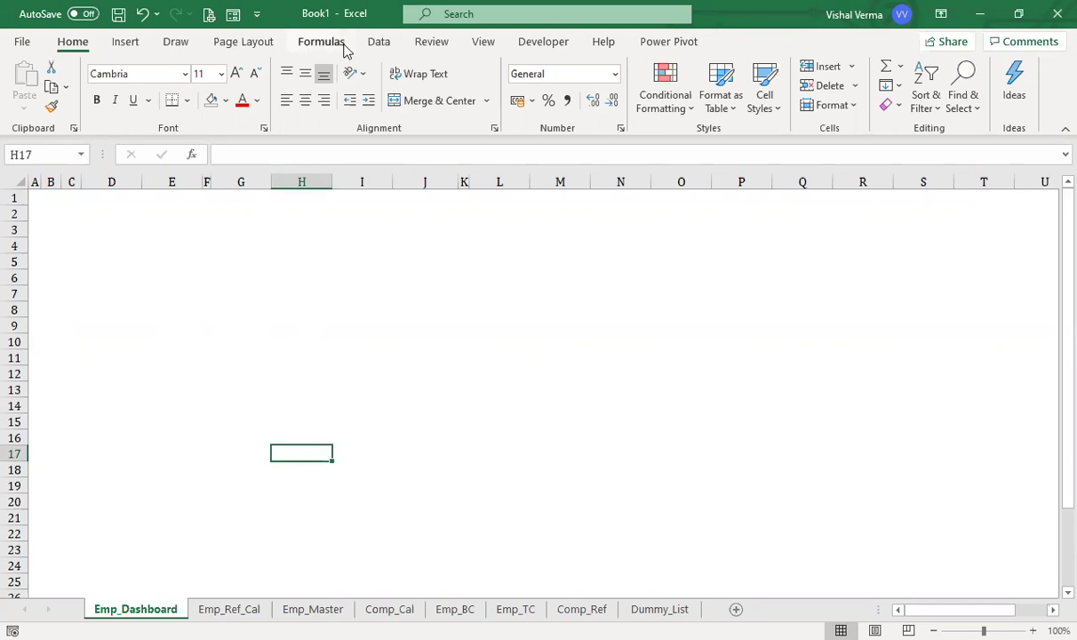
Check in the Customize Ribbon options that the Developer tab is enabled, and accept the options.
{"action": "left_click", "coordinate": [545, 42]}
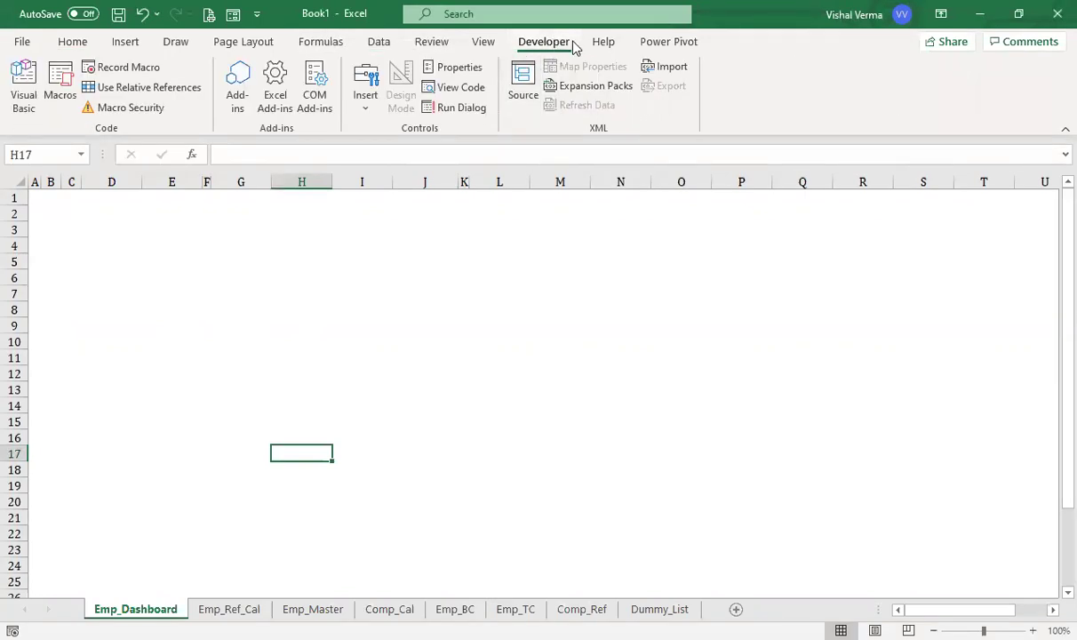
{"action": "right_click", "coordinate": [760, 84]}
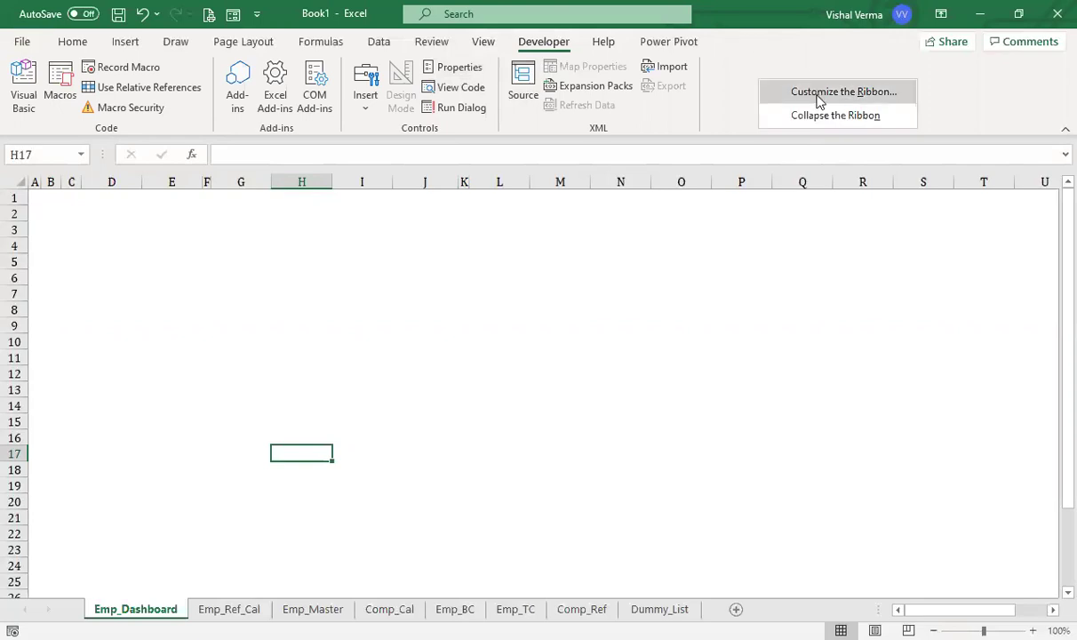
{"action": "key", "text": "Escape"}
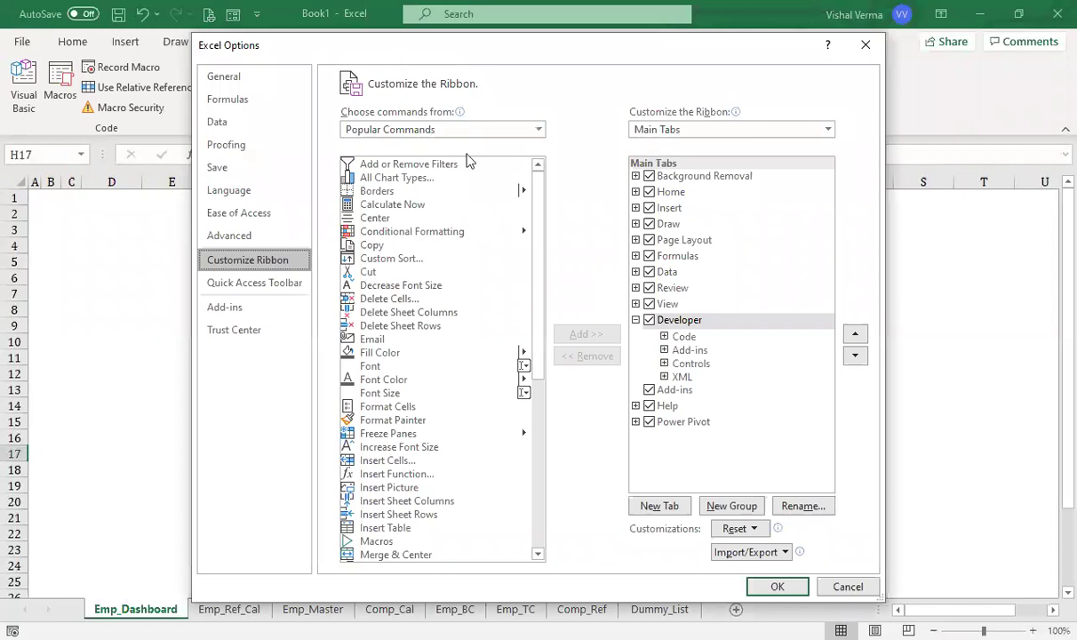
{"action": "left_click", "coordinate": [255, 284]}
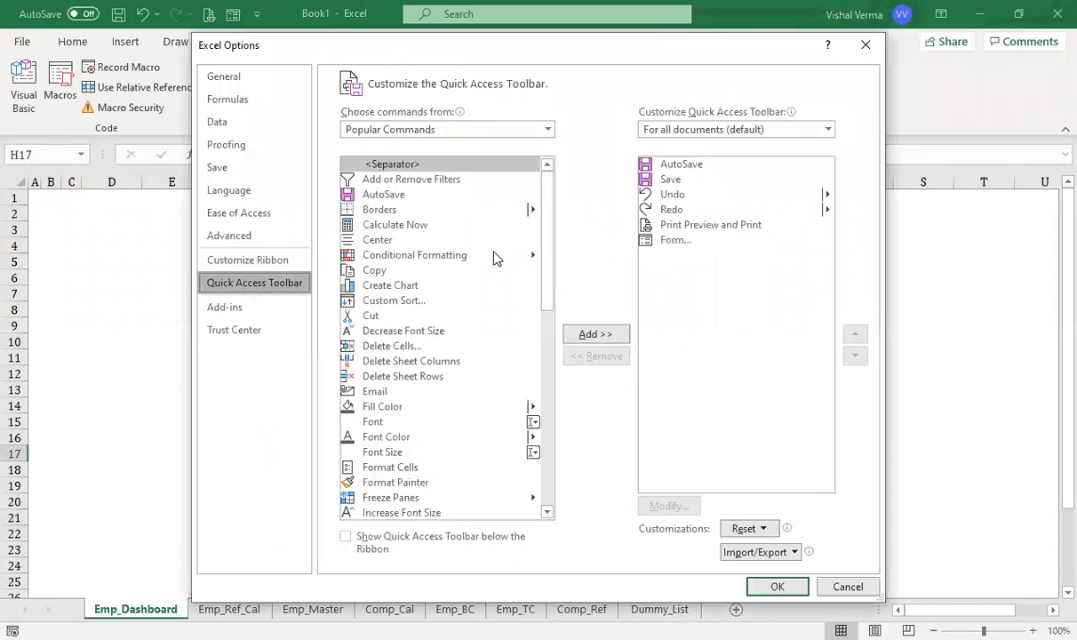
{"action": "left_click", "coordinate": [247, 264]}
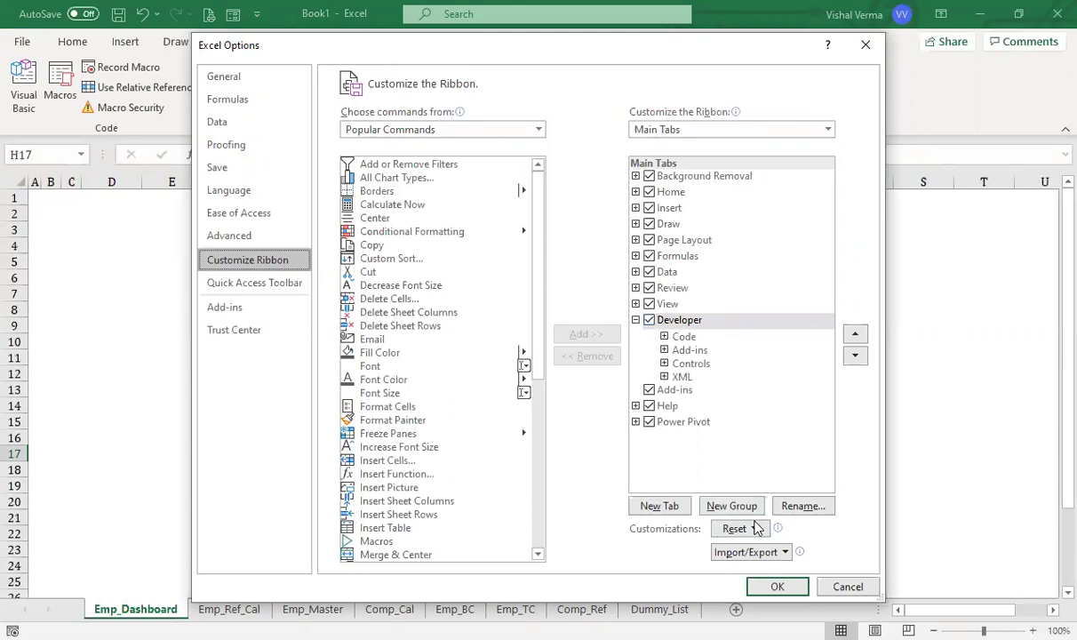
{"action": "left_click", "coordinate": [778, 587]}
Insert a combo box form control on the Emp_Dashboard sheet, spanning about columns G to I and rows 2 to 4.
{"action": "left_click", "coordinate": [368, 102]}
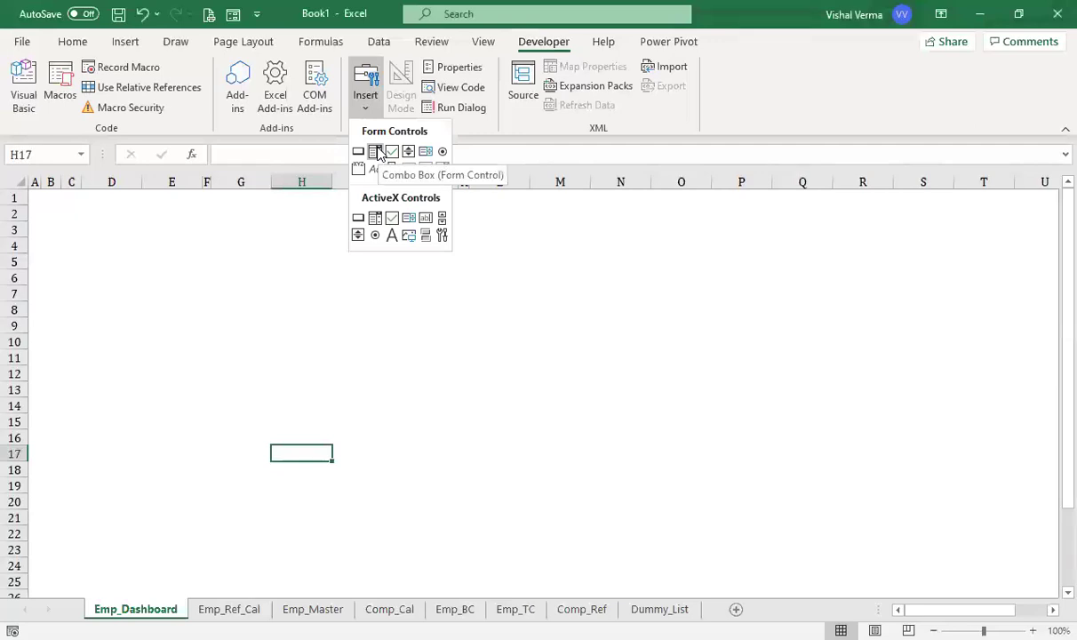
{"action": "left_click", "coordinate": [375, 152]}
{"action": "mouse_move", "coordinate": [232, 205]}
{"action": "left_mouse_down"}
{"action": "mouse_move", "coordinate": [373, 252]}
{"action": "mouse_move", "coordinate": [396, 246]}
{"action": "left_mouse_up"}
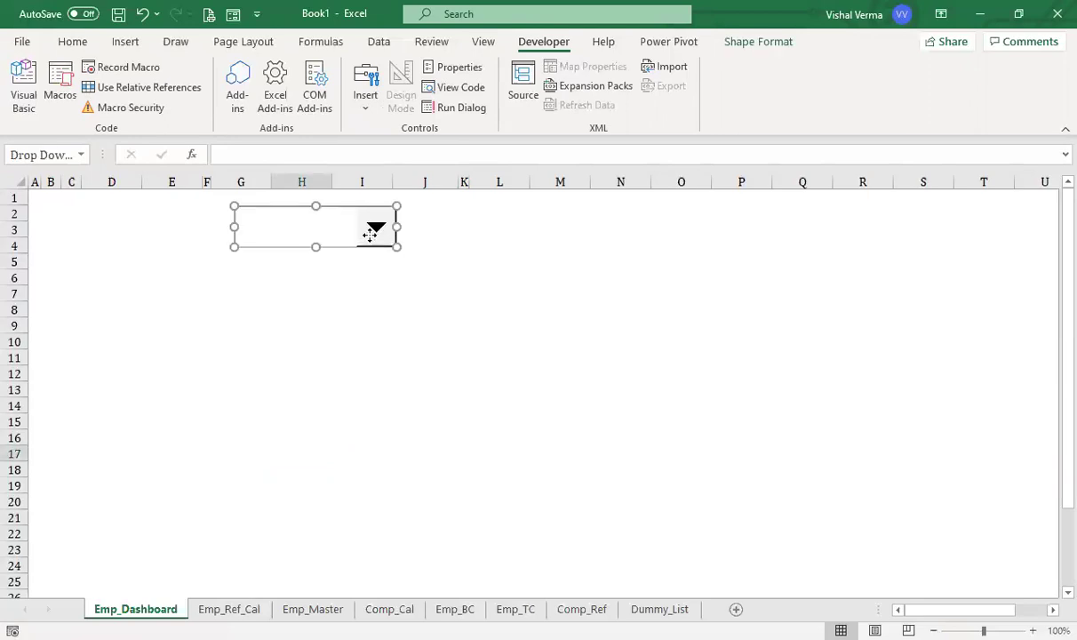
{"action": "right_click", "coordinate": [369, 234]}
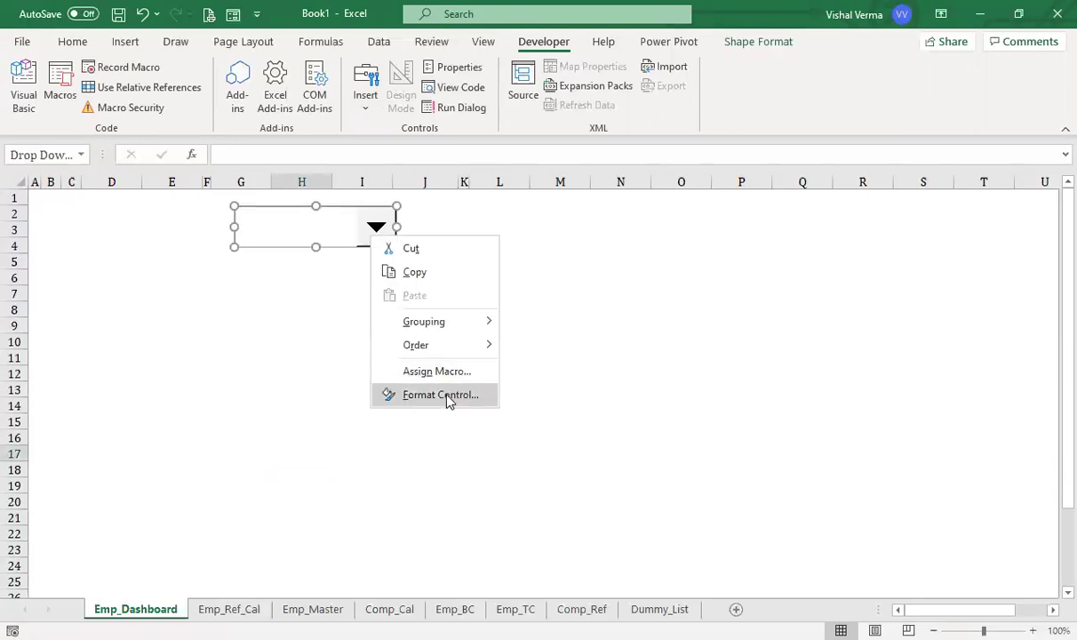
{"action": "left_click", "coordinate": [449, 398]}
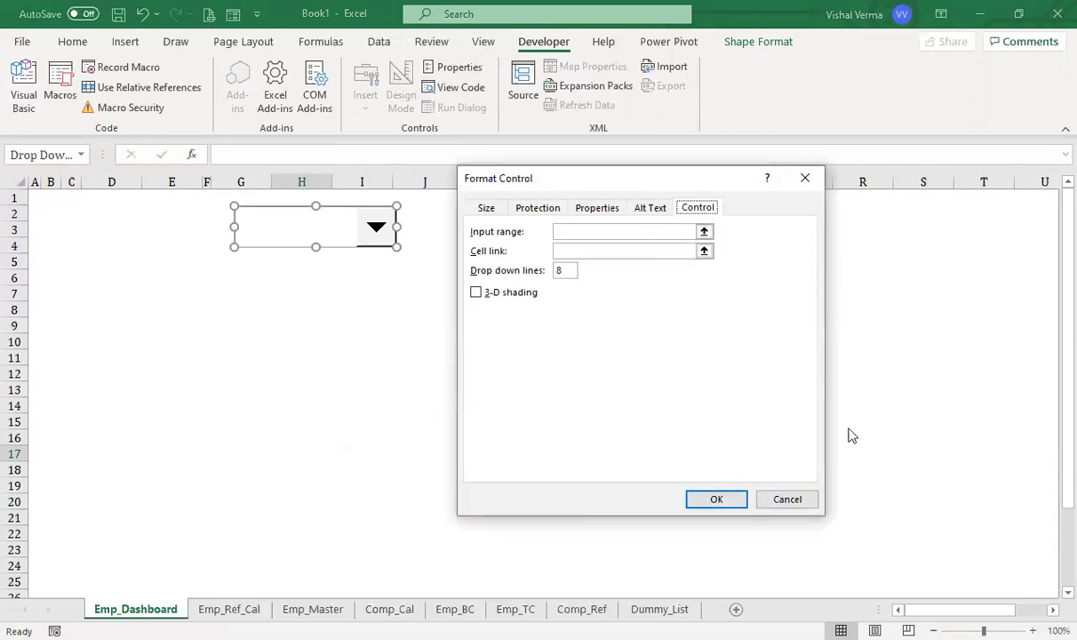
{"action": "left_click", "coordinate": [787, 499]}
On the Dummy_List sheet, clear the Linking Cell value in B1 and the Employee ID Linking formula in B2.
{"action": "left_click", "coordinate": [660, 608]}
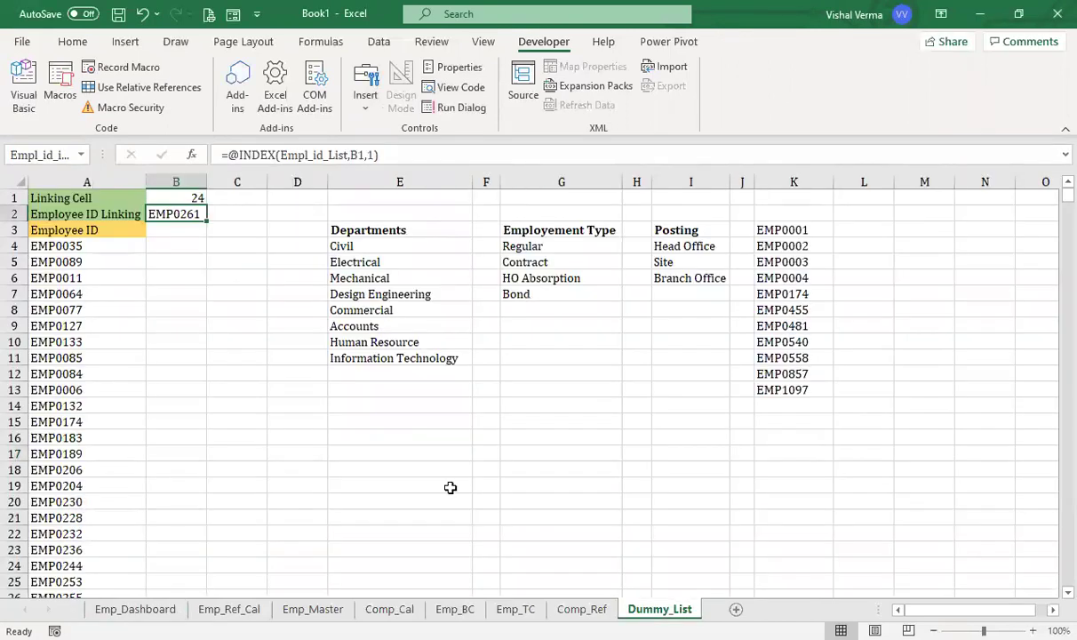
{"action": "left_click", "coordinate": [451, 487]}
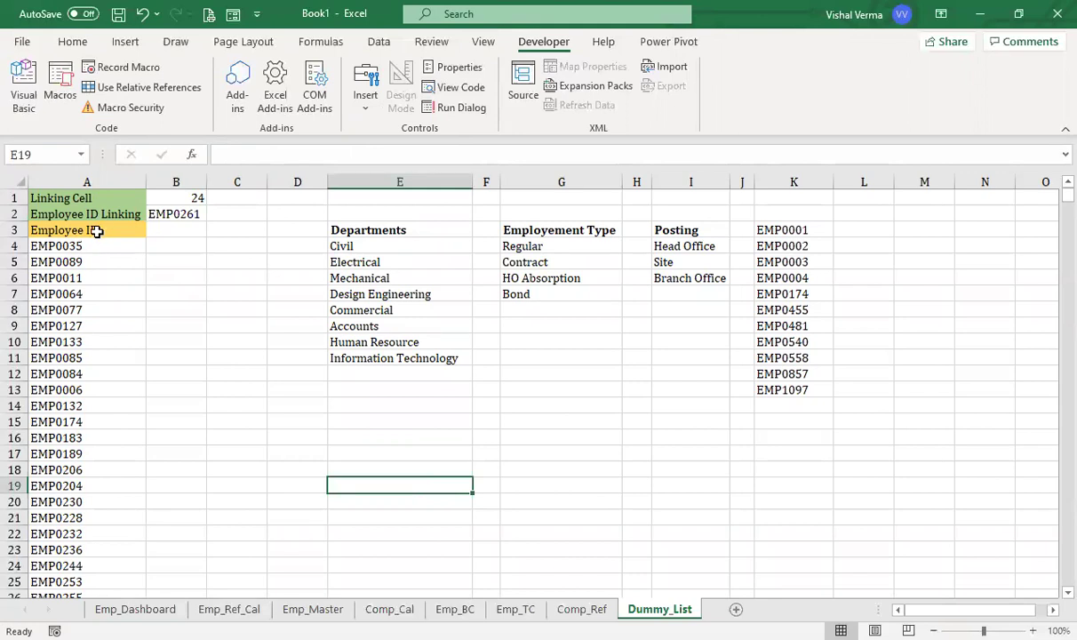
{"action": "left_click", "coordinate": [99, 231]}
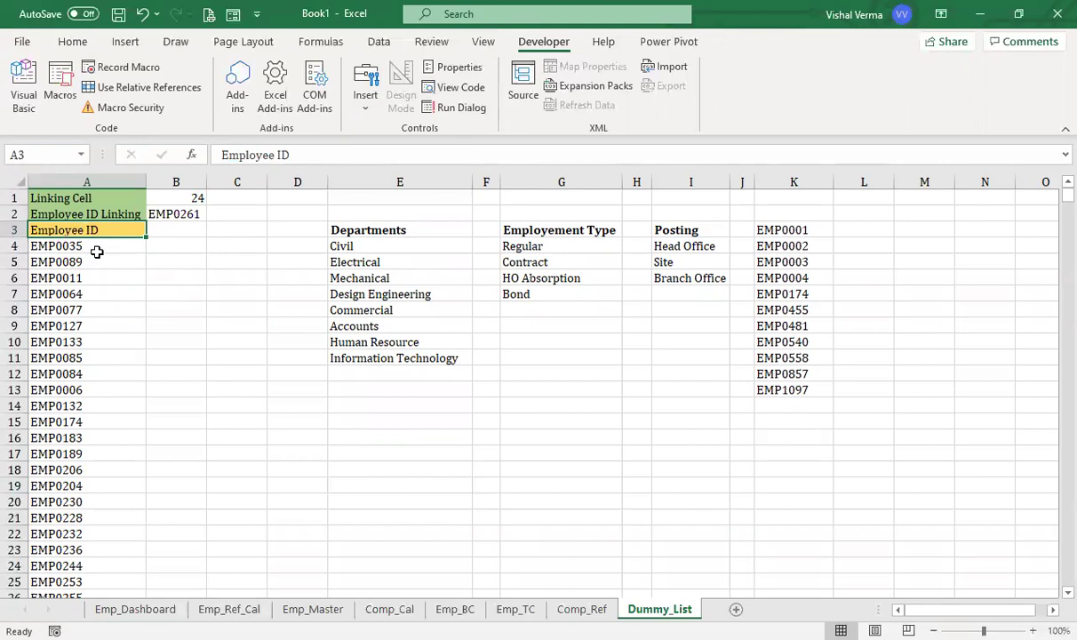
{"action": "left_click", "coordinate": [113, 245]}
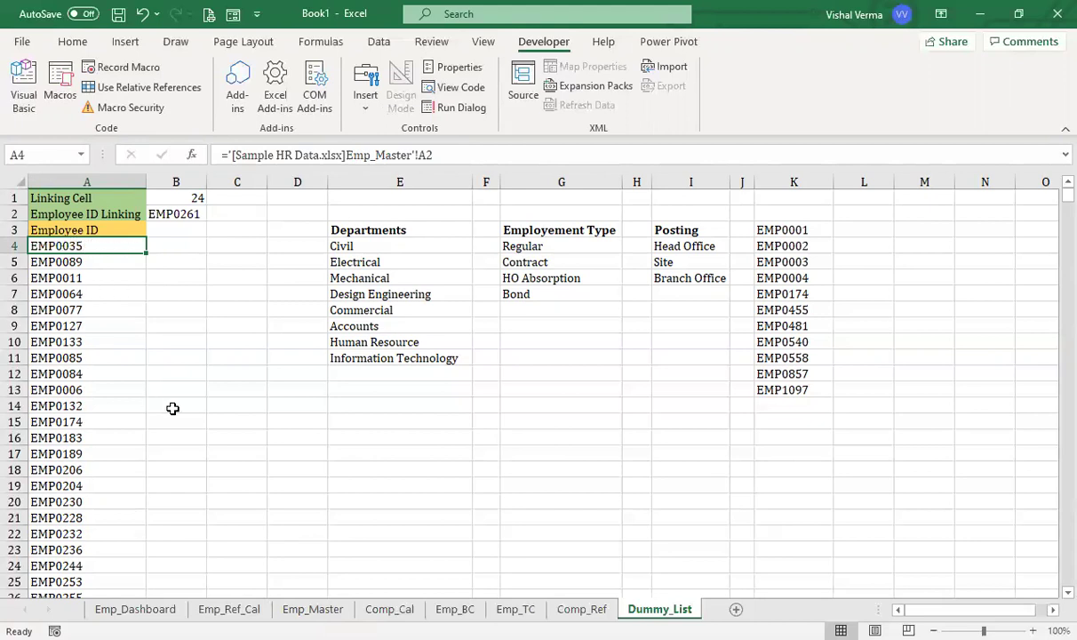
{"action": "left_click", "coordinate": [190, 200]}
{"action": "key", "text": "BackSpace"}
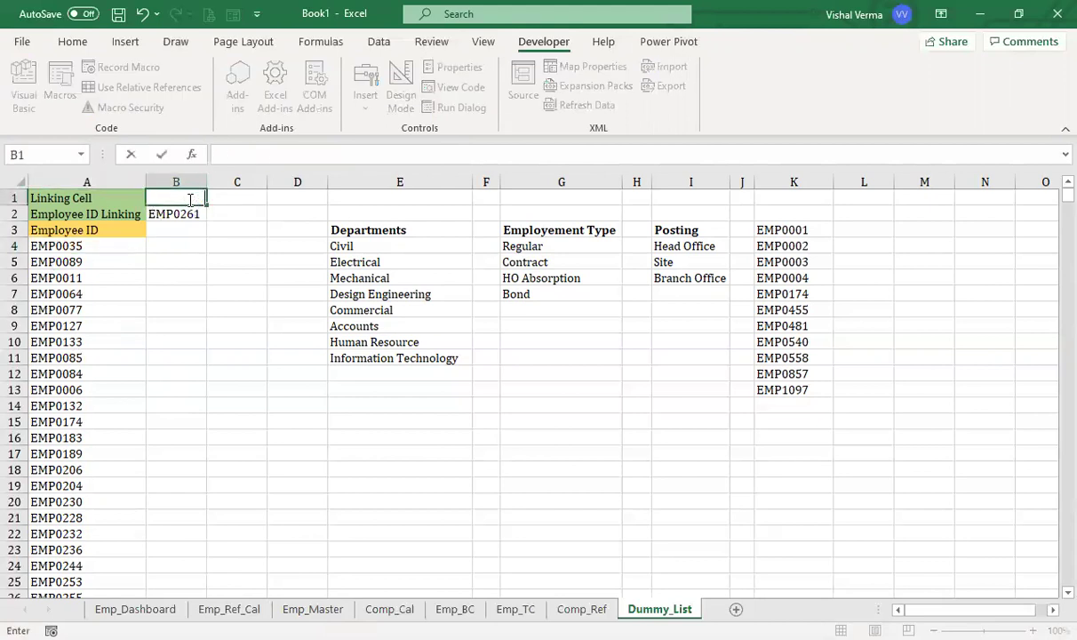
{"action": "left_click", "coordinate": [188, 323]}
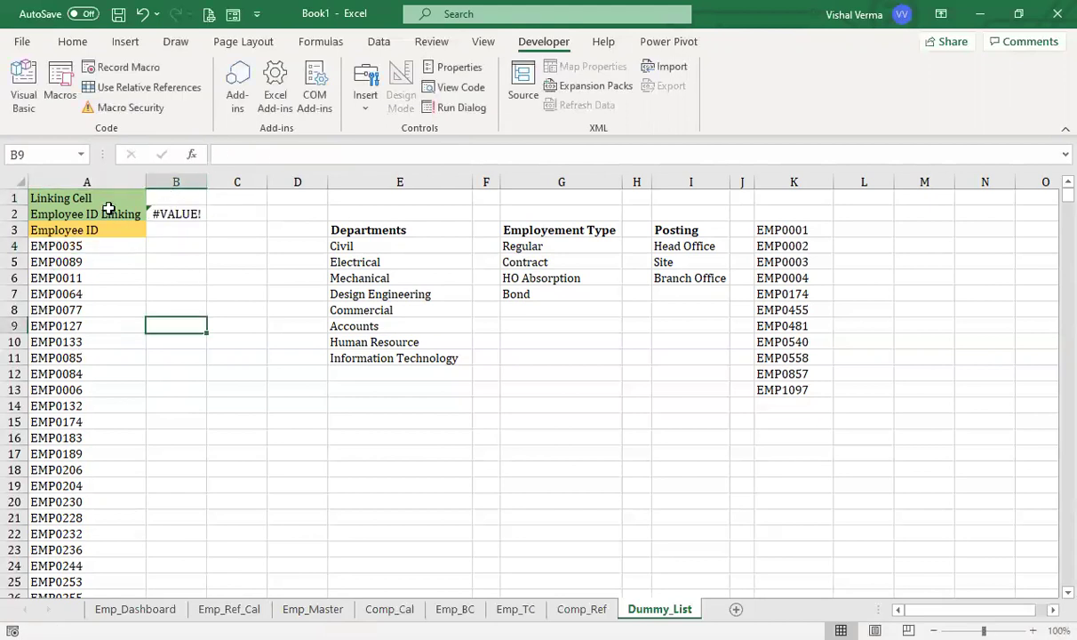
{"action": "left_click", "coordinate": [183, 211]}
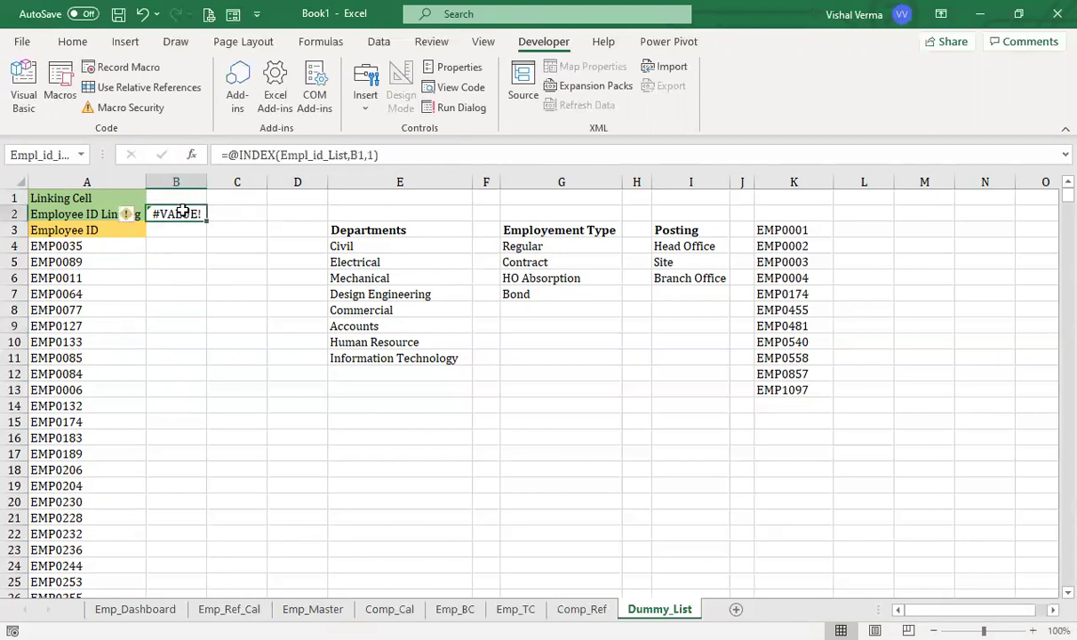
{"action": "key", "text": "Delete"}
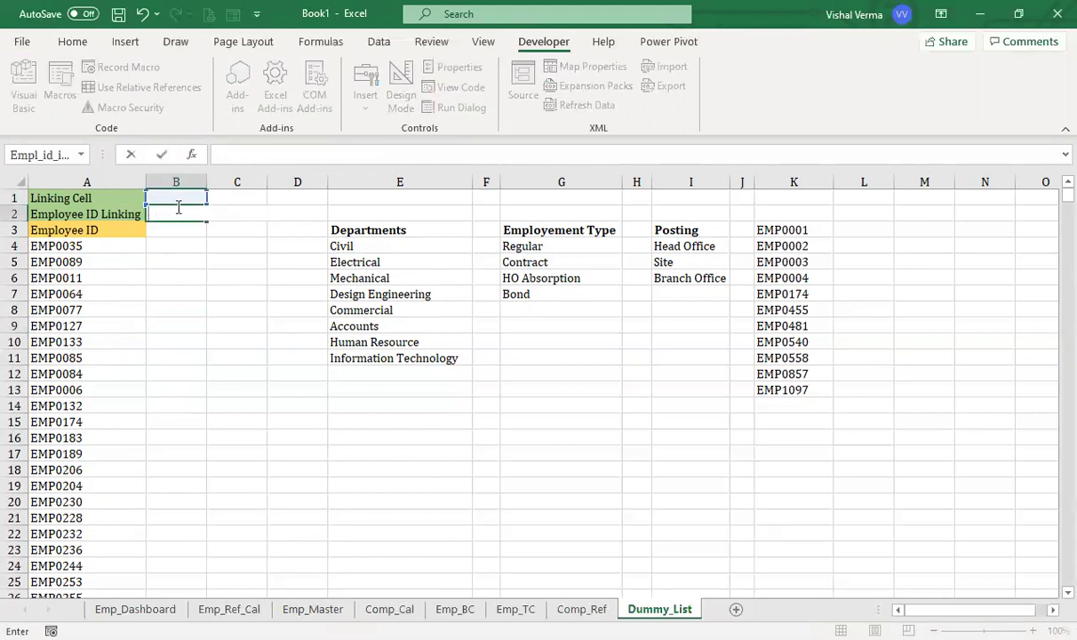
{"action": "left_click", "coordinate": [218, 275]}
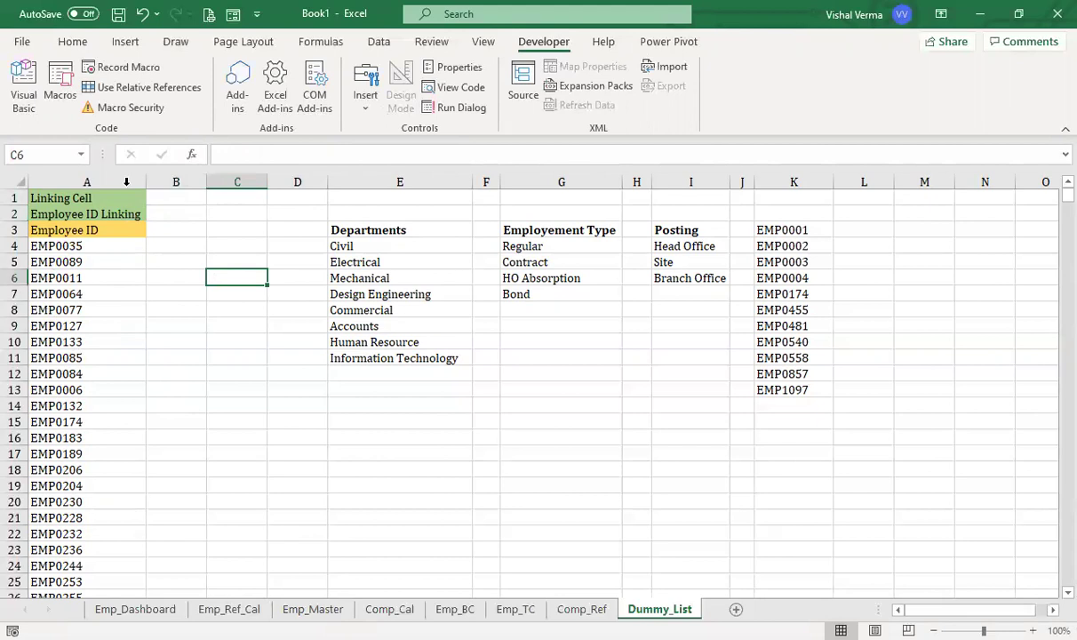
{"action": "left_click", "coordinate": [183, 195]}
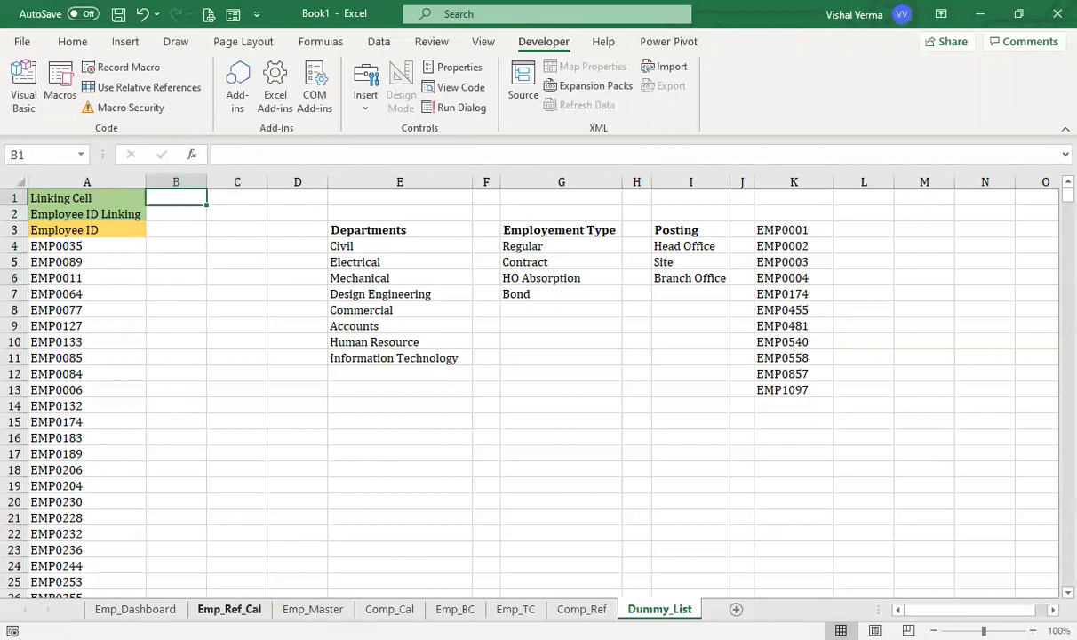
Set the input range of the Emp_Dashboard combo box to the employee ID list Dummy_List!$A$4:$A$1500.
{"action": "left_click", "coordinate": [135, 609]}
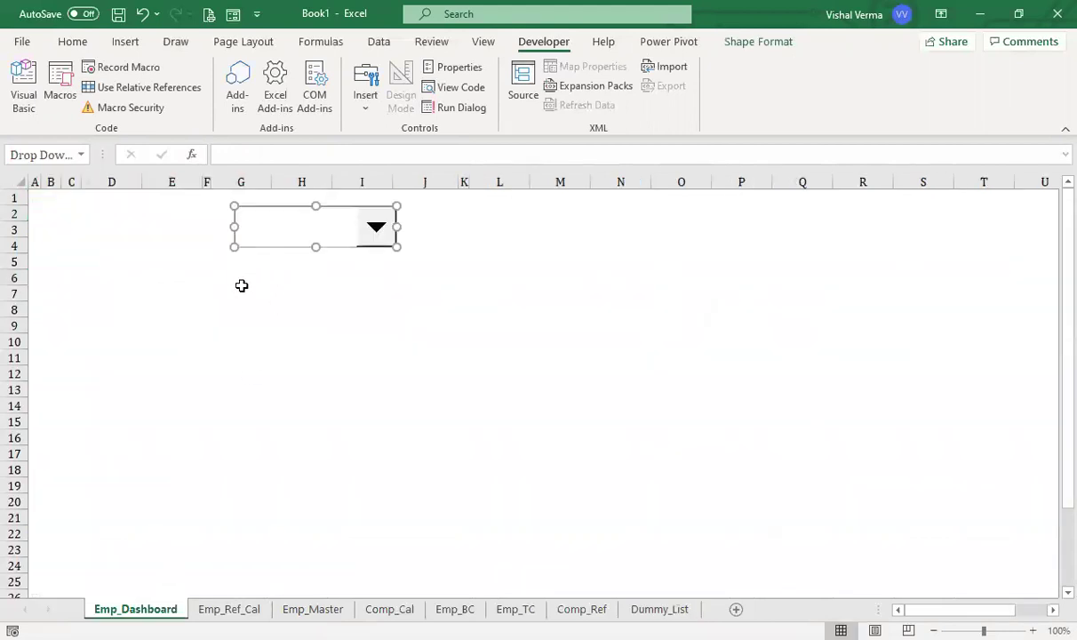
{"action": "right_click", "coordinate": [362, 236]}
{"action": "left_click", "coordinate": [425, 396]}
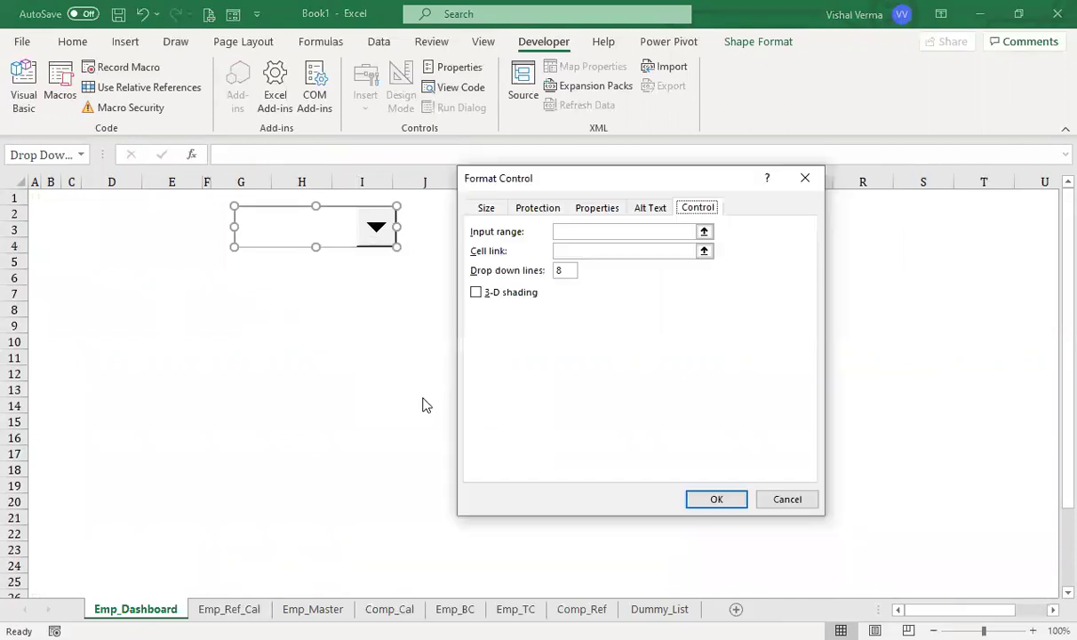
{"action": "left_click", "coordinate": [704, 232]}
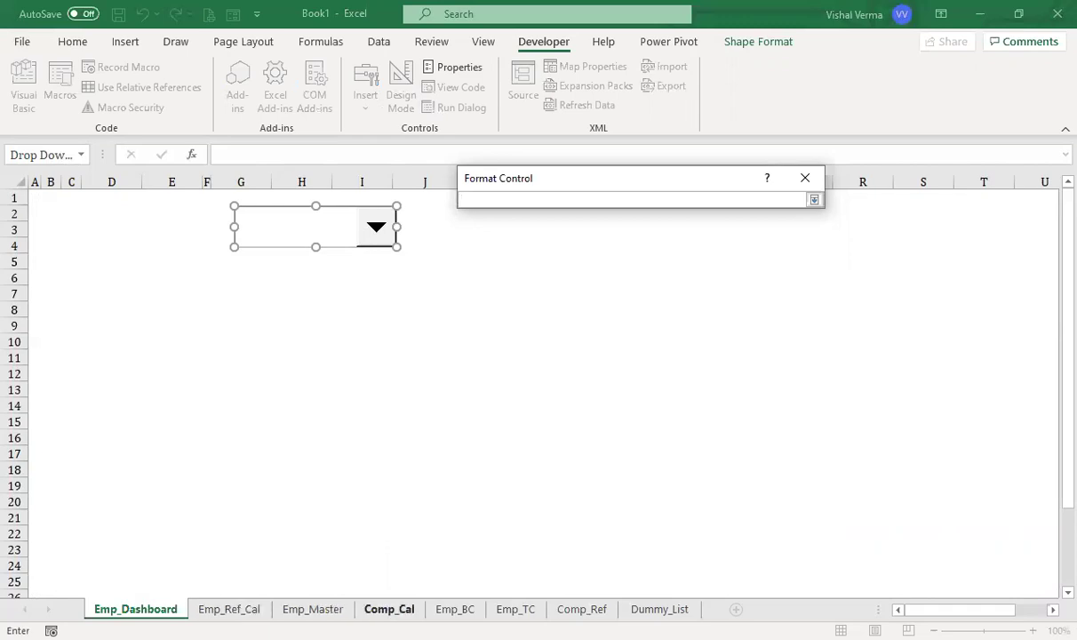
{"action": "left_click", "coordinate": [660, 609]}
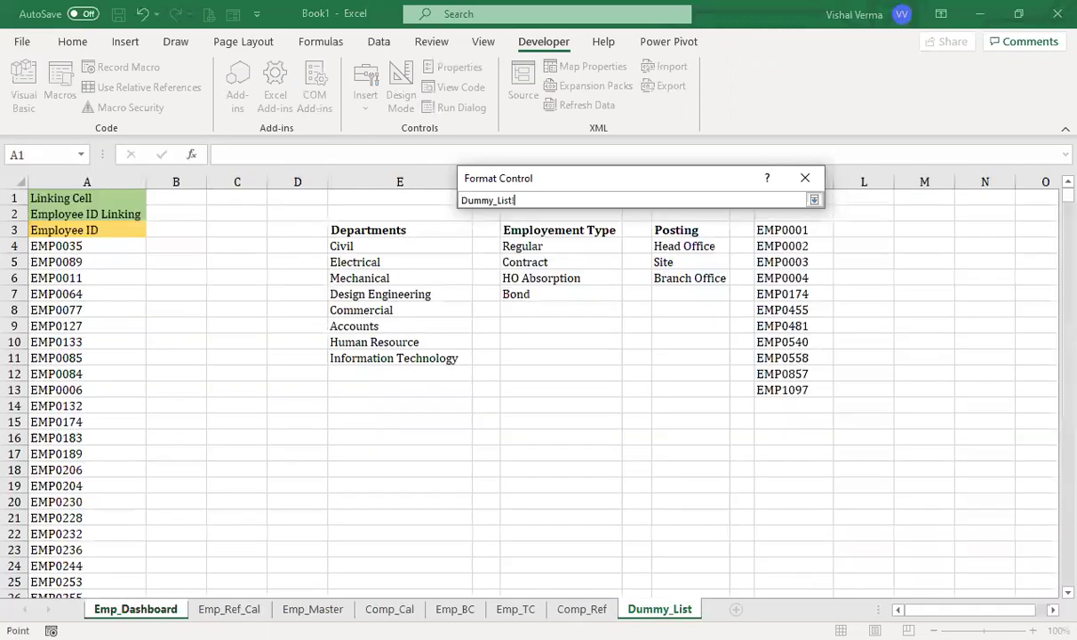
{"action": "left_click", "coordinate": [86, 246]}
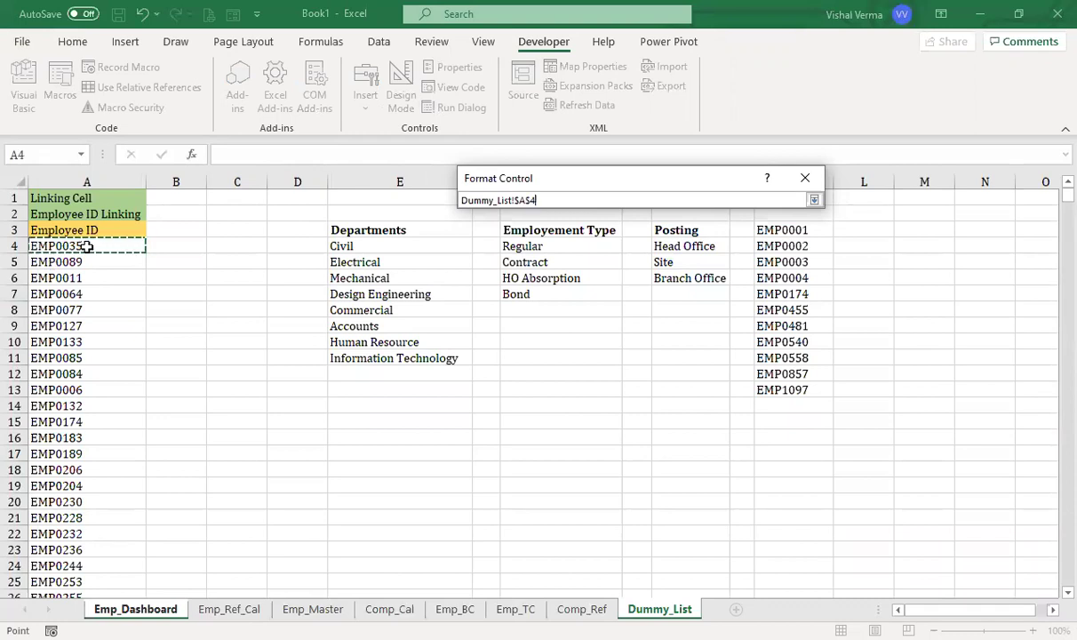
{"action": "key", "text": "ctrl+shift+Down"}
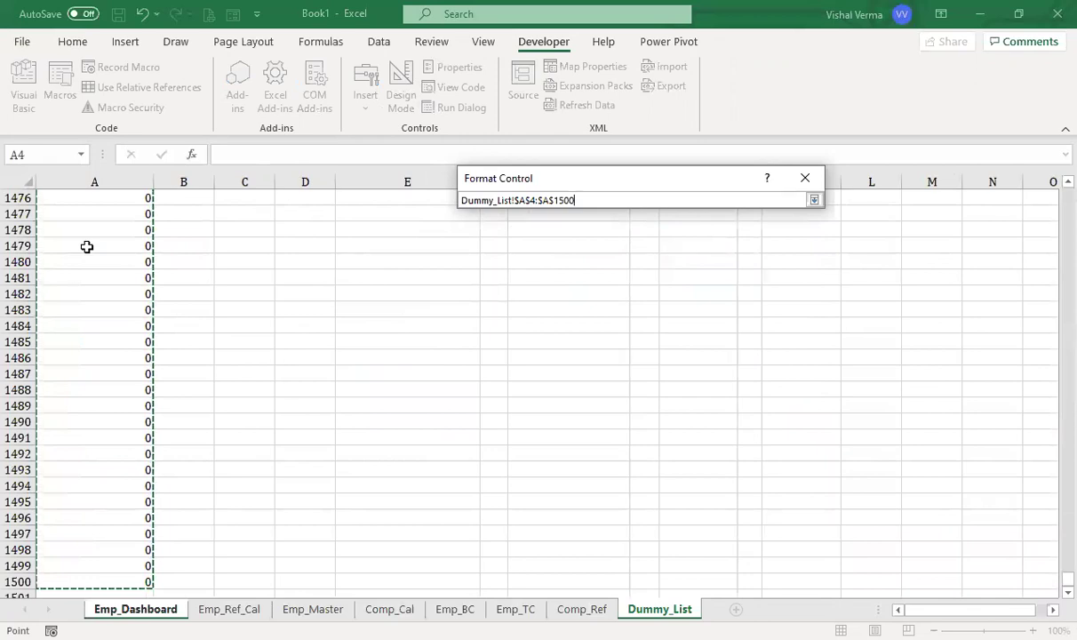
{"action": "left_click", "coordinate": [814, 200]}
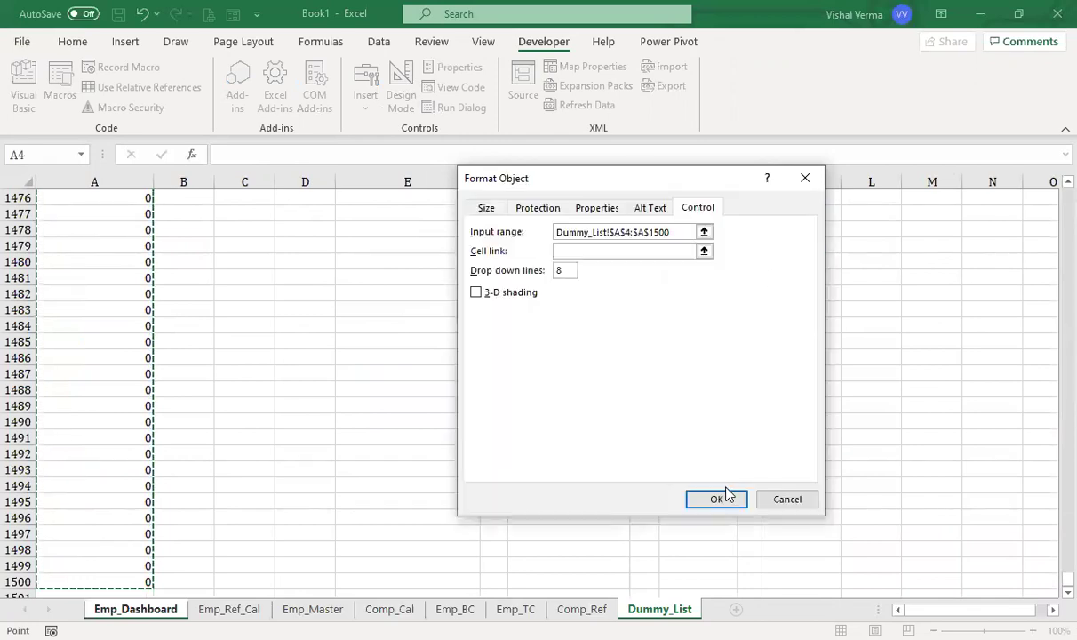
Set the combo box's cell link to Dummy_List!$B$1 and apply the control format.
{"action": "left_click", "coordinate": [703, 251]}
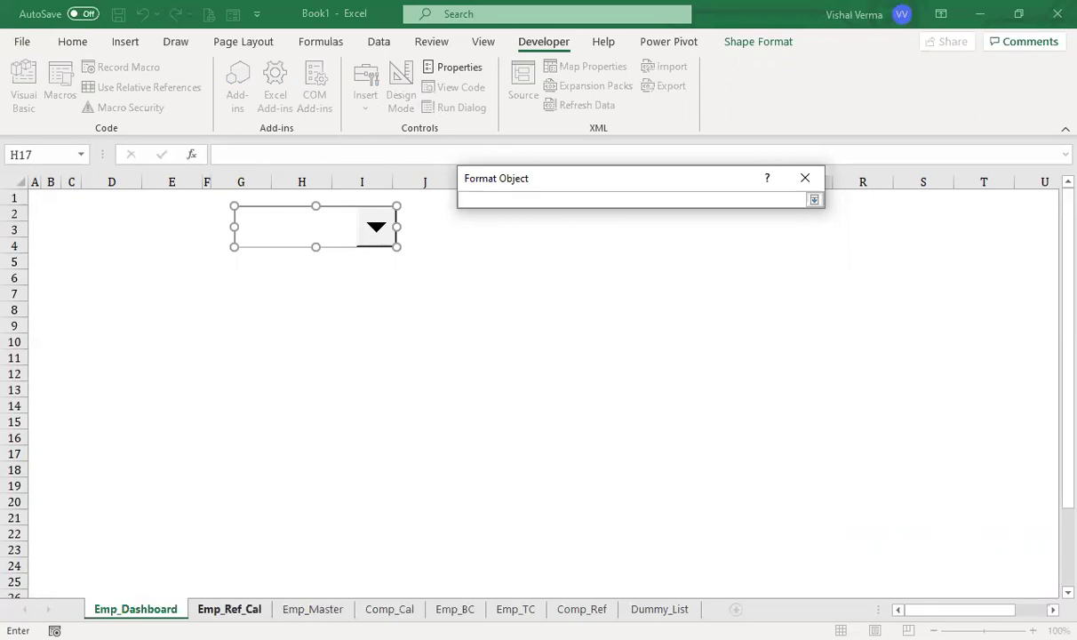
{"action": "left_click", "coordinate": [659, 608]}
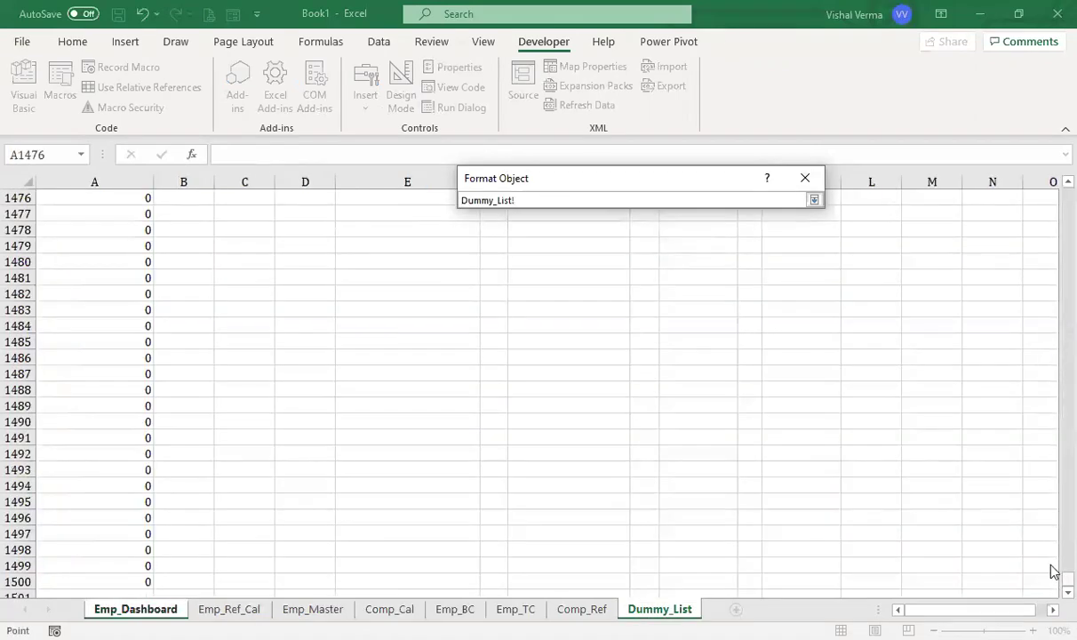
{"action": "left_click_drag", "start_coordinate": [1070, 576], "coordinate": [1041, 180]}
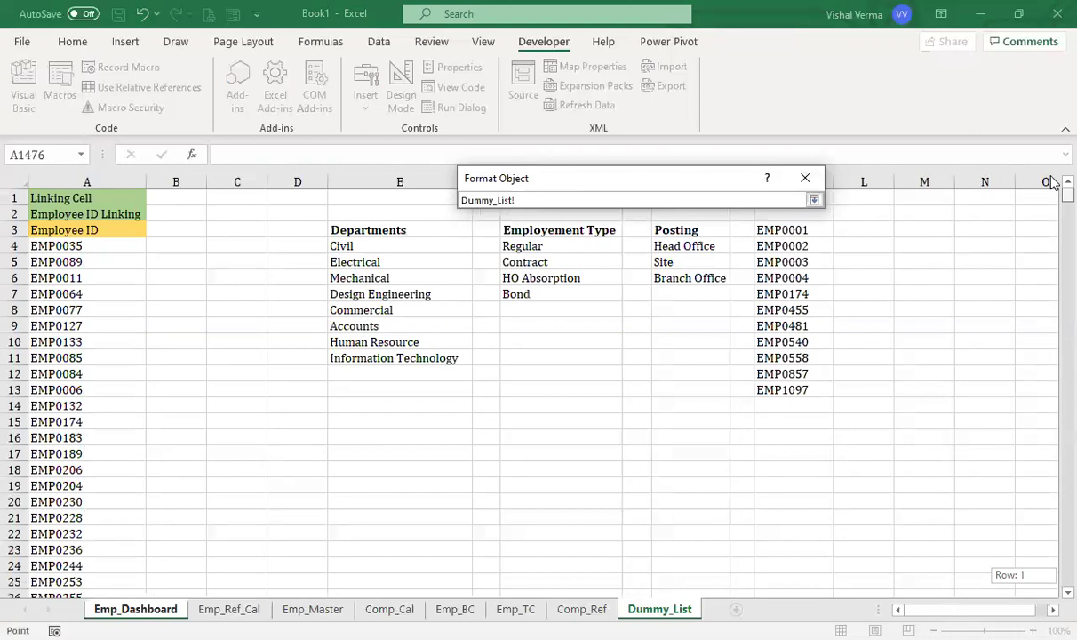
{"action": "left_click", "coordinate": [177, 195]}
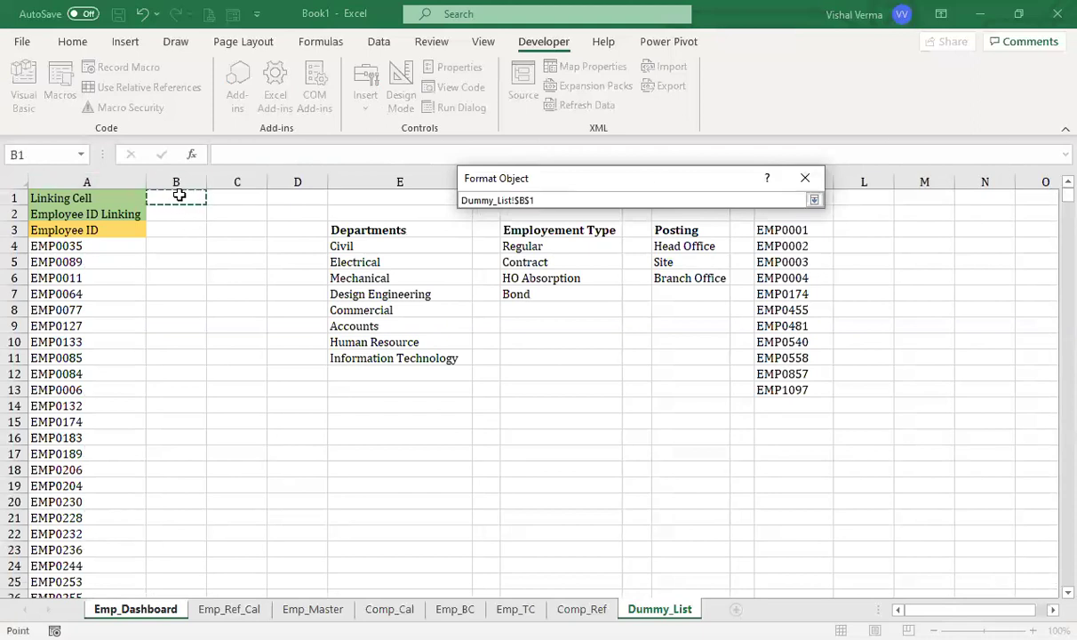
{"action": "key", "text": "Return"}
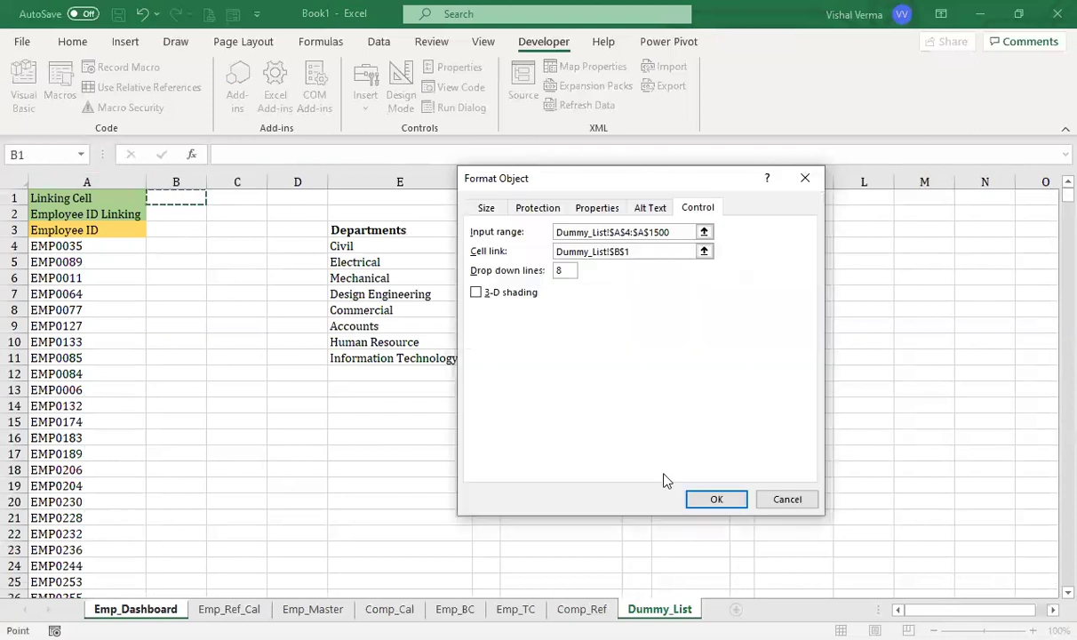
{"action": "left_click", "coordinate": [727, 502]}
Choose the first employee ID in the dashboard combo box and check the linked cell on the Dummy_List sheet.
{"action": "left_click", "coordinate": [401, 372]}
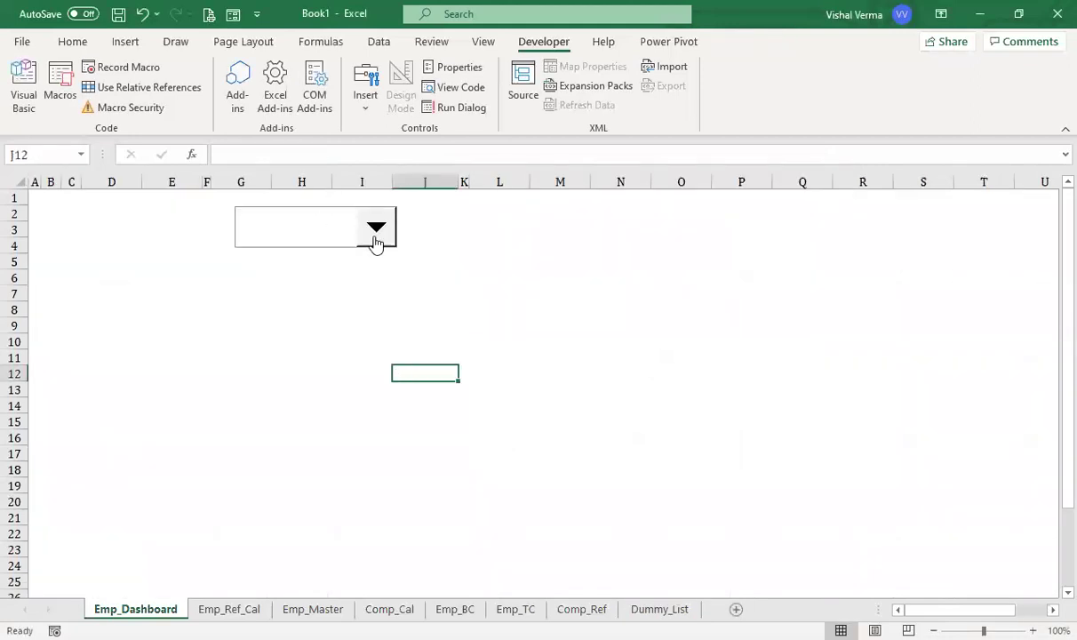
{"action": "left_click", "coordinate": [374, 240]}
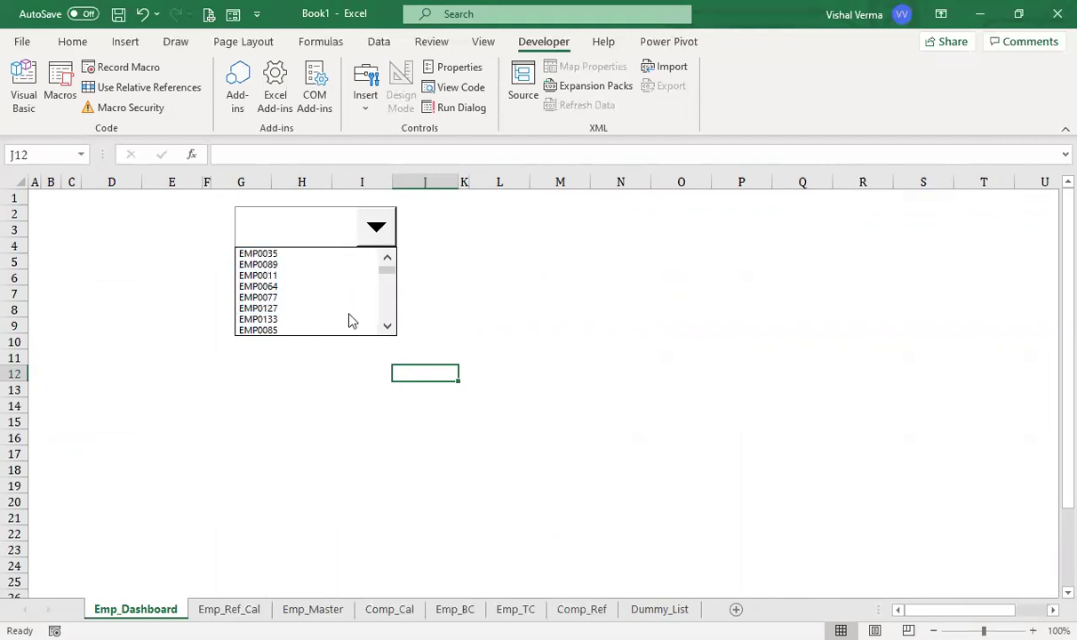
{"action": "left_click", "coordinate": [290, 255]}
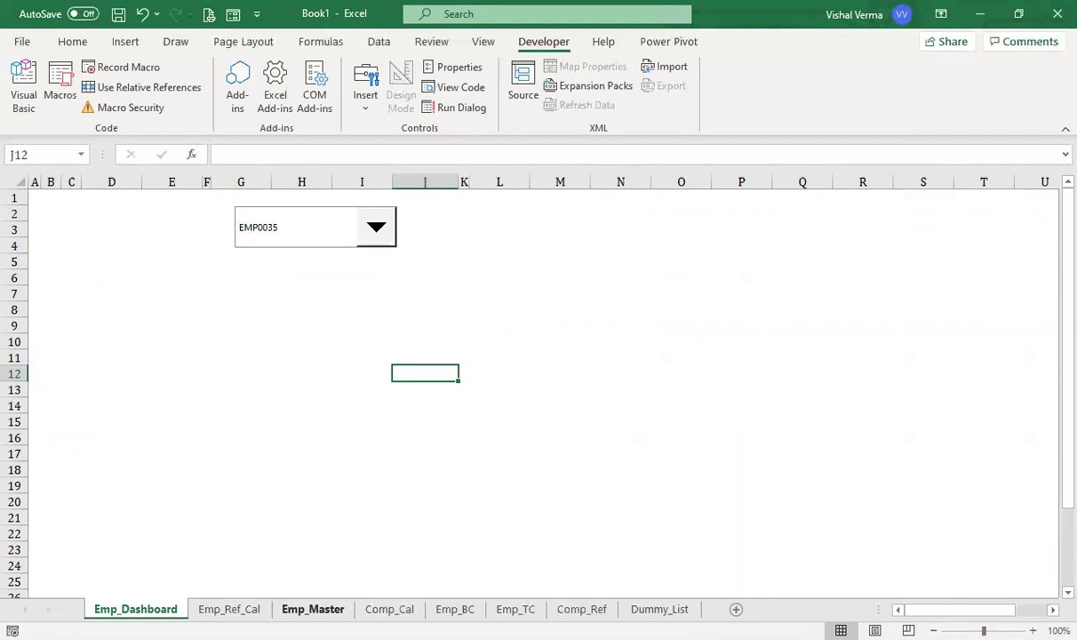
{"action": "left_click", "coordinate": [659, 609]}
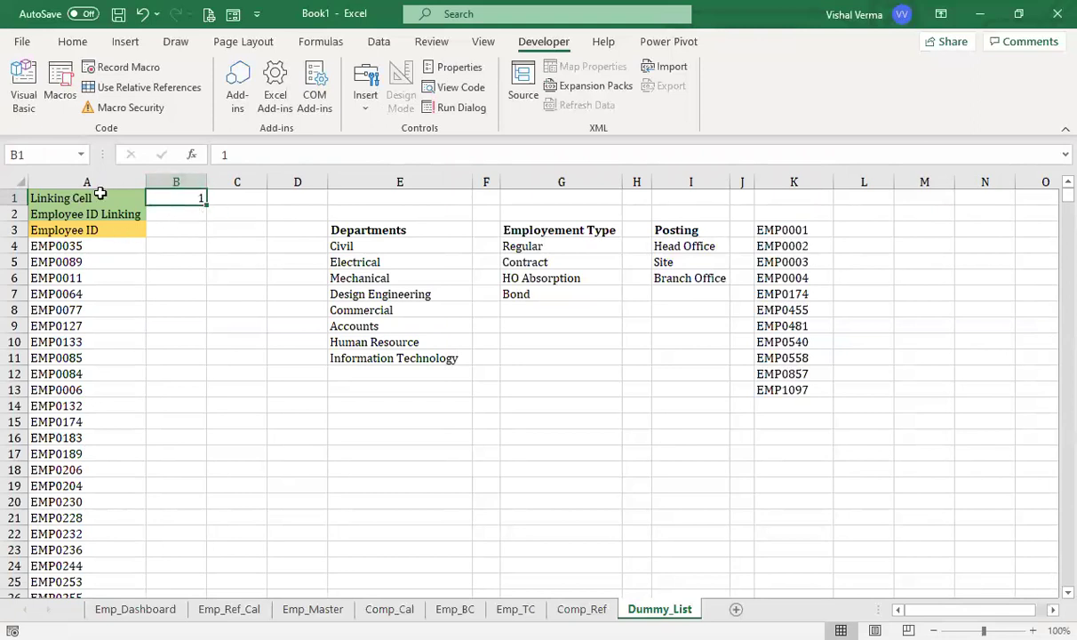
In B2 of the Dummy_List sheet, start an INDEX formula with the employee ID list A4:A1500 as the array.
{"action": "left_click", "coordinate": [184, 214]}
{"action": "type", "text": "="}
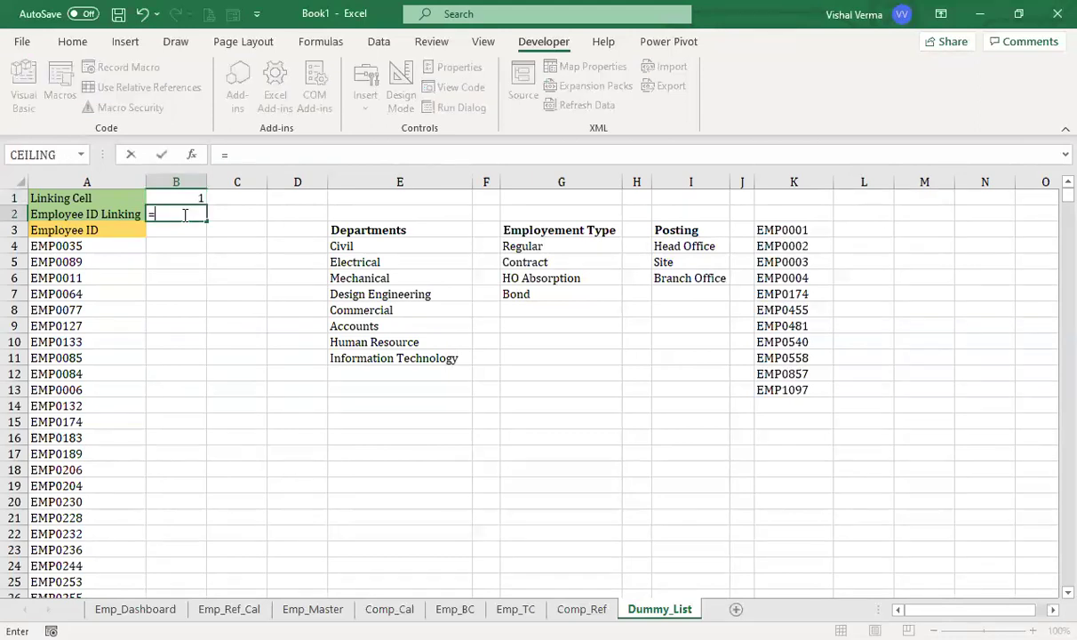
{"action": "type", "text": "index("}
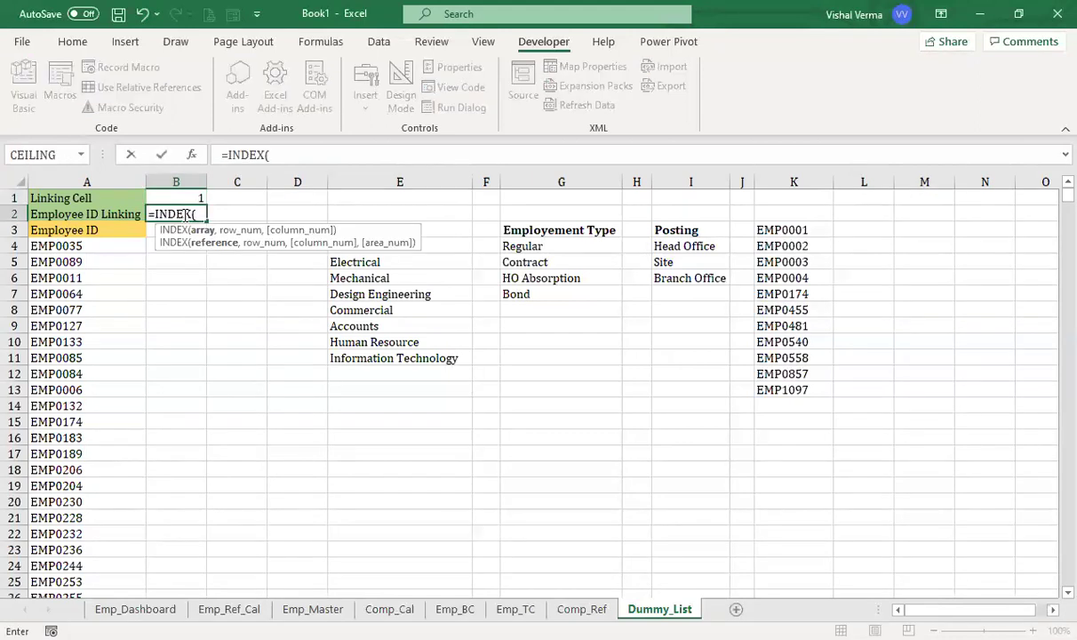
{"action": "left_click", "coordinate": [114, 246]}
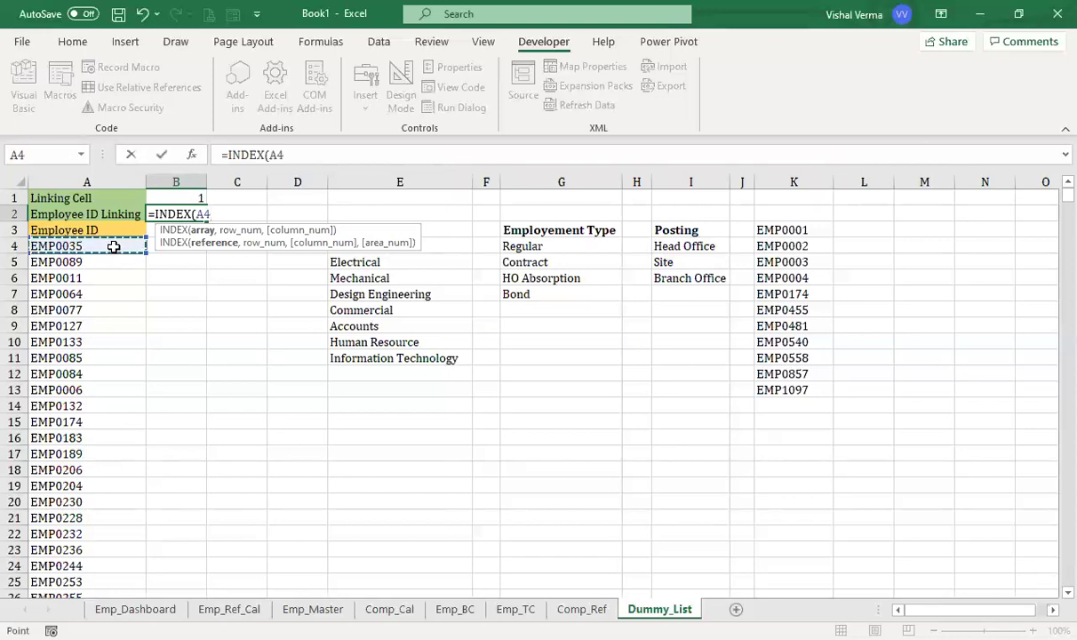
{"action": "key", "text": "ctrl+shift+Down"}
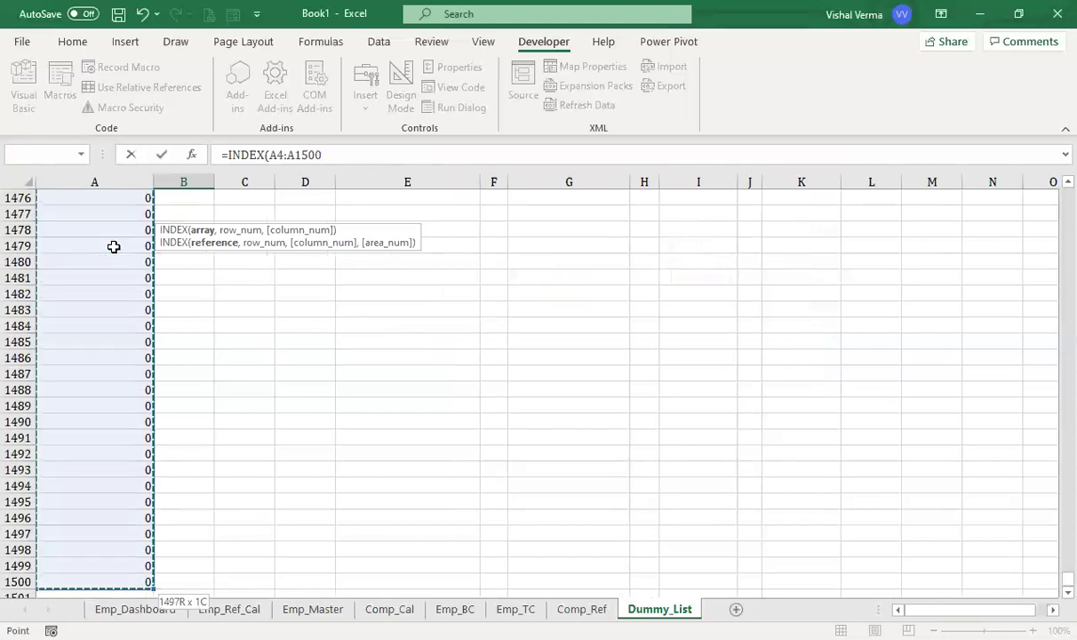
{"action": "type", "text": ","}
{"action": "scroll", "coordinate": [404, 366], "scroll_direction": "up", "scroll_amount": 18}
{"action": "scroll", "coordinate": [404, 366], "scroll_direction": "up", "scroll_amount": 16}
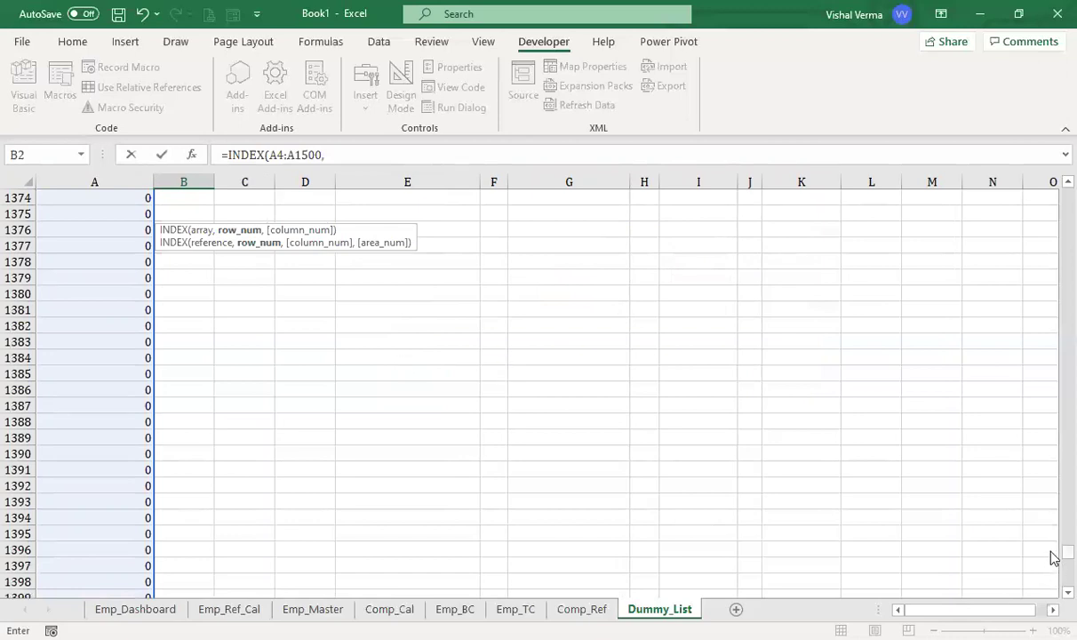
{"action": "left_click_drag", "start_coordinate": [1068, 551], "coordinate": [1067, 194]}
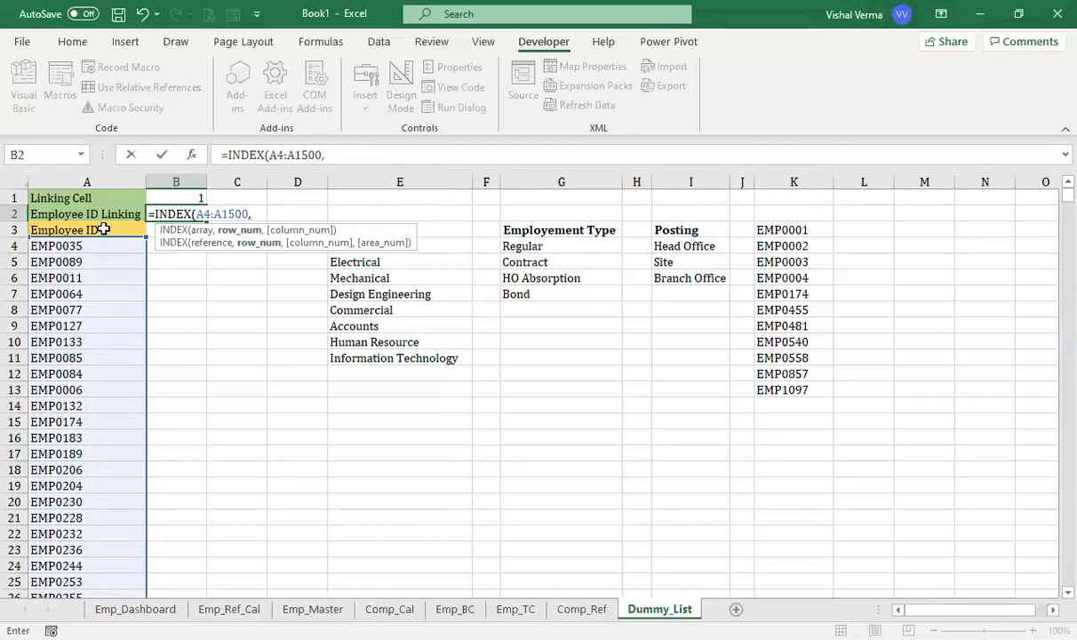
Complete the INDEX formula in B2 with linking cell B1 as the row number and 1 as the column number.
{"action": "type", "text": ","}
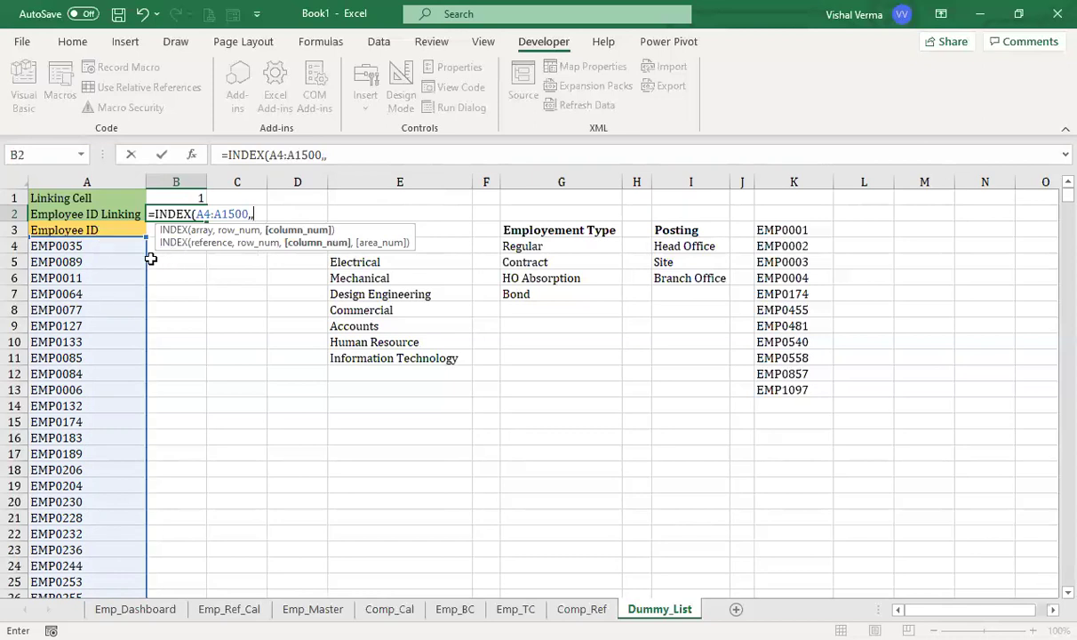
{"action": "key", "text": "BackSpace"}
{"action": "type", "text": "1"}
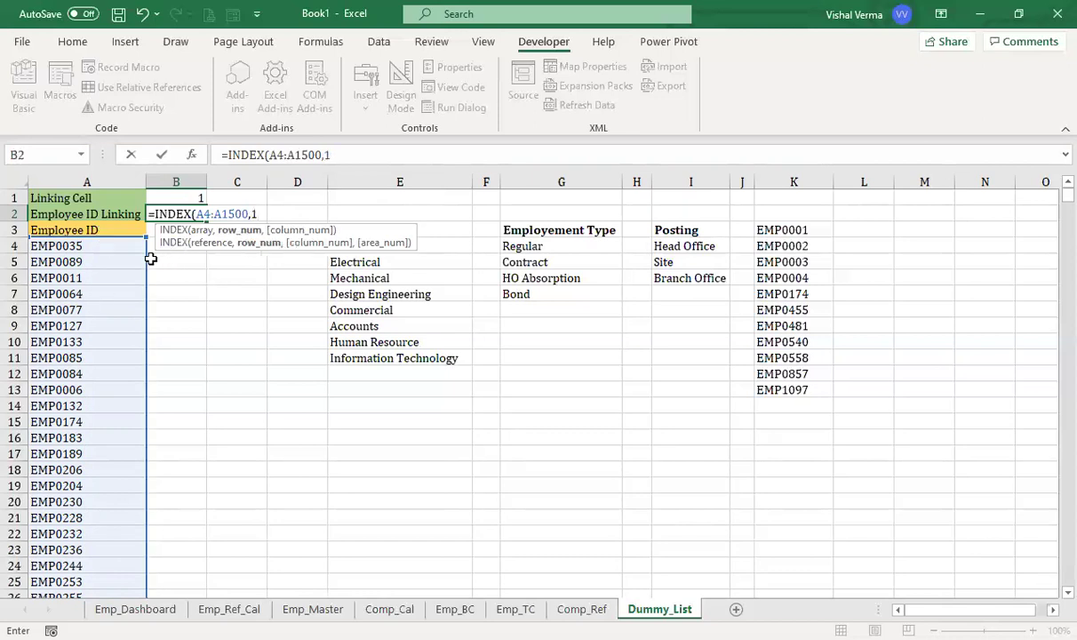
{"action": "type", "text": ","}
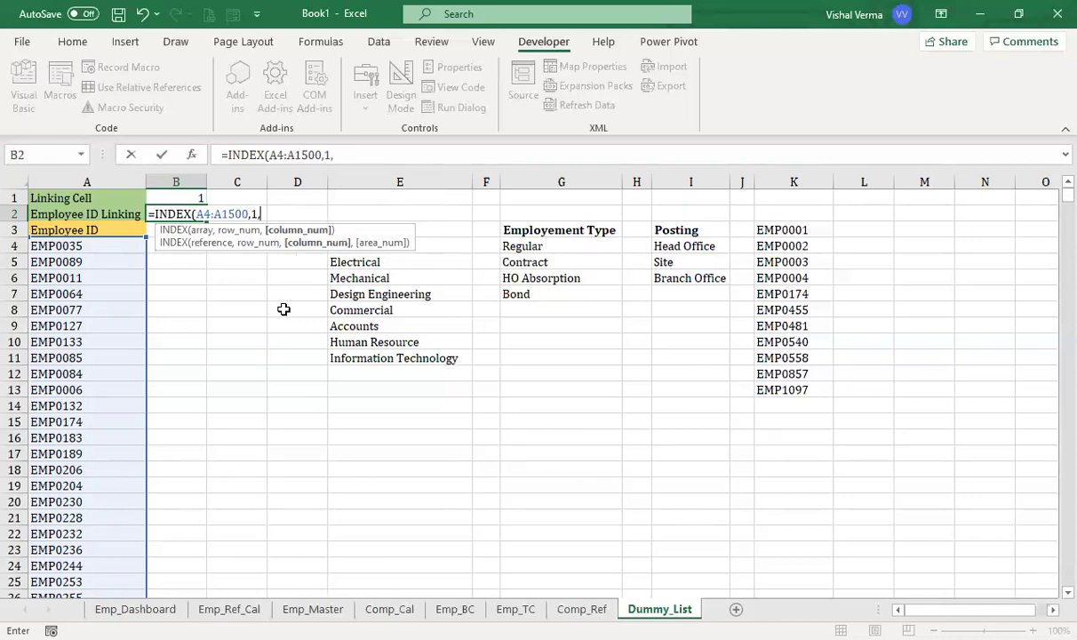
{"action": "key", "text": "BackSpace"}
{"action": "key", "text": "BackSpace"}
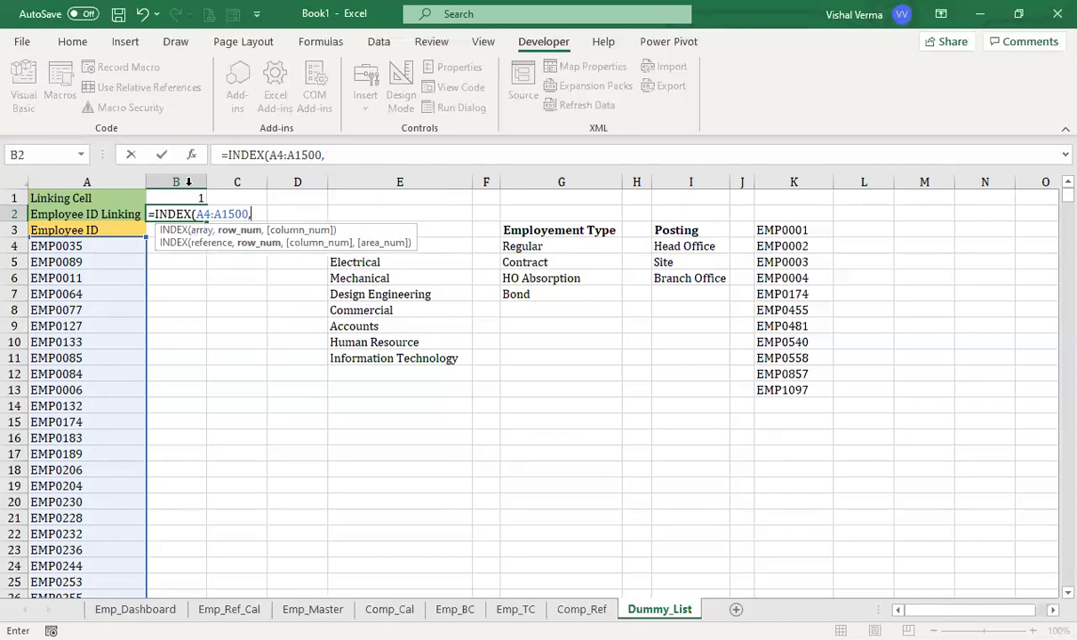
{"action": "left_click", "coordinate": [181, 196]}
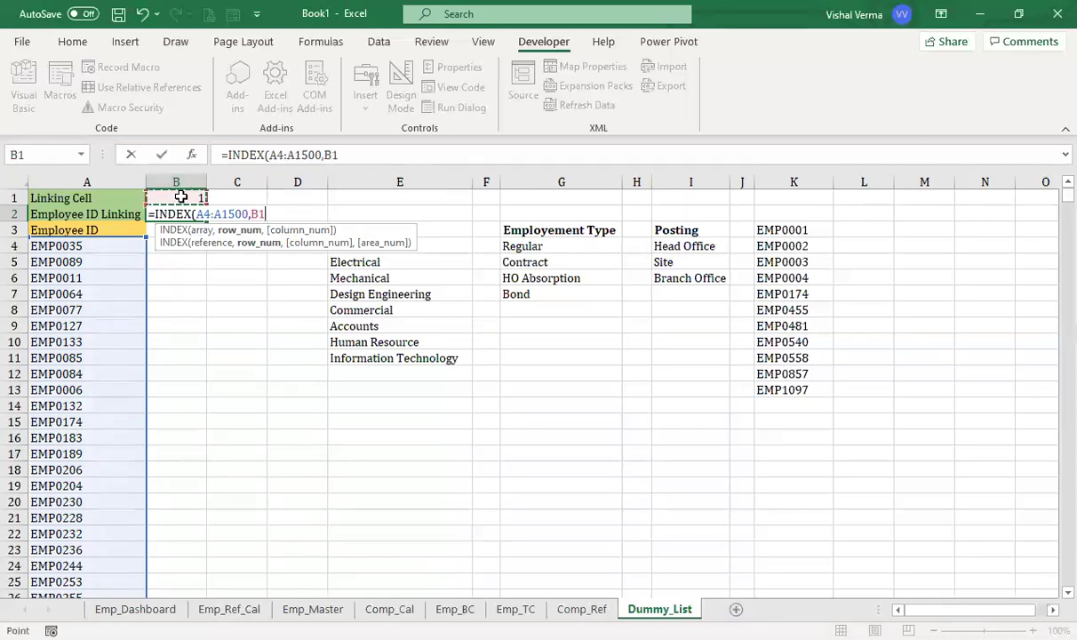
{"action": "type", "text": ",1"}
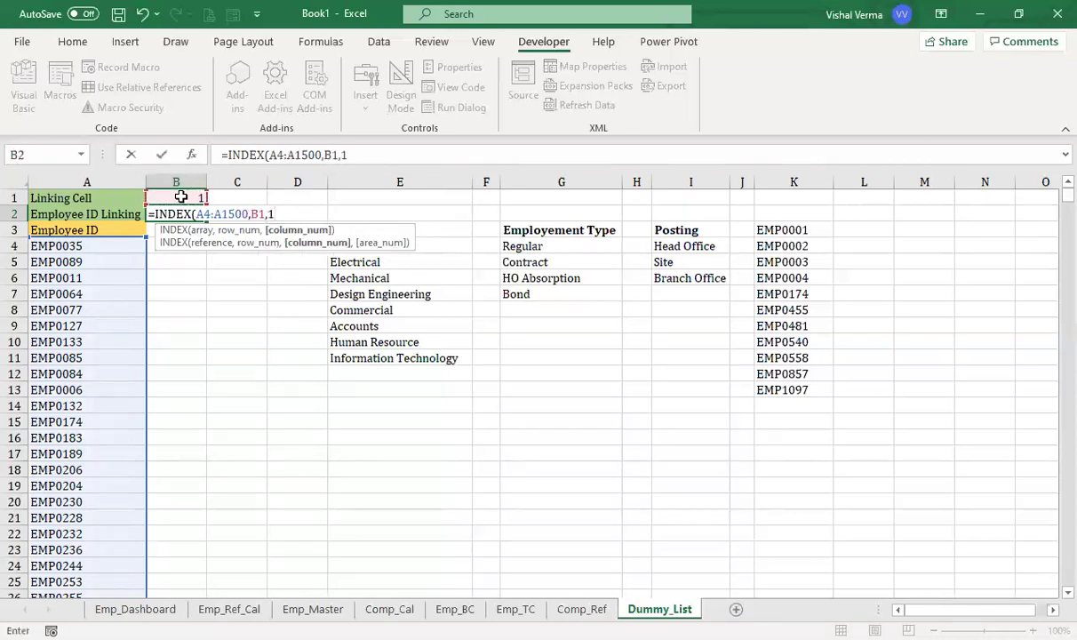
{"action": "type", "text": ")"}
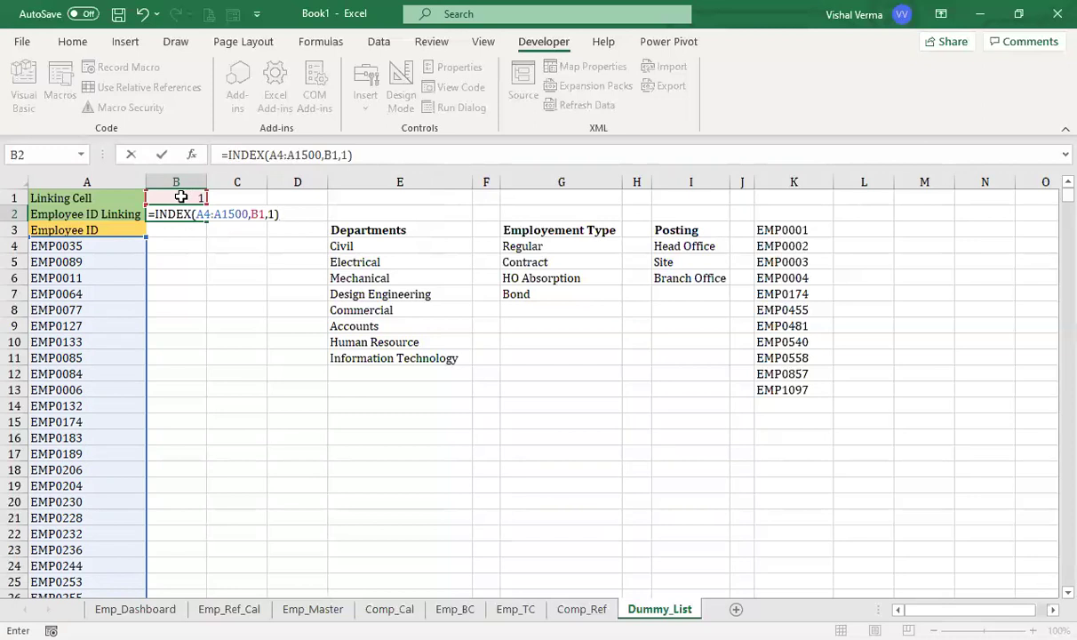
{"action": "key", "text": "Return"}
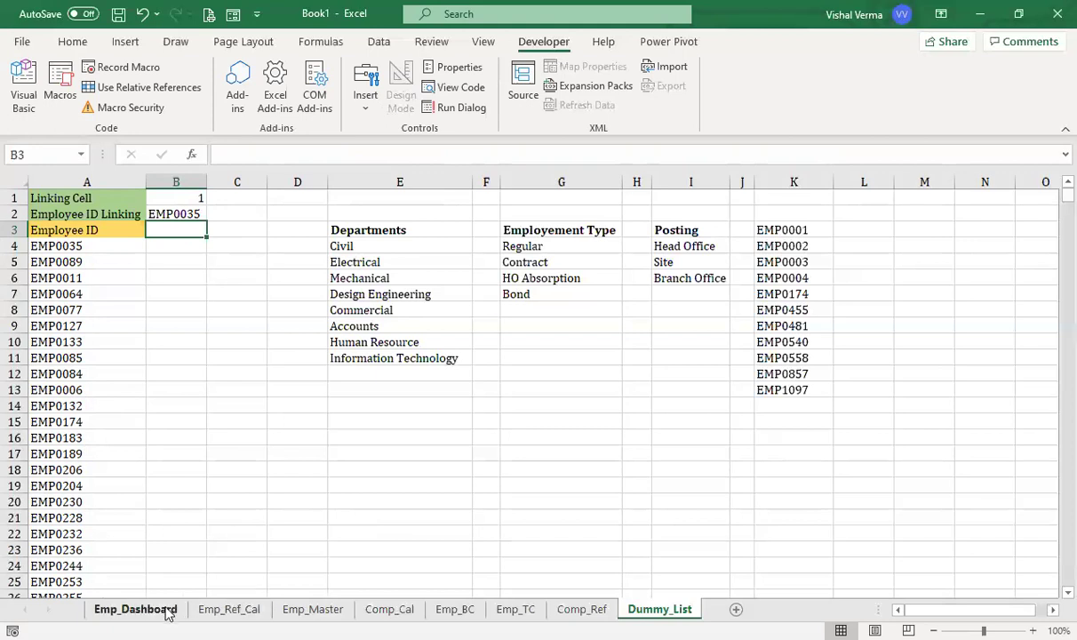
Choose the second employee ID in the Emp_Dashboard combo box and check the linking cells B1 and B2 on the Dummy_List sheet.
{"action": "left_click", "coordinate": [133, 610]}
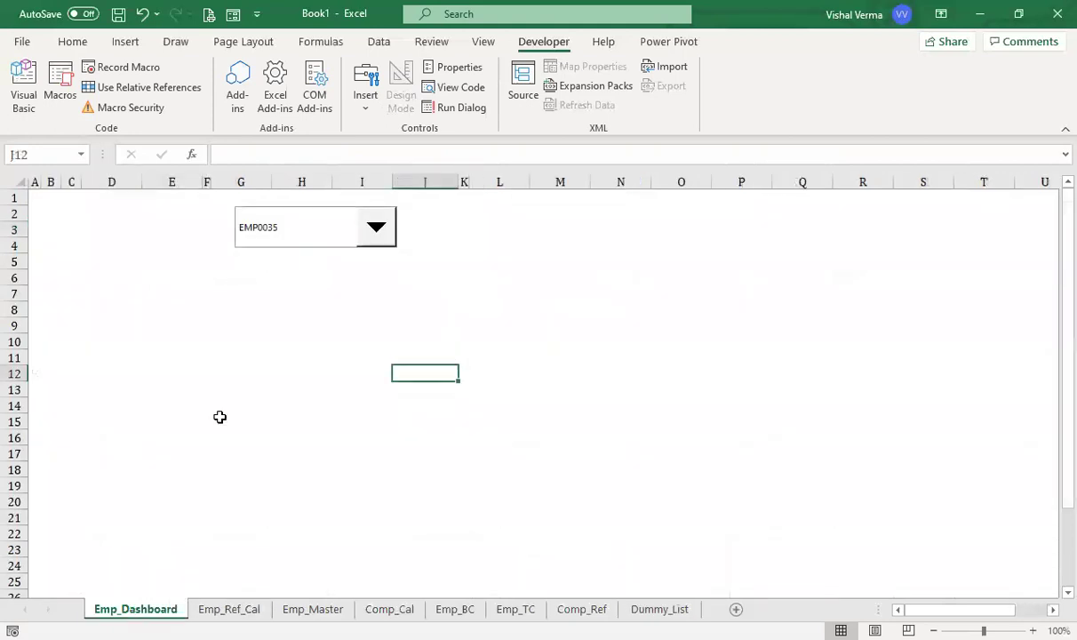
{"action": "left_click", "coordinate": [376, 230]}
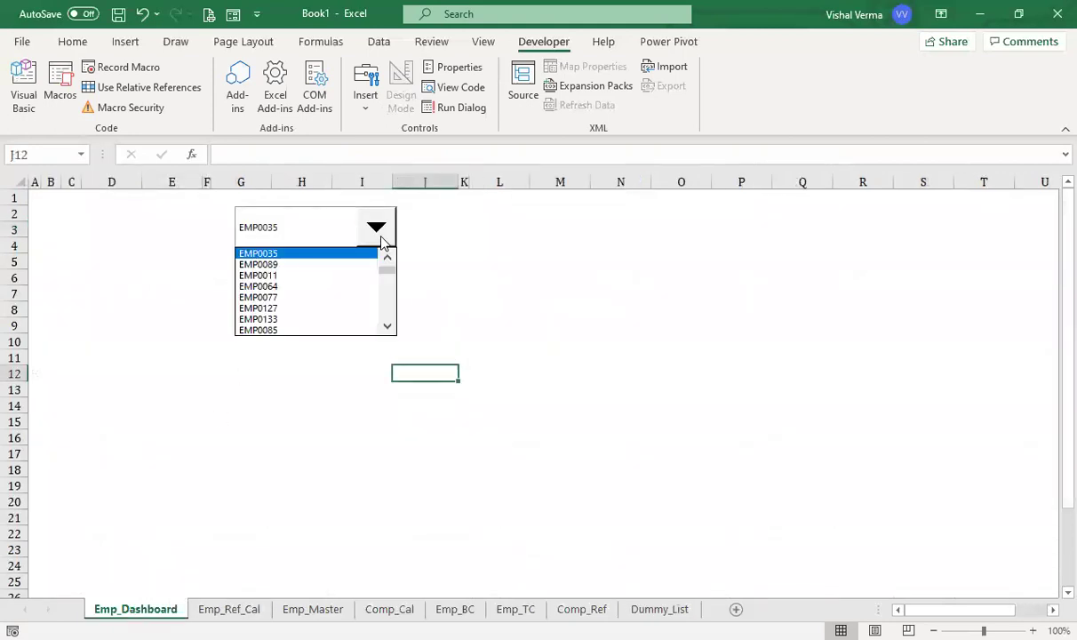
{"action": "left_click", "coordinate": [338, 265]}
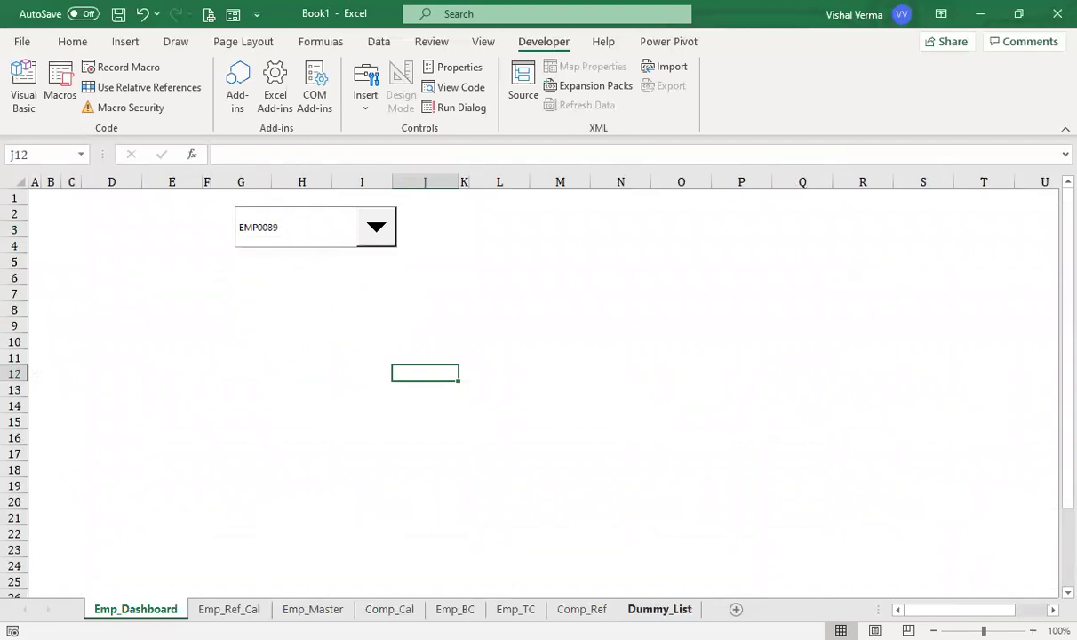
{"action": "left_click", "coordinate": [662, 610]}
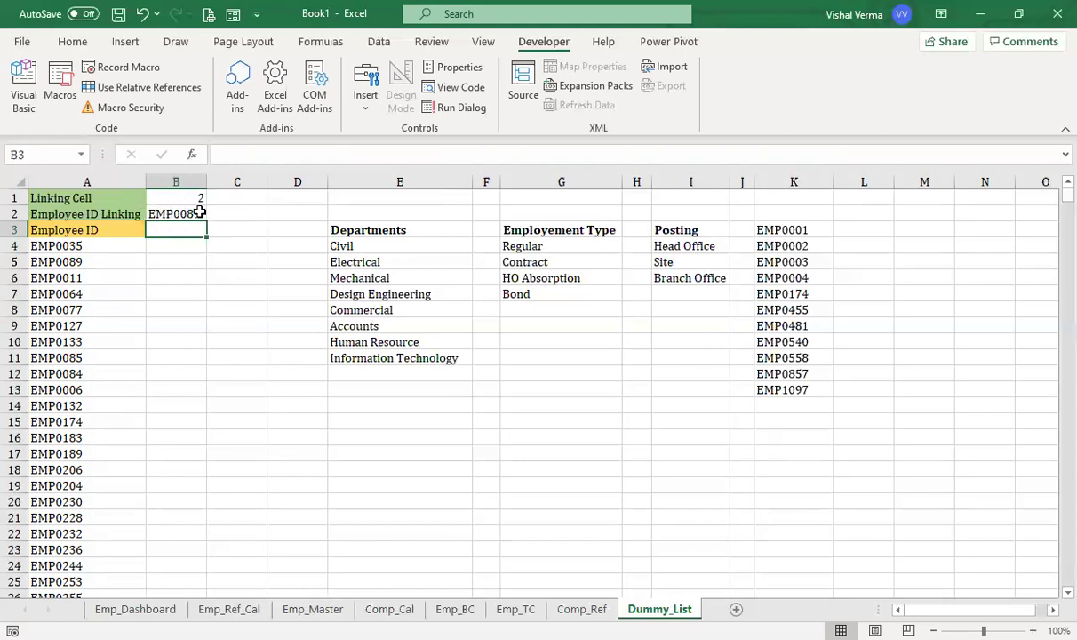
On the Emp_Ref_Cal sheet, enter "Employee" in the merged heading cell A1.
{"action": "left_click", "coordinate": [251, 611]}
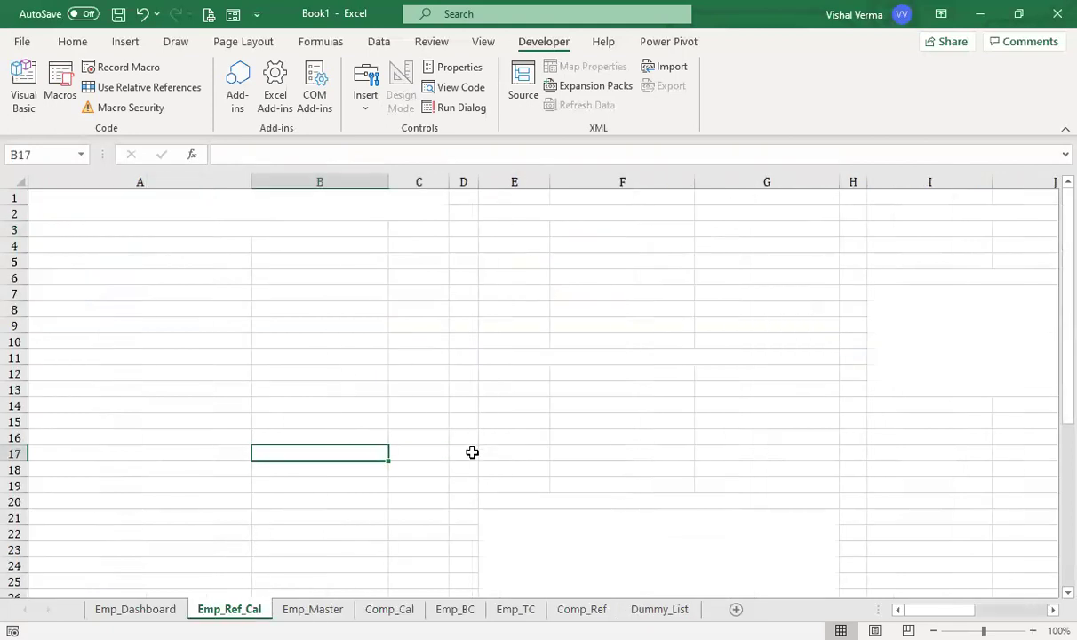
{"action": "left_click", "coordinate": [279, 203]}
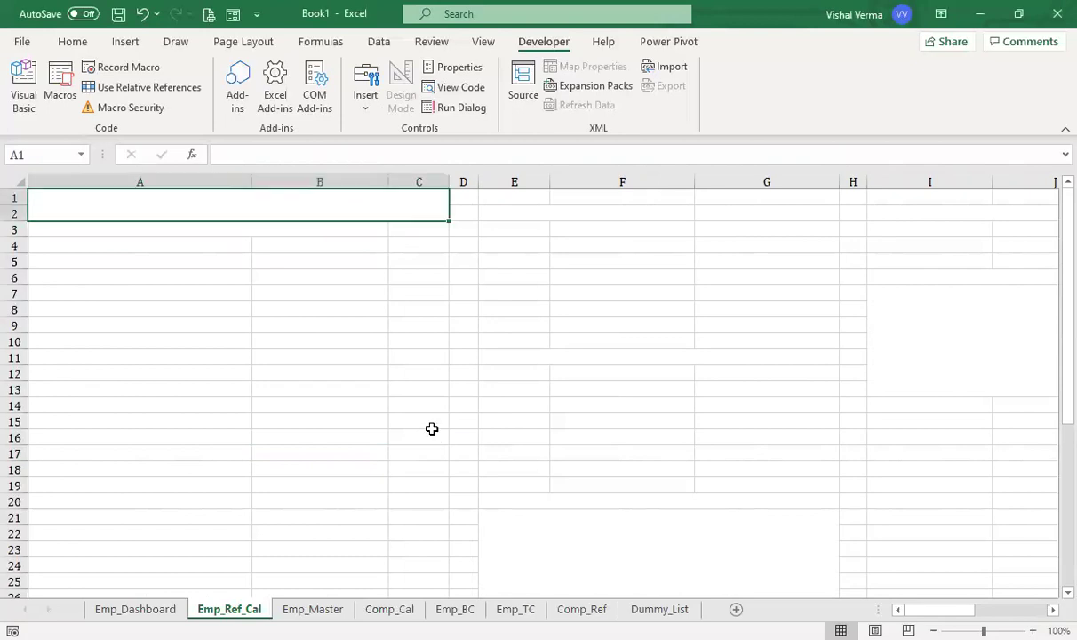
{"action": "key", "text": "alt+Tab"}
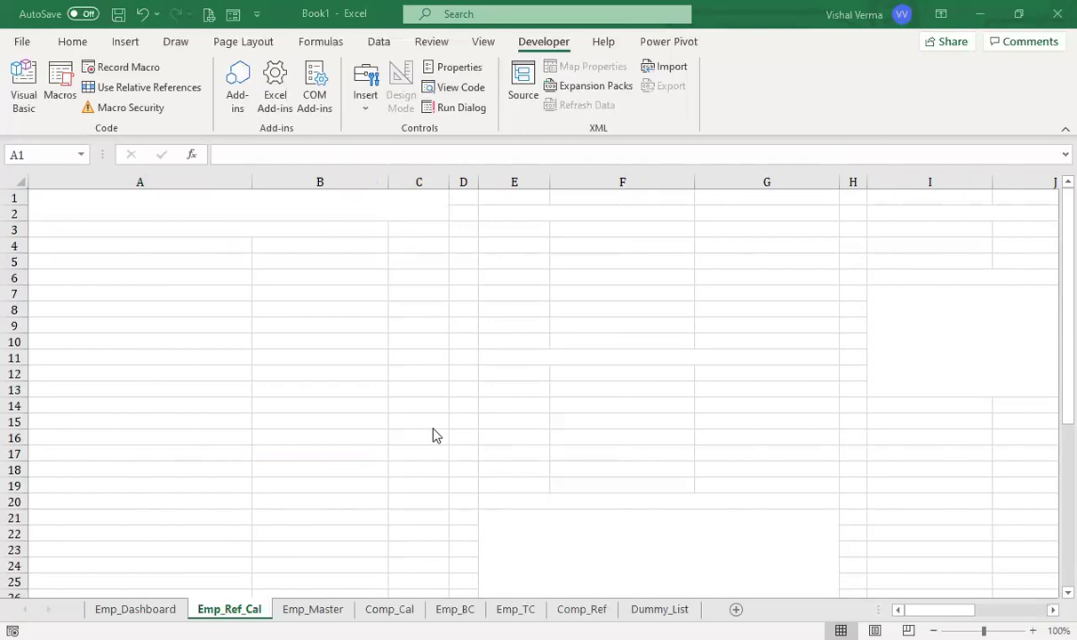
{"action": "key", "text": "alt+Tab"}
{"action": "type", "text": "Emplo"}
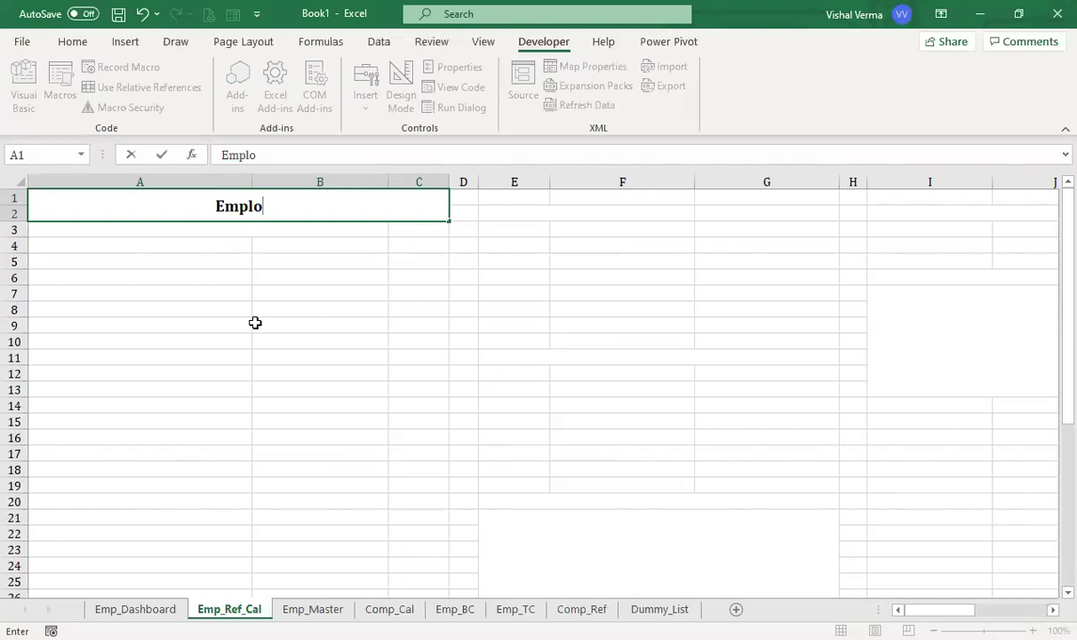
{"action": "type", "text": "yee"}
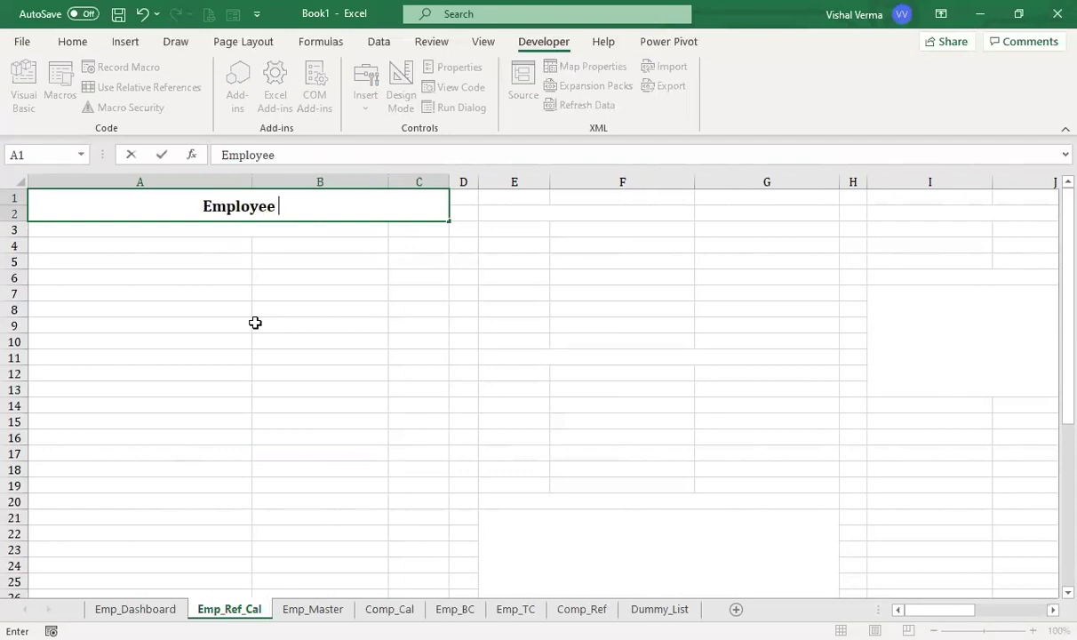
{"action": "key", "text": "Return"}
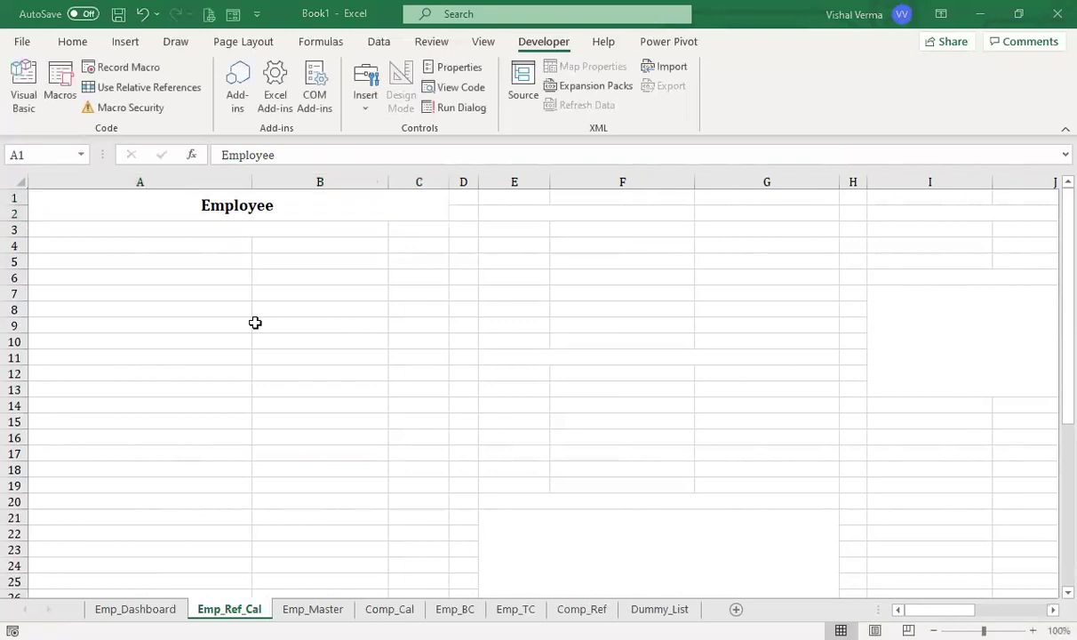
Extend the heading in A1 to read "Employee Details for Employee Dashboard".
{"action": "double_click", "coordinate": [314, 209]}
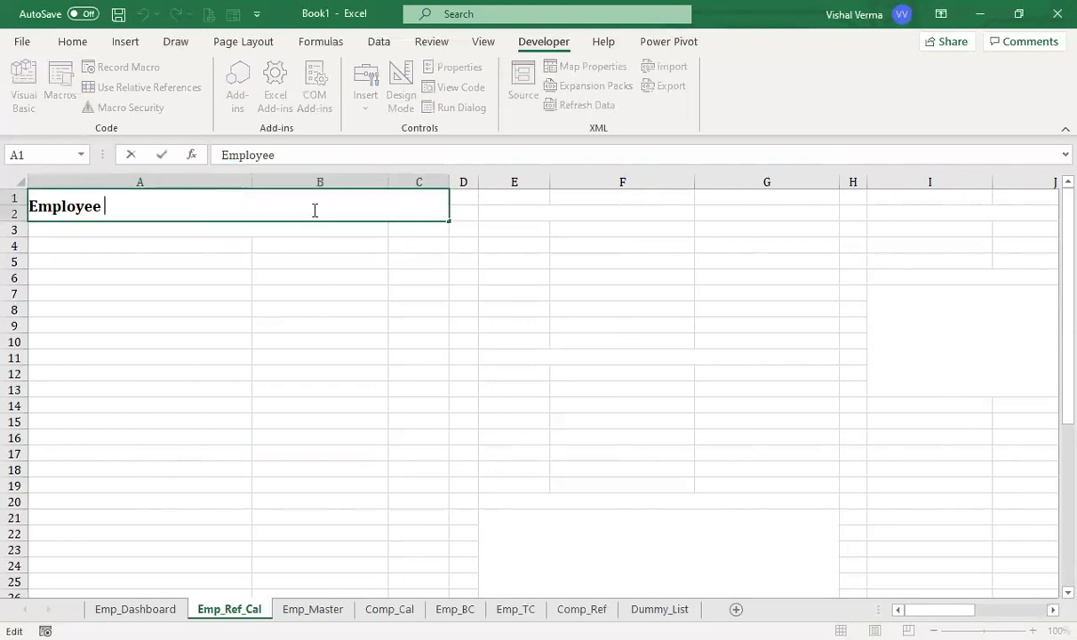
{"action": "type", "text": "Deta"}
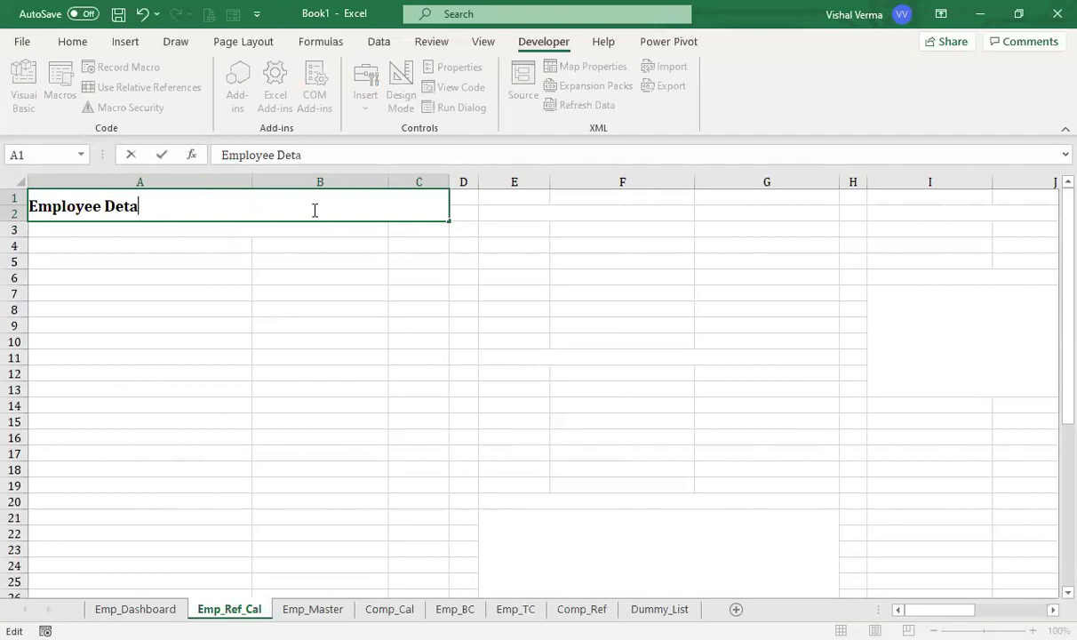
{"action": "type", "text": "ils for "}
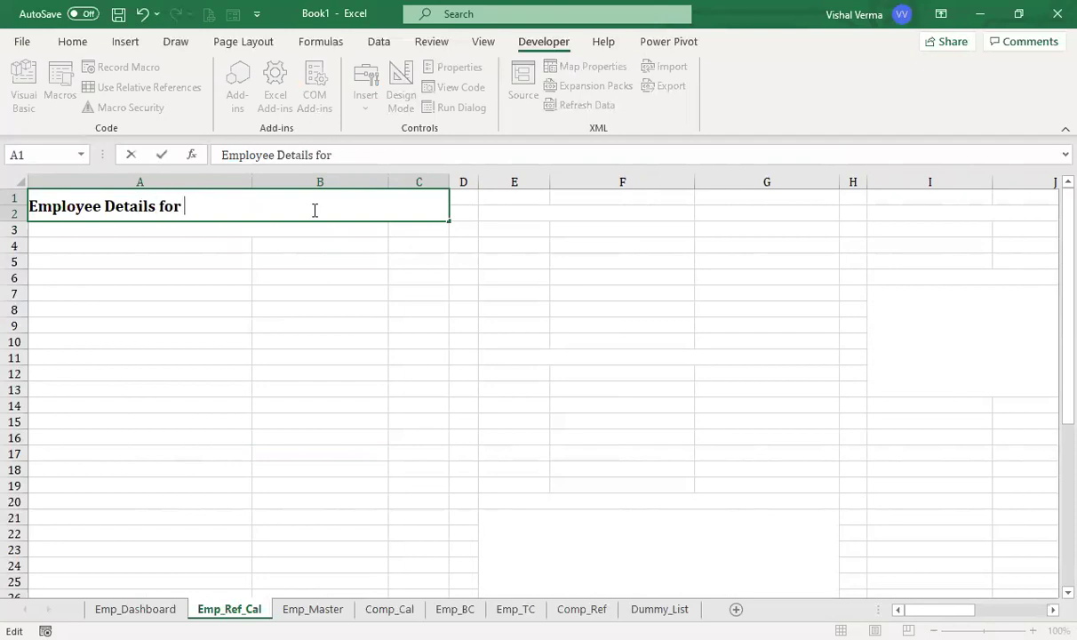
{"action": "type", "text": "Emplo"}
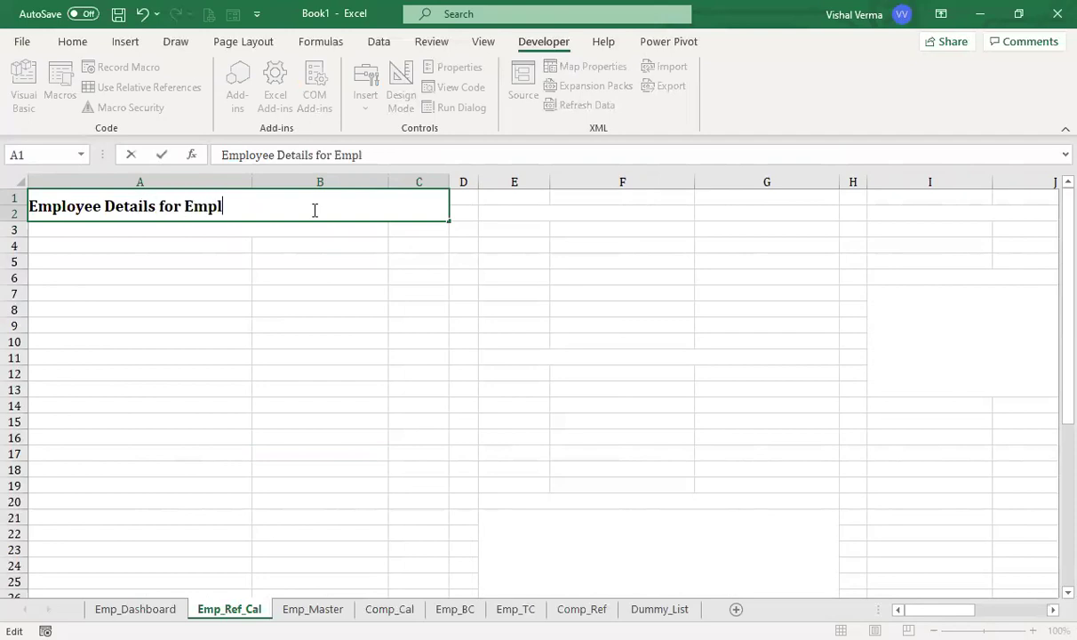
{"action": "type", "text": "yee Sah"}
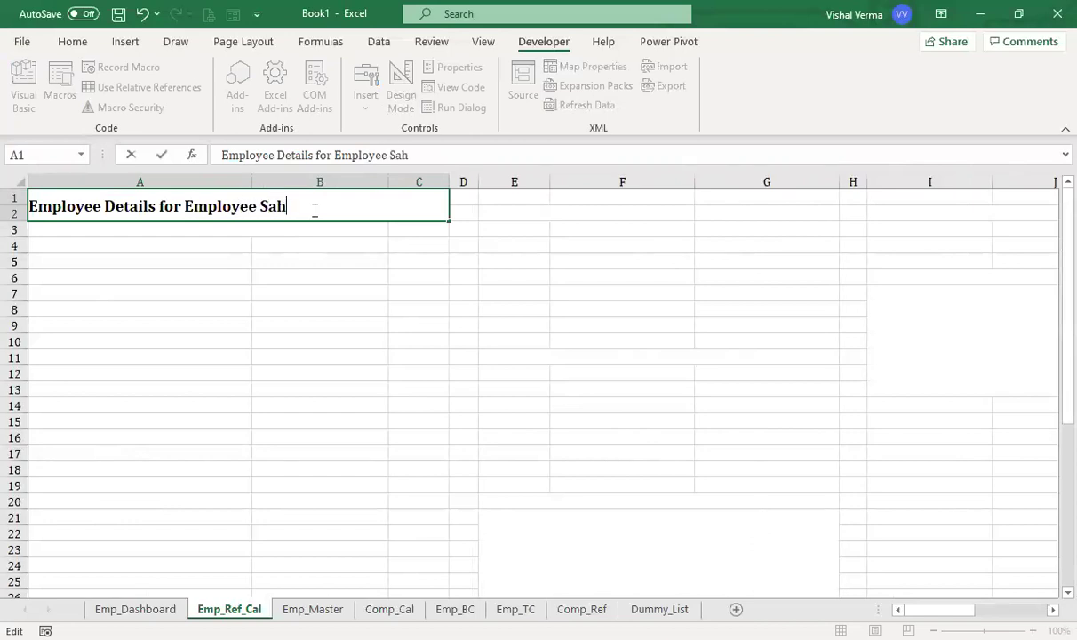
{"action": "key", "text": "BackSpace"}
{"action": "key", "text": "BackSpace"}
{"action": "key", "text": "BackSpace"}
{"action": "type", "text": "Dashboard"}
{"action": "key", "text": "Return"}
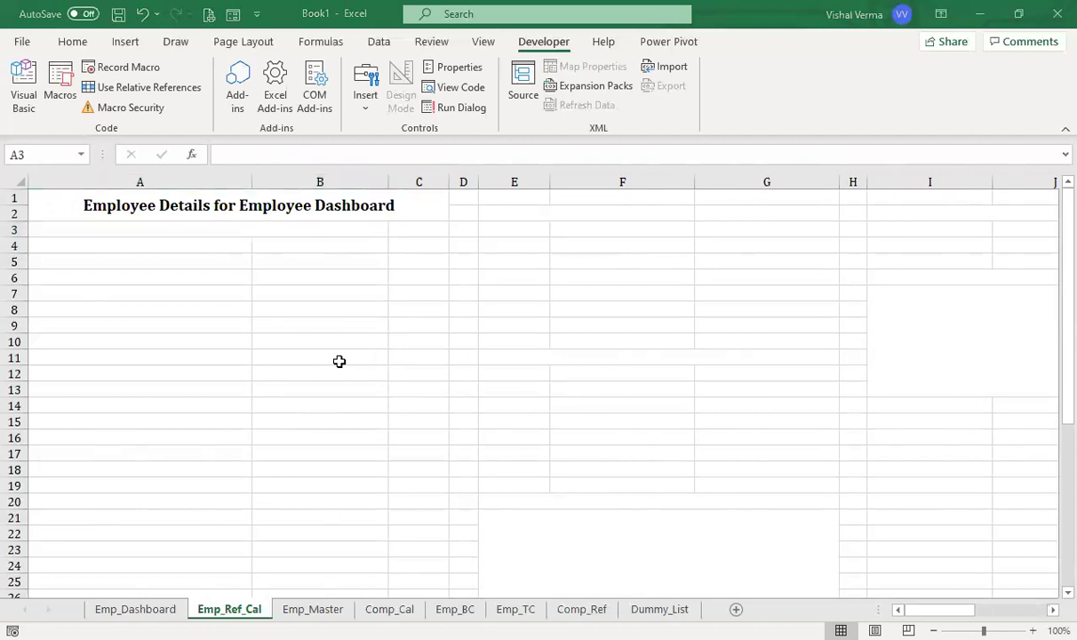
Label the merged cell A3 "Refrence Cell" and move on to cell C3.
{"action": "type", "text": "Refr"}
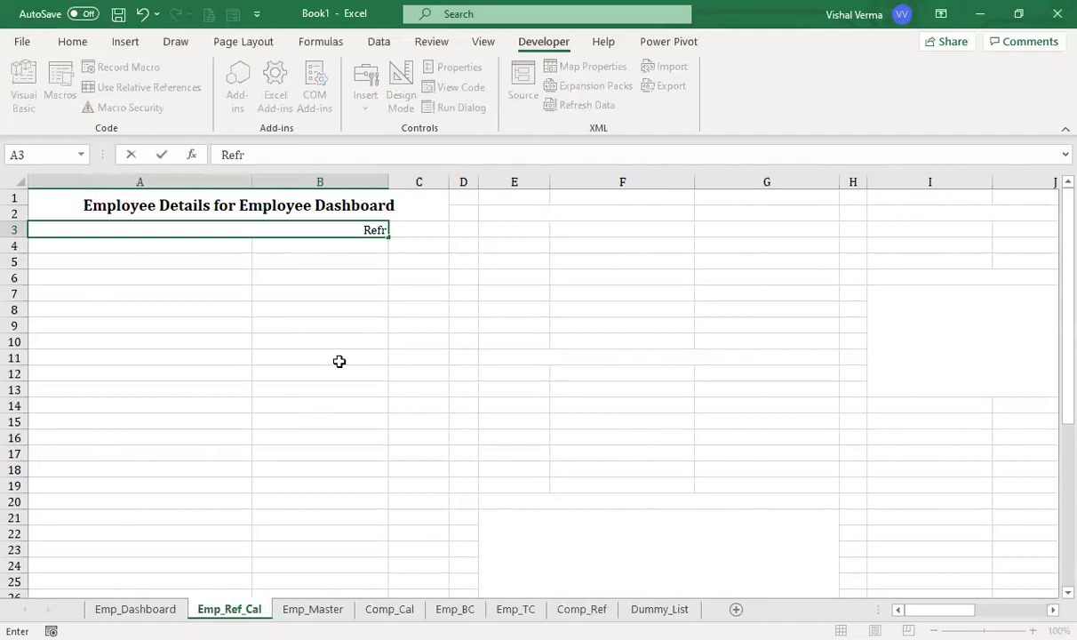
{"action": "type", "text": "ence Cell"}
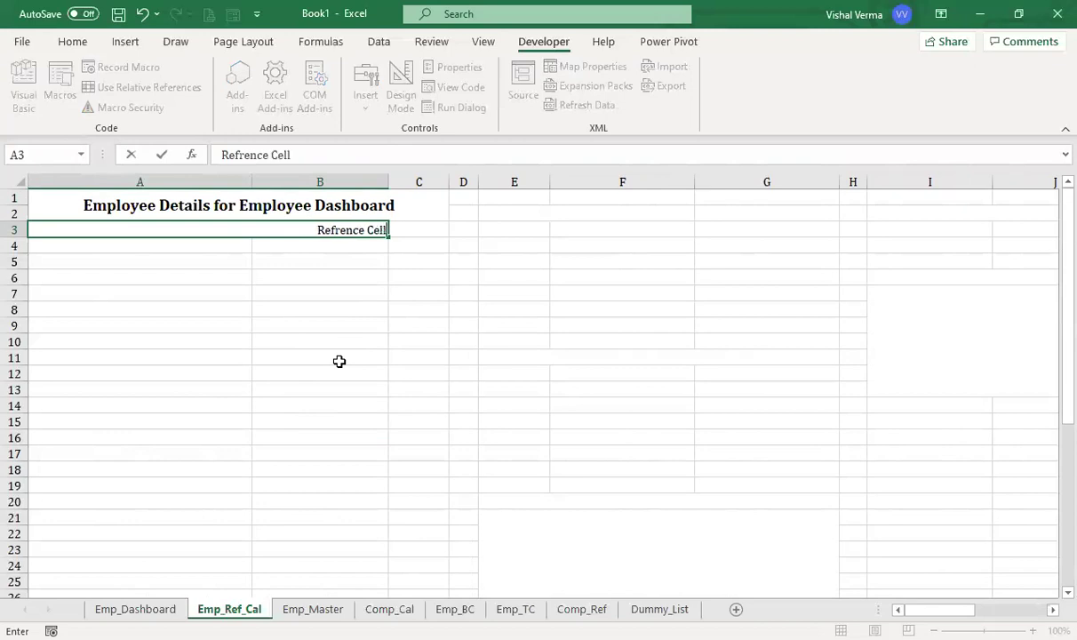
{"action": "key", "text": "Tab"}
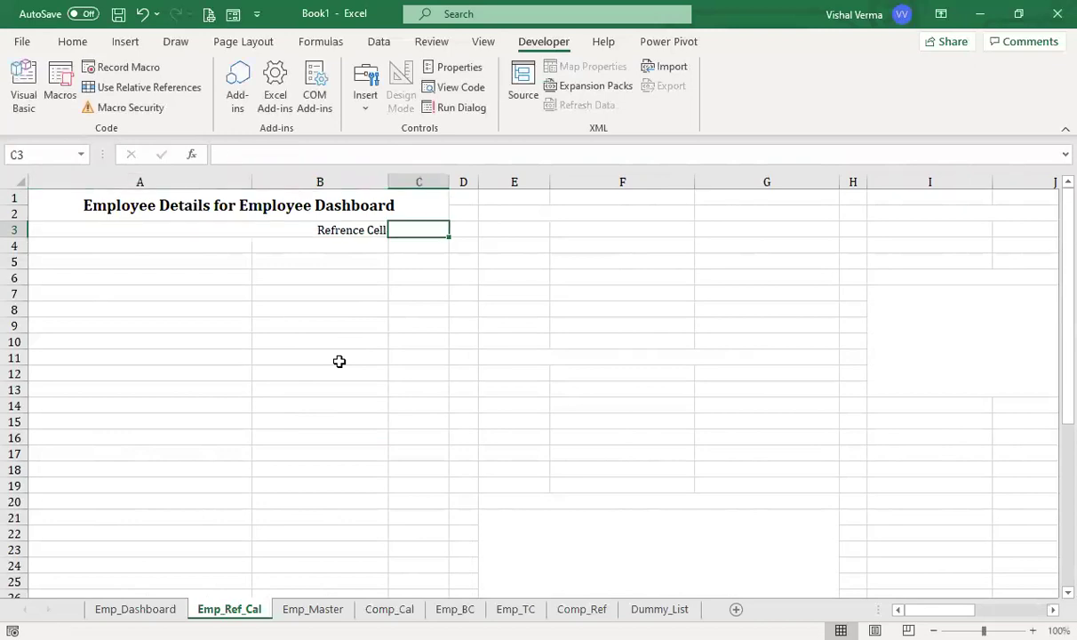
{"action": "key", "text": "alt+Tab"}
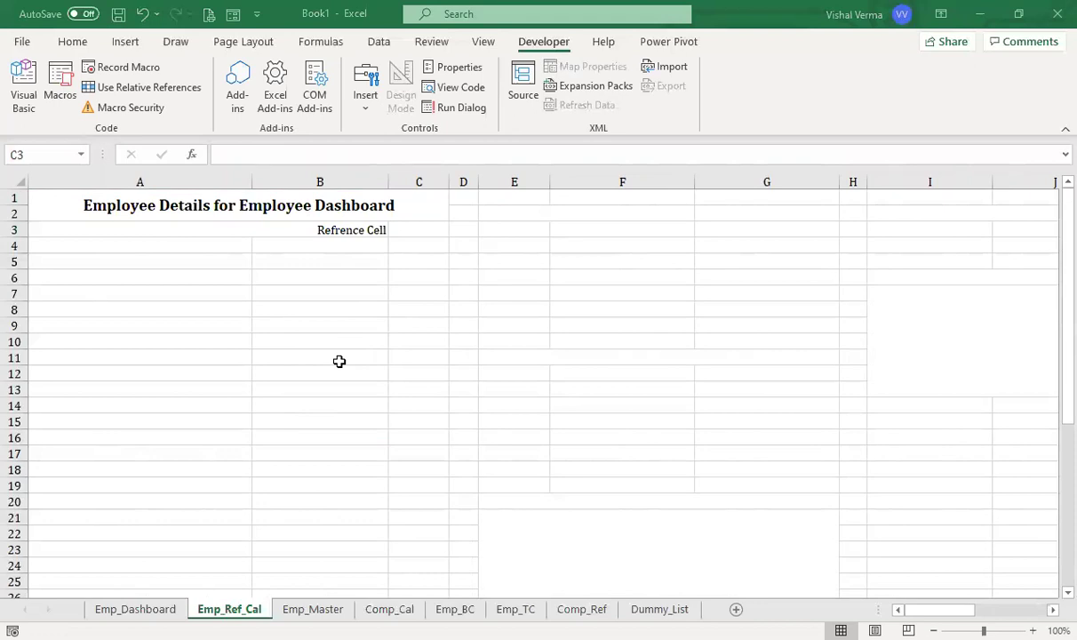
{"action": "key", "text": "alt+Tab"}
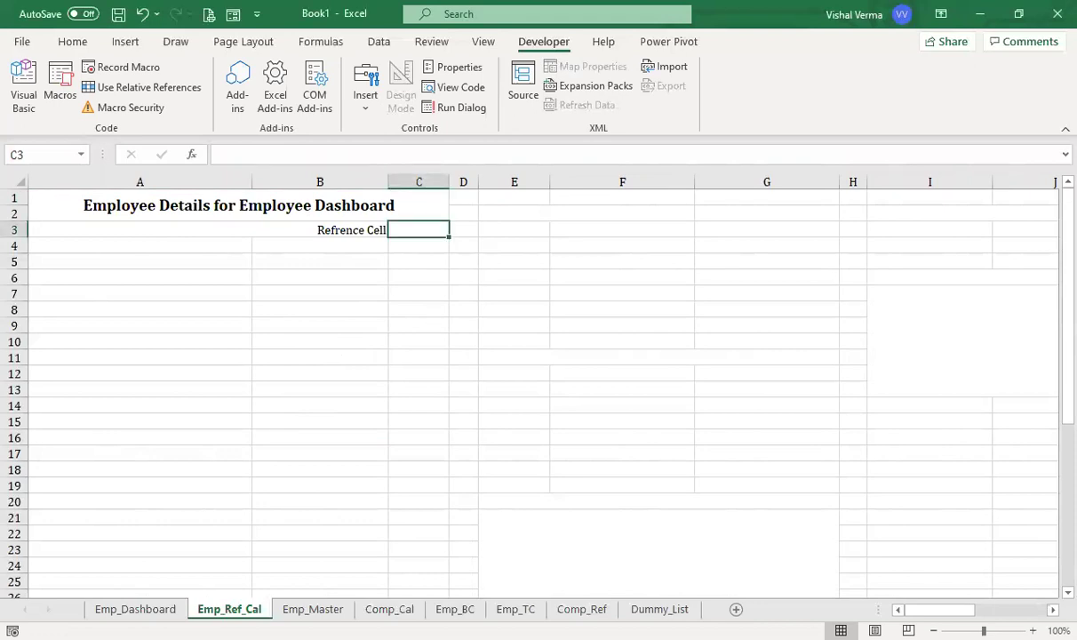
Check the linking cell B1 on the Dummy_List sheet, then return to Emp_Ref_Cal.
{"action": "left_click", "coordinate": [660, 609]}
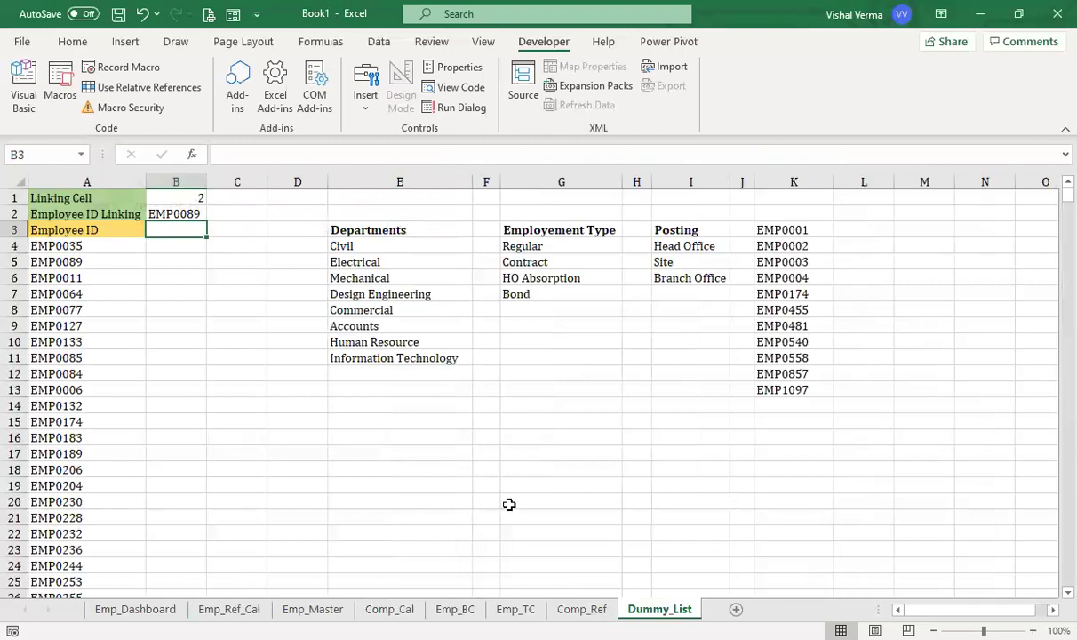
{"action": "left_click", "coordinate": [180, 195]}
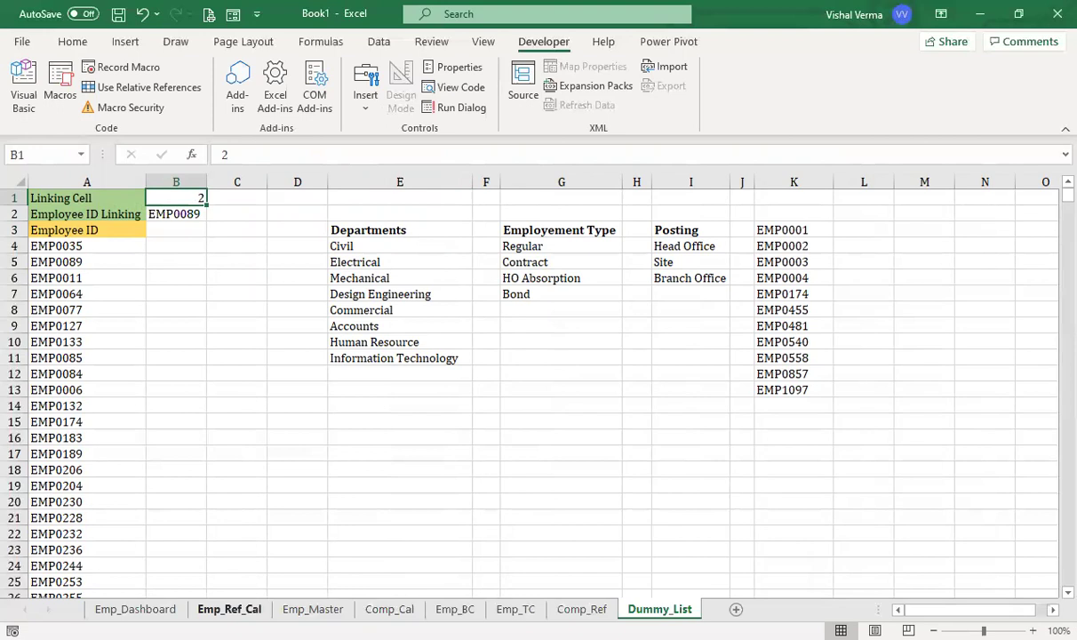
{"action": "left_click", "coordinate": [229, 609]}
{"action": "type", "text": "="}
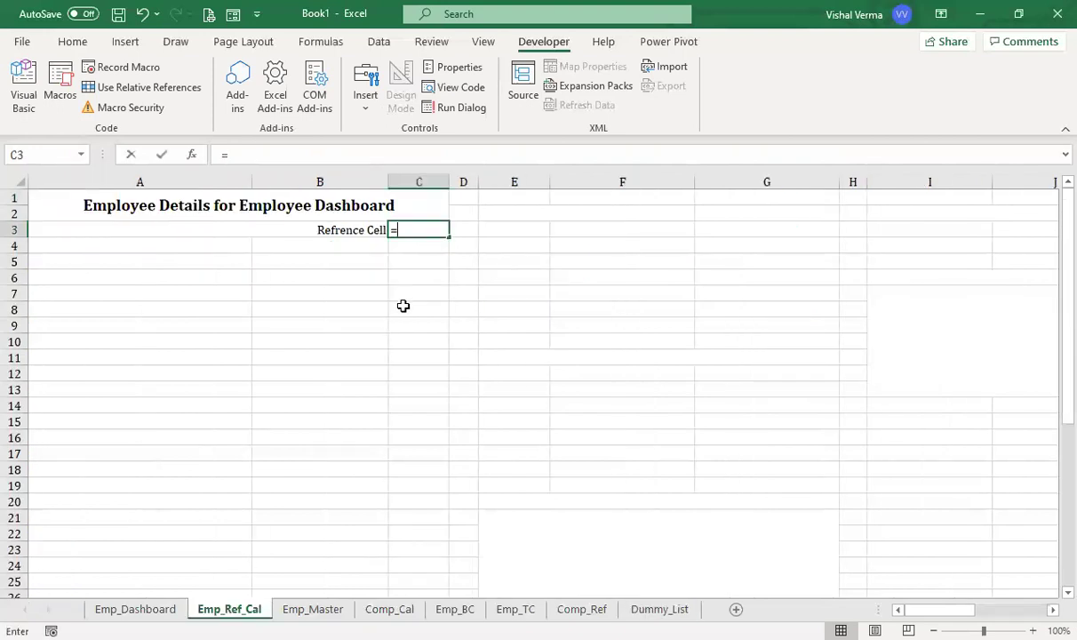
{"action": "type", "text": "mat"}
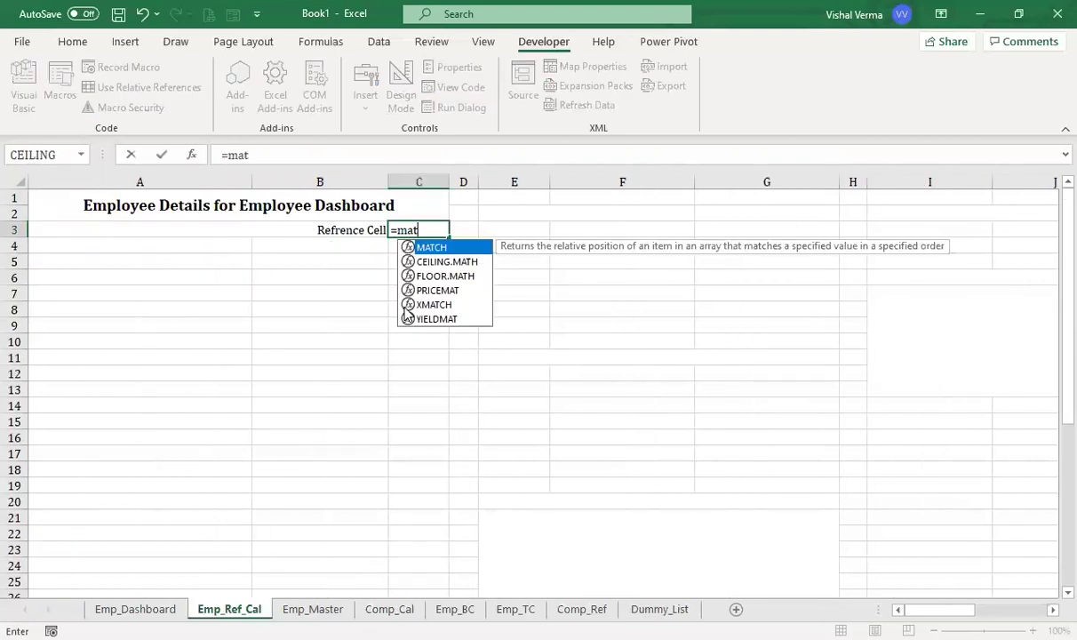
{"action": "key", "text": "Tab"}
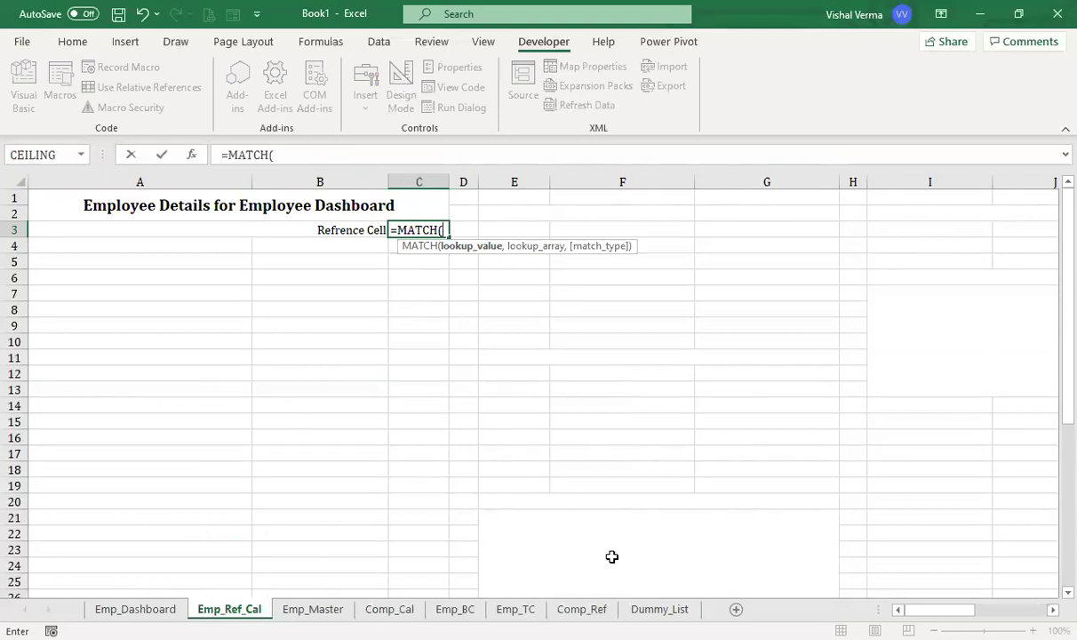
{"action": "left_click", "coordinate": [659, 609]}
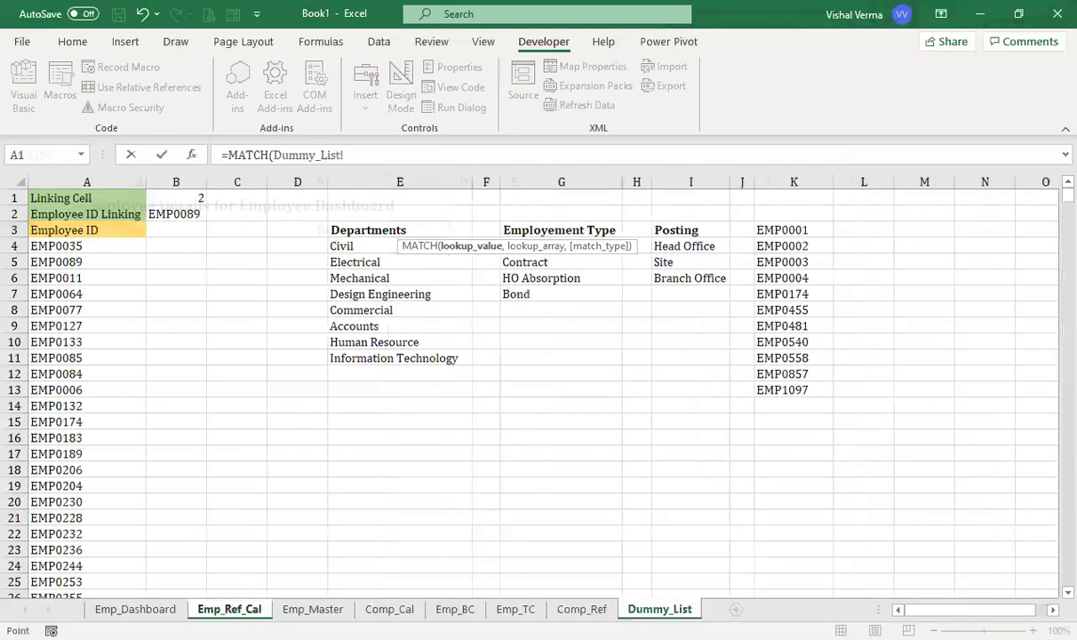
{"action": "left_click", "coordinate": [187, 196]}
{"action": "type", "text": ","}
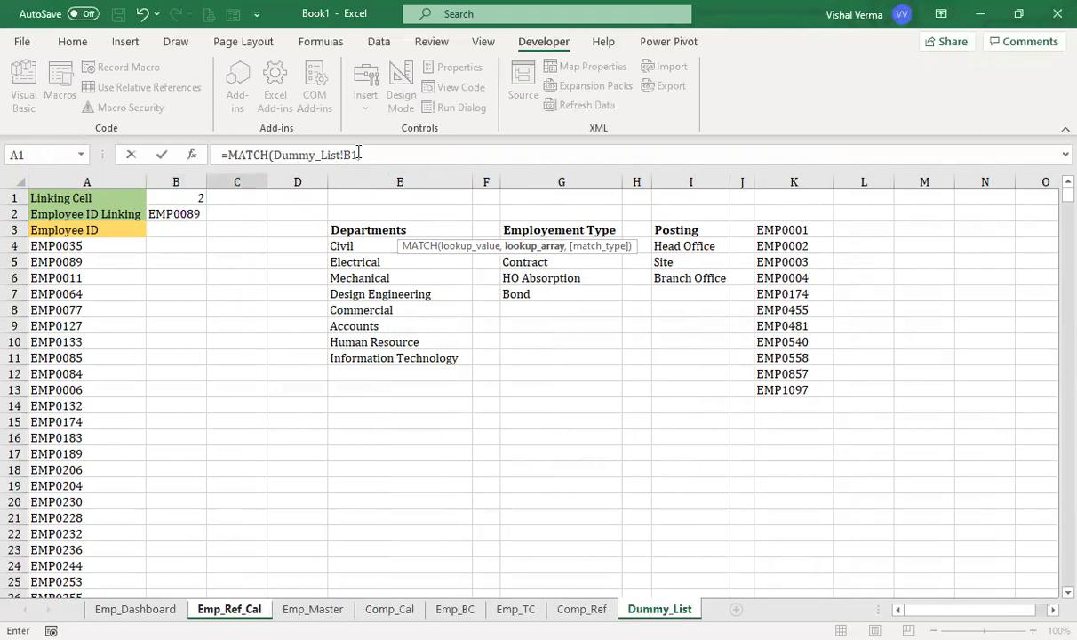
{"action": "key", "text": "BackSpace"}
{"action": "key", "text": "BackSpace"}
{"action": "key", "text": "BackSpace"}
{"action": "key", "text": "BackSpace"}
{"action": "key", "text": "BackSpace"}
{"action": "key", "text": "BackSpace"}
{"action": "key", "text": "BackSpace"}
{"action": "key", "text": "BackSpace"}
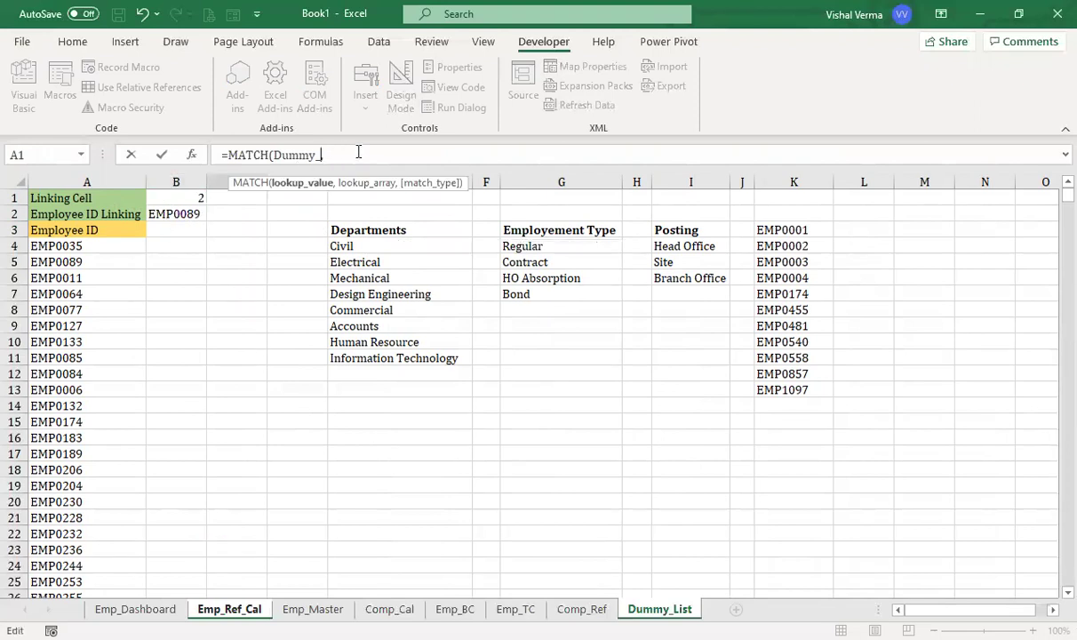
{"action": "key", "text": "Escape"}
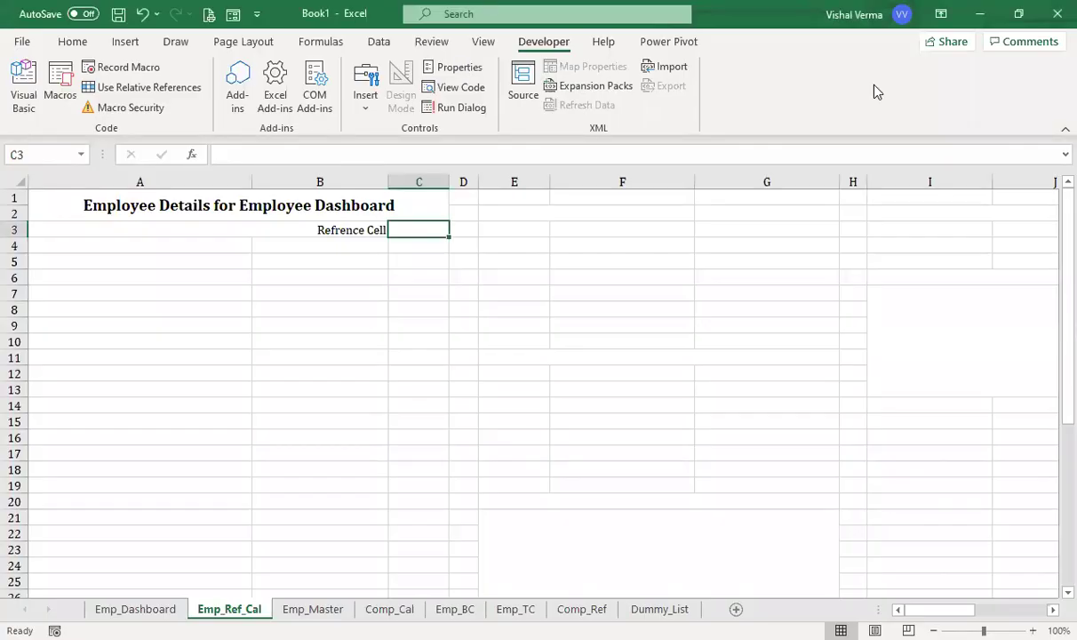
Begin a MATCH formula in C3 of Emp_Ref_Cal with the employee ID linking cell B2 on Dummy_List (Empl_id_index_ref) as lookup value.
{"action": "type", "text": "="}
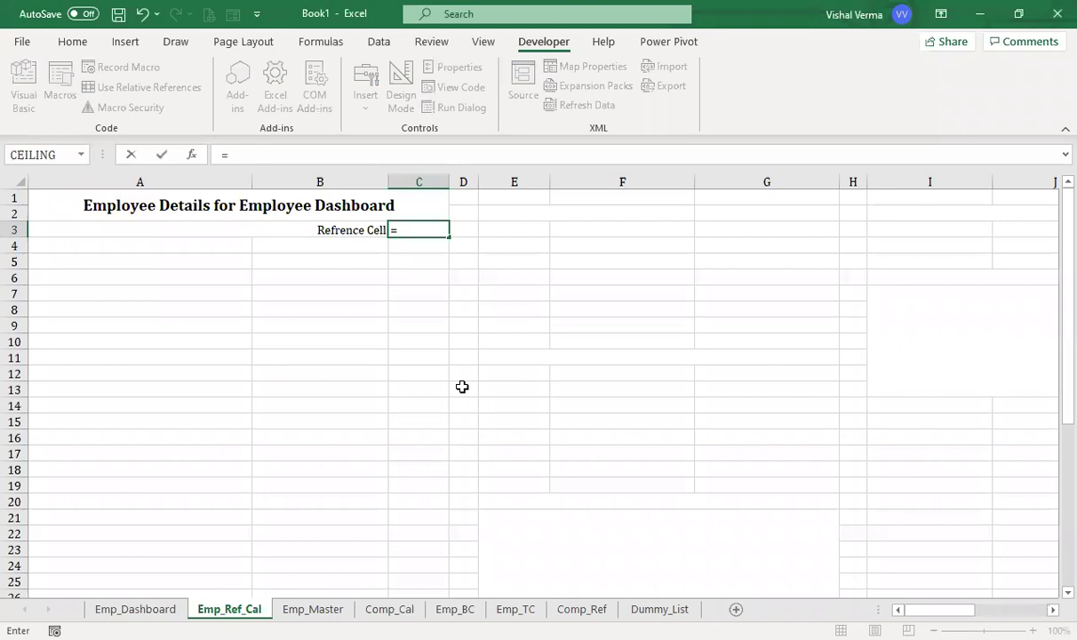
{"action": "type", "text": "MATCH("}
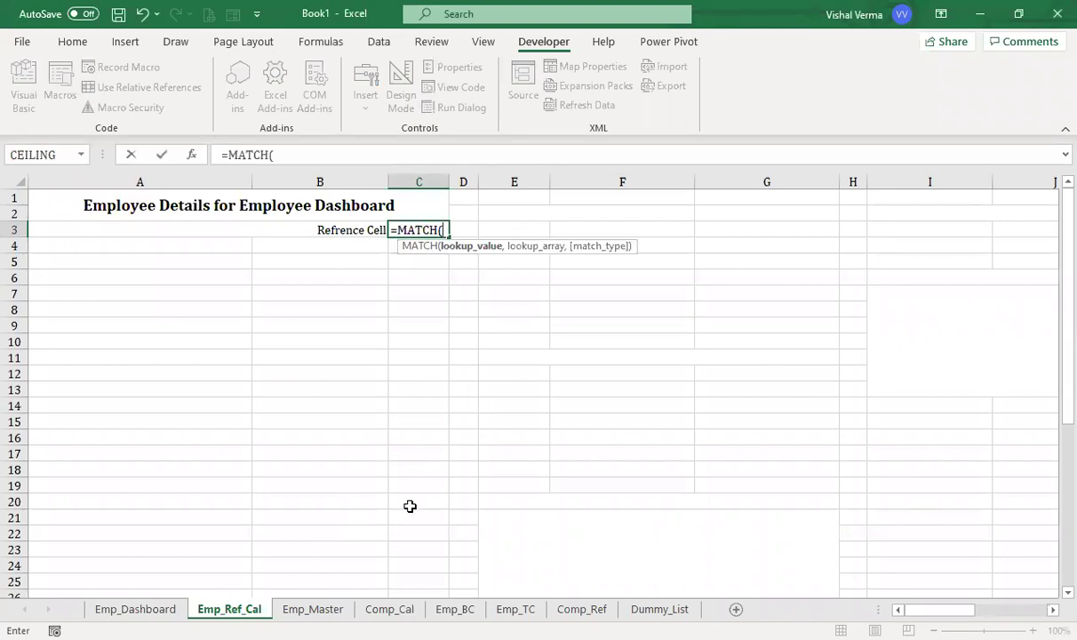
{"action": "left_click", "coordinate": [662, 610]}
{"action": "left_click", "coordinate": [181, 212]}
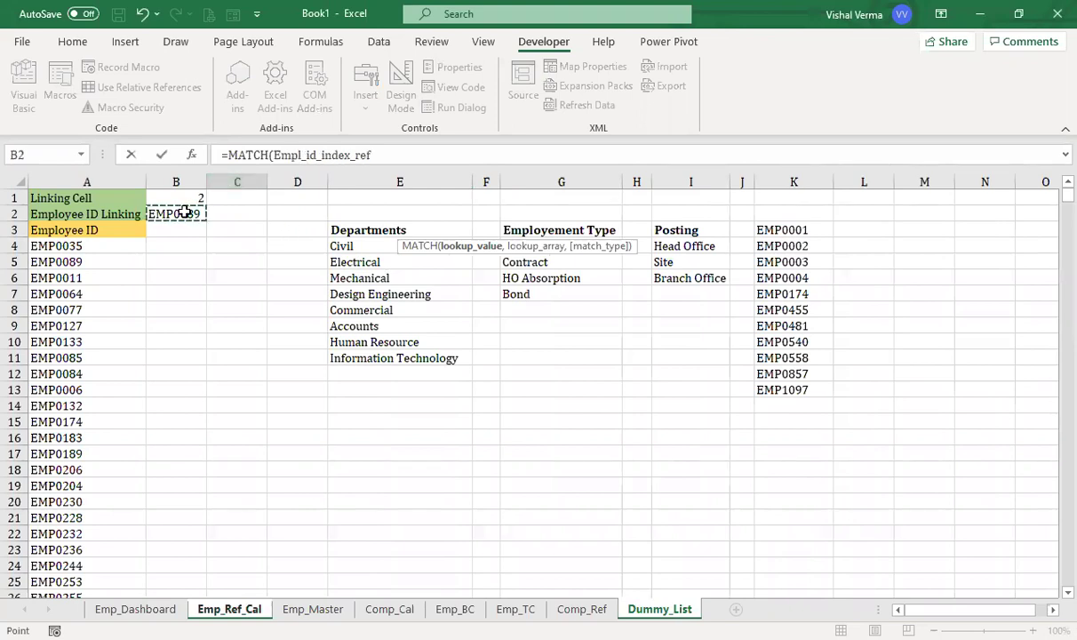
{"action": "type", "text": ","}
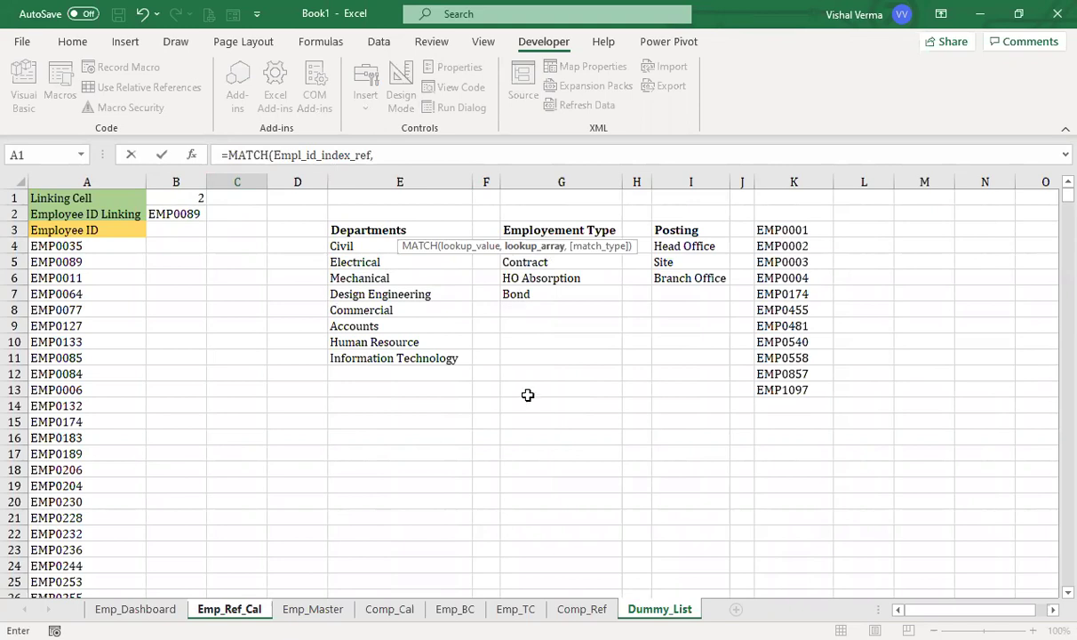
Complete the MATCH formula with columns A:AN of the Emp_Master sheet as lookup array and match type 0.
{"action": "left_click", "coordinate": [312, 610]}
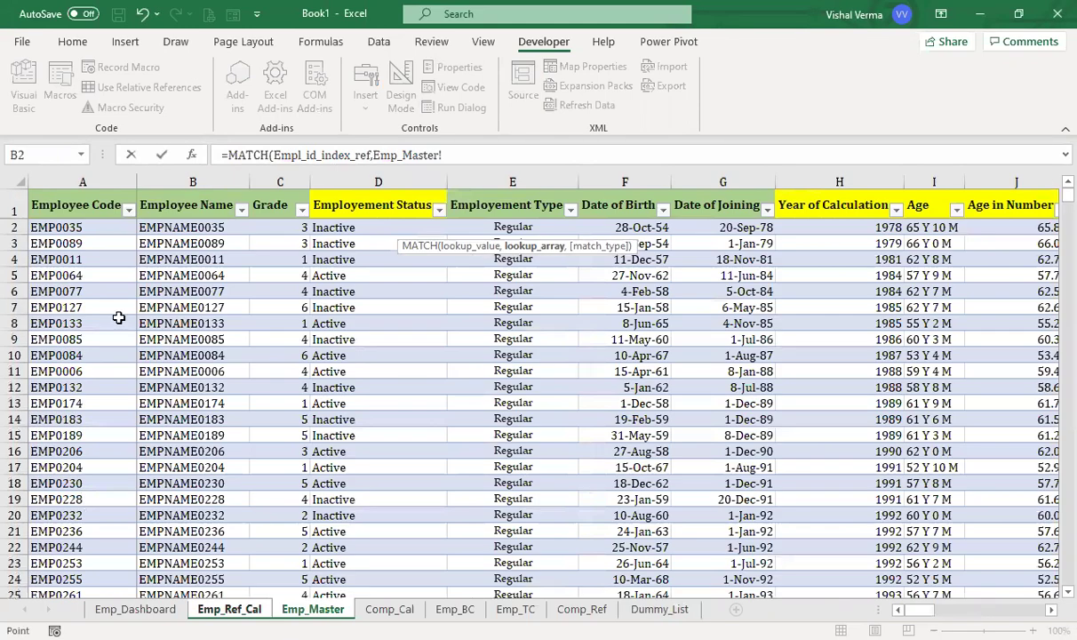
{"action": "left_click", "coordinate": [79, 206]}
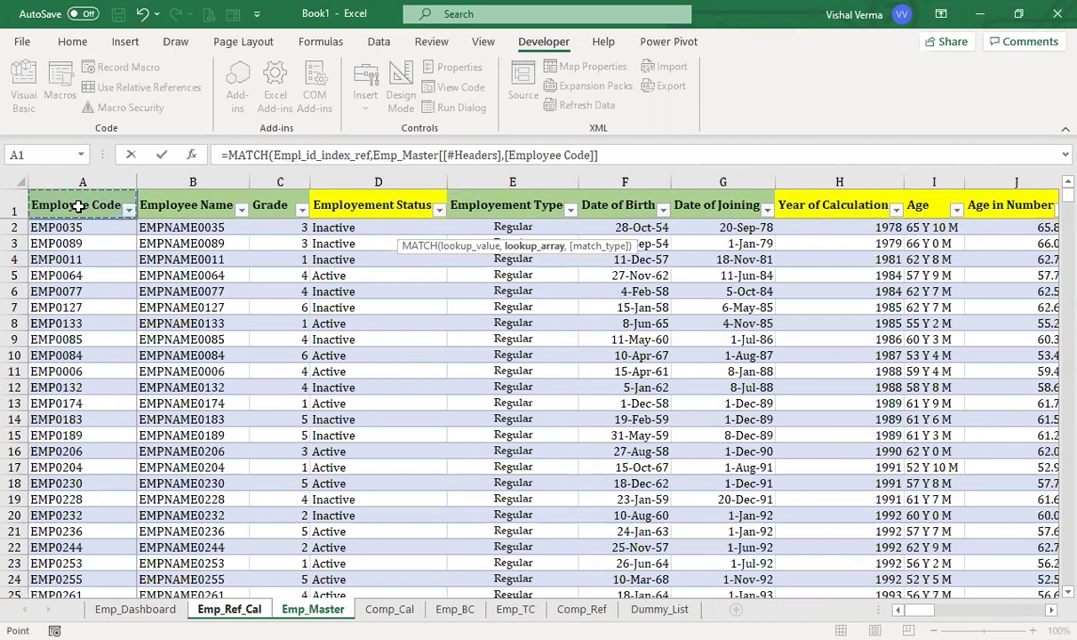
{"action": "key", "text": "ctrl+shift+Down"}
{"action": "key", "text": "ctrl+space"}
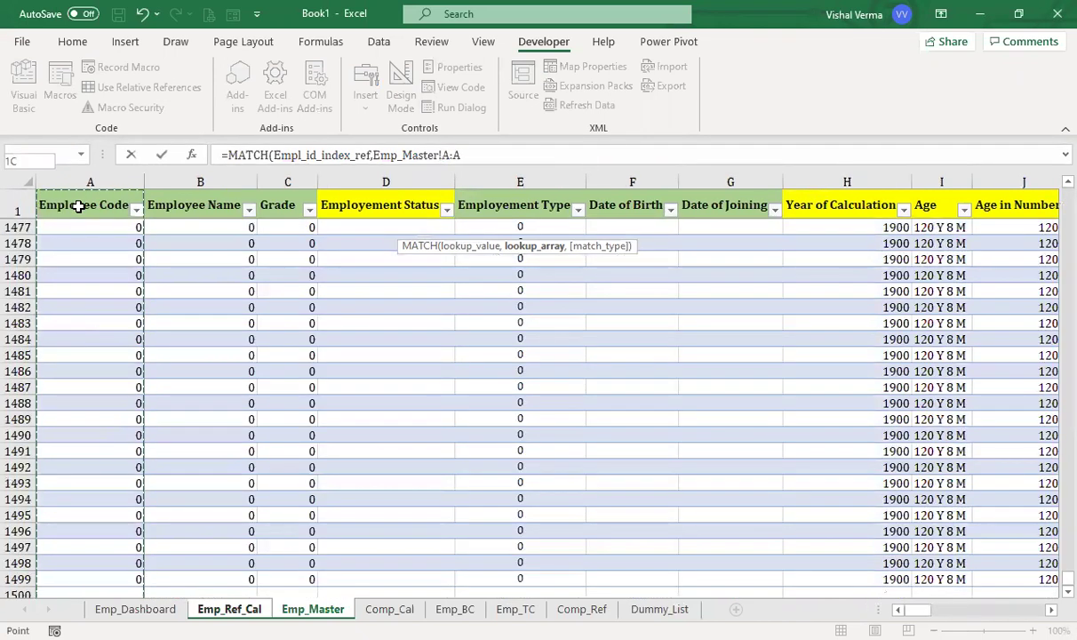
{"action": "key", "text": "ctrl+shift+Right"}
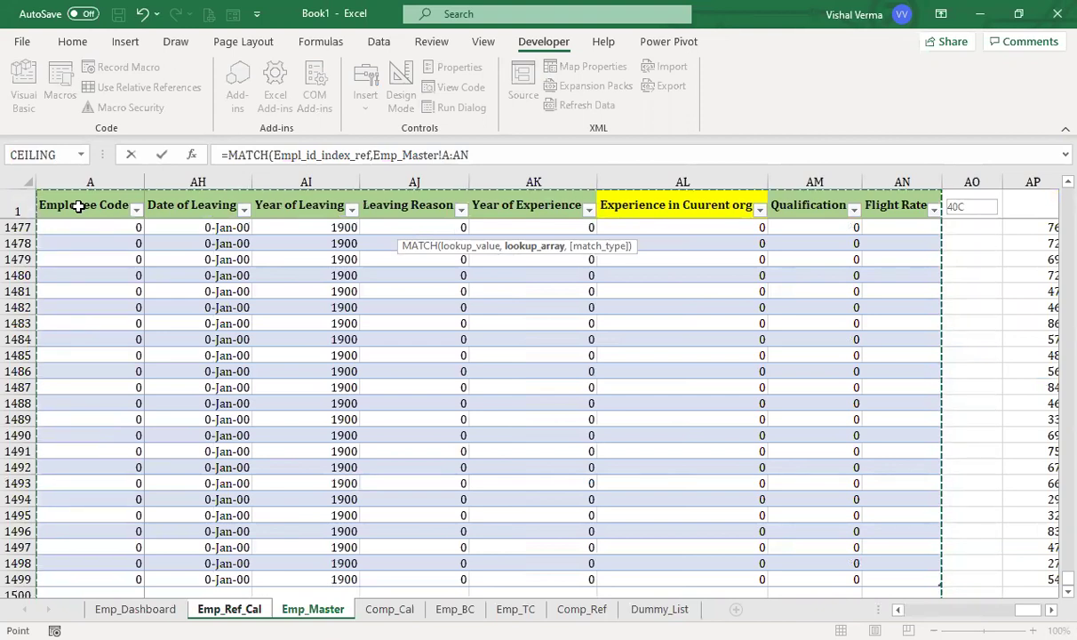
{"action": "type", "text": ","}
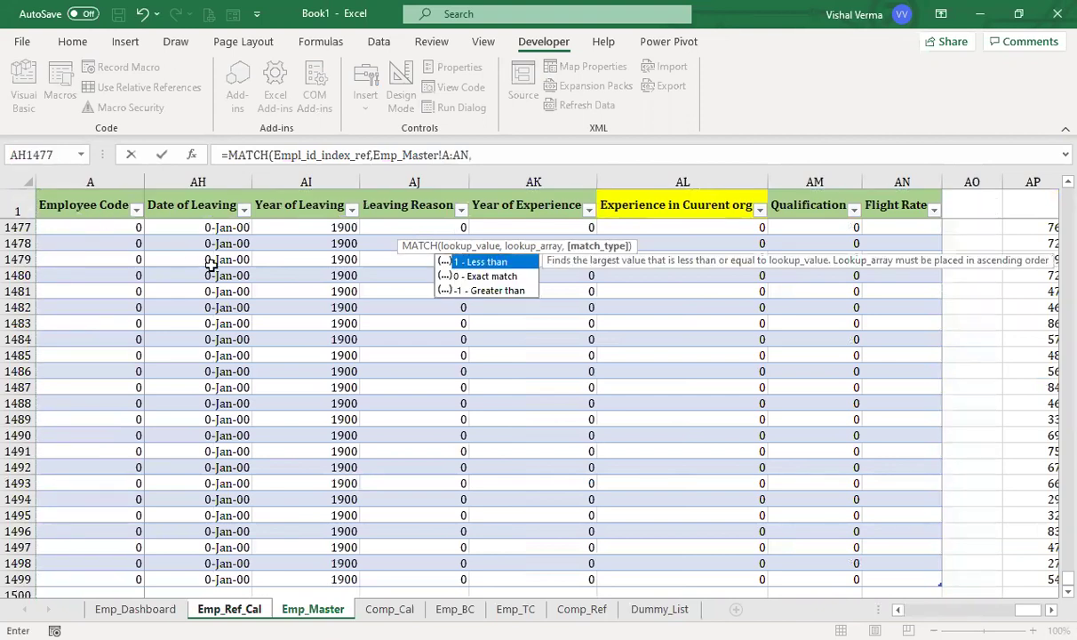
{"action": "type", "text": "0"}
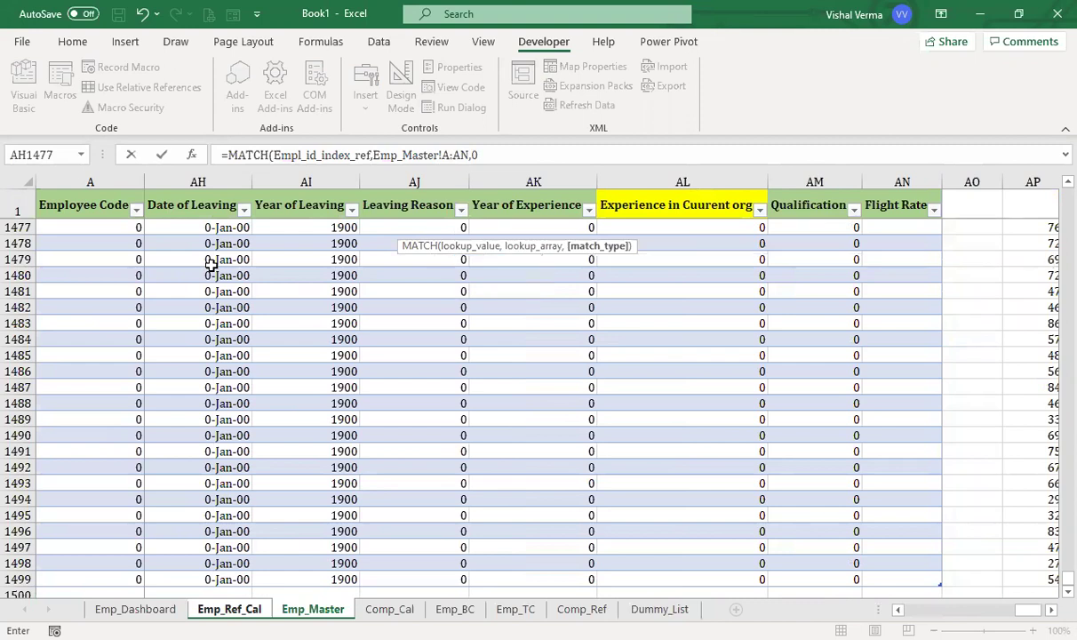
{"action": "type", "text": ")"}
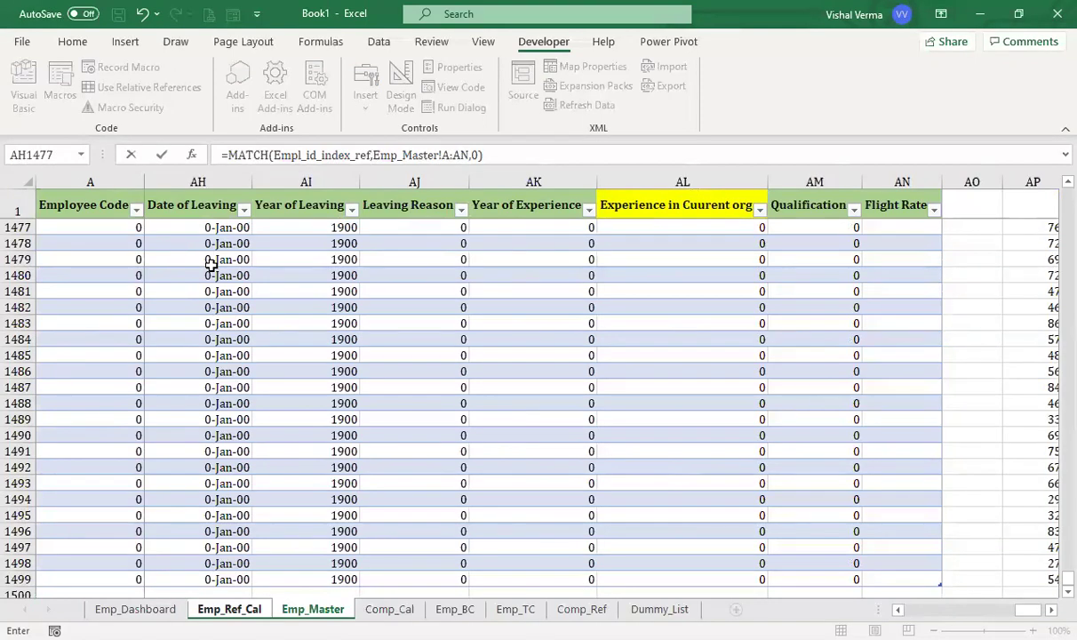
{"action": "key", "text": "Return"}
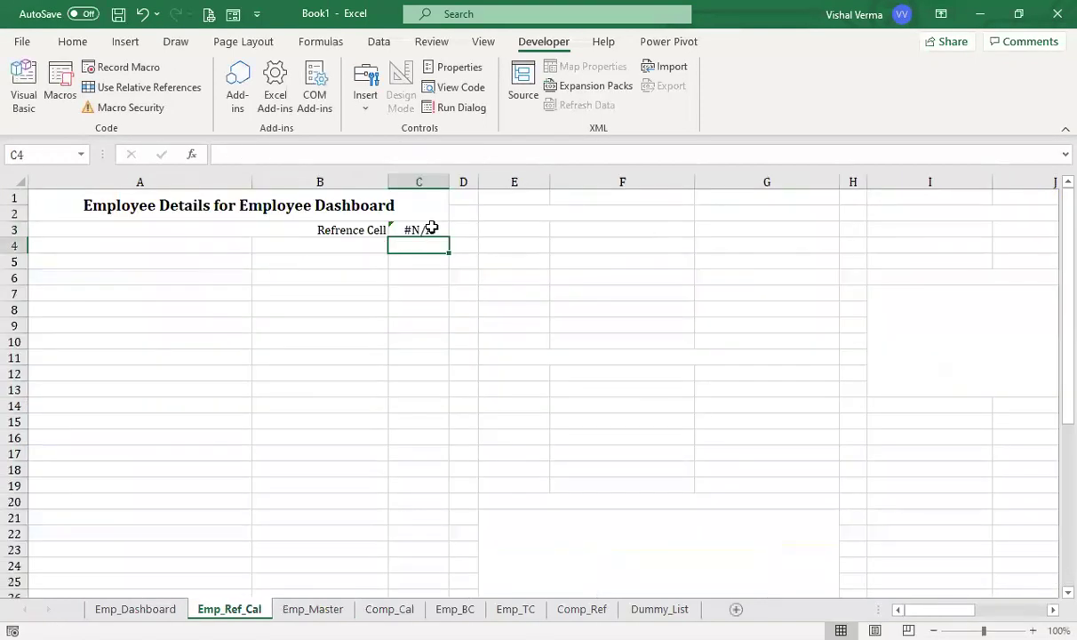
Replace the lookup array in C3's MATCH formula with the table column Emp_Master[Employee Code].
{"action": "left_click", "coordinate": [431, 228]}
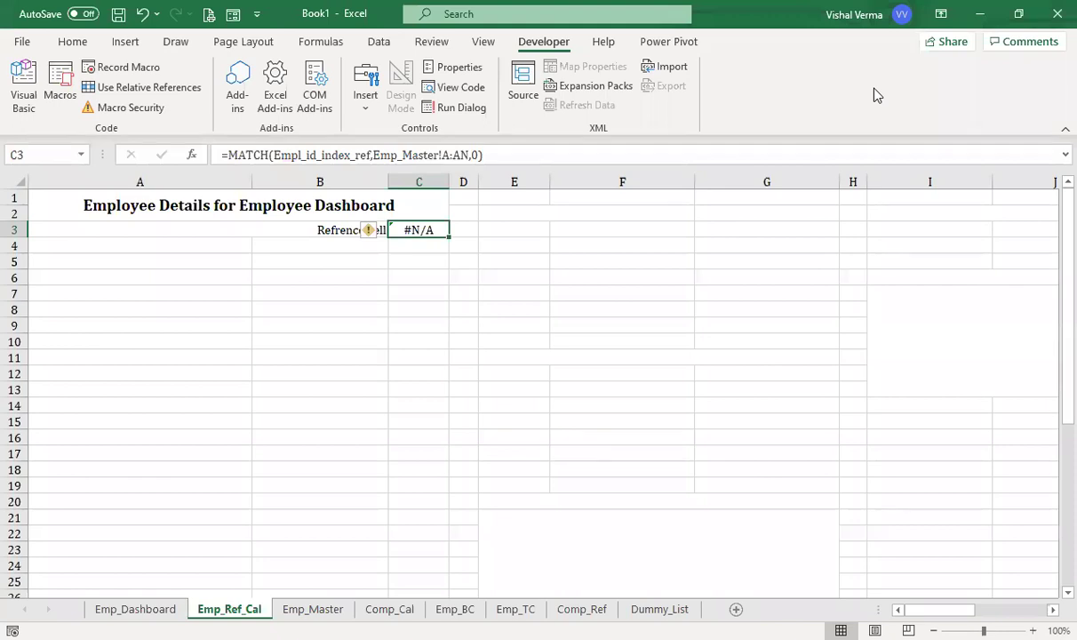
{"action": "left_click", "coordinate": [469, 155]}
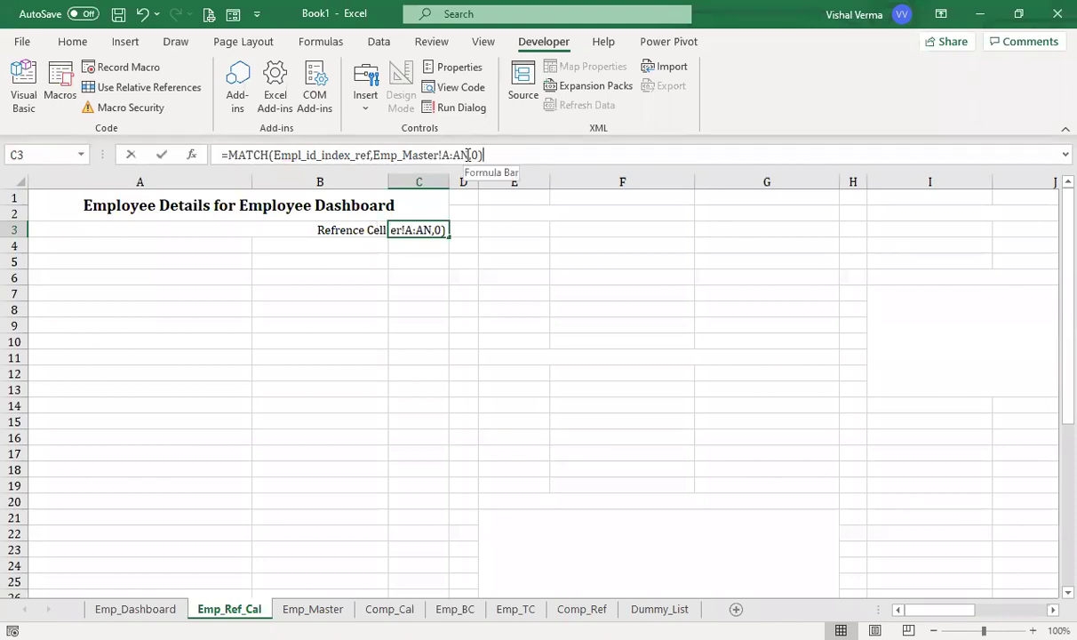
{"action": "key", "text": "BackSpace"}
{"action": "key", "text": "BackSpace"}
{"action": "key", "text": "BackSpace"}
{"action": "key", "text": "BackSpace"}
{"action": "key", "text": "BackSpace"}
{"action": "key", "text": "BackSpace"}
{"action": "key", "text": "BackSpace"}
{"action": "key", "text": "BackSpace"}
{"action": "key", "text": "BackSpace"}
{"action": "key", "text": "BackSpace"}
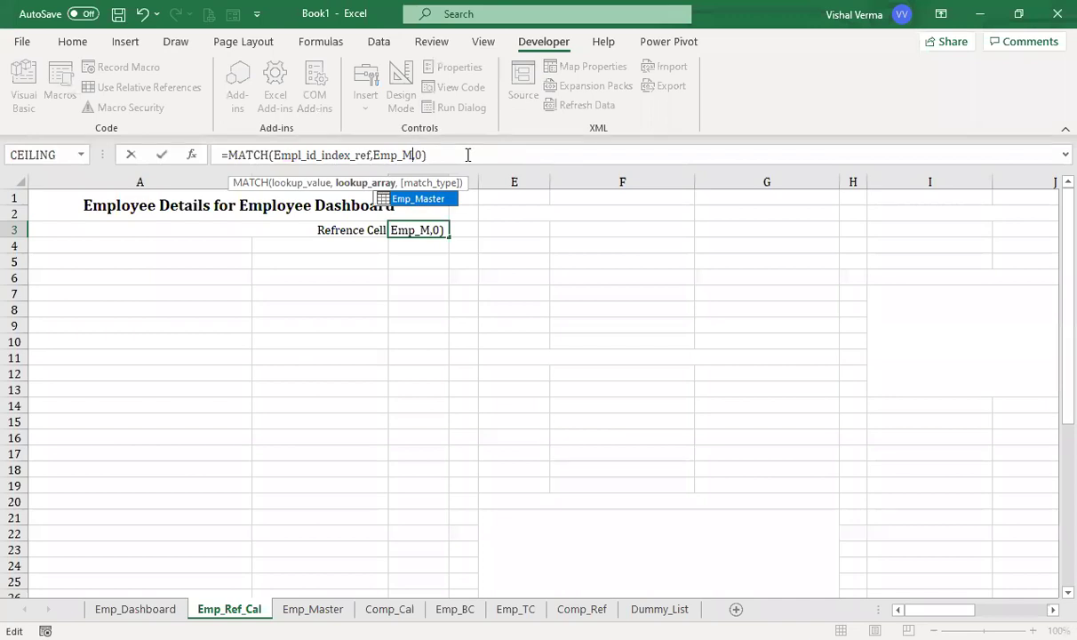
{"action": "key", "text": "BackSpace"}
{"action": "key", "text": "BackSpace"}
{"action": "key", "text": "BackSpace"}
{"action": "key", "text": "BackSpace"}
{"action": "key", "text": "BackSpace"}
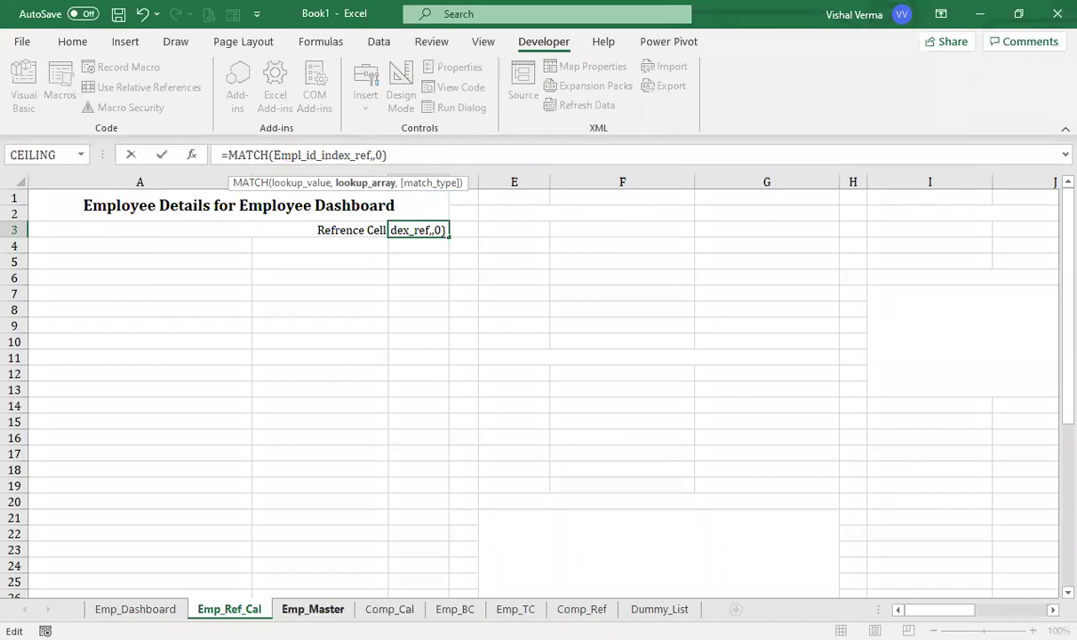
{"action": "left_click", "coordinate": [312, 609]}
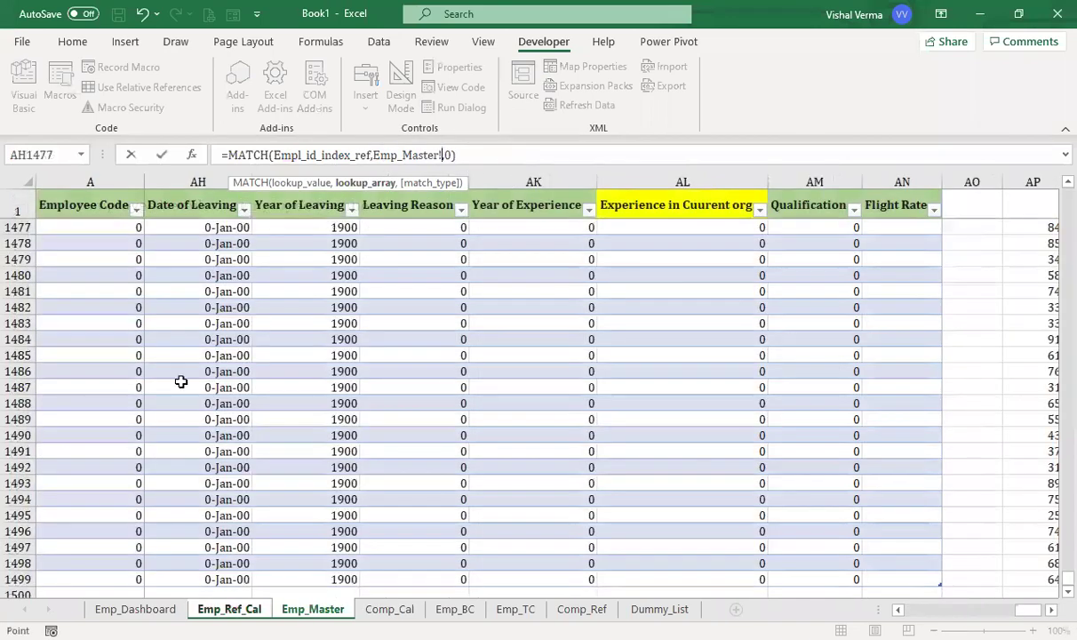
{"action": "left_click", "coordinate": [96, 191]}
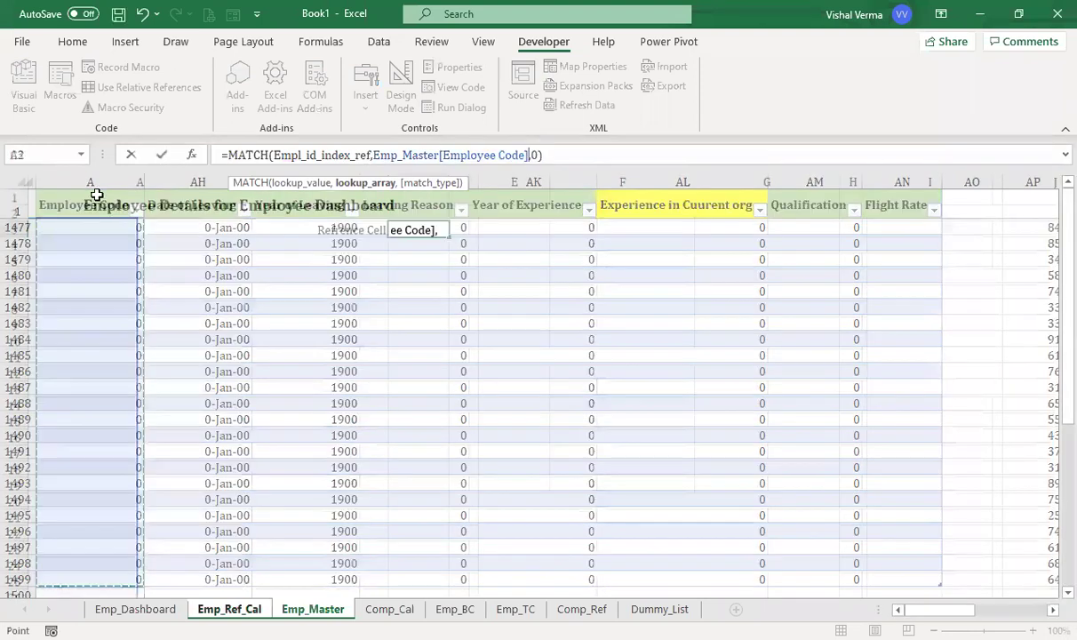
{"action": "left_click", "coordinate": [418, 227]}
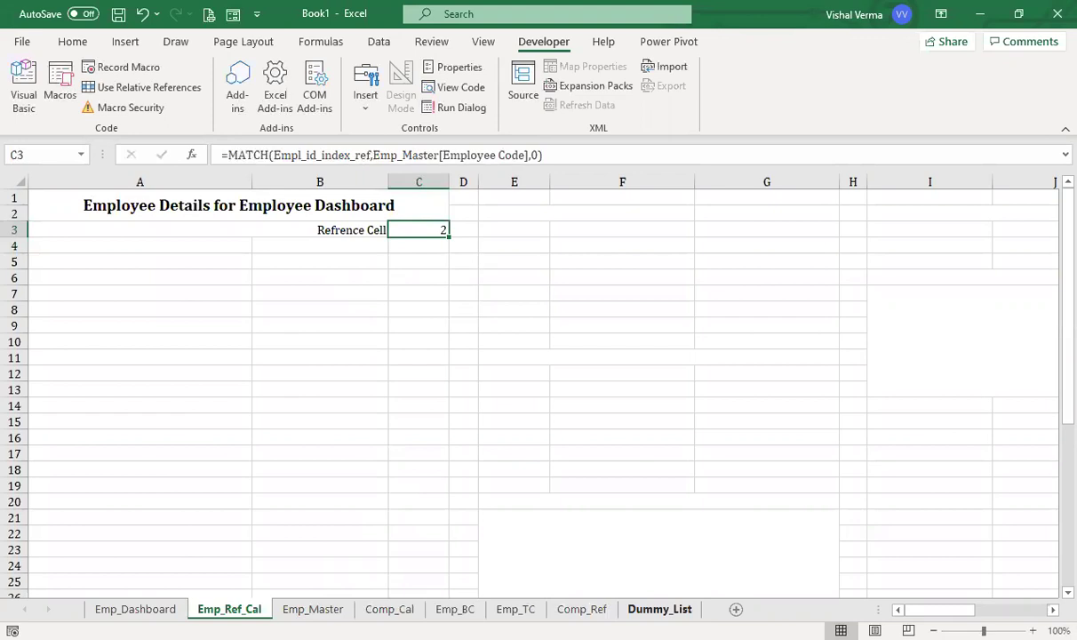
Compare the reference cell C3 on Emp_Ref_Cal with the linking cells on the Dummy_List sheet.
{"action": "left_click", "coordinate": [659, 609]}
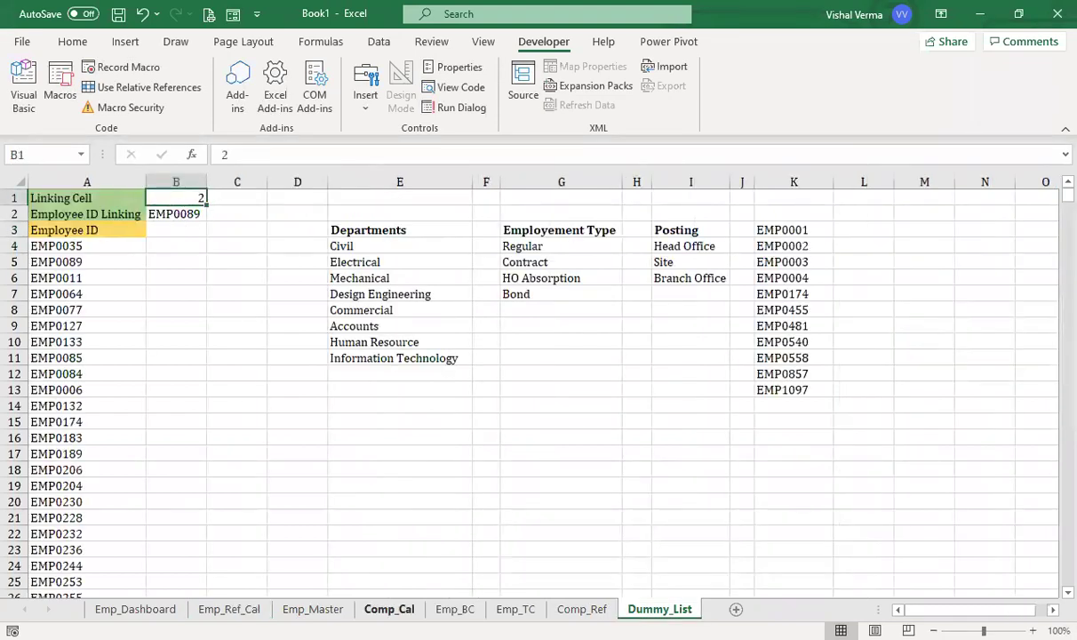
{"action": "left_click", "coordinate": [229, 609]}
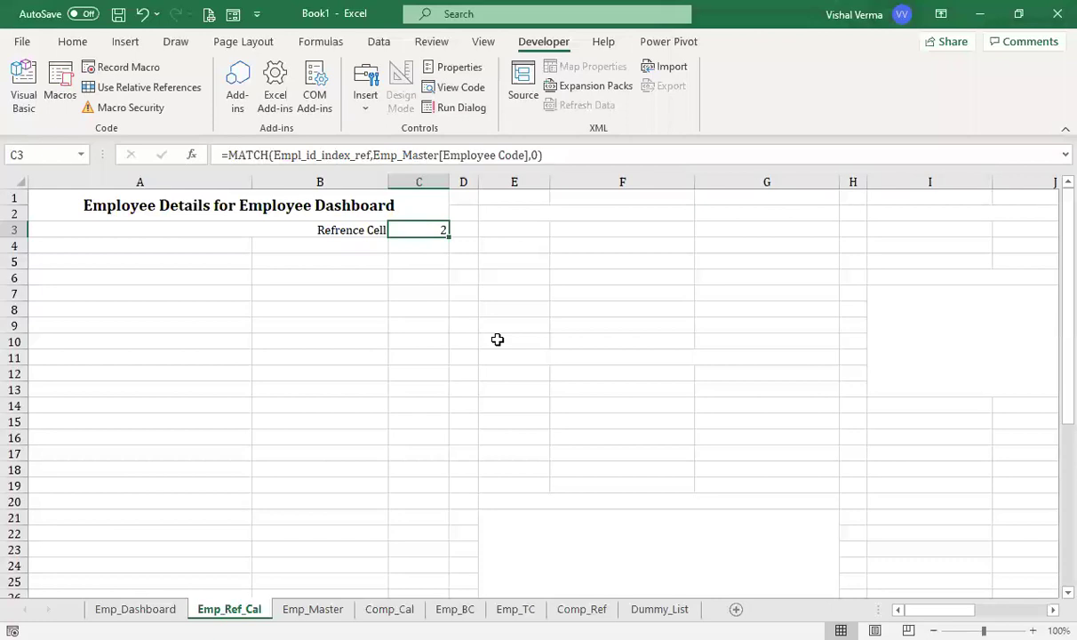
{"action": "key", "text": "alt+Tab"}
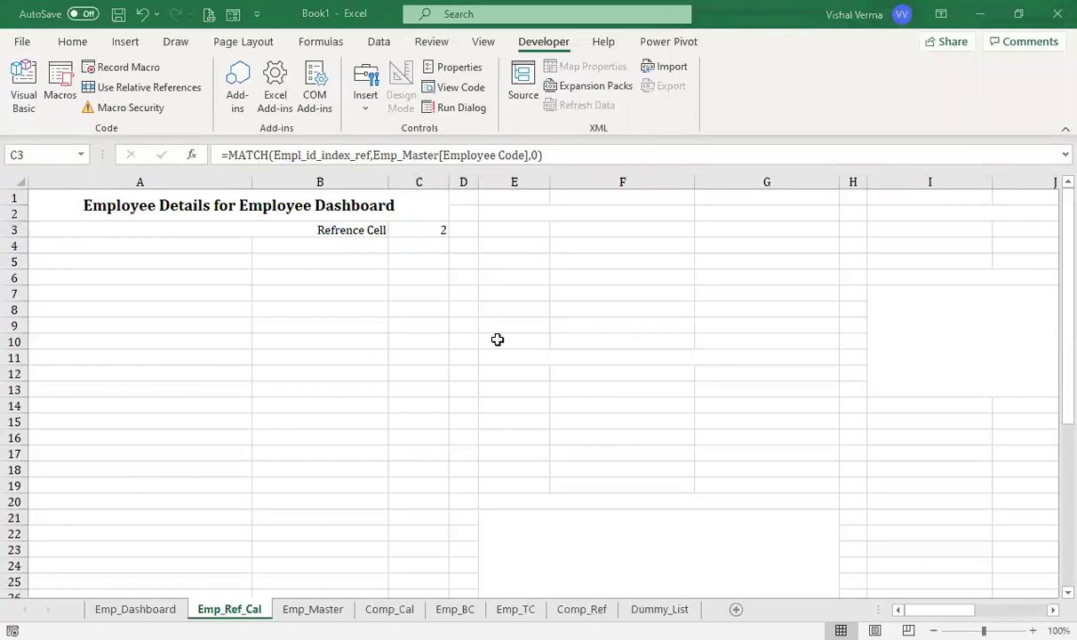
Label cell A4 on Emp_Ref_Cal "Employee ID" and open the Emp_Master sheet.
{"action": "left_click", "coordinate": [171, 247]}
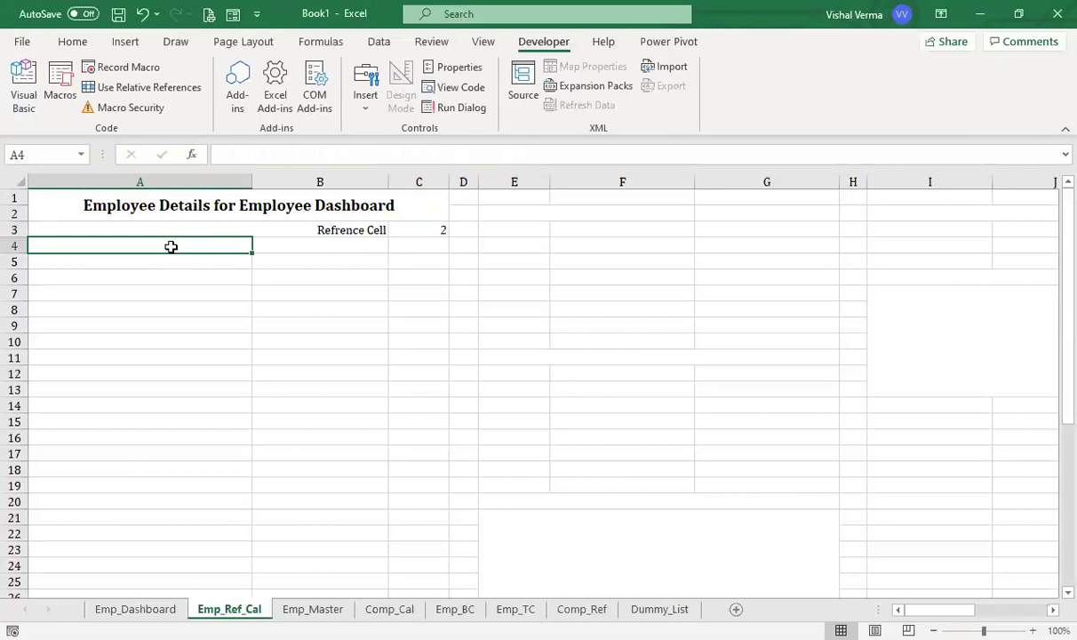
{"action": "type", "text": "Emplo"}
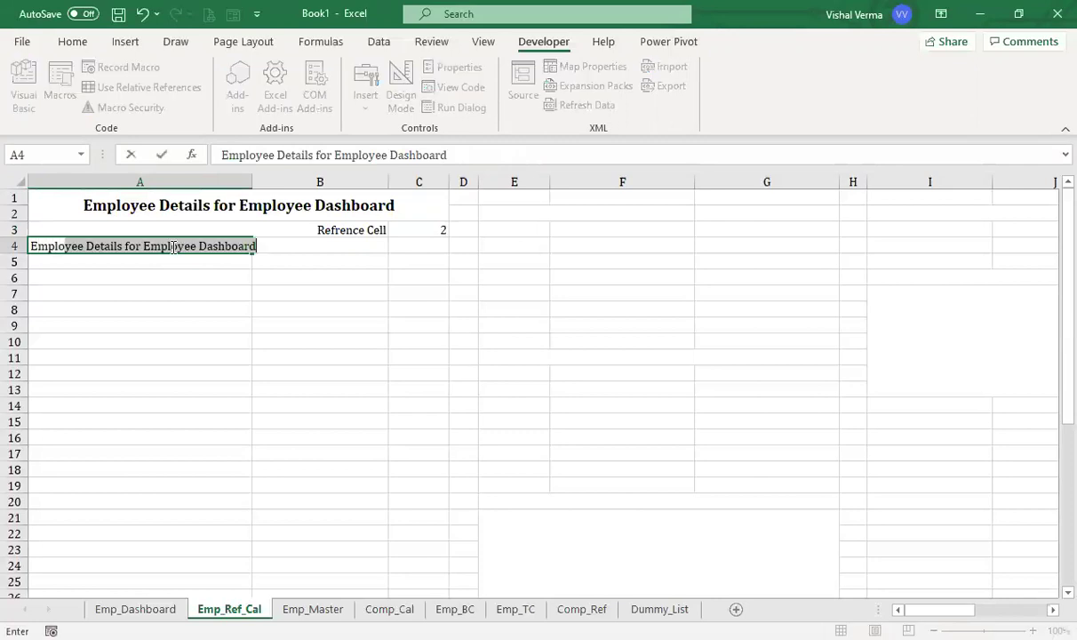
{"action": "type", "text": "yee ID"}
{"action": "key", "text": "Tab"}
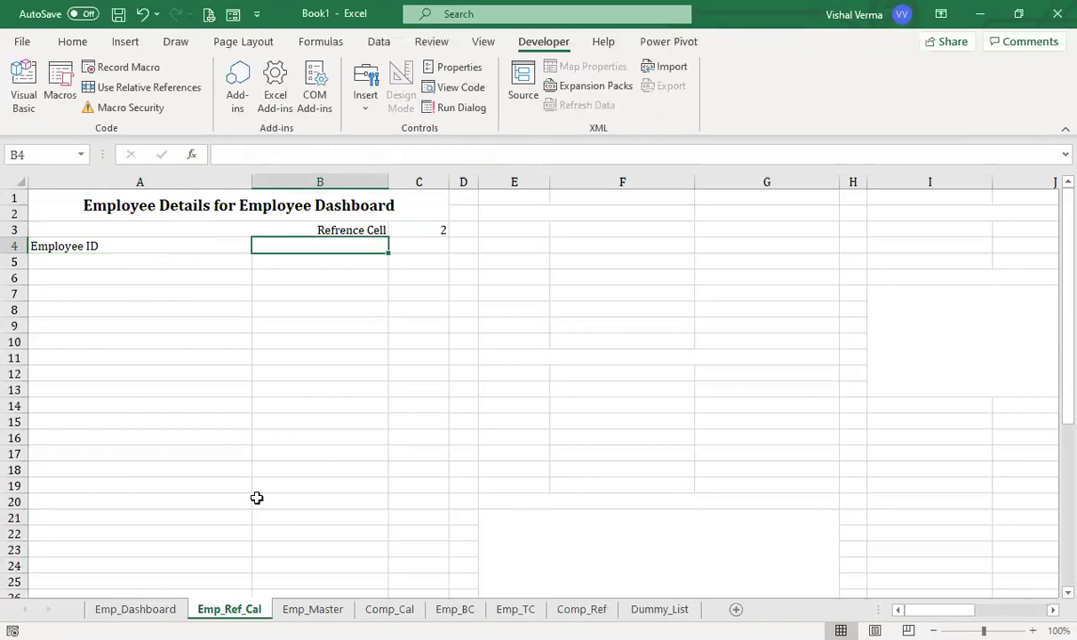
{"action": "left_click", "coordinate": [313, 609]}
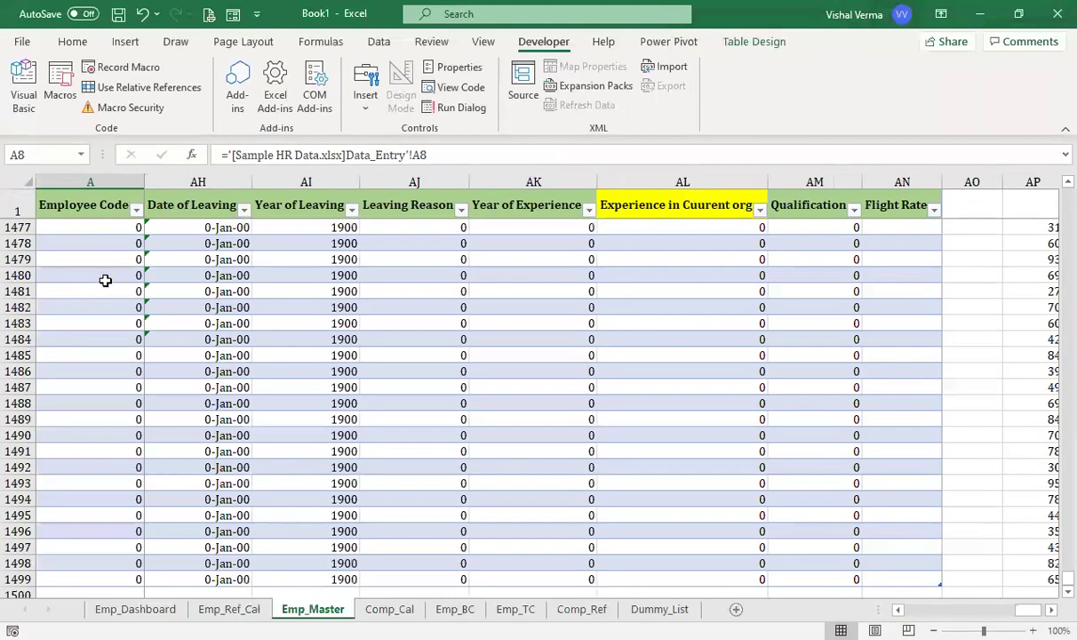
Return from the first Emp_Master record to the Emp_Ref_Cal sheet and start a formula in cell B4.
{"action": "left_click", "coordinate": [102, 242]}
{"action": "double_click", "coordinate": [102, 242]}
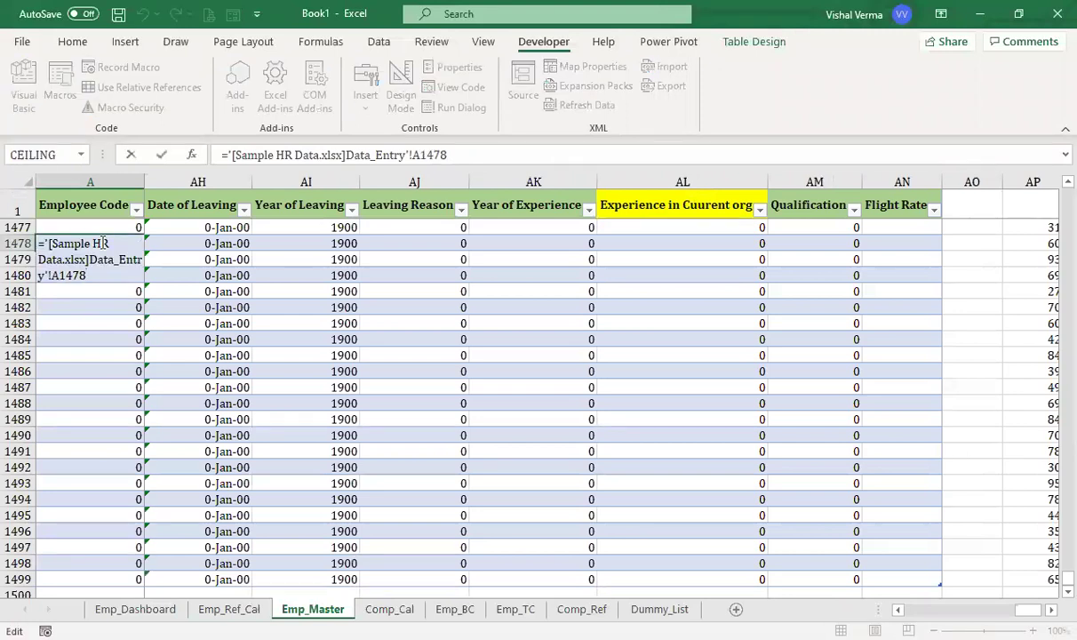
{"action": "key", "text": "Escape"}
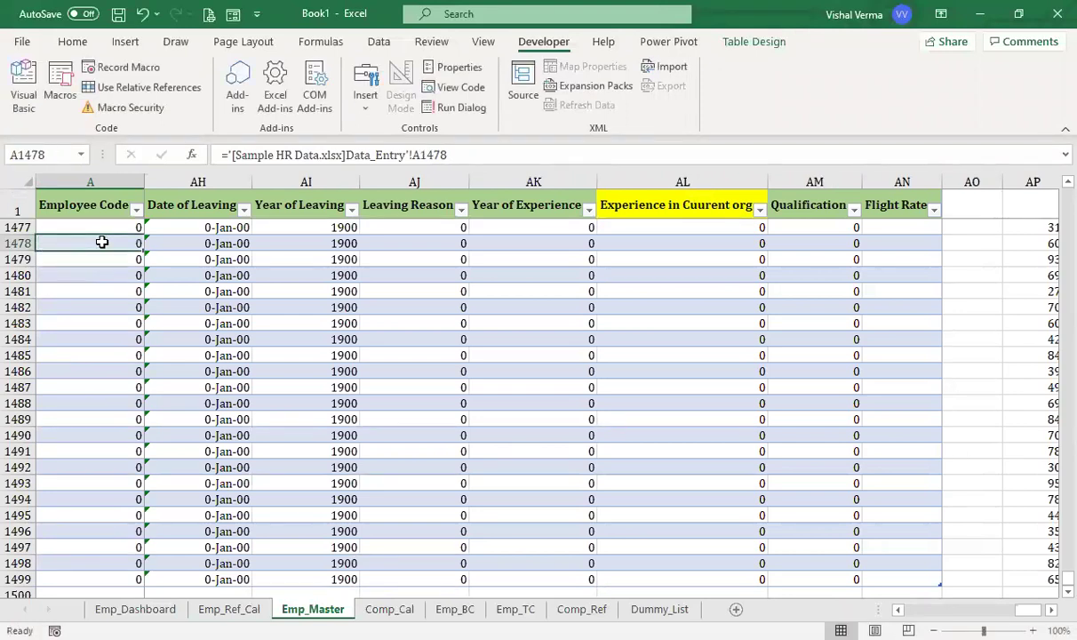
{"action": "key", "text": "ctrl+Up"}
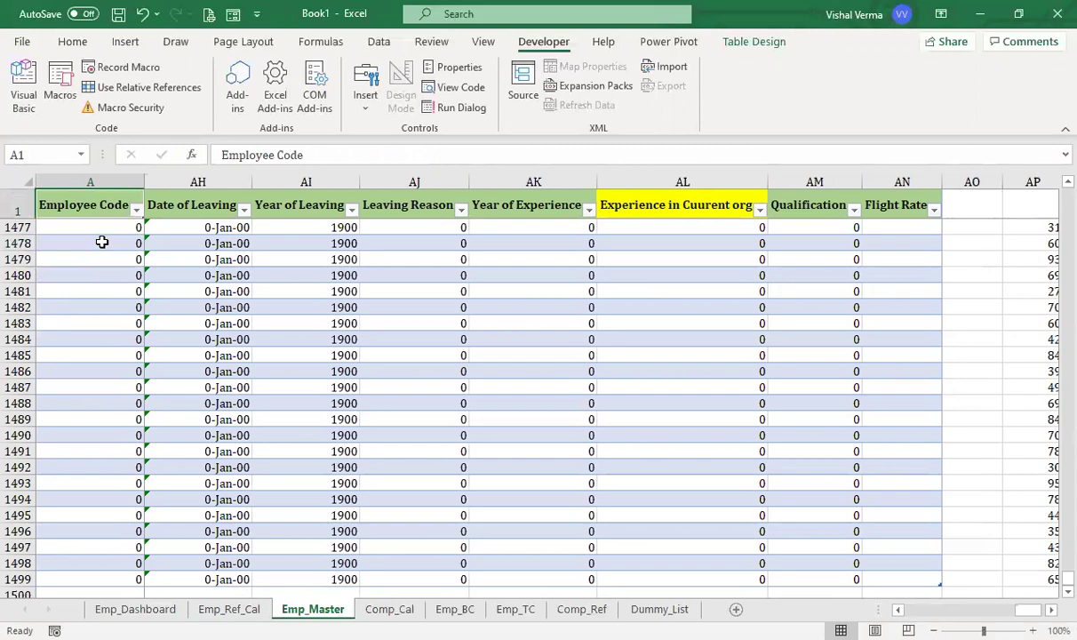
{"action": "key", "text": "ctrl+Home"}
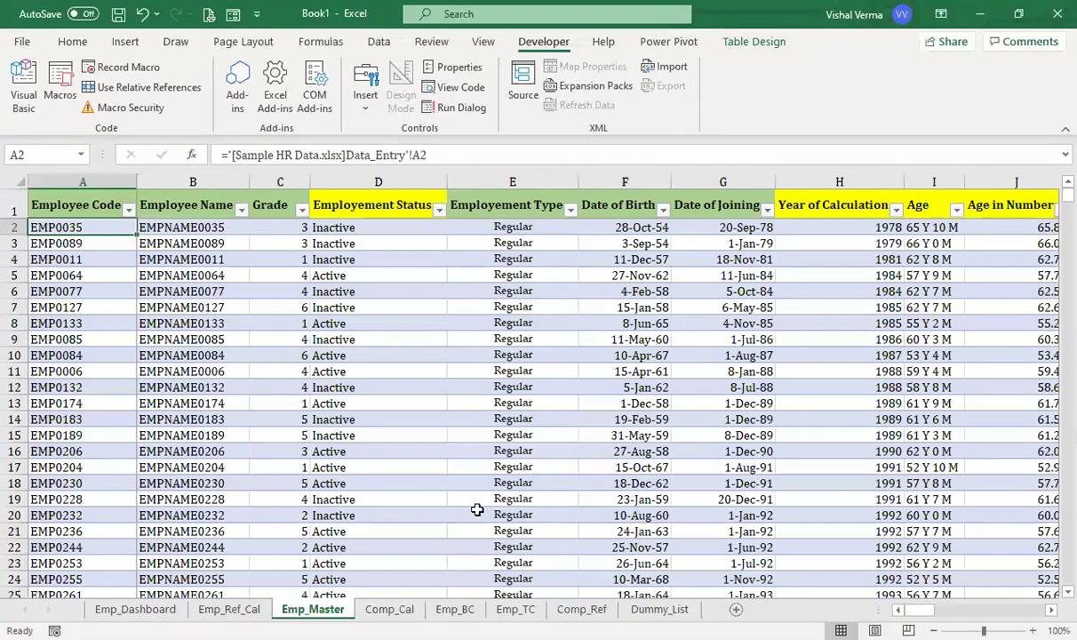
{"action": "left_click", "coordinate": [229, 609]}
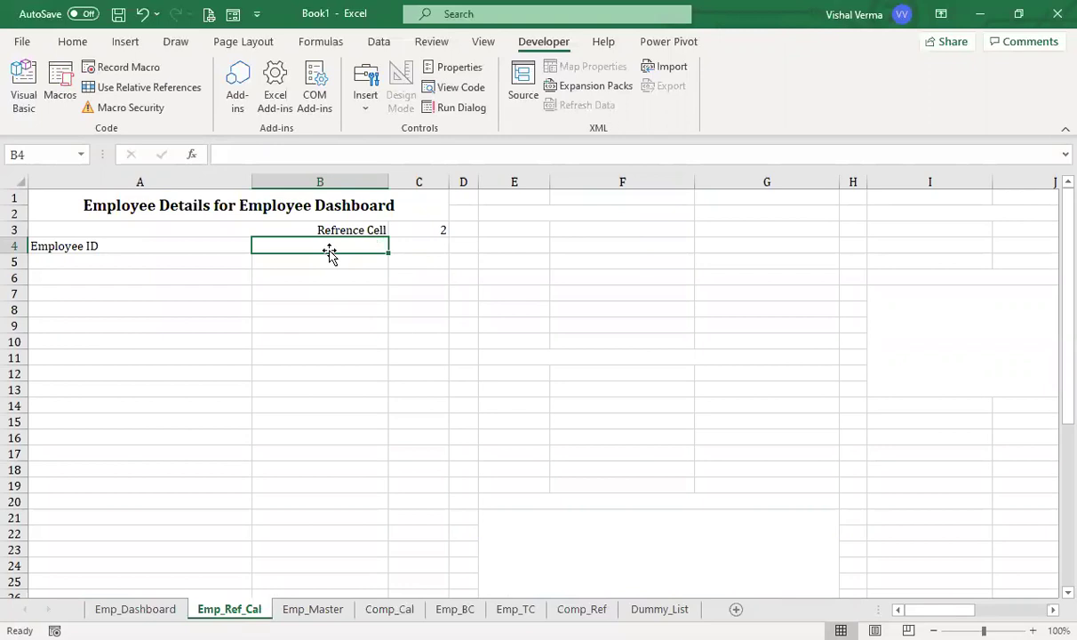
{"action": "type", "text": "="}
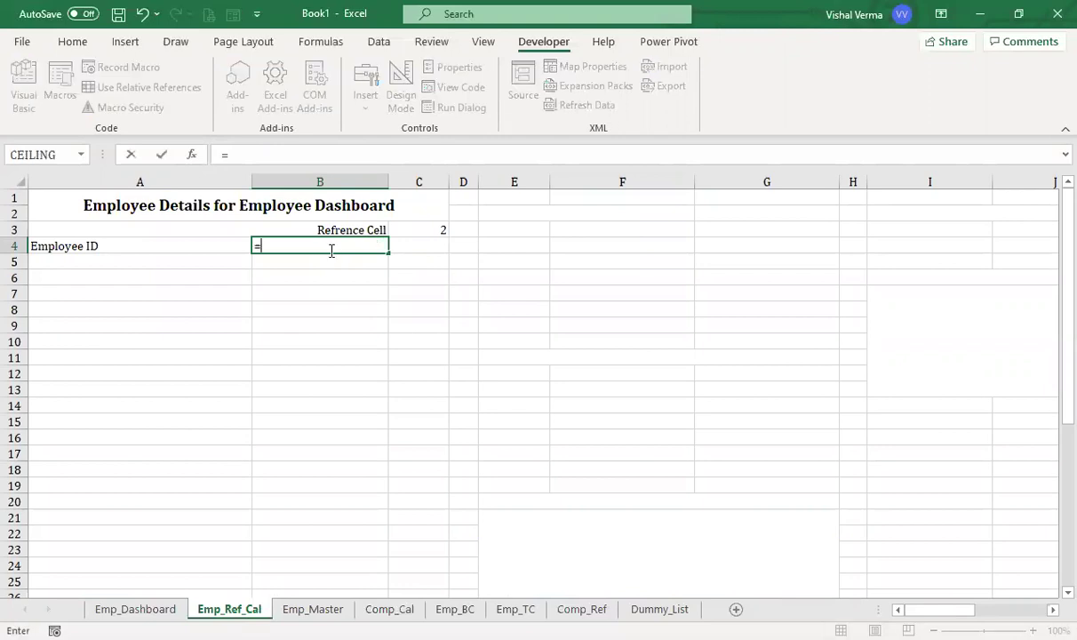
{"action": "type", "text": "OFFSET("}
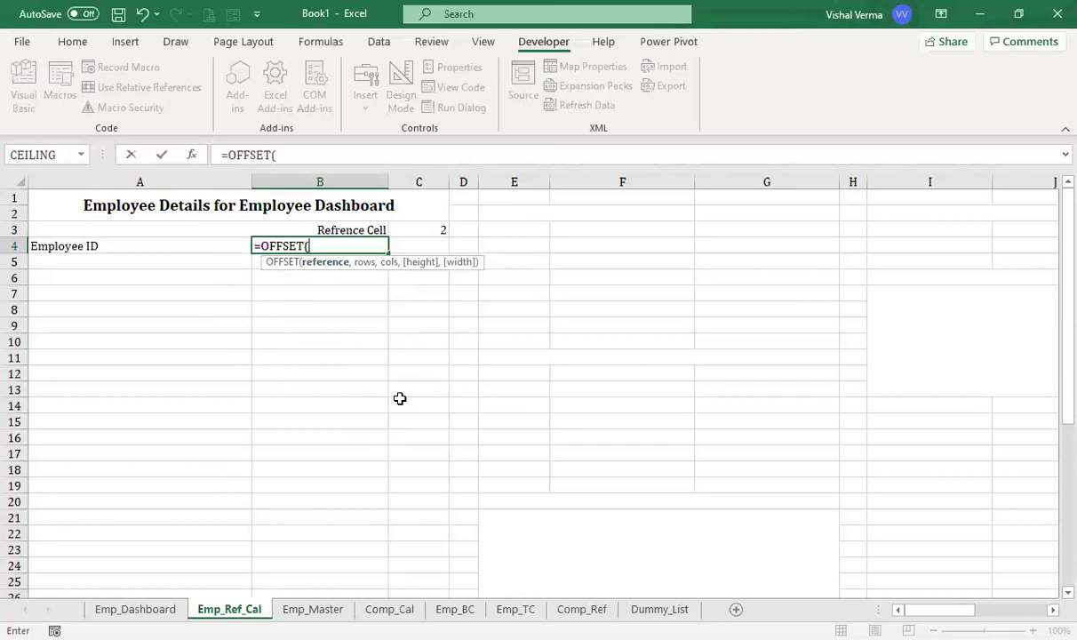
{"action": "key", "text": "BackSpace"}
{"action": "key", "text": "BackSpace"}
{"action": "key", "text": "BackSpace"}
{"action": "key", "text": "BackSpace"}
{"action": "key", "text": "BackSpace"}
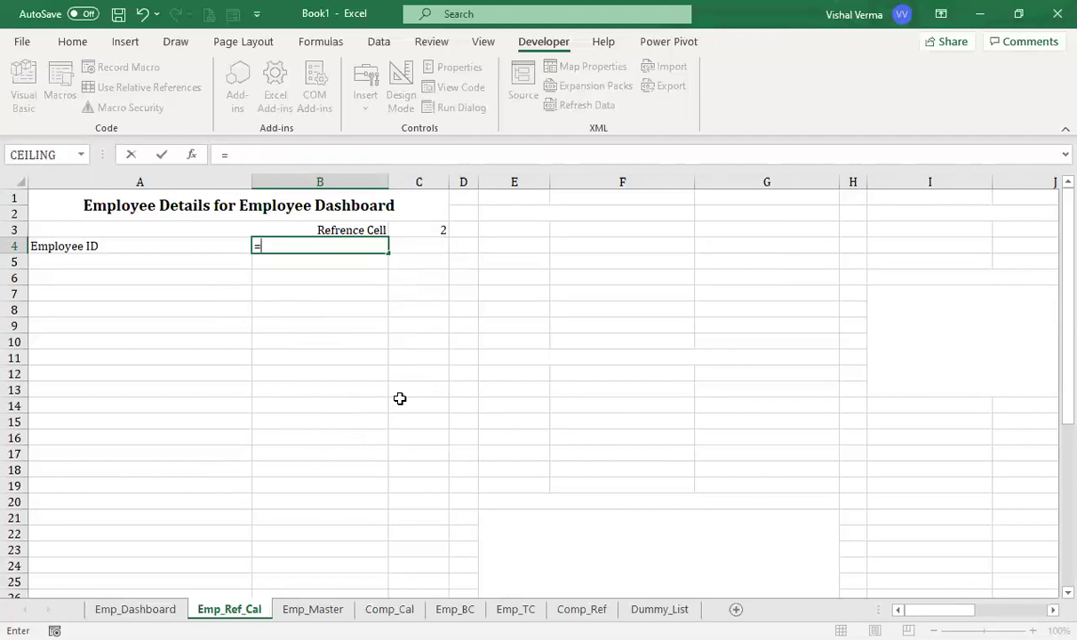
Begin B4's formula with IF, ISNA and OFFSET nested, using Emp_Master's Employee Code header as the OFFSET reference.
{"action": "type", "text": "IF("}
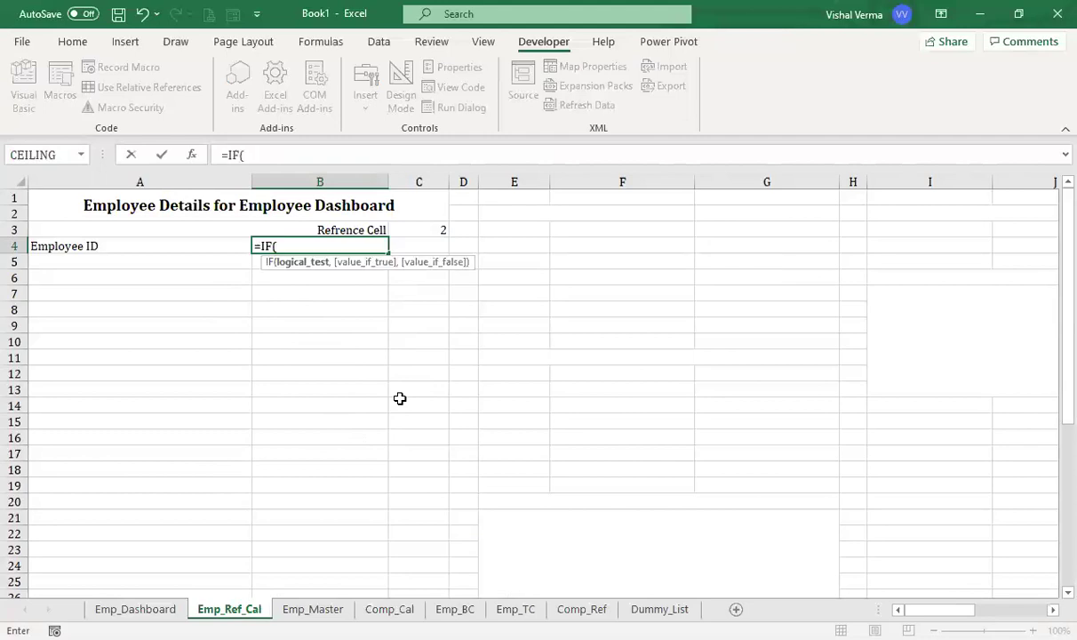
{"action": "type", "text": "ISNA("}
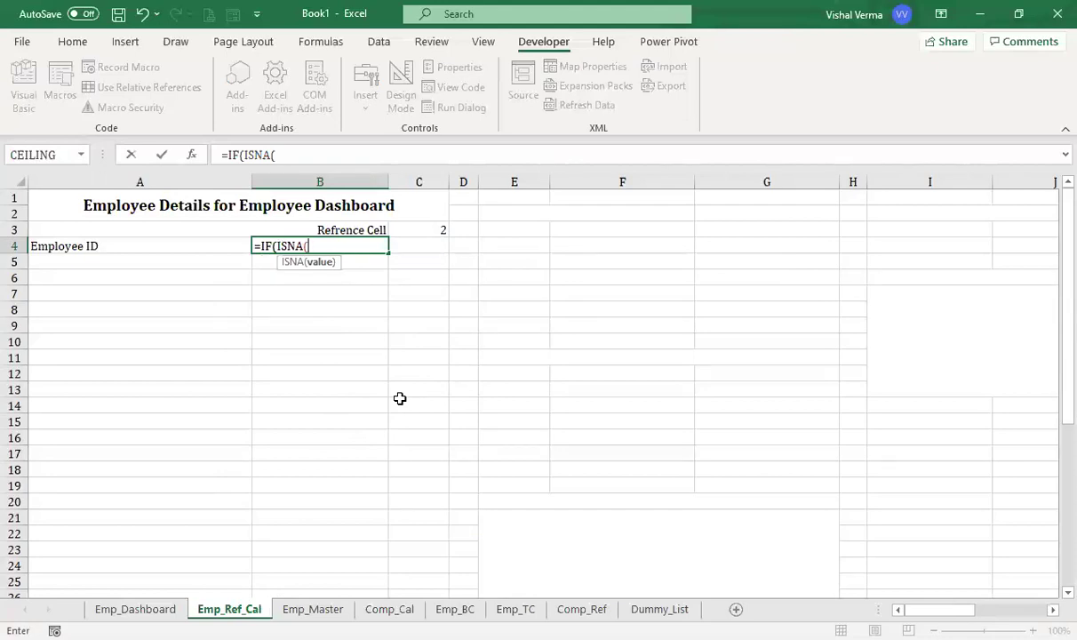
{"action": "type", "text": "OFFSET("}
{"action": "left_click", "coordinate": [429, 227]}
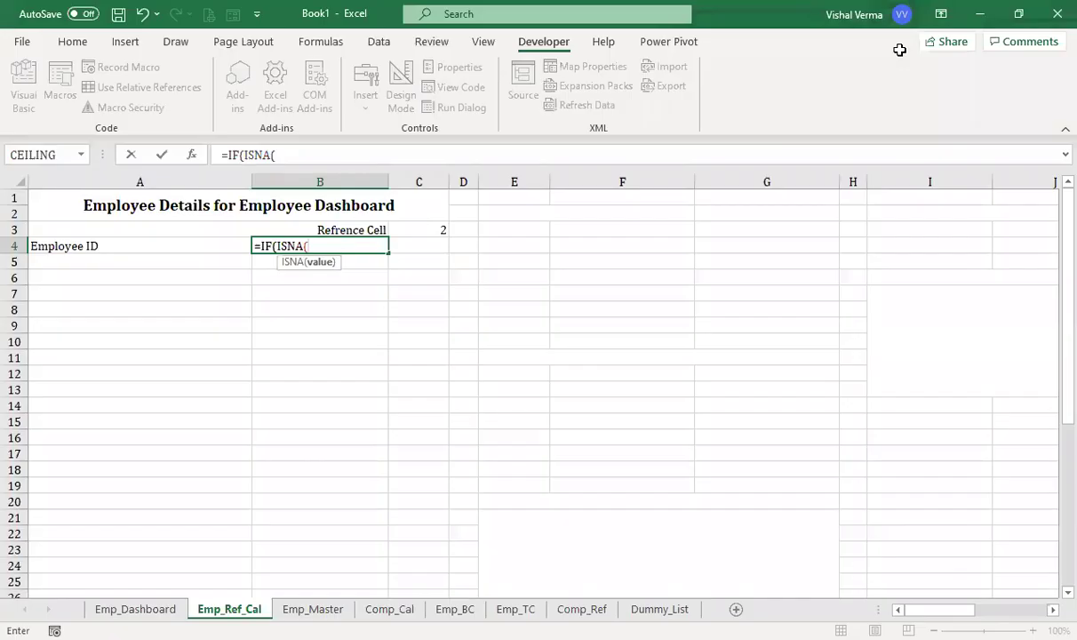
{"action": "type", "text": "OFFSET("}
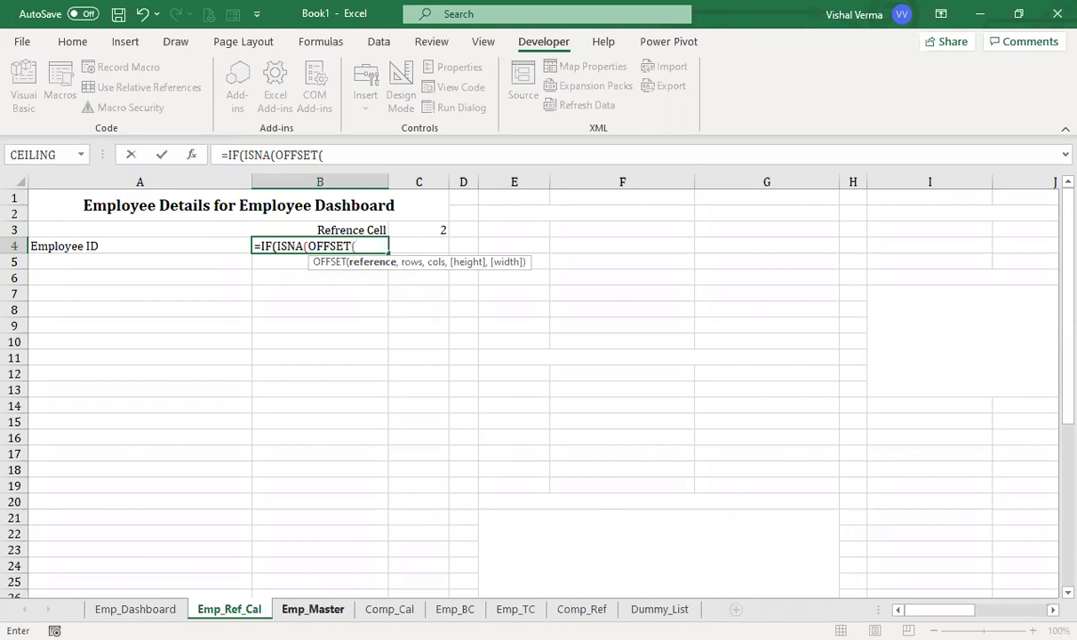
{"action": "left_click", "coordinate": [313, 609]}
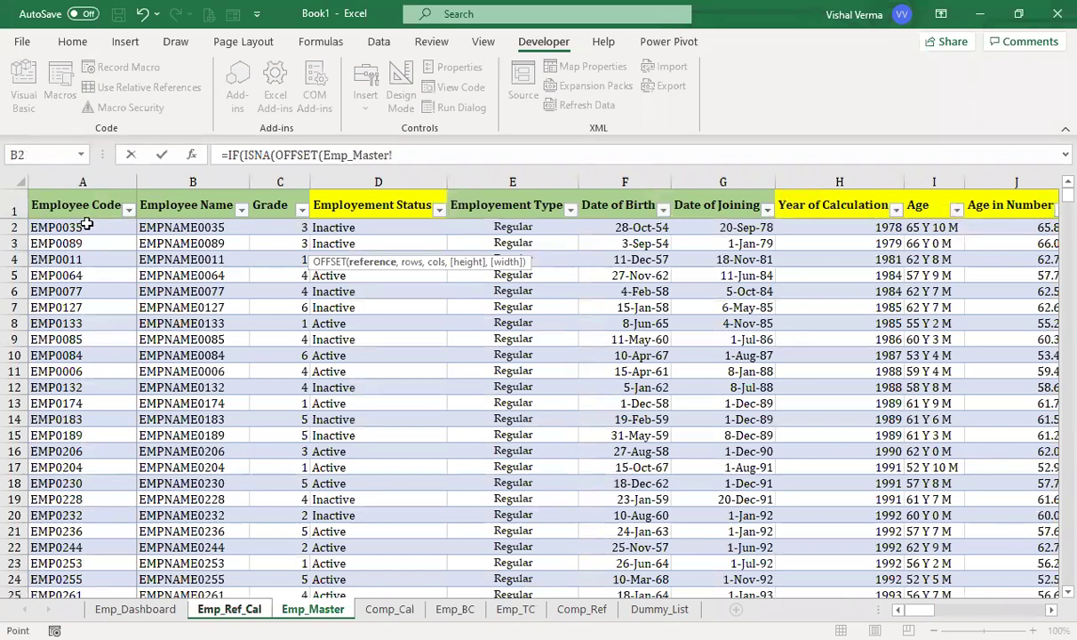
{"action": "left_click", "coordinate": [86, 214]}
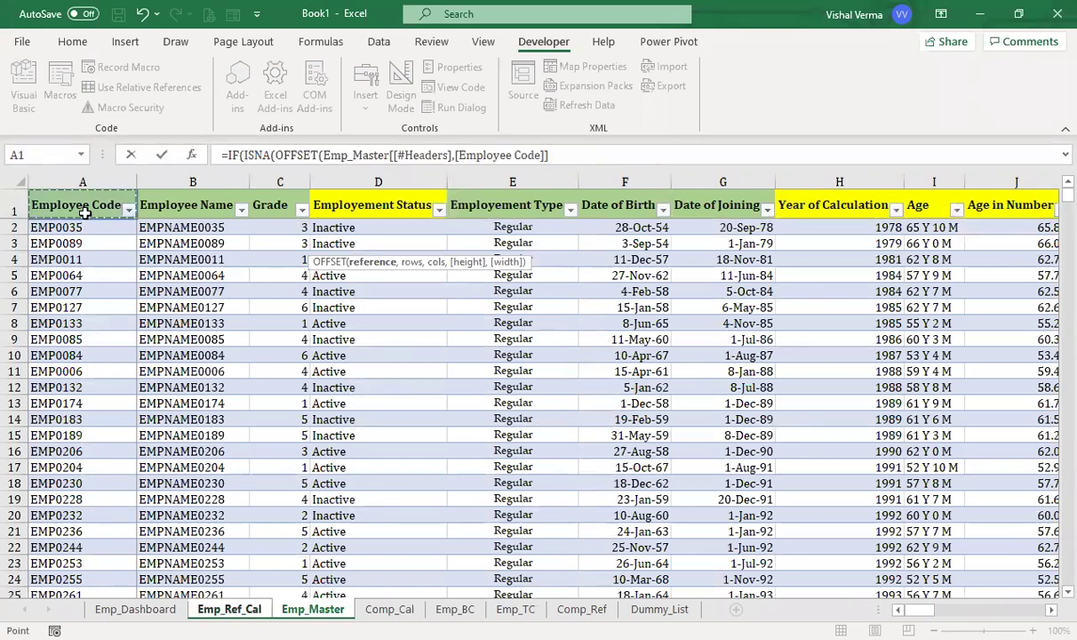
{"action": "type", "text": ","}
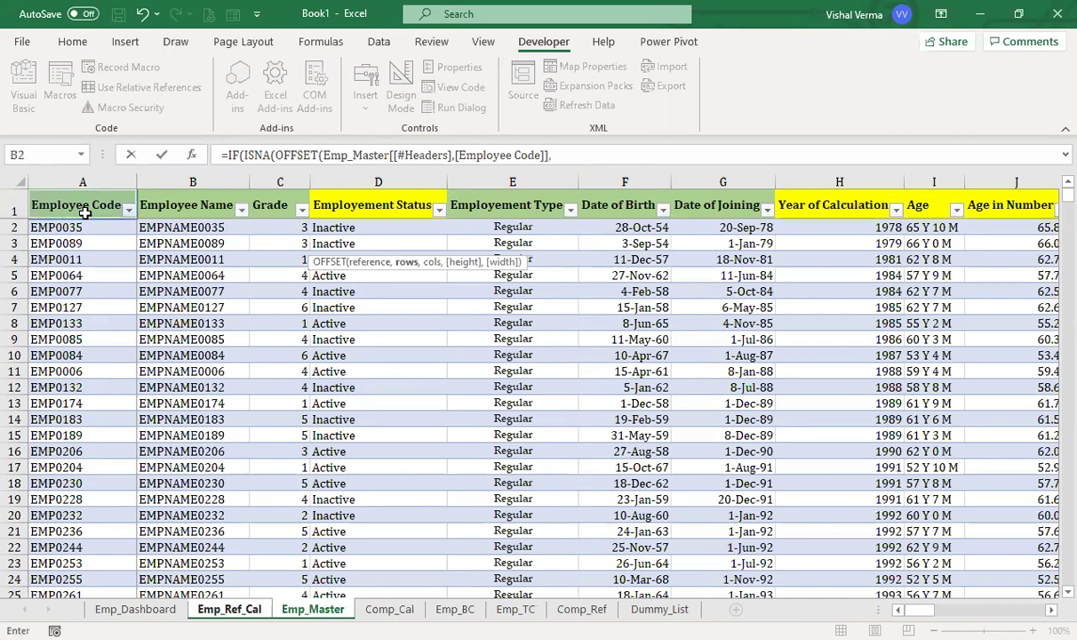
Use the reference cell Emp_Ref_Cal!$C$3 as an absolute reference for the OFFSET rows argument.
{"action": "key", "text": "ctrl+Page_Up"}
{"action": "key", "text": "ctrl+Page_Up"}
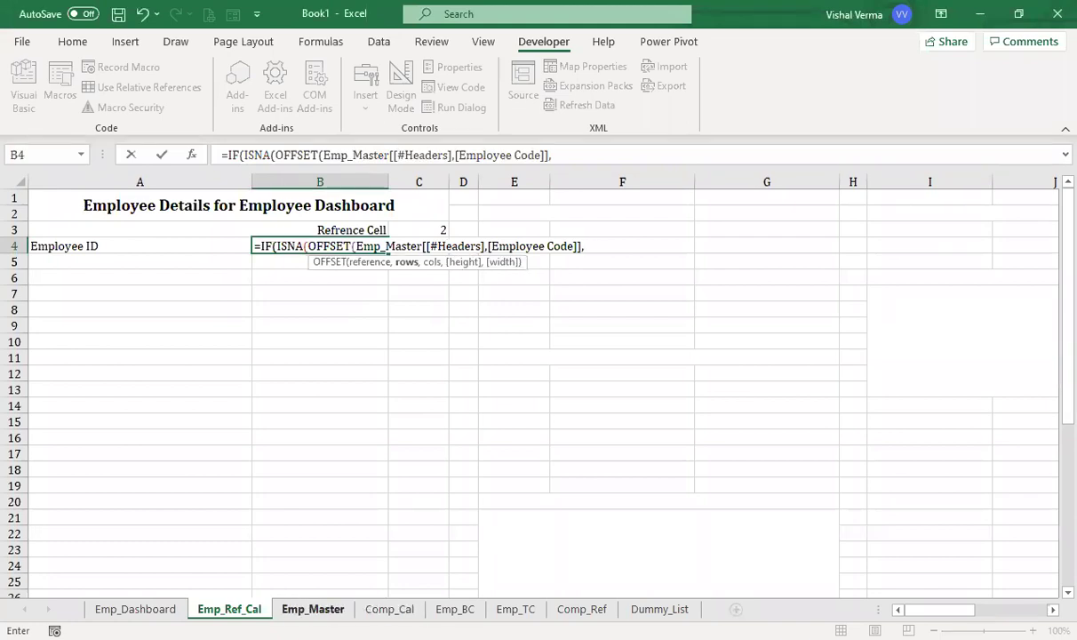
{"action": "key", "text": "ctrl+Page_Up"}
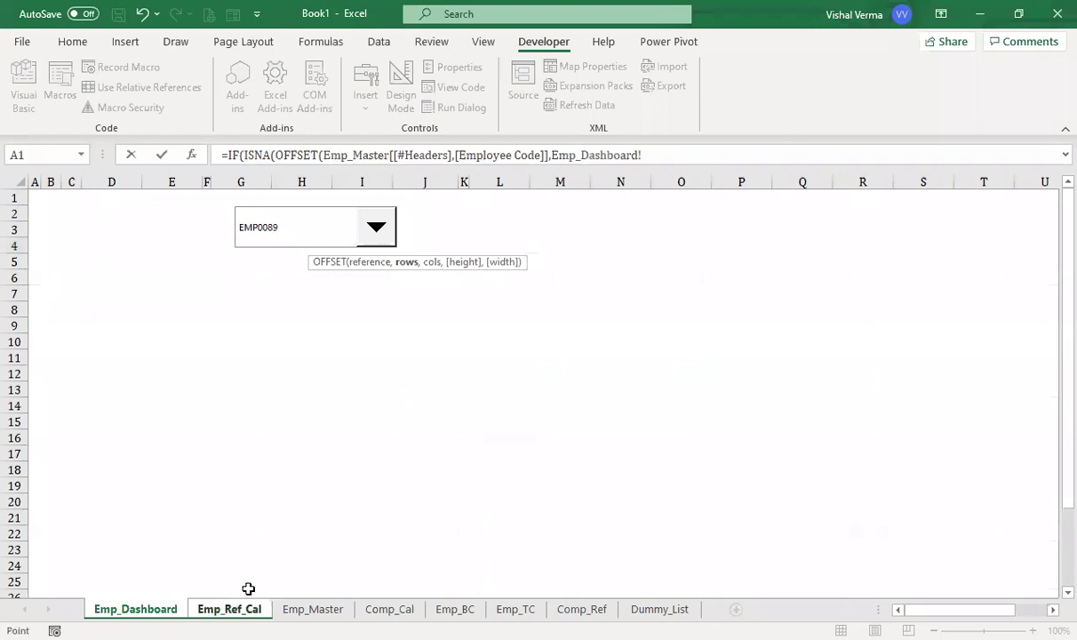
{"action": "key", "text": "ctrl+Page_Down"}
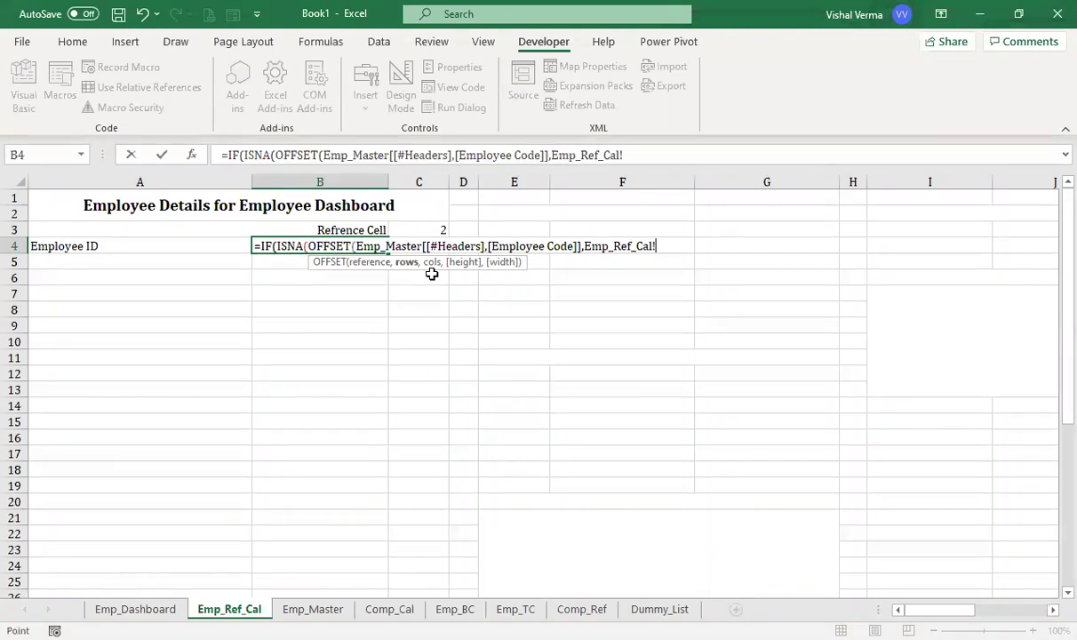
{"action": "left_click", "coordinate": [430, 226]}
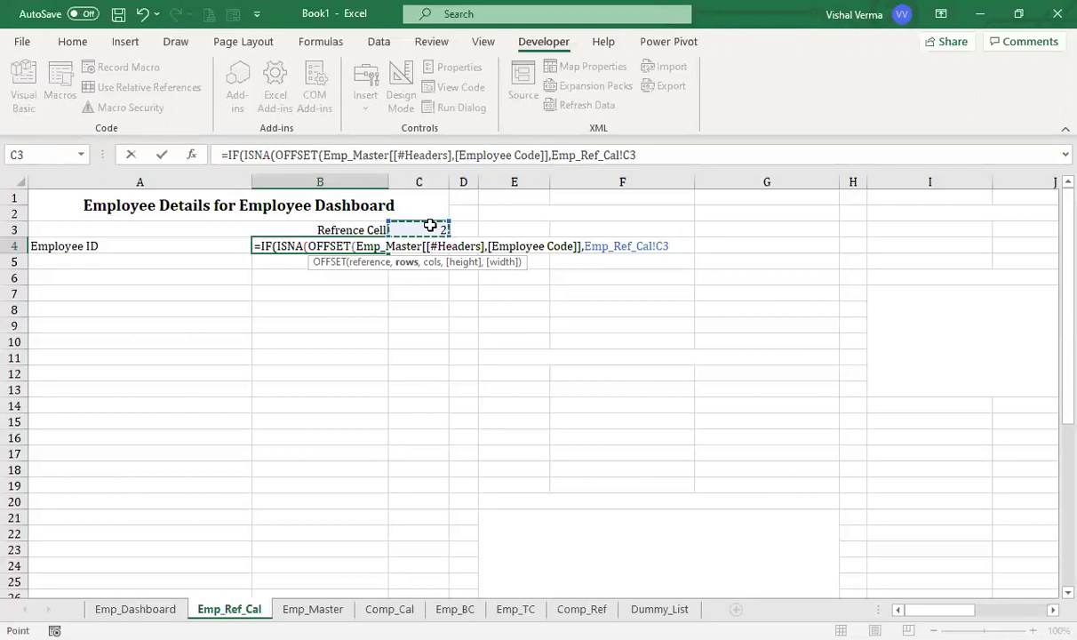
{"action": "key", "text": "F3"}
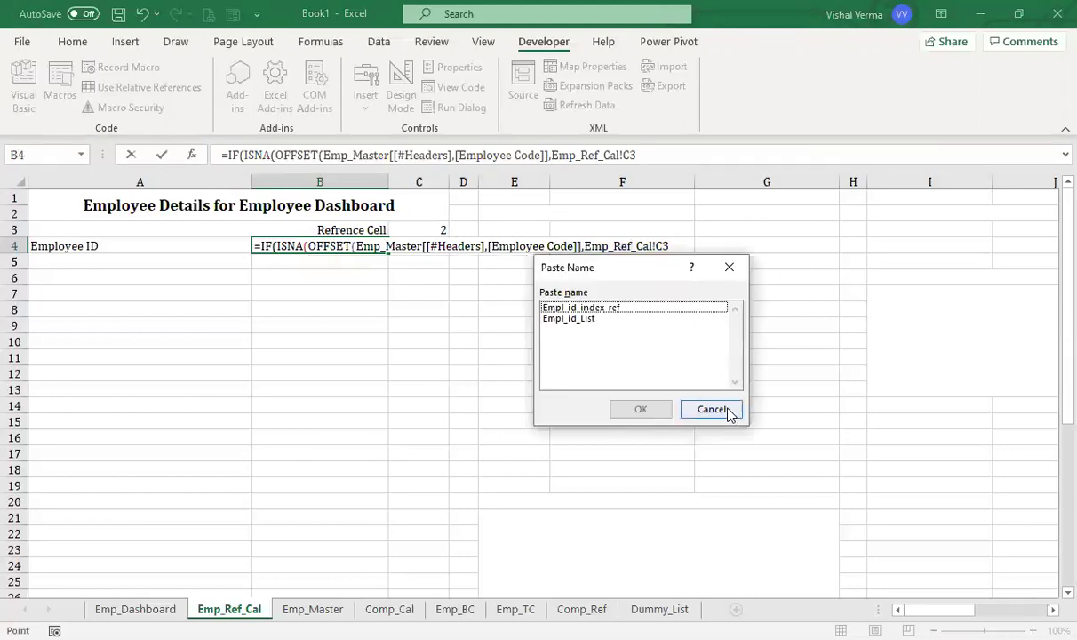
{"action": "key", "text": "Escape"}
{"action": "key", "text": "F4"}
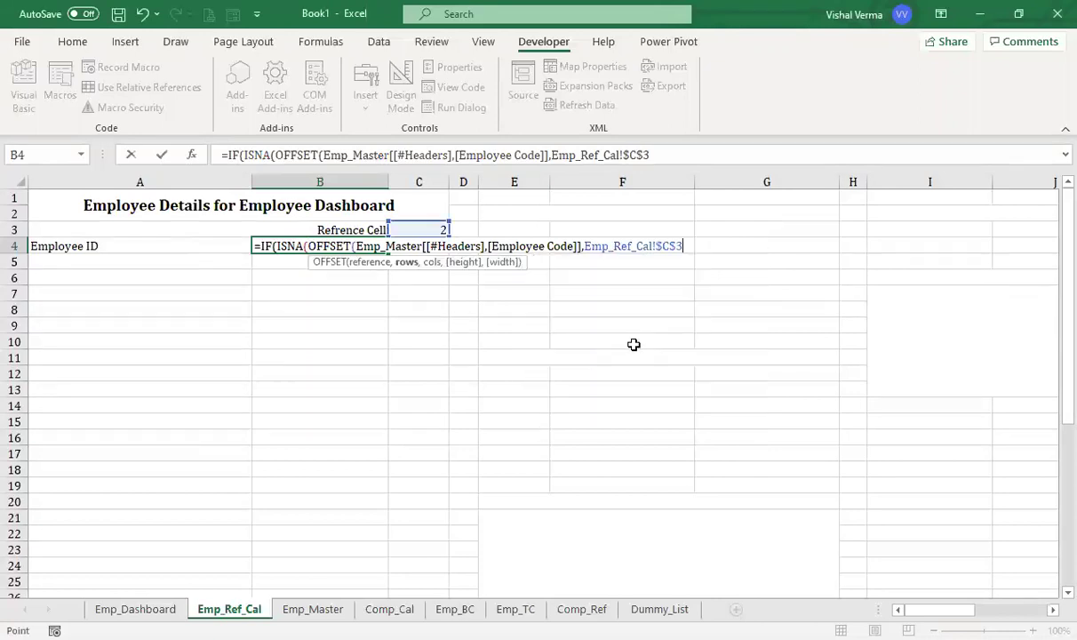
{"action": "type", "text": ","}
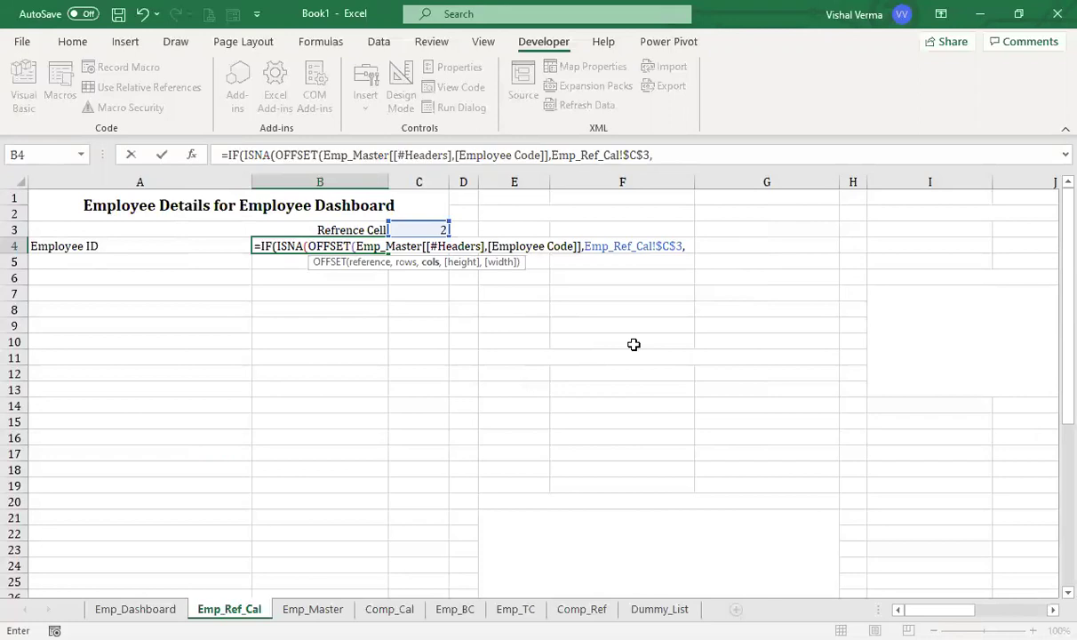
Use Emp_Ref_Cal!$C$4 as the absolute OFFSET columns argument and close the OFFSET function.
{"action": "left_click", "coordinate": [467, 229]}
{"action": "key", "text": "Left"}
{"action": "key", "text": "Down"}
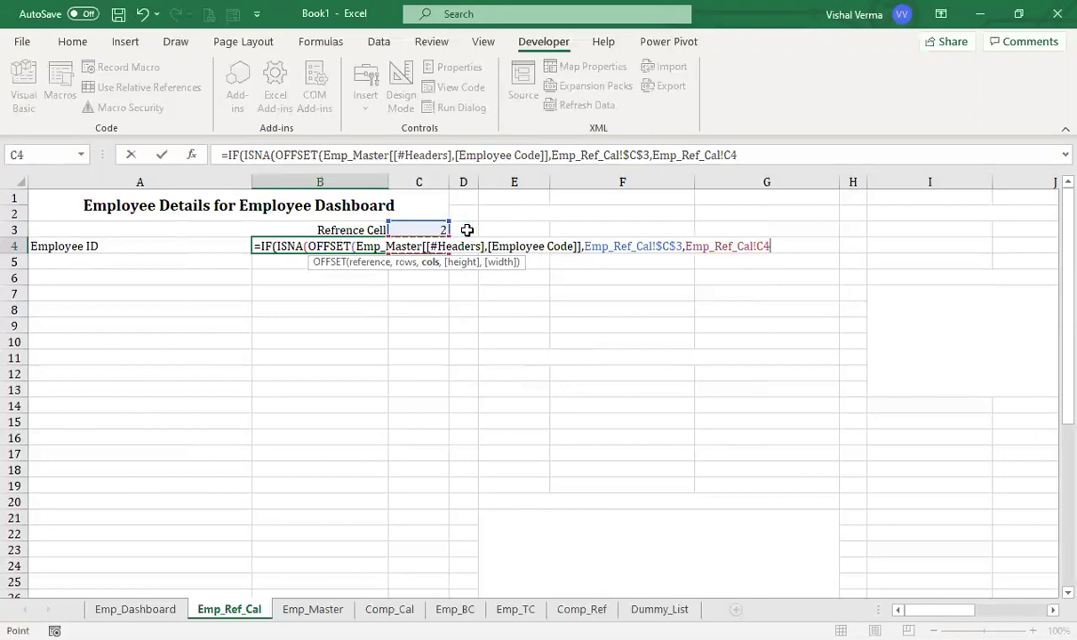
{"action": "key", "text": "F4"}
{"action": "type", "text": ")"}
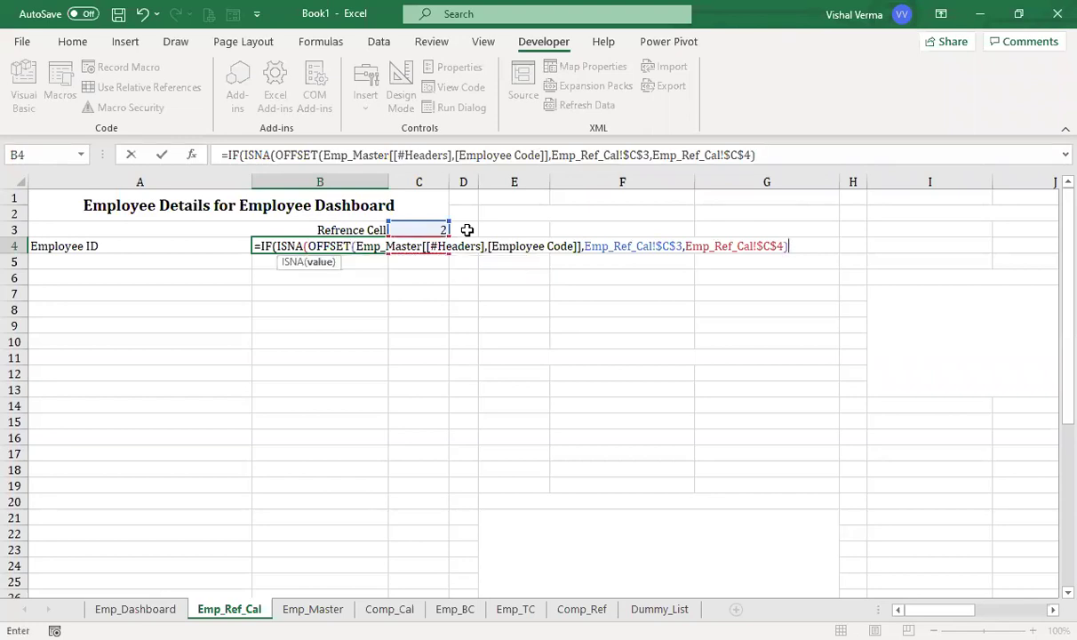
Complete B4's IF formula with "" as the value if true and a copy of the OFFSET expression as the value if false.
{"action": "type", "text": "),\"\""}
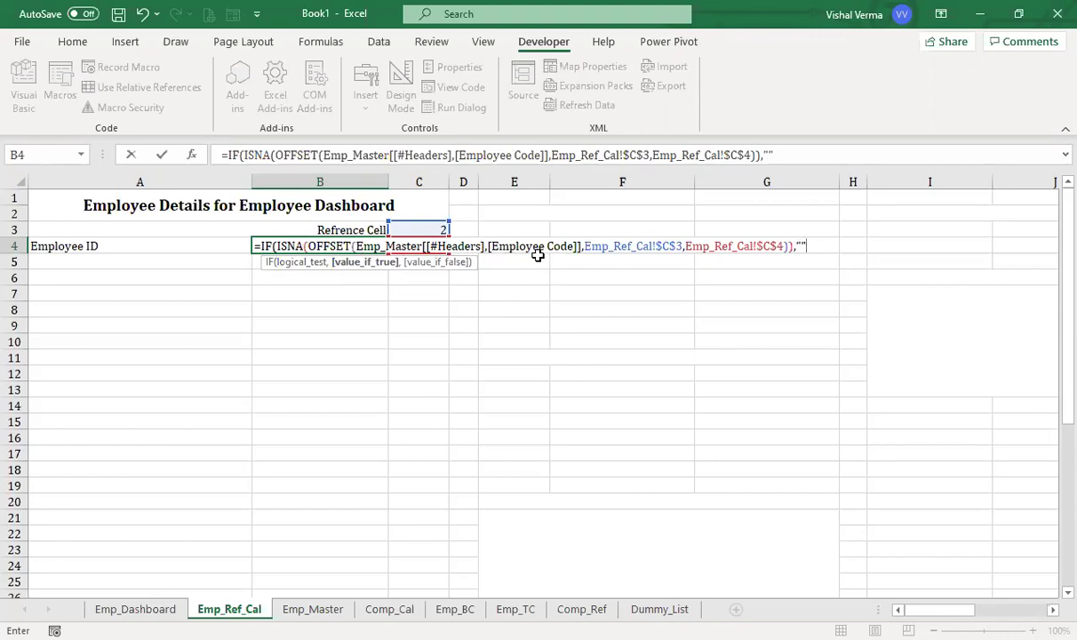
{"action": "type", "text": ","}
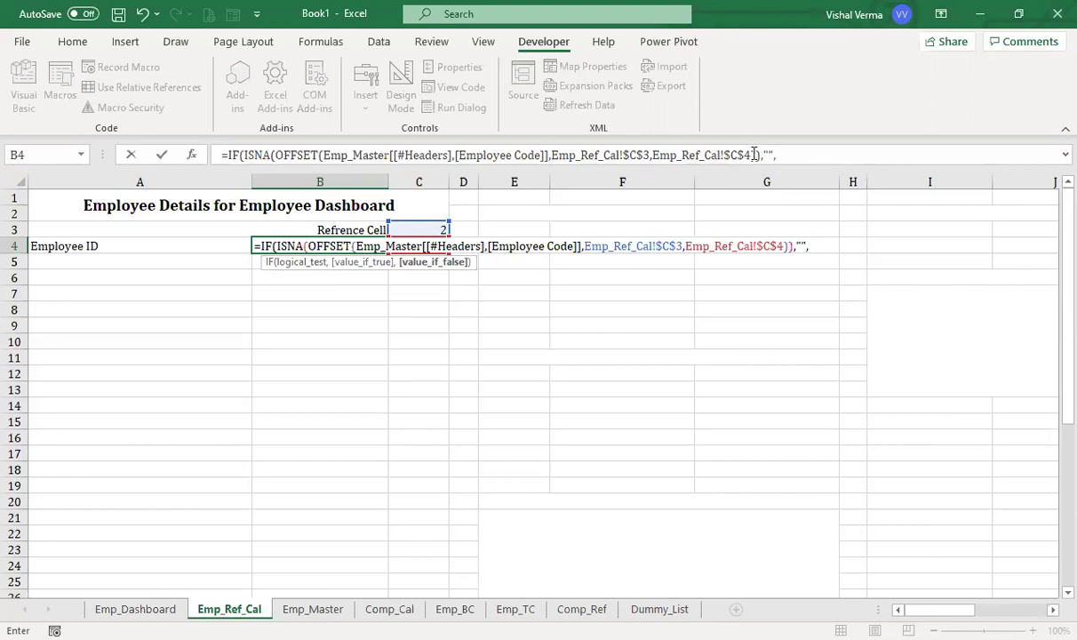
{"action": "left_click_drag", "start_coordinate": [758, 155], "coordinate": [274, 153]}
{"action": "key", "text": "ctrl+c"}
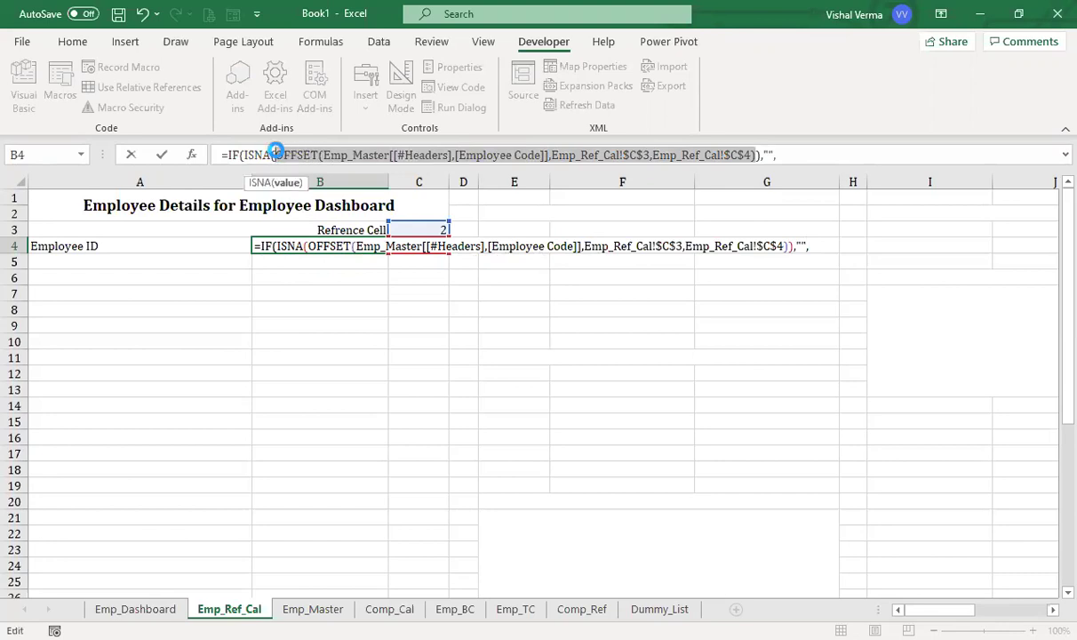
{"action": "left_click", "coordinate": [793, 156]}
{"action": "key", "text": "ctrl+v"}
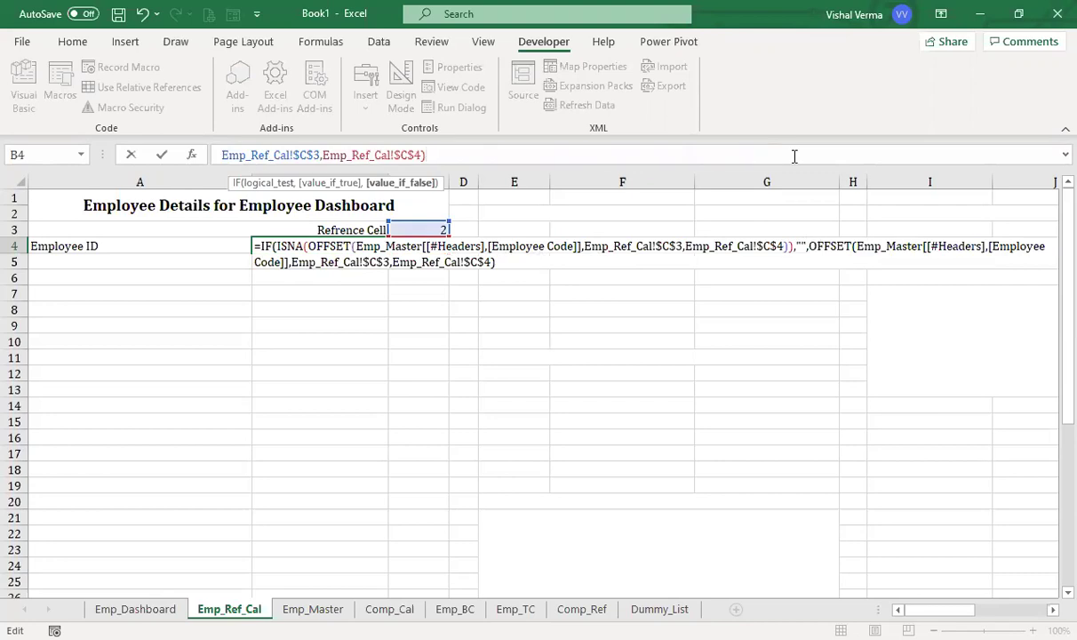
{"action": "type", "text": ")"}
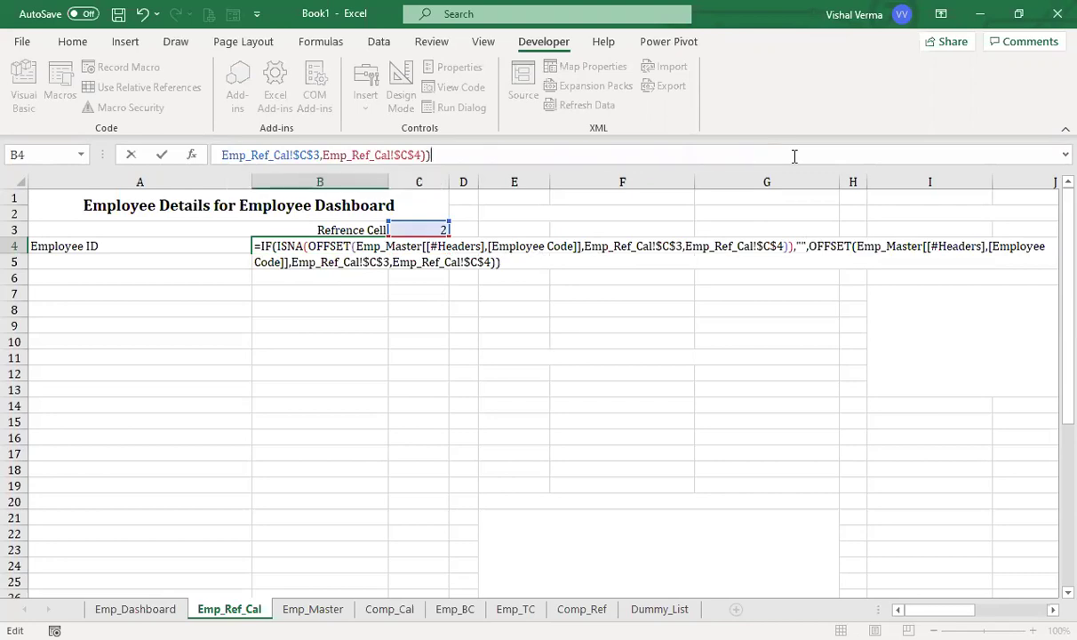
{"action": "key", "text": "Return"}
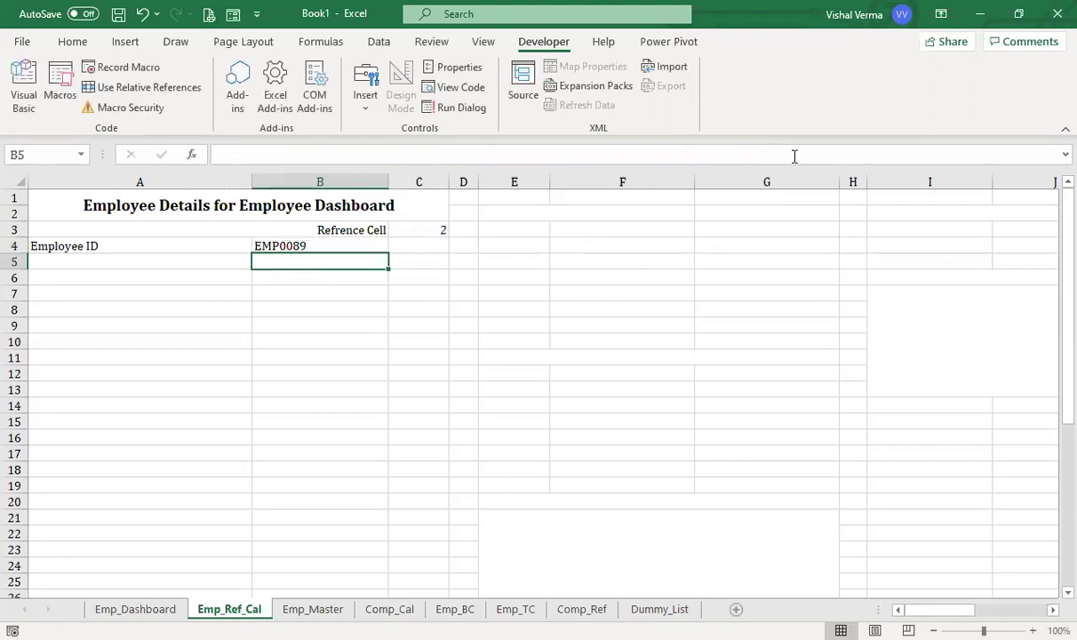
Enter 0 in cell C4 on Emp_Ref_Cal as the column offset for the Employee ID.
{"action": "left_click", "coordinate": [433, 249]}
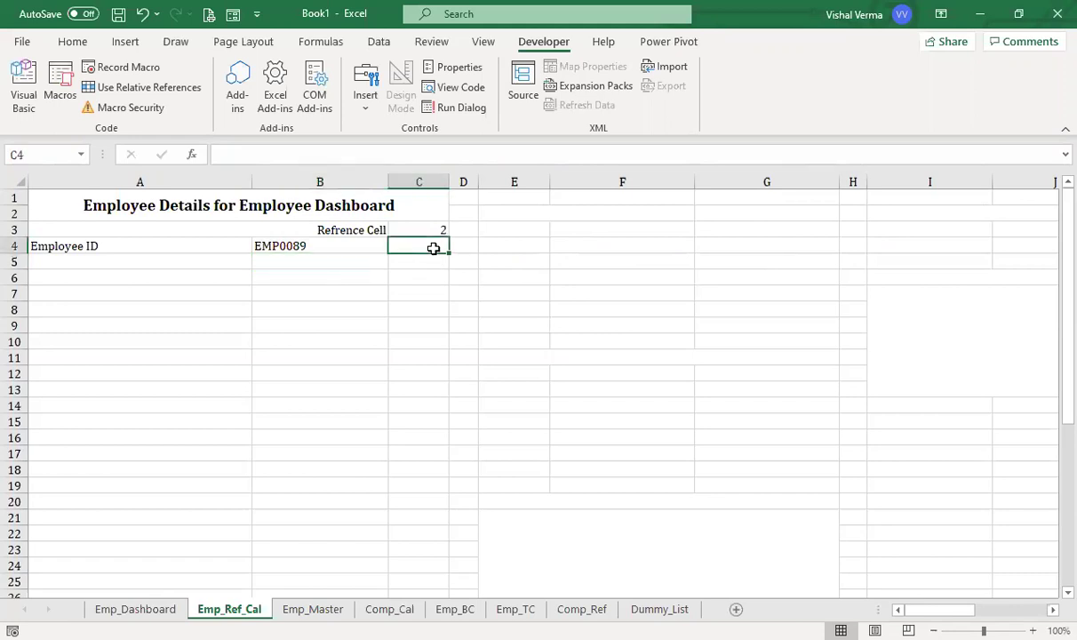
{"action": "type", "text": "0"}
{"action": "key", "text": "Return"}
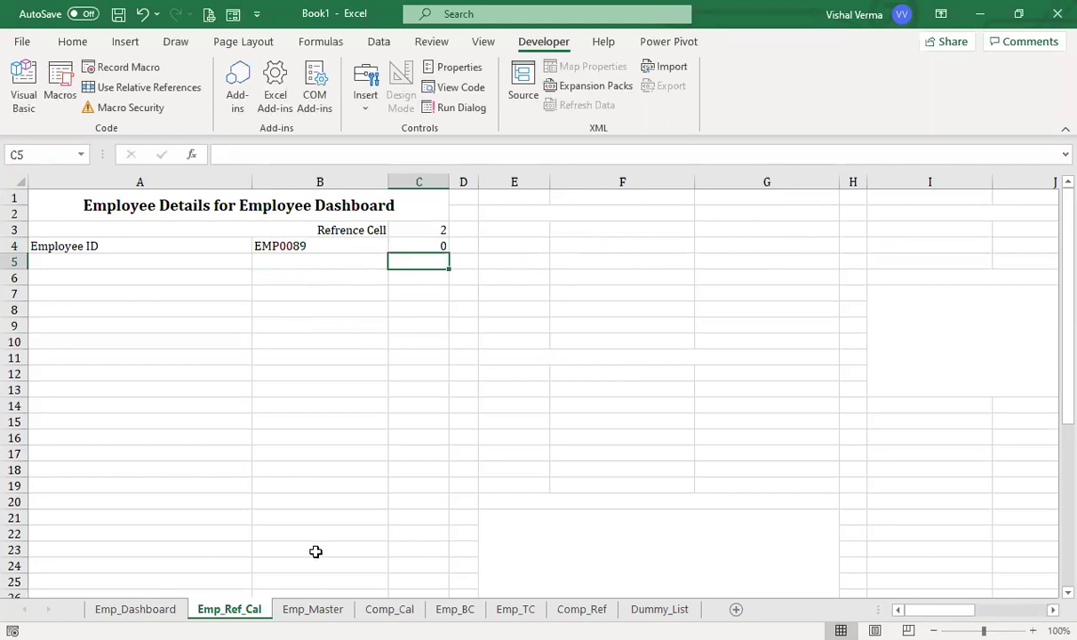
Look through the column headers in row 1 of Emp_Master up to the last field, Flight Rate.
{"action": "left_click", "coordinate": [313, 609]}
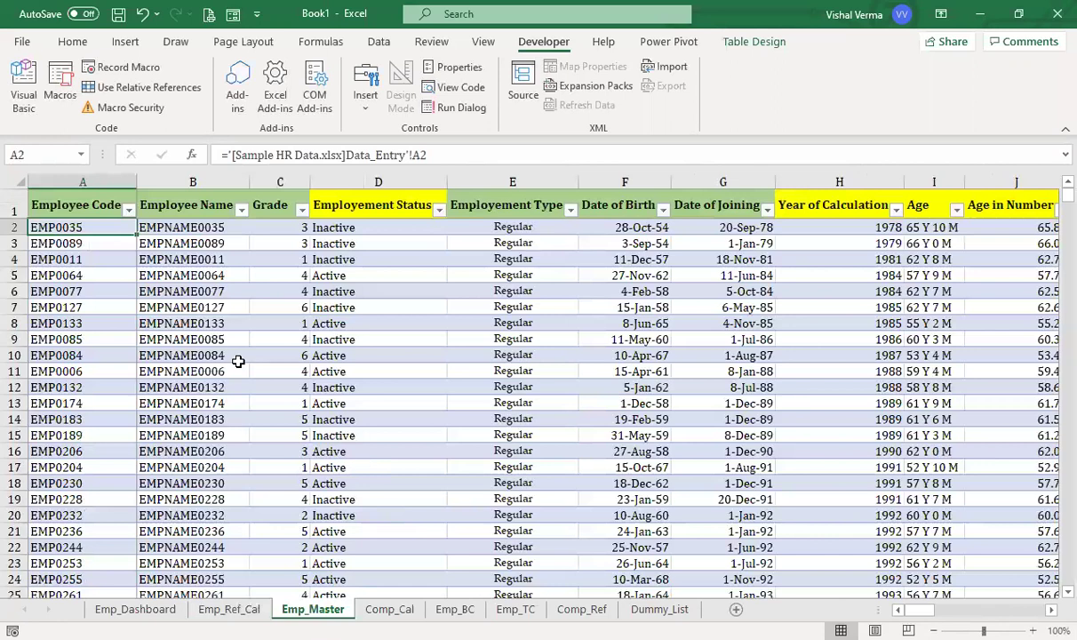
{"action": "left_click", "coordinate": [156, 206]}
{"action": "key", "text": "Right"}
{"action": "key", "text": "Right"}
{"action": "key", "text": "Right"}
{"action": "key", "text": "Right"}
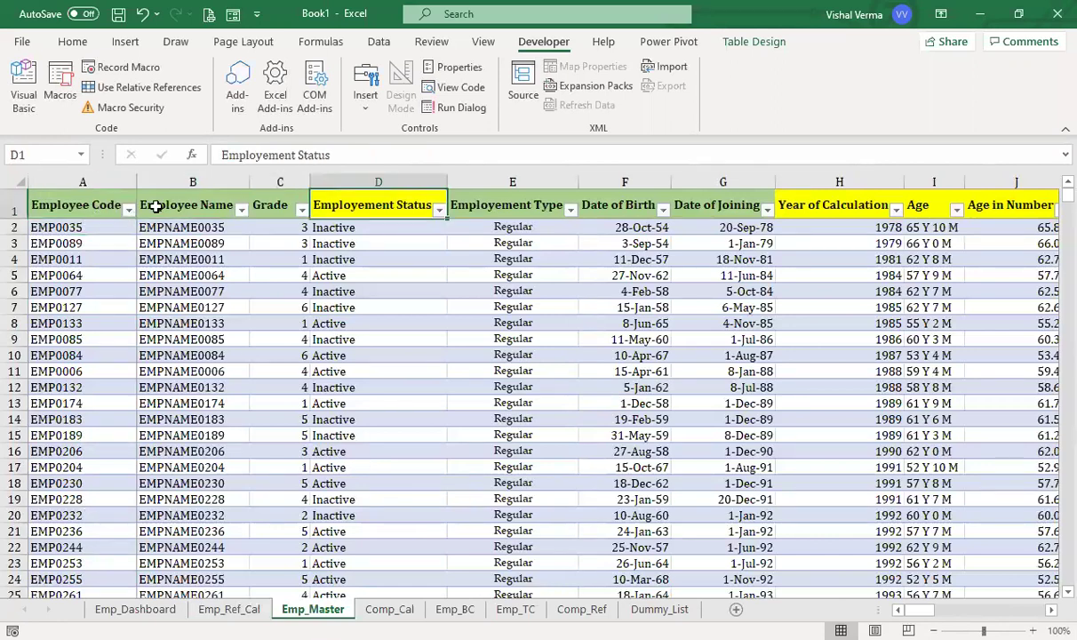
{"action": "key", "text": "Right"}
{"action": "key", "text": "Right"}
{"action": "key", "text": "Right"}
{"action": "key", "text": "Right"}
{"action": "key", "text": "Right"}
{"action": "key", "text": "Right"}
{"action": "key", "text": "Right"}
{"action": "key", "text": "Right"}
{"action": "key", "text": "Right"}
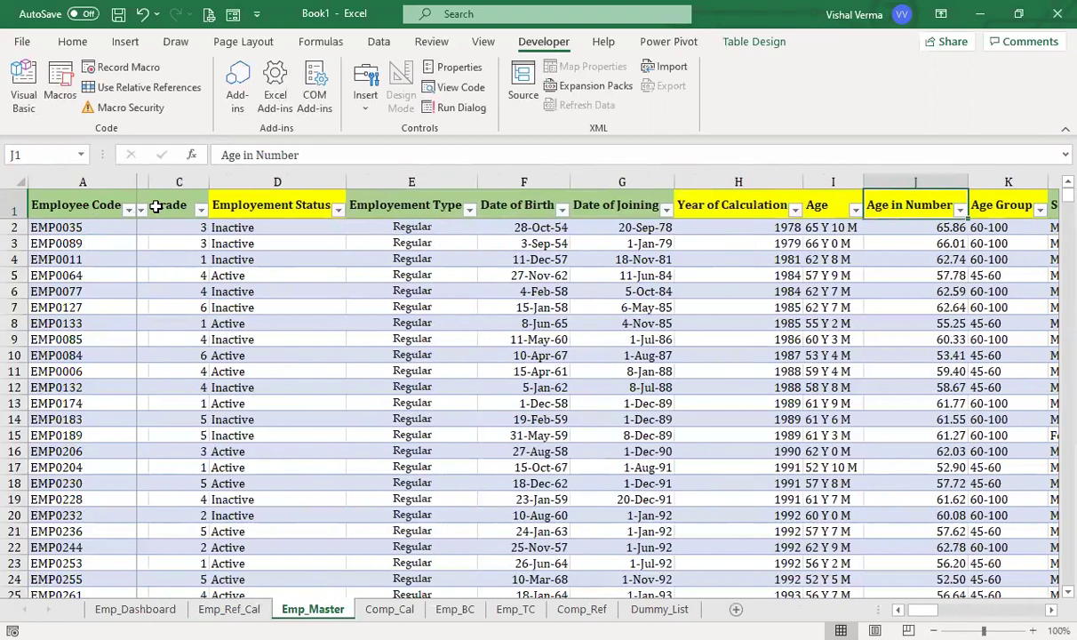
{"action": "key", "text": "Right"}
{"action": "key", "text": "Right"}
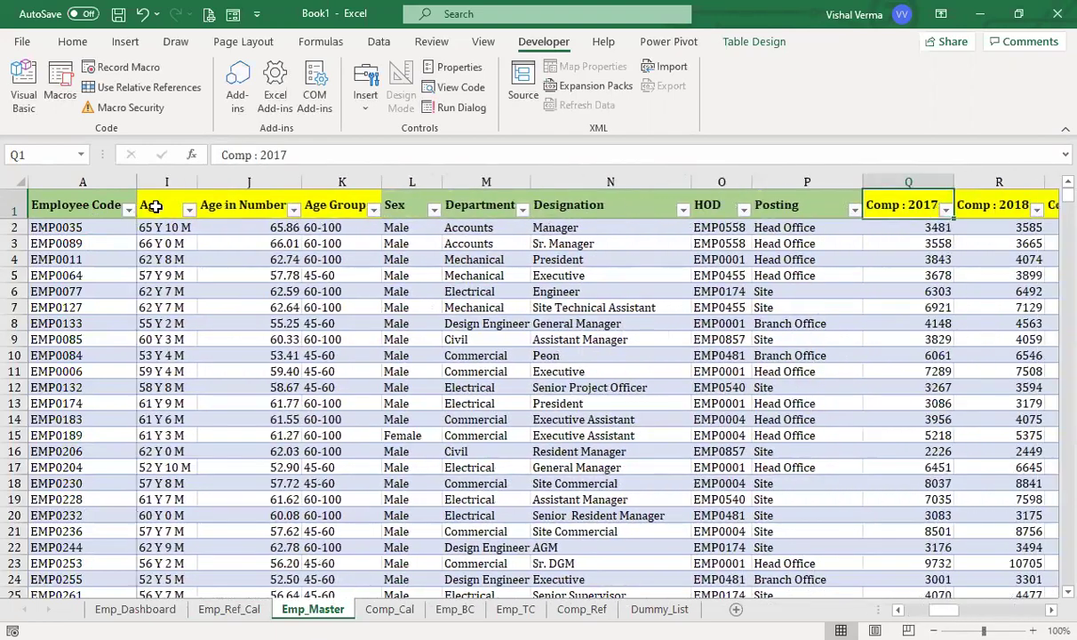
{"action": "key", "text": "Right"}
{"action": "key", "text": "Right"}
{"action": "key", "text": "Right"}
{"action": "key", "text": "Right"}
{"action": "key", "text": "Right"}
{"action": "key", "text": "Right"}
{"action": "key", "text": "Right"}
{"action": "key", "text": "Right"}
{"action": "key", "text": "Right"}
{"action": "key", "text": "Right"}
{"action": "key", "text": "Right"}
{"action": "key", "text": "Right"}
{"action": "key", "text": "Right"}
{"action": "key", "text": "Right"}
{"action": "key", "text": "Right"}
{"action": "key", "text": "Right"}
{"action": "key", "text": "Right"}
{"action": "key", "text": "Right"}
{"action": "key", "text": "Right"}
{"action": "key", "text": "Right"}
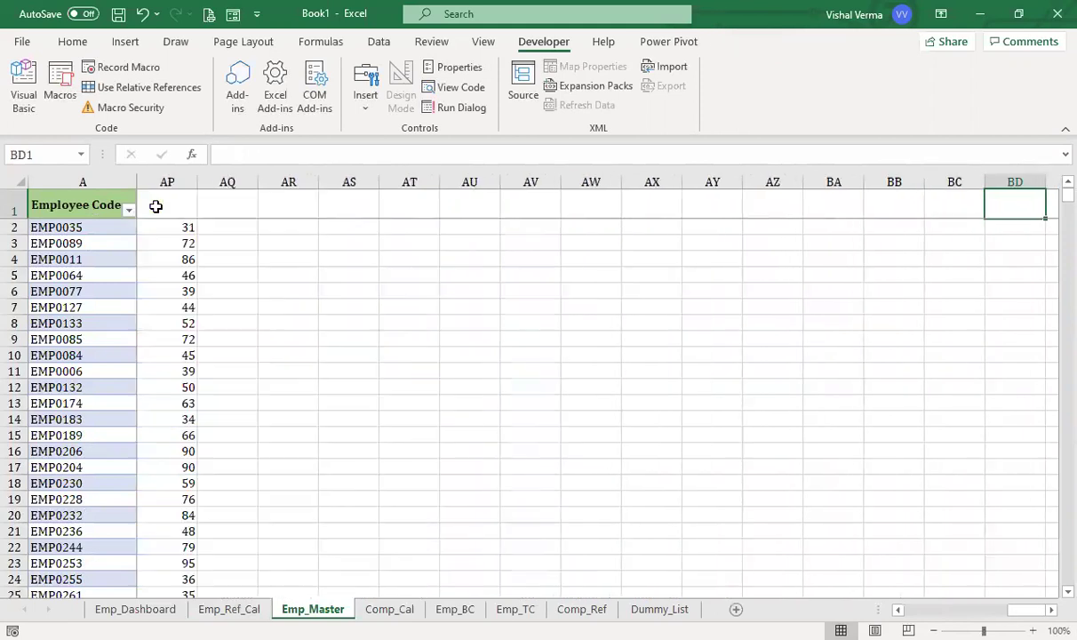
{"action": "key", "text": "Left"}
{"action": "key", "text": "Left"}
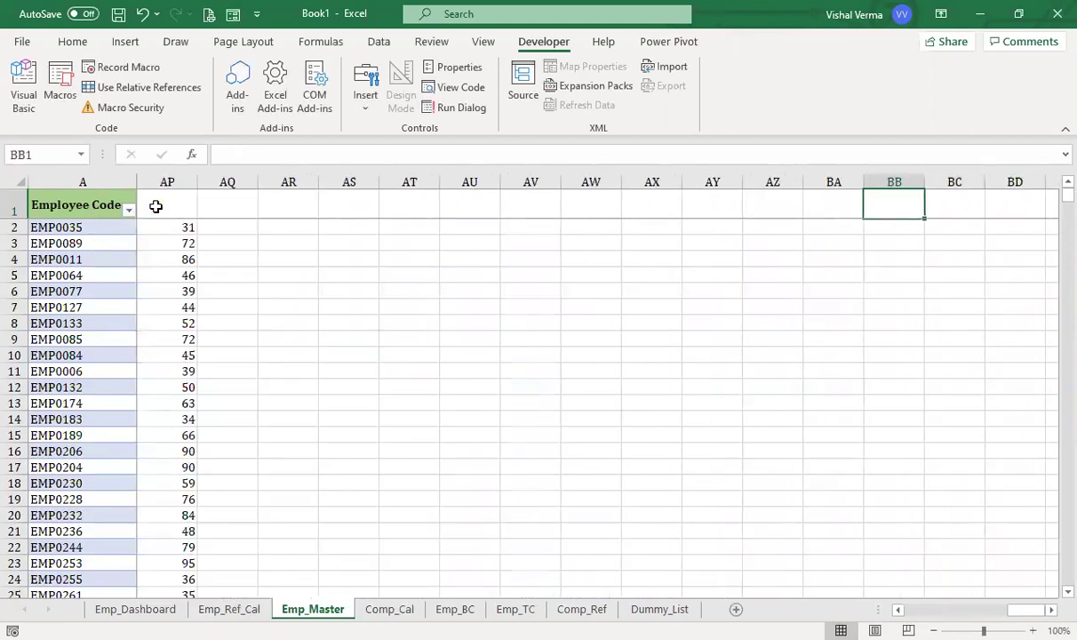
{"action": "key", "text": "Left"}
{"action": "key", "text": "Left"}
{"action": "key", "text": "Left"}
{"action": "key", "text": "Left"}
{"action": "key", "text": "Left"}
{"action": "key", "text": "Left"}
{"action": "key", "text": "Left"}
{"action": "key", "text": "Left"}
{"action": "key", "text": "Left"}
{"action": "key", "text": "Left"}
{"action": "key", "text": "Left"}
{"action": "key", "text": "Left"}
{"action": "key", "text": "Left"}
{"action": "key", "text": "Left"}
{"action": "key", "text": "Left"}
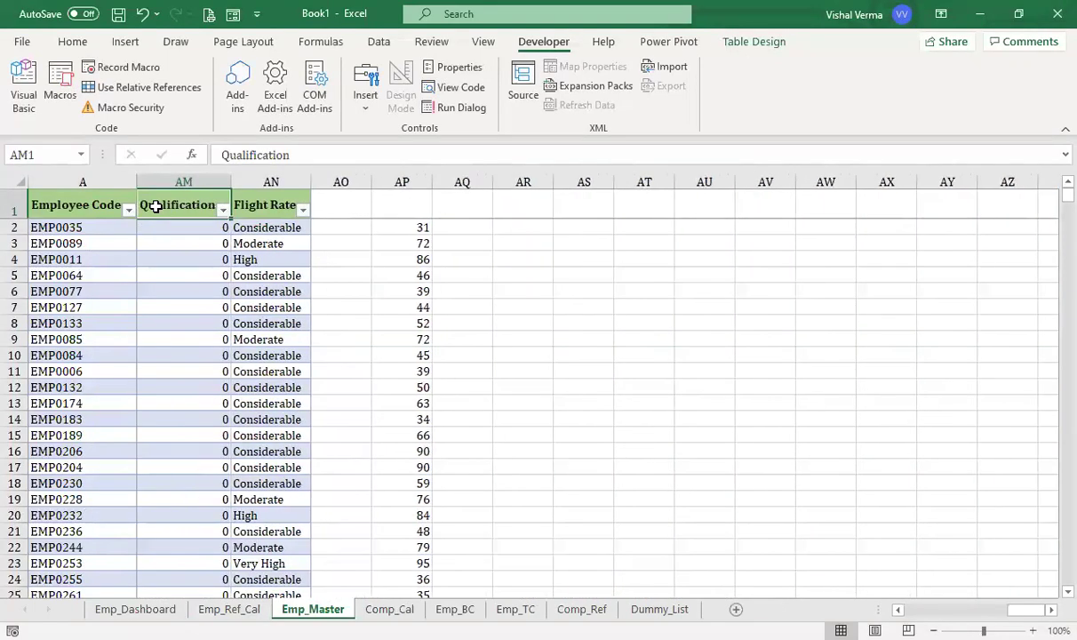
{"action": "key", "text": "Left"}
{"action": "key", "text": "Right"}
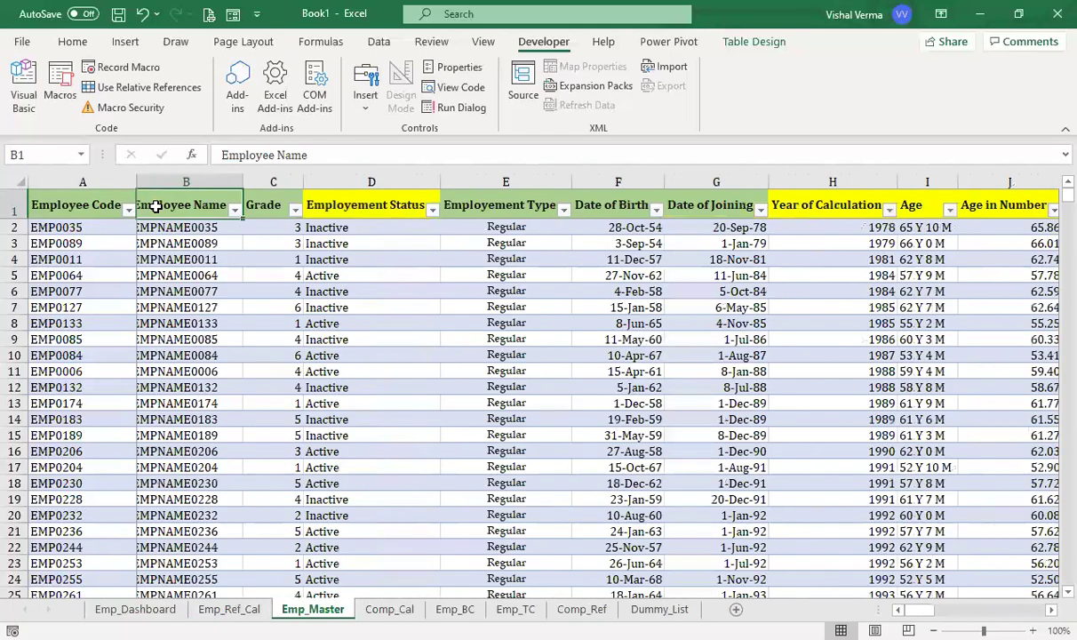
Copy the Emp_Master header row from Employee Code to Flight Rate and paste it transposed at A5 on Emp_Ref_Cal.
{"action": "key", "text": "Left"}
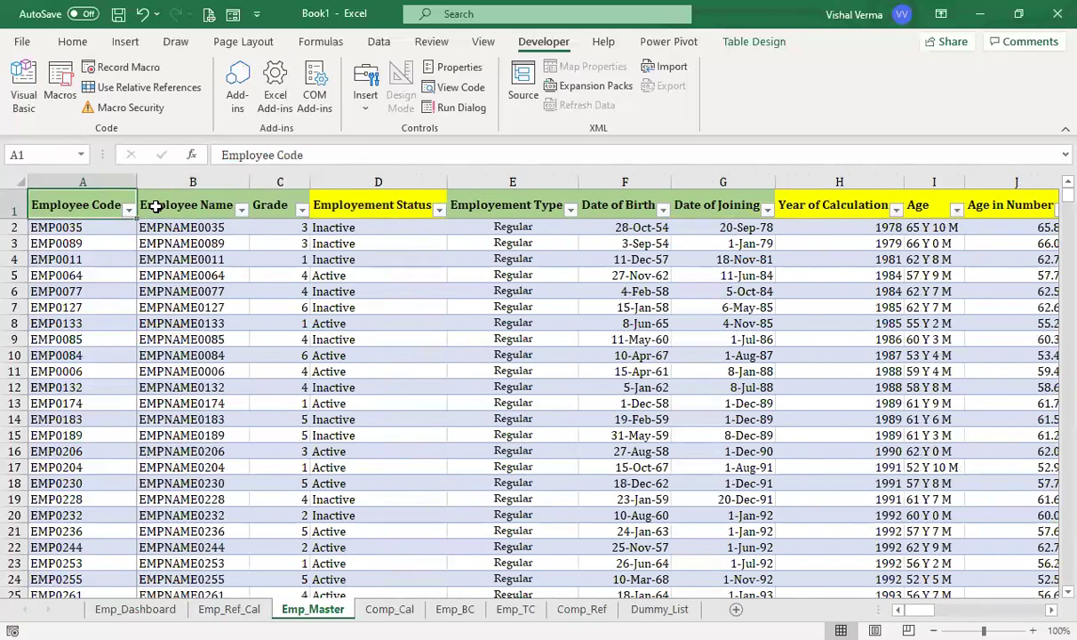
{"action": "key", "text": "ctrl+shift+Right"}
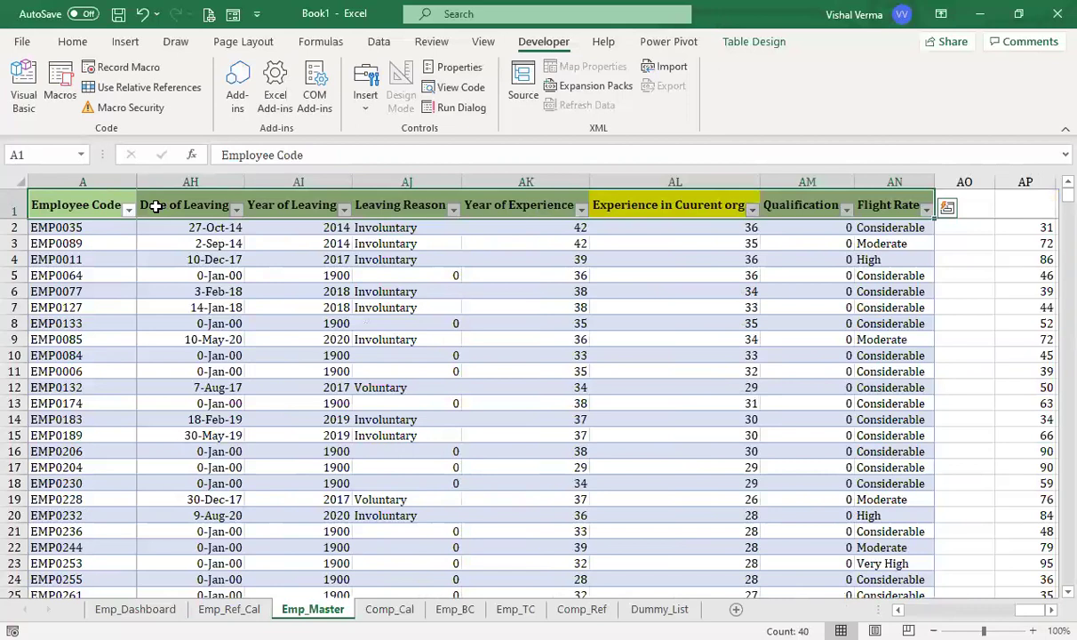
{"action": "key", "text": "ctrl+c"}
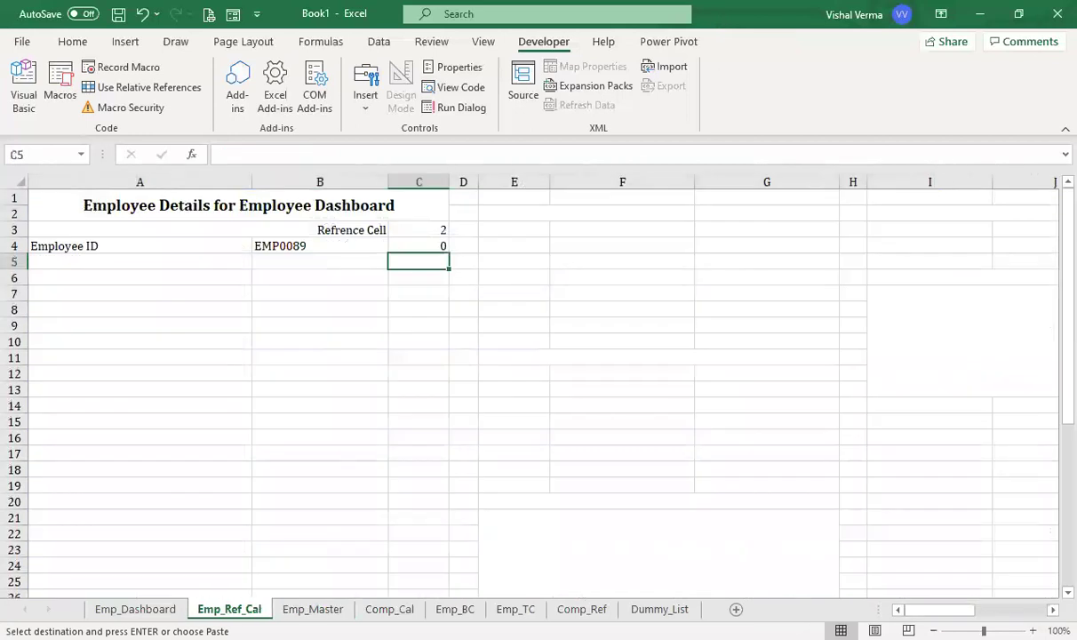
{"action": "left_click", "coordinate": [229, 609]}
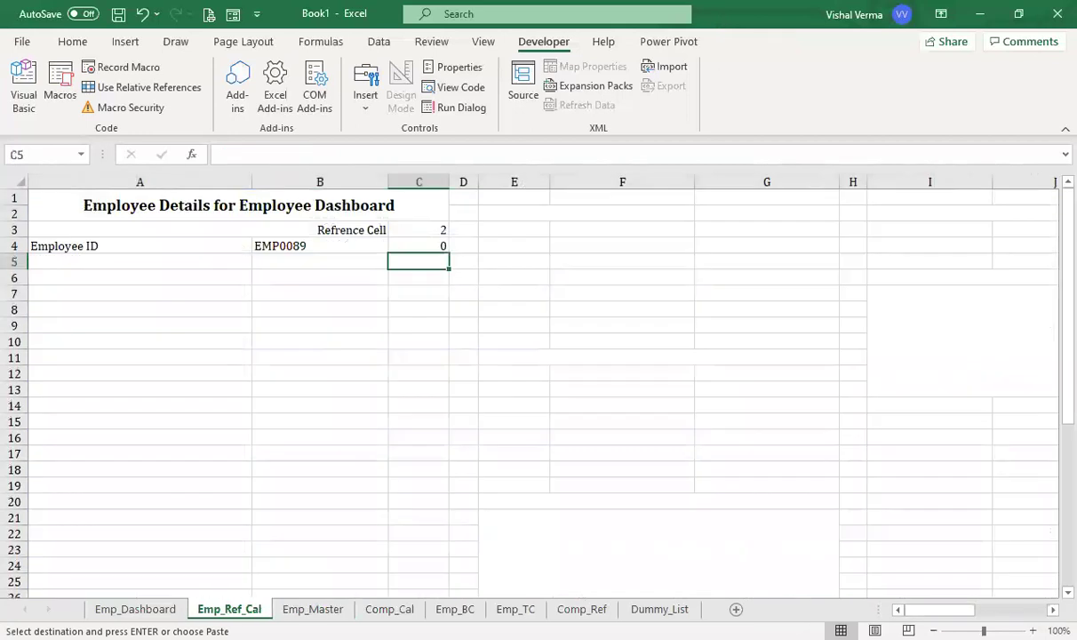
{"action": "left_click", "coordinate": [174, 261]}
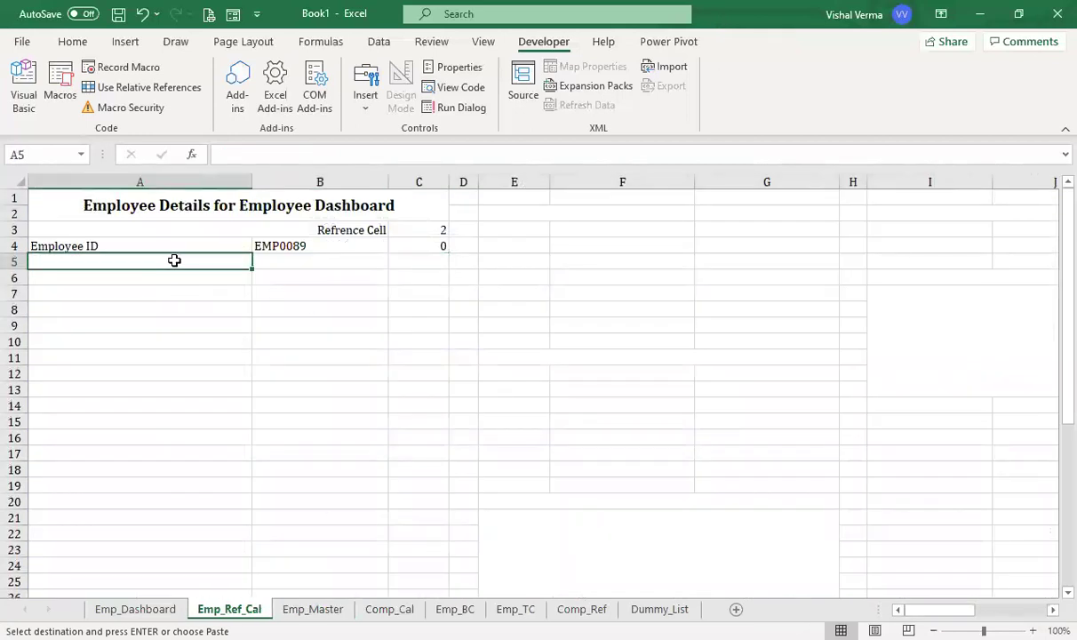
{"action": "right_click", "coordinate": [175, 261]}
{"action": "left_click", "coordinate": [294, 254]}
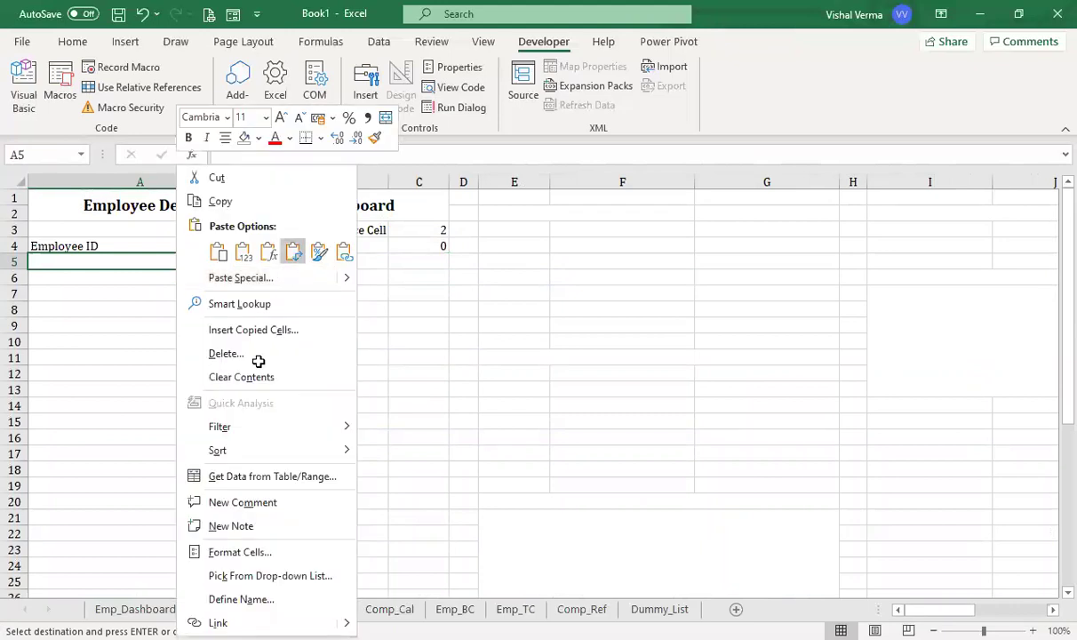
Copy the plain formatting of cell A4 onto the pasted labels in A5:A28 with Format Painter.
{"action": "left_click", "coordinate": [176, 245]}
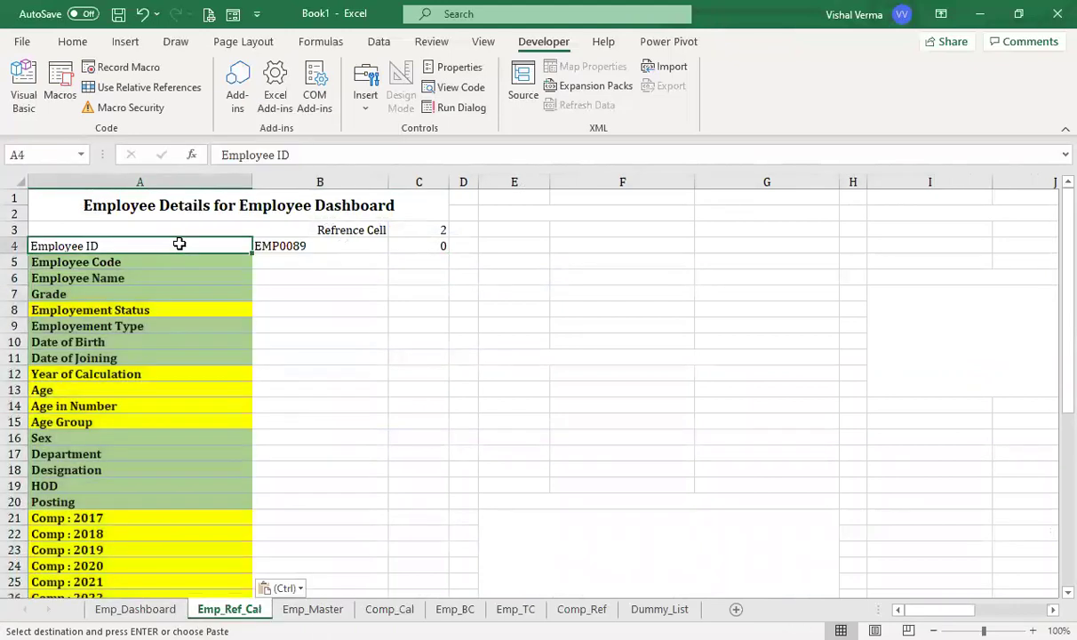
{"action": "left_click", "coordinate": [75, 43]}
{"action": "left_click", "coordinate": [52, 108]}
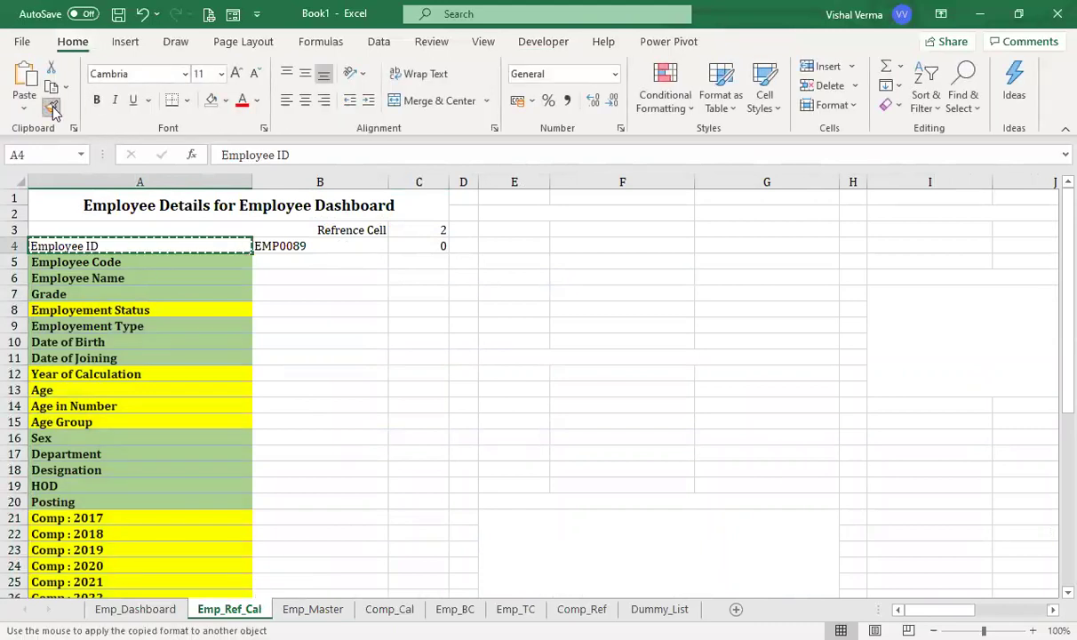
{"action": "mouse_move", "coordinate": [164, 262]}
{"action": "left_mouse_down"}
{"action": "mouse_move", "coordinate": [163, 594]}
{"action": "mouse_move", "coordinate": [163, 568]}
{"action": "left_mouse_up"}
{"action": "key", "text": "ctrl+Page_Up"}
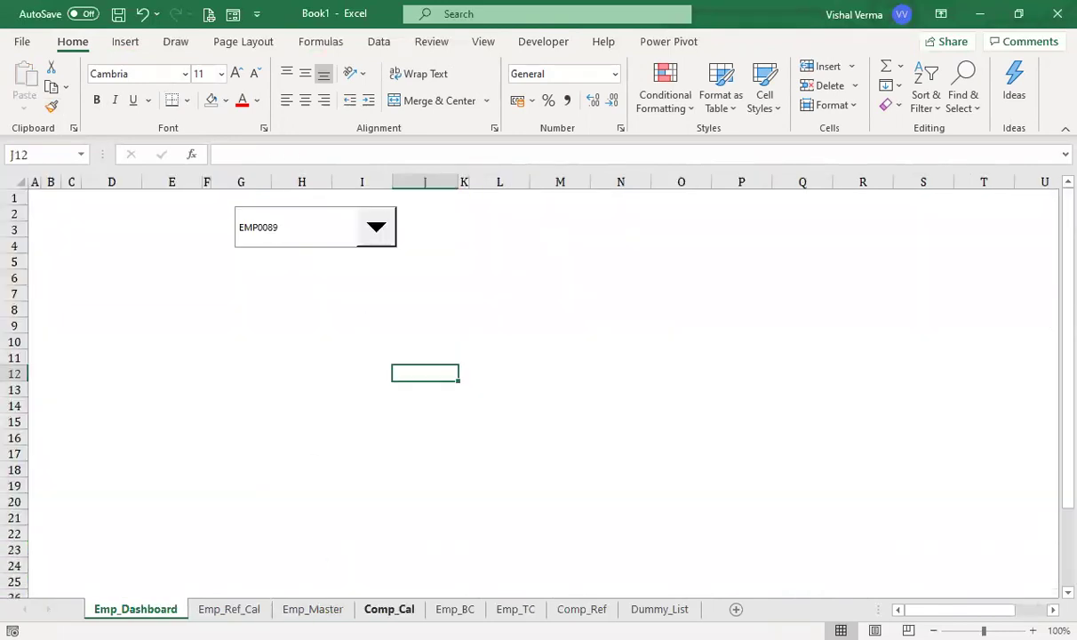
{"action": "key", "text": "ctrl+Page_Down"}
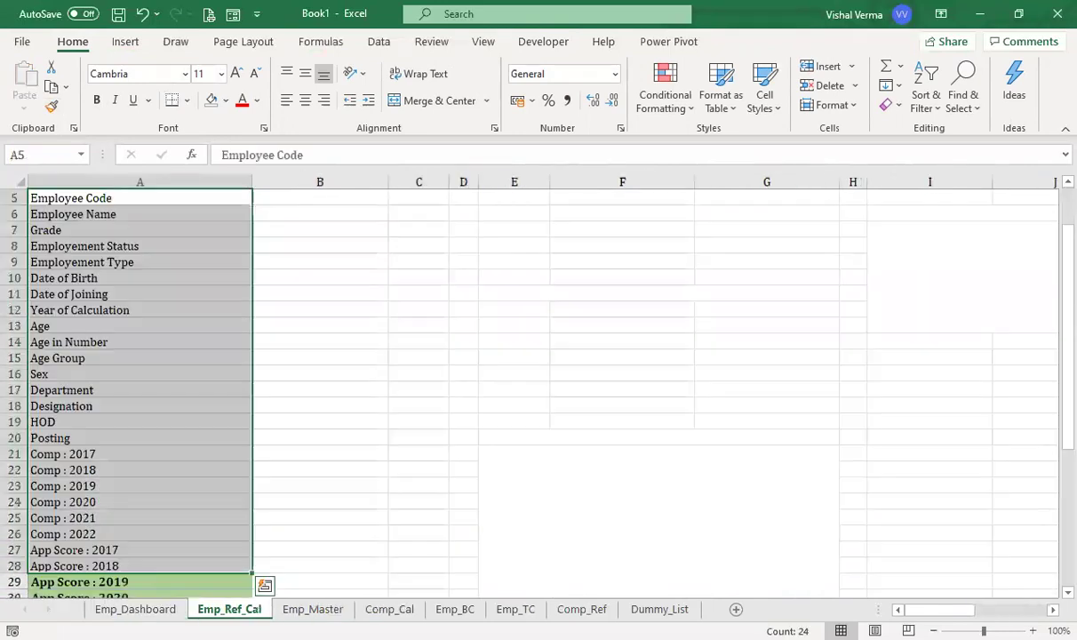
Copy the formatting of the Comp : 2020 label onto the remaining coloured labels in A29:A44.
{"action": "left_click", "coordinate": [200, 495]}
{"action": "scroll", "coordinate": [201, 496], "scroll_direction": "down", "scroll_amount": 8}
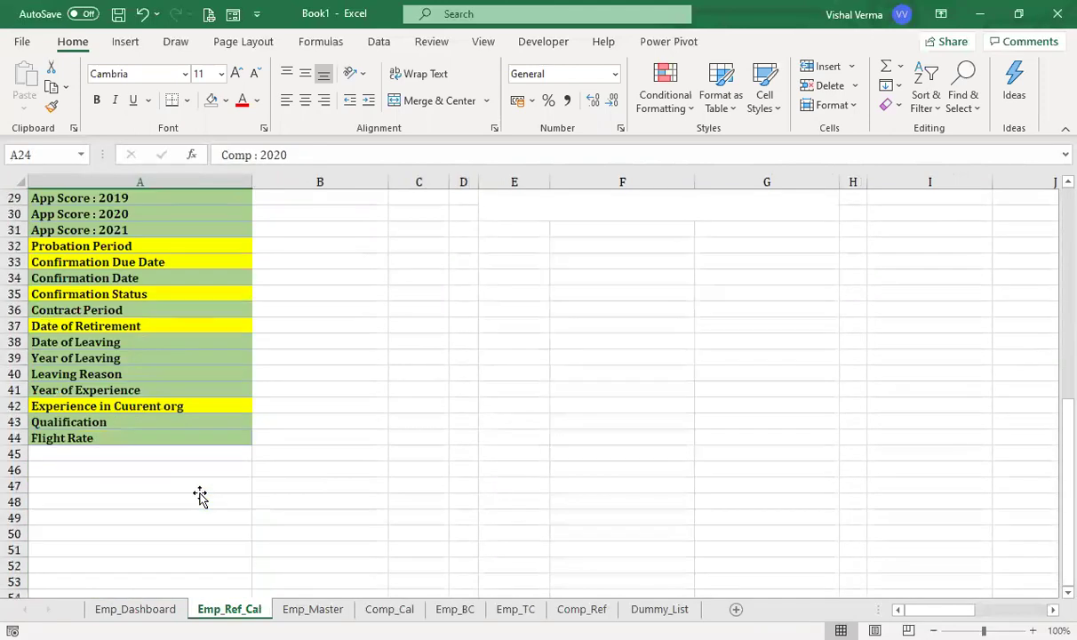
{"action": "scroll", "coordinate": [200, 495], "scroll_direction": "up", "scroll_amount": 3}
{"action": "left_click", "coordinate": [51, 106]}
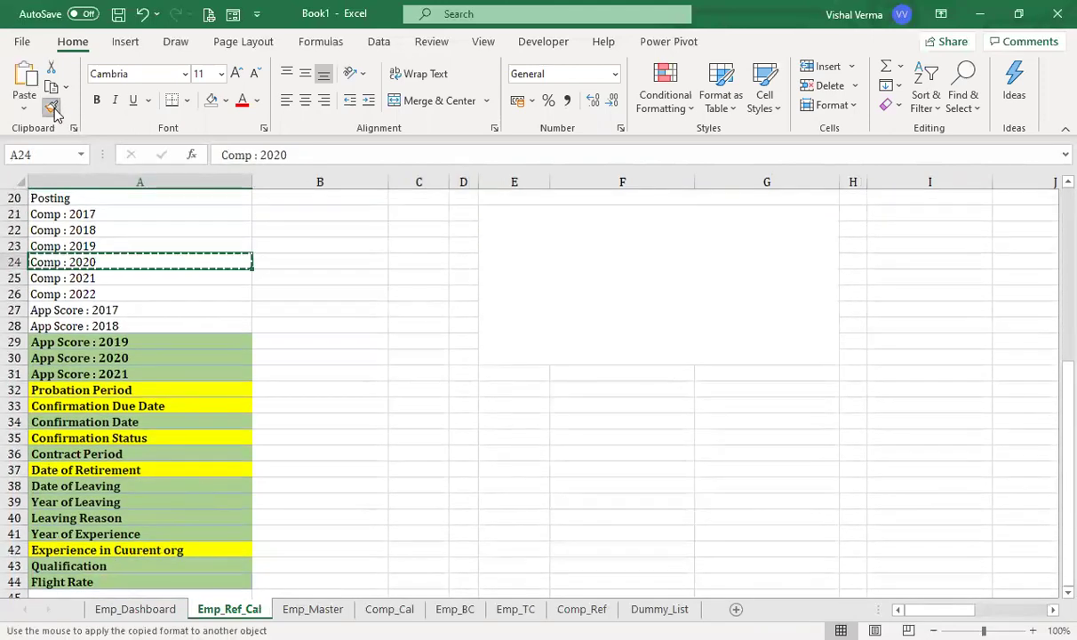
{"action": "left_click_drag", "start_coordinate": [175, 343], "coordinate": [175, 580]}
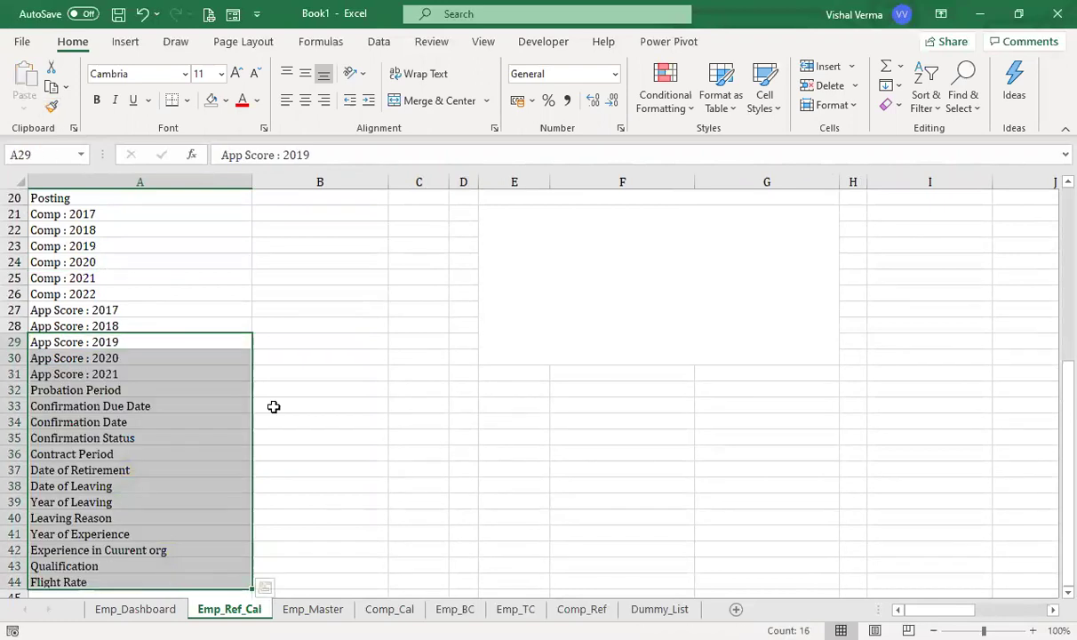
{"action": "scroll", "coordinate": [274, 404], "scroll_direction": "up", "scroll_amount": 6}
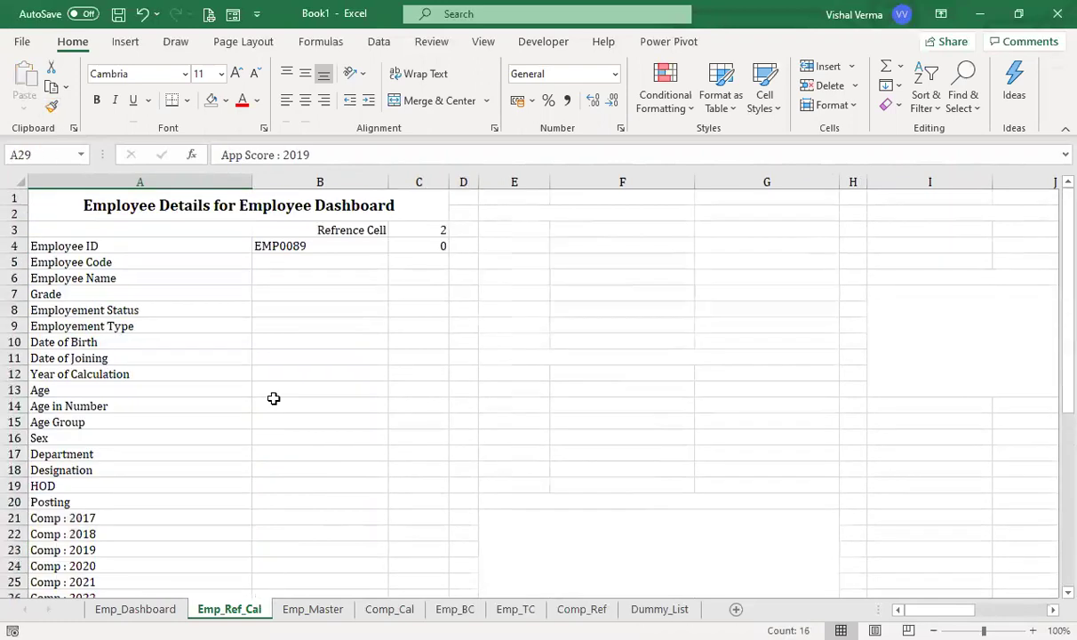
Review the order of the Emp_Master headers from Employee Code to Age in Number for the column offsets.
{"action": "left_click", "coordinate": [437, 259]}
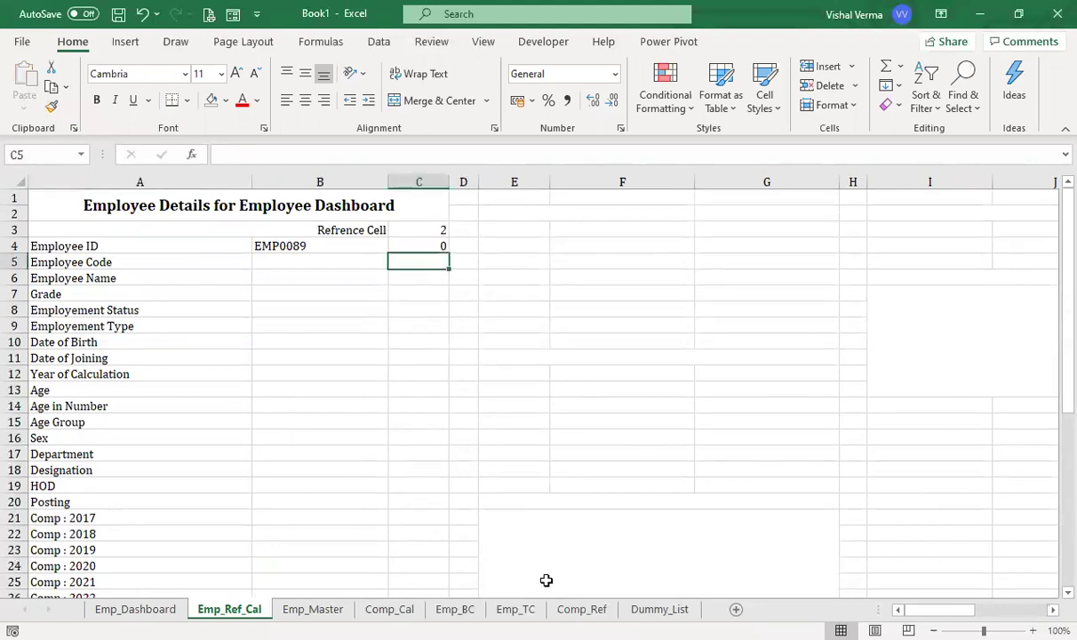
{"action": "left_click", "coordinate": [313, 609]}
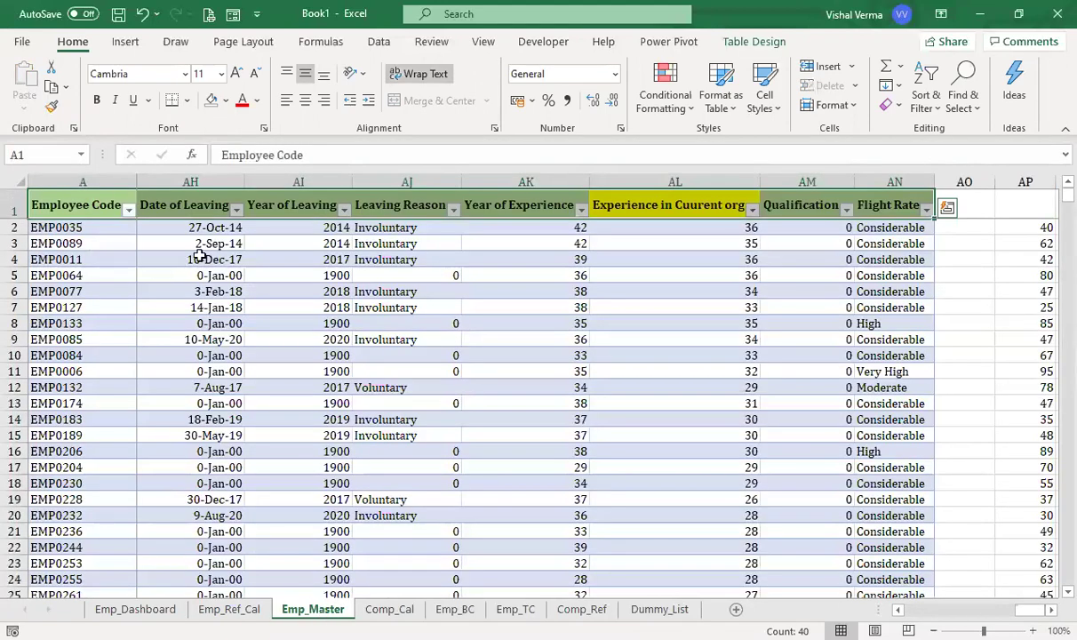
{"action": "left_click", "coordinate": [71, 181]}
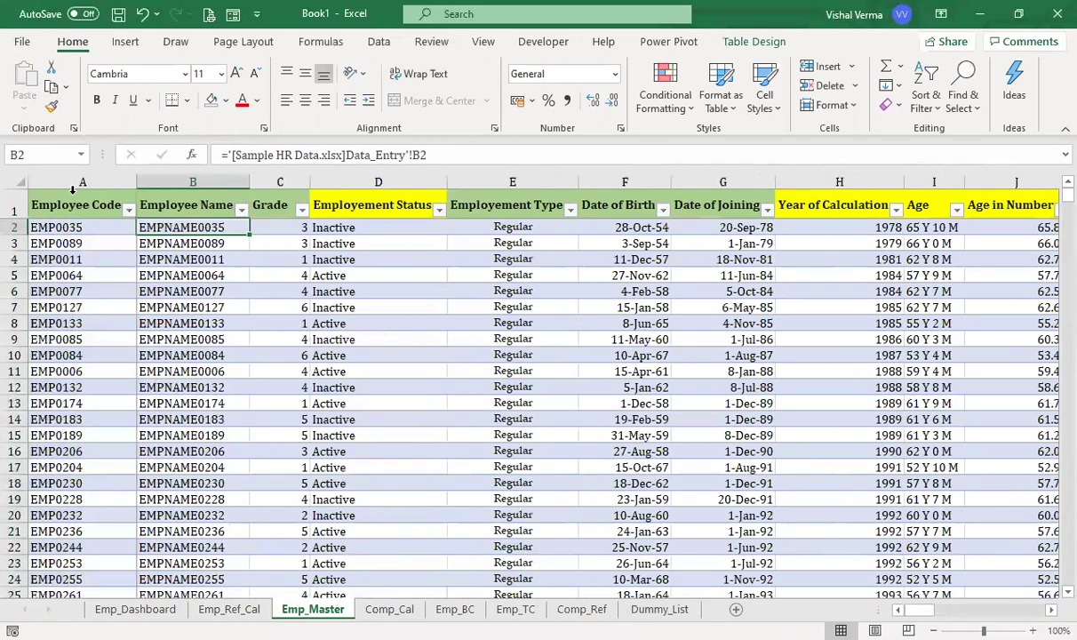
{"action": "key", "text": "Right"}
{"action": "key", "text": "Up"}
{"action": "key", "text": "Left"}
{"action": "key", "text": "Right"}
{"action": "key", "text": "Right"}
{"action": "key", "text": "Right"}
{"action": "key", "text": "Right"}
{"action": "key", "text": "Right"}
{"action": "key", "text": "Right"}
{"action": "key", "text": "Right"}
{"action": "key", "text": "Right"}
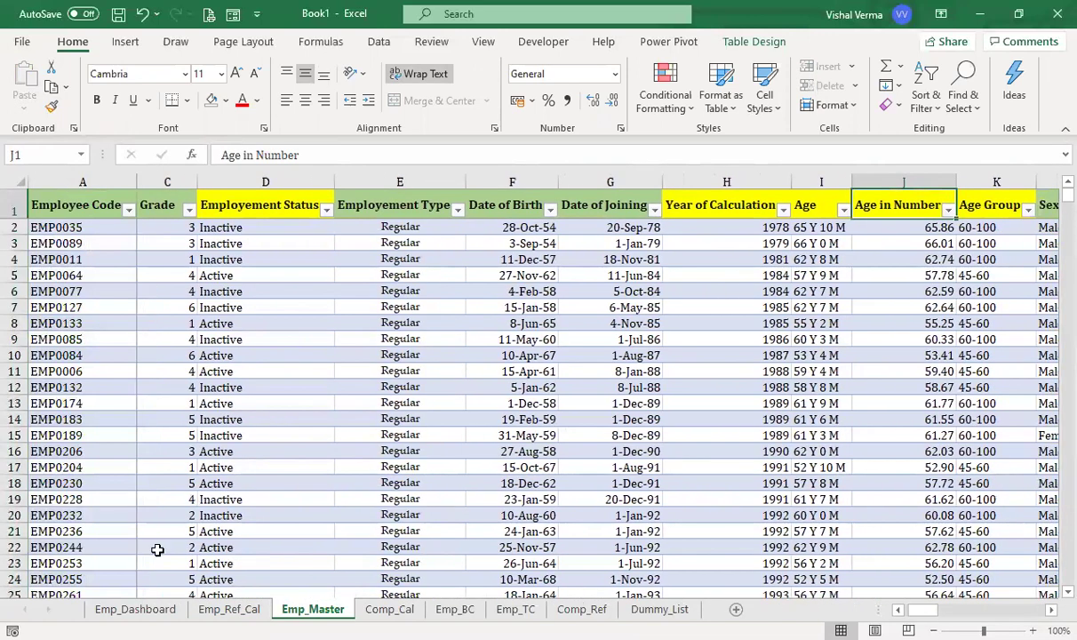
Enter the column offsets 1, 2, 3, 4 and 5 in cells C5:C9 on Emp_Ref_Cal.
{"action": "left_click", "coordinate": [228, 609]}
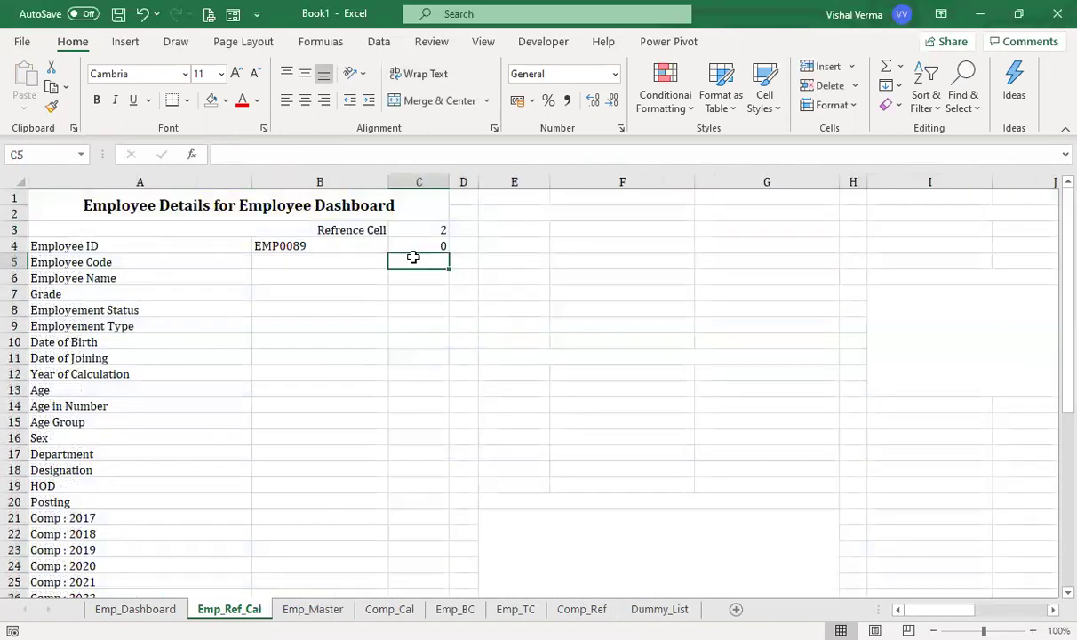
{"action": "type", "text": "1"}
{"action": "key", "text": "Return"}
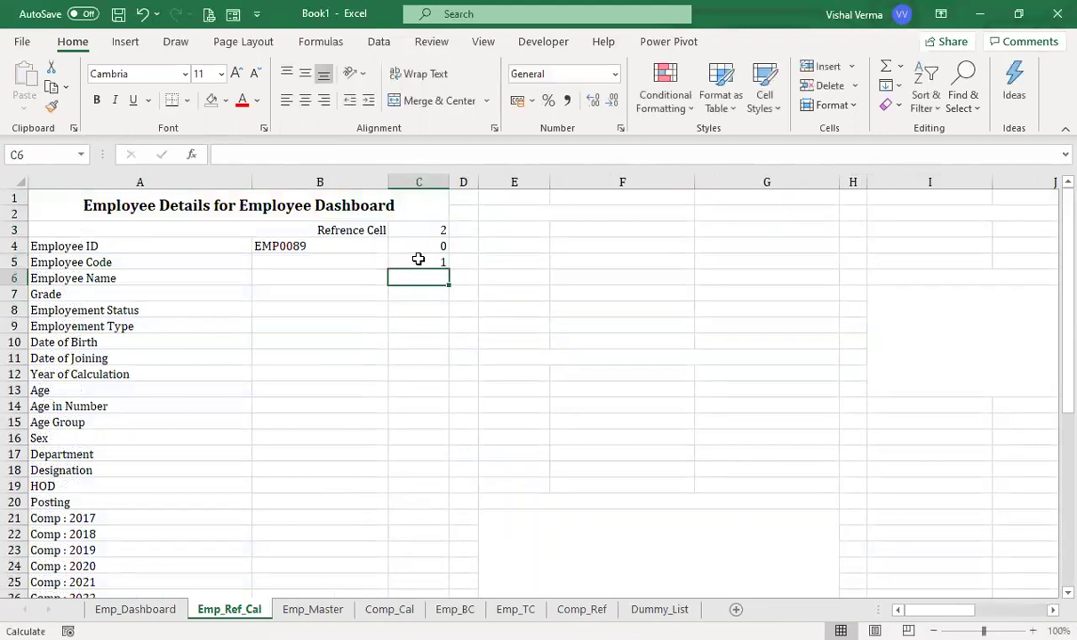
{"action": "type", "text": "2"}
{"action": "key", "text": "Return"}
{"action": "type", "text": "3"}
{"action": "key", "text": "Return"}
{"action": "type", "text": "4"}
{"action": "key", "text": "Return"}
{"action": "type", "text": "5"}
{"action": "key", "text": "Return"}
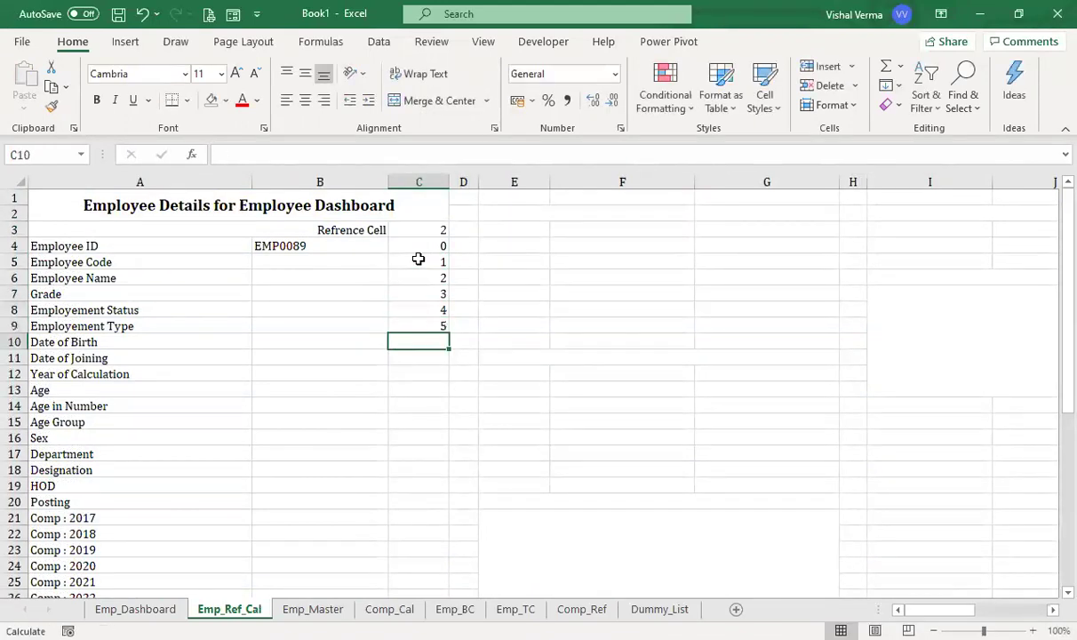
Extend the number series in C4:C9 down to the Flight Rate row, C44.
{"action": "left_click_drag", "start_coordinate": [435, 294], "coordinate": [440, 327]}
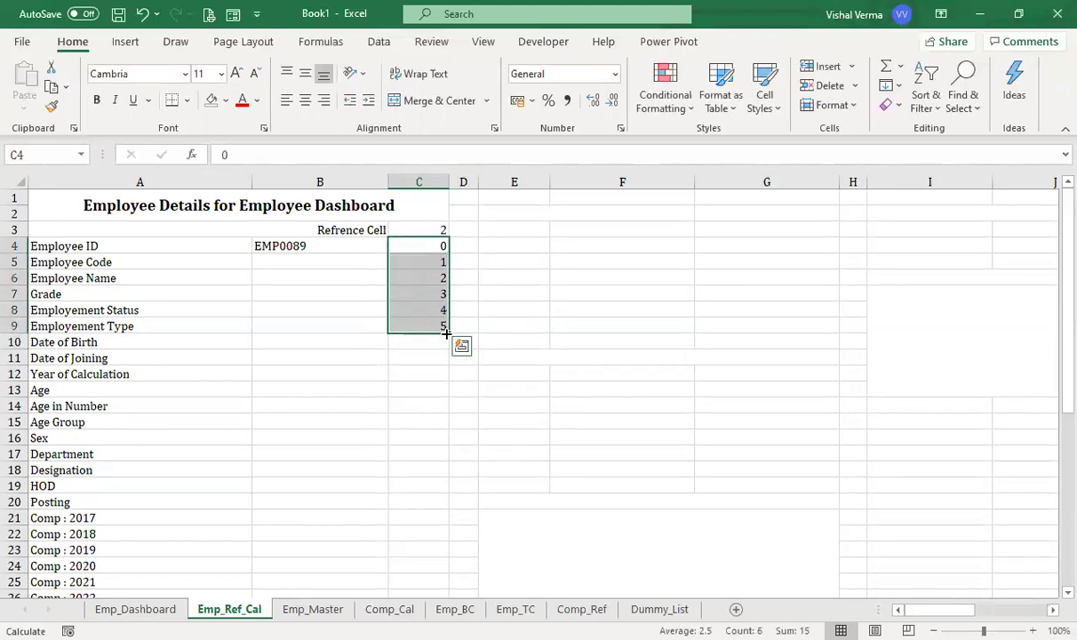
{"action": "double_click", "coordinate": [446, 332]}
{"action": "scroll", "coordinate": [388, 391], "scroll_direction": "down", "scroll_amount": 15}
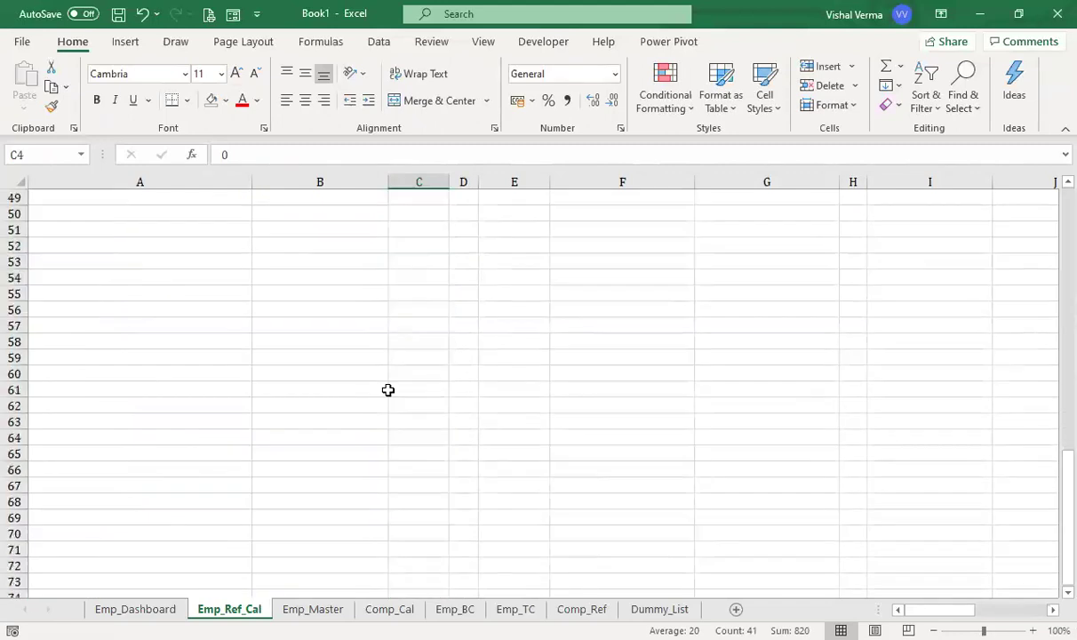
{"action": "scroll", "coordinate": [388, 390], "scroll_direction": "up", "scroll_amount": 6}
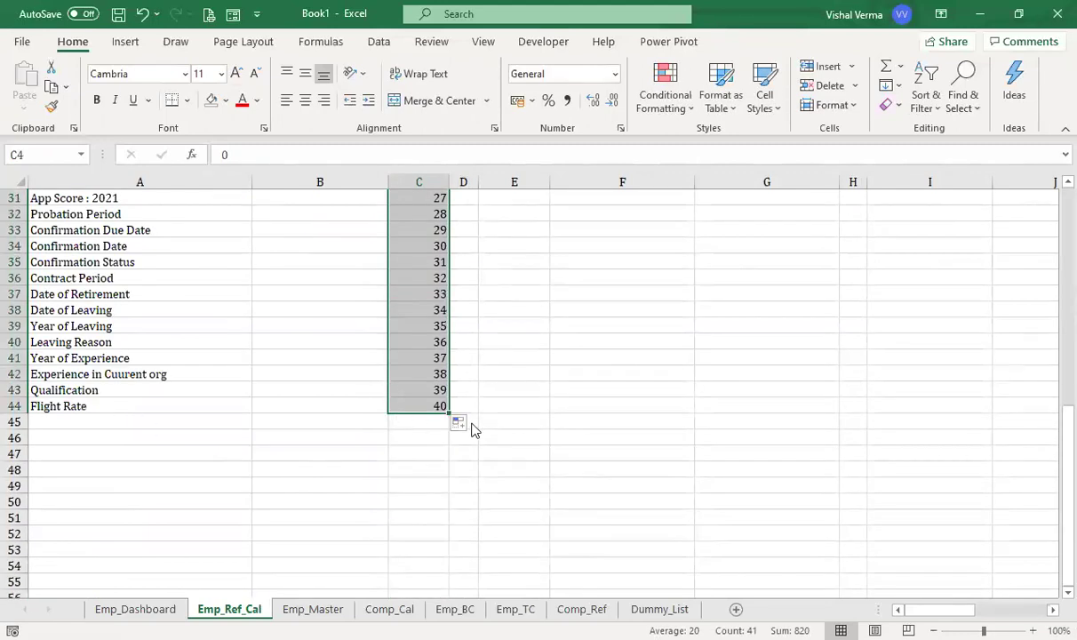
{"action": "scroll", "coordinate": [380, 469], "scroll_direction": "up", "scroll_amount": 10}
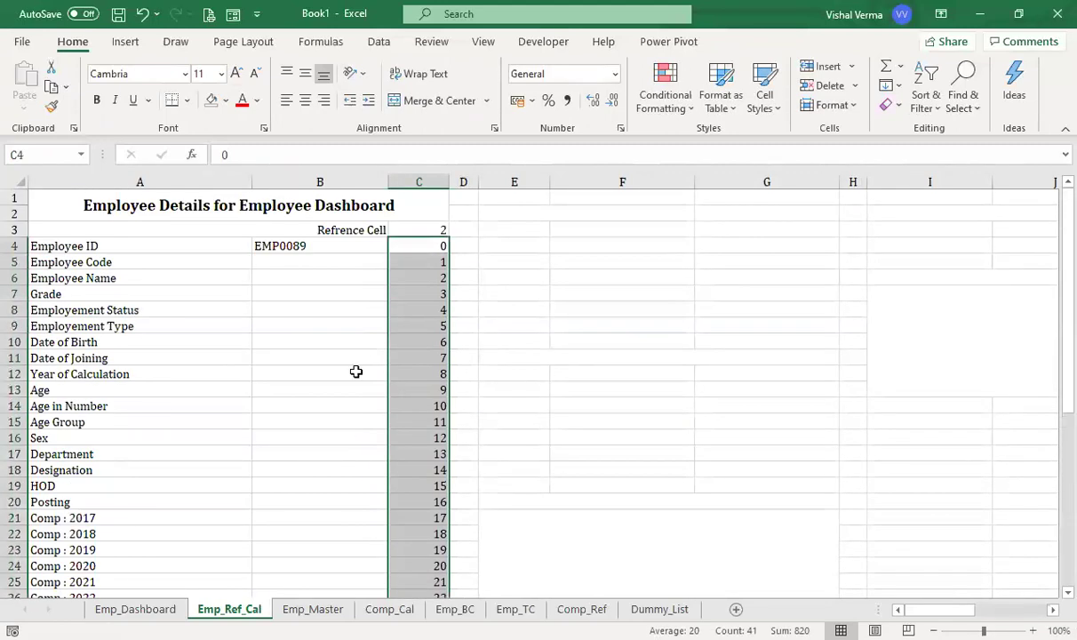
Enlarge the formula bar to show the full Employee ID formula in B4, and check the offset cell C4 it references.
{"action": "left_click", "coordinate": [345, 249]}
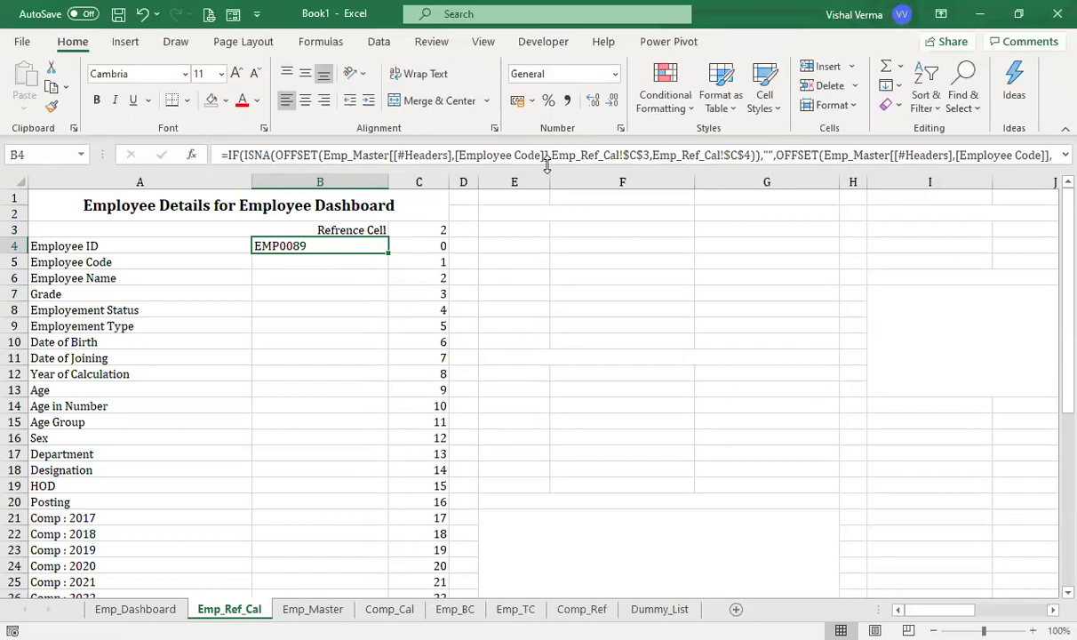
{"action": "left_click_drag", "start_coordinate": [546, 165], "coordinate": [546, 212]}
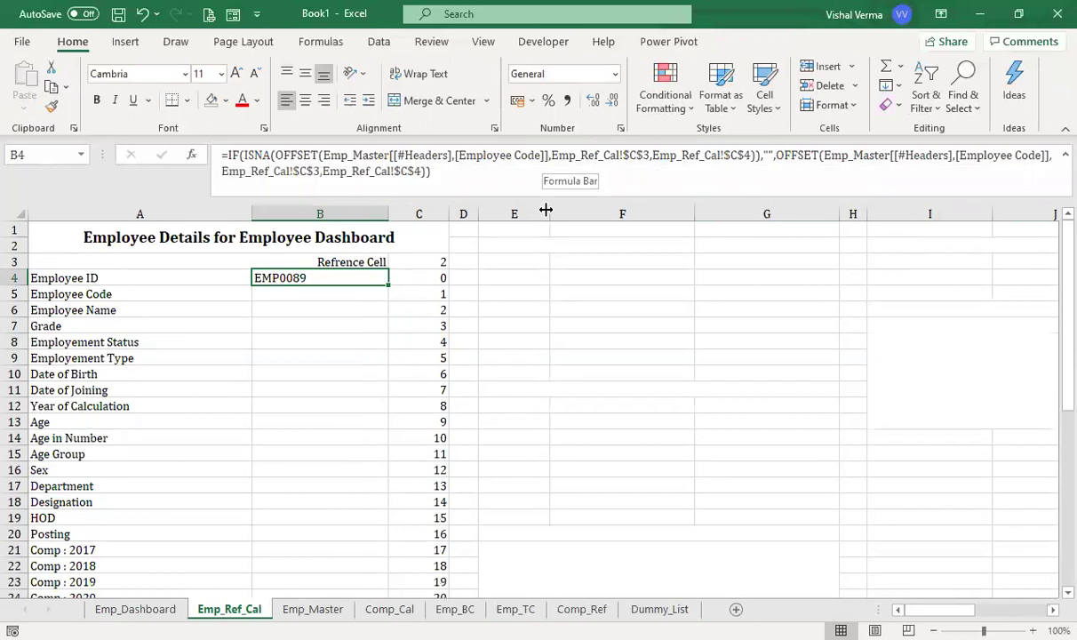
{"action": "left_click", "coordinate": [508, 373]}
{"action": "left_click", "coordinate": [324, 279]}
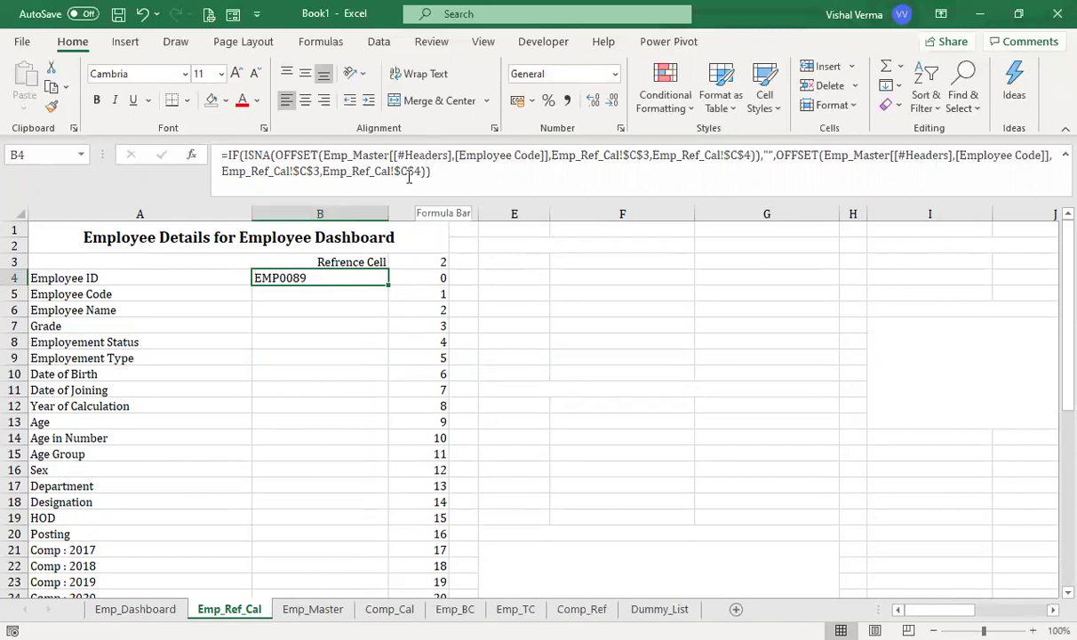
{"action": "left_click", "coordinate": [423, 278]}
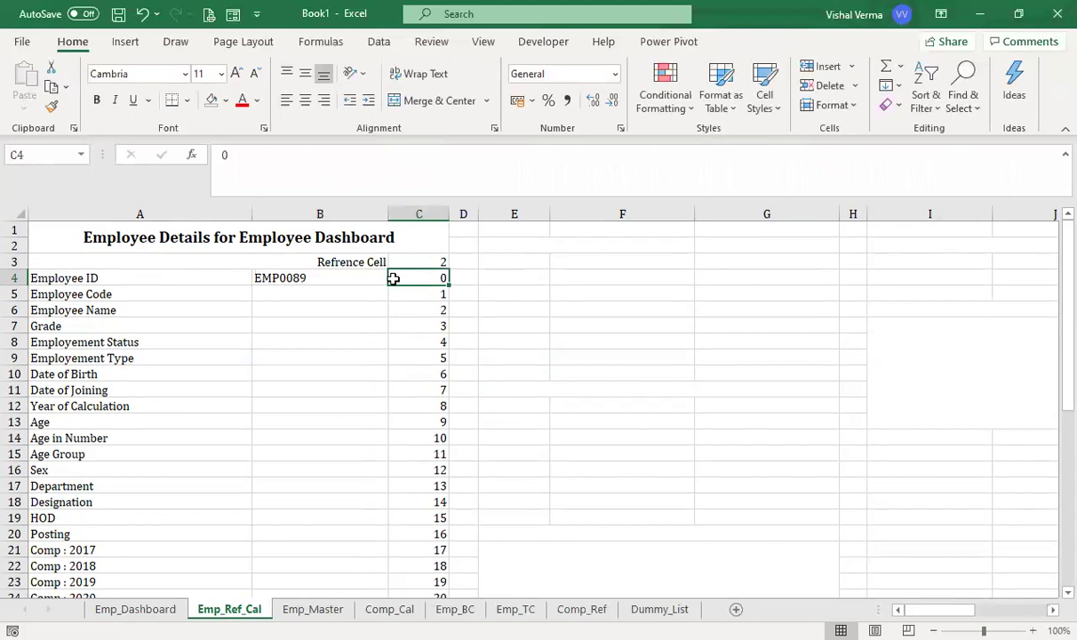
{"action": "left_click", "coordinate": [342, 278]}
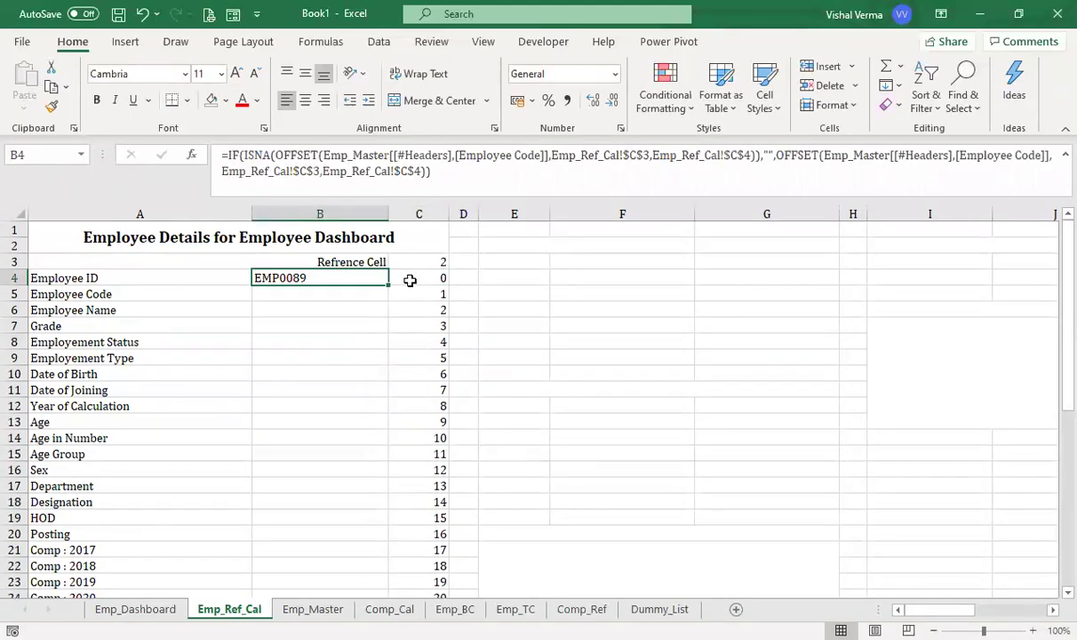
Change both $C$4 references in the B4 OFFSET formula to the row-relative reference $C4.
{"action": "left_click", "coordinate": [414, 172]}
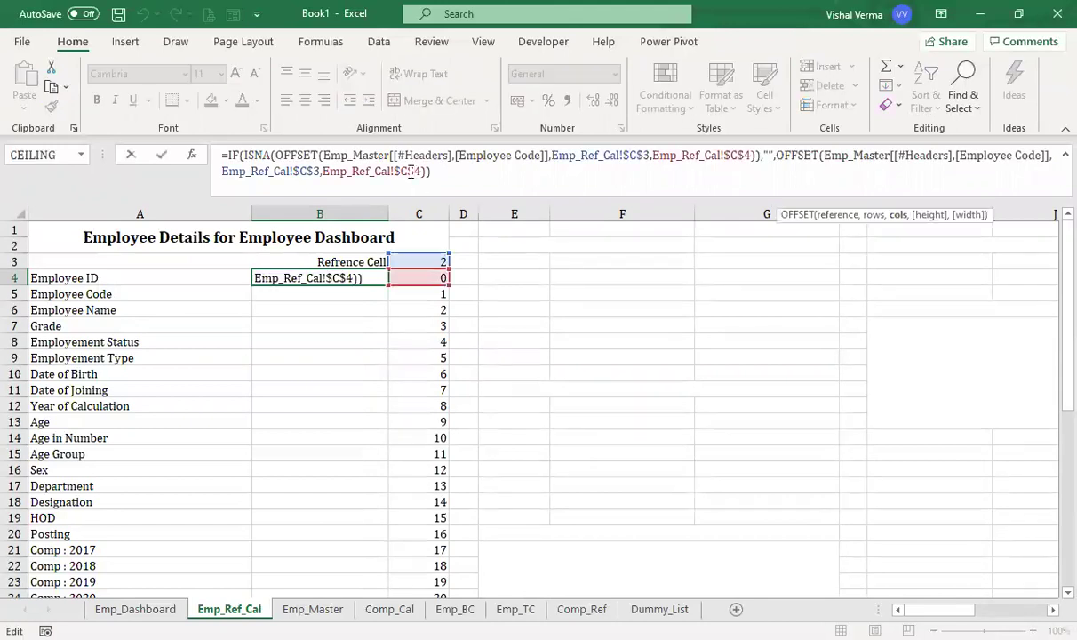
{"action": "key", "text": "F4"}
{"action": "key", "text": "F4"}
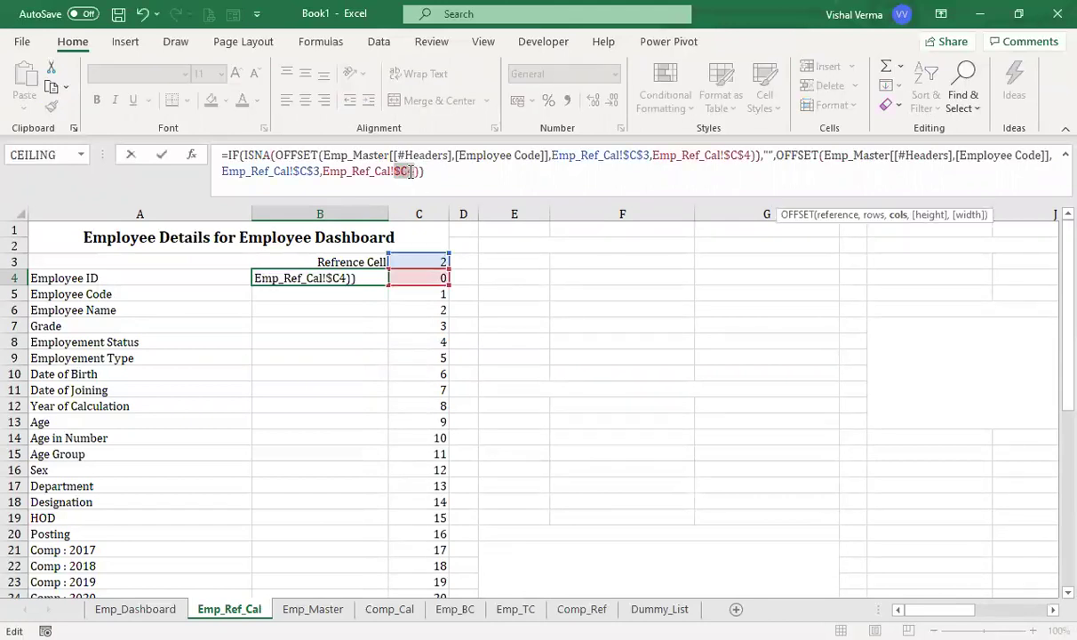
{"action": "key", "text": "Return"}
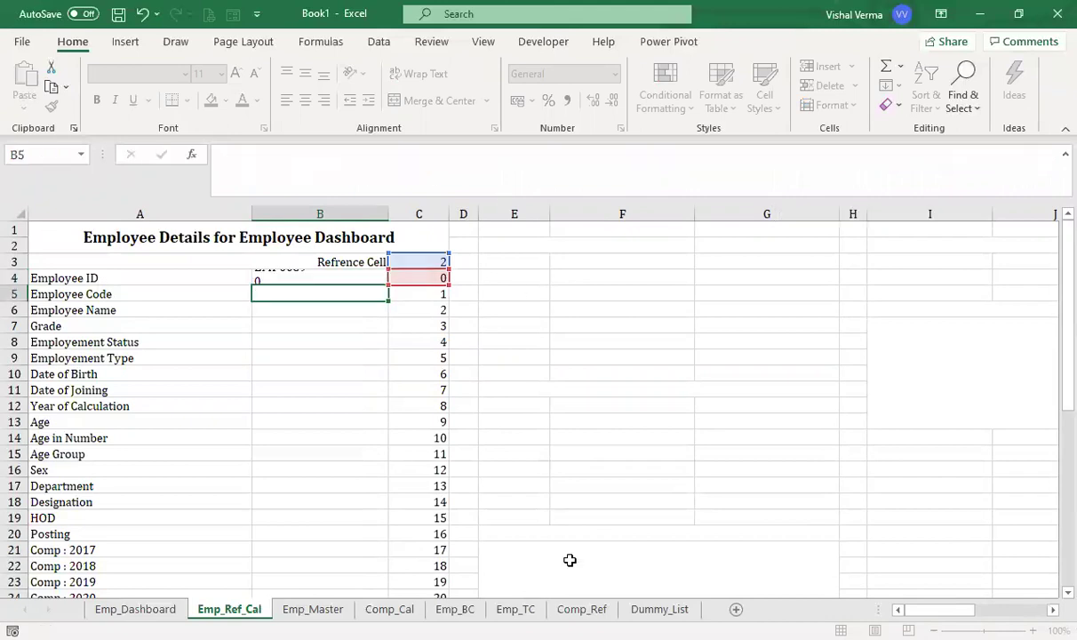
{"action": "left_click", "coordinate": [349, 278]}
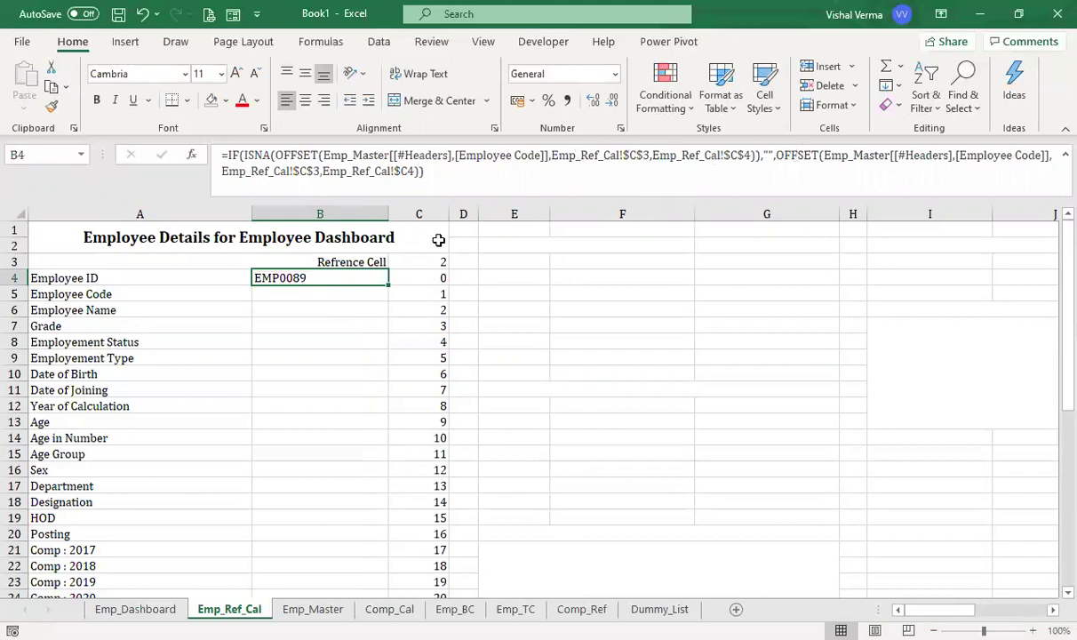
{"action": "double_click", "coordinate": [733, 155]}
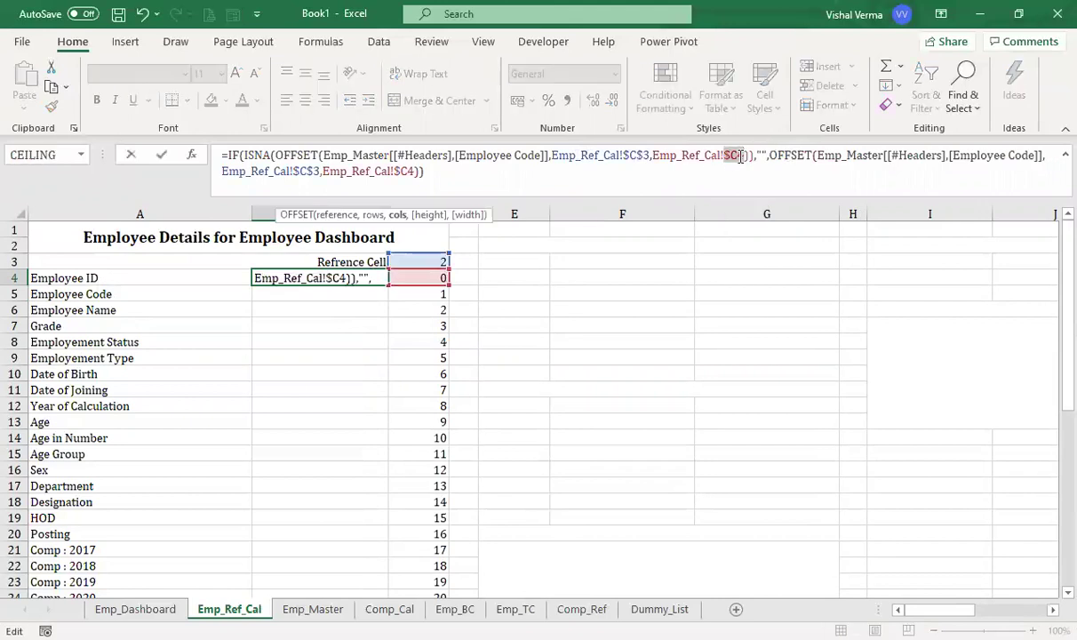
{"action": "key", "text": "Return"}
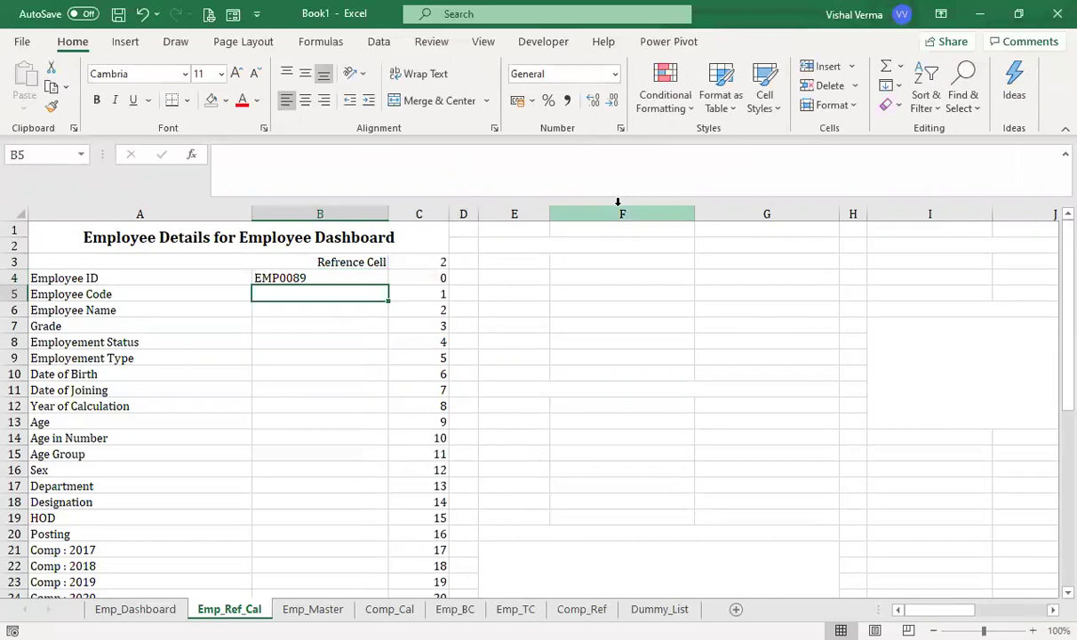
Copy the B4 formula down column B through the last field row, B44.
{"action": "left_click", "coordinate": [363, 278]}
{"action": "left_click_drag", "start_coordinate": [388, 286], "coordinate": [388, 301]}
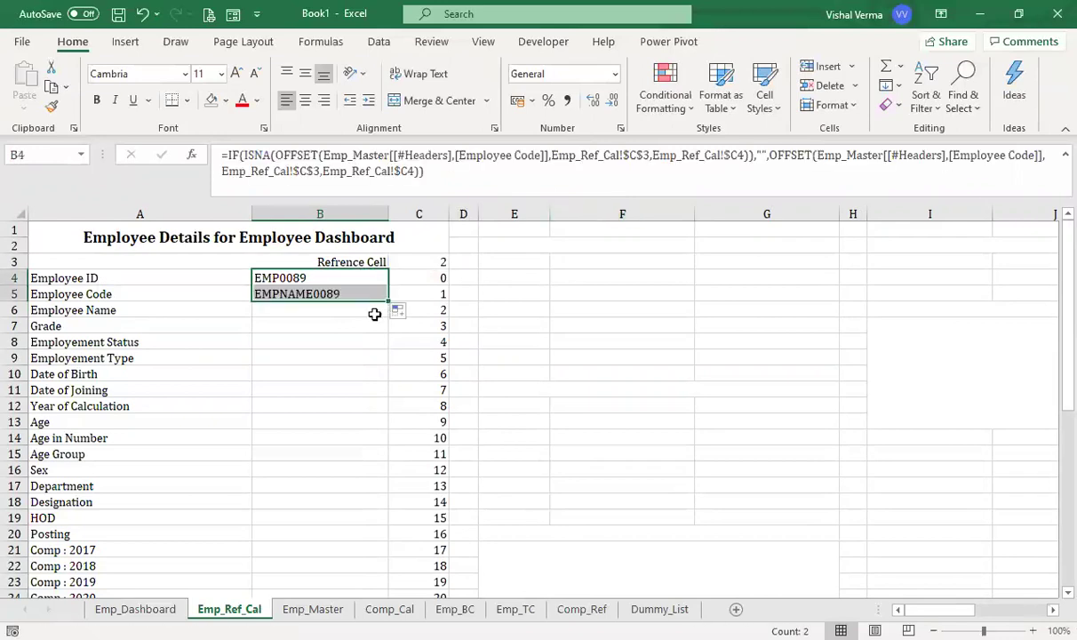
{"action": "left_click", "coordinate": [322, 294]}
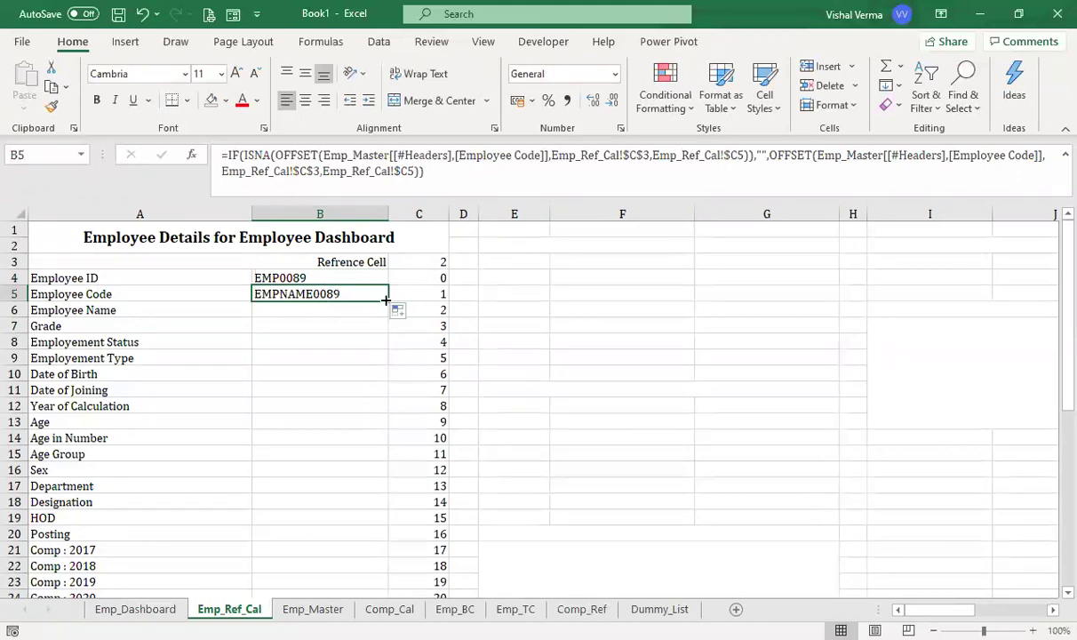
{"action": "double_click", "coordinate": [386, 301]}
{"action": "scroll", "coordinate": [351, 396], "scroll_direction": "down", "scroll_amount": 12}
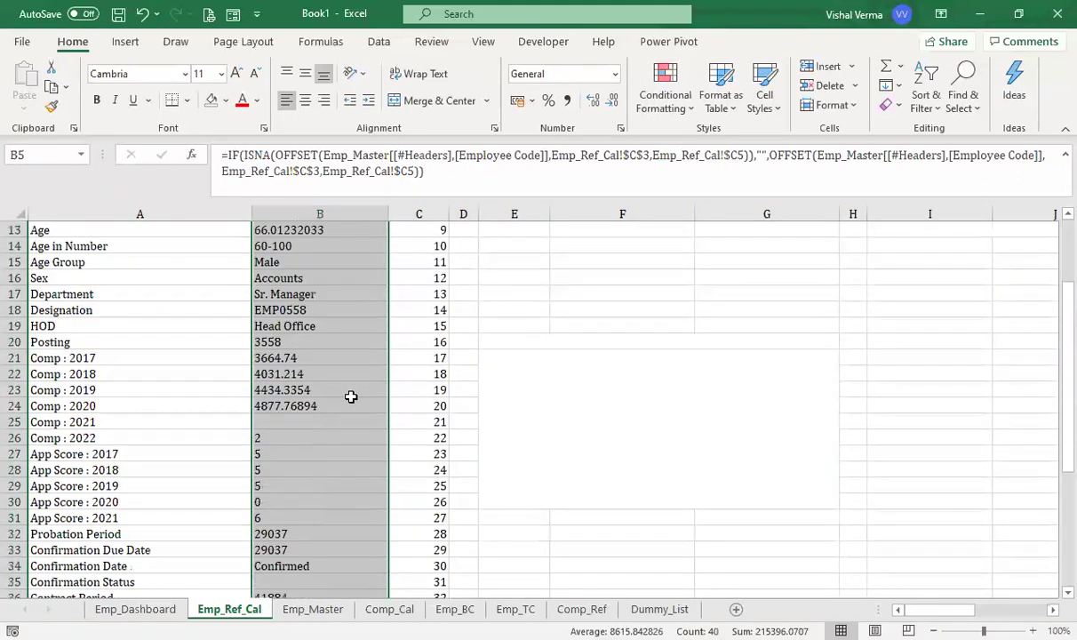
{"action": "scroll", "coordinate": [352, 397], "scroll_direction": "up", "scroll_amount": 12}
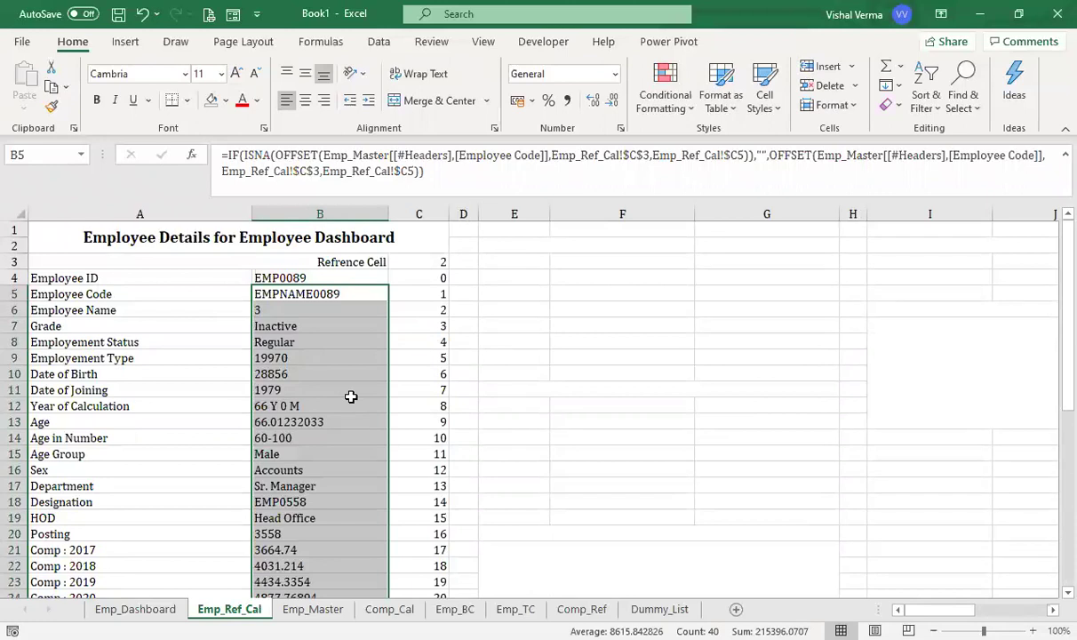
{"action": "left_click", "coordinate": [608, 372]}
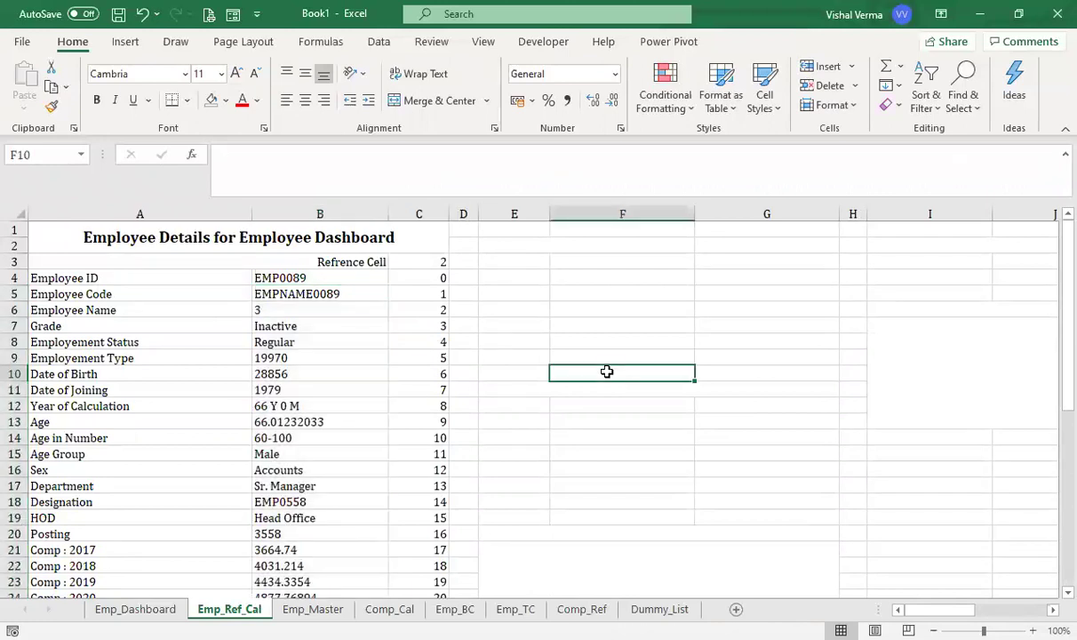
Choose EMP0011 in the Emp_Dashboard combo box and check the retrieved fields on Emp_Ref_Cal.
{"action": "left_click", "coordinate": [129, 609]}
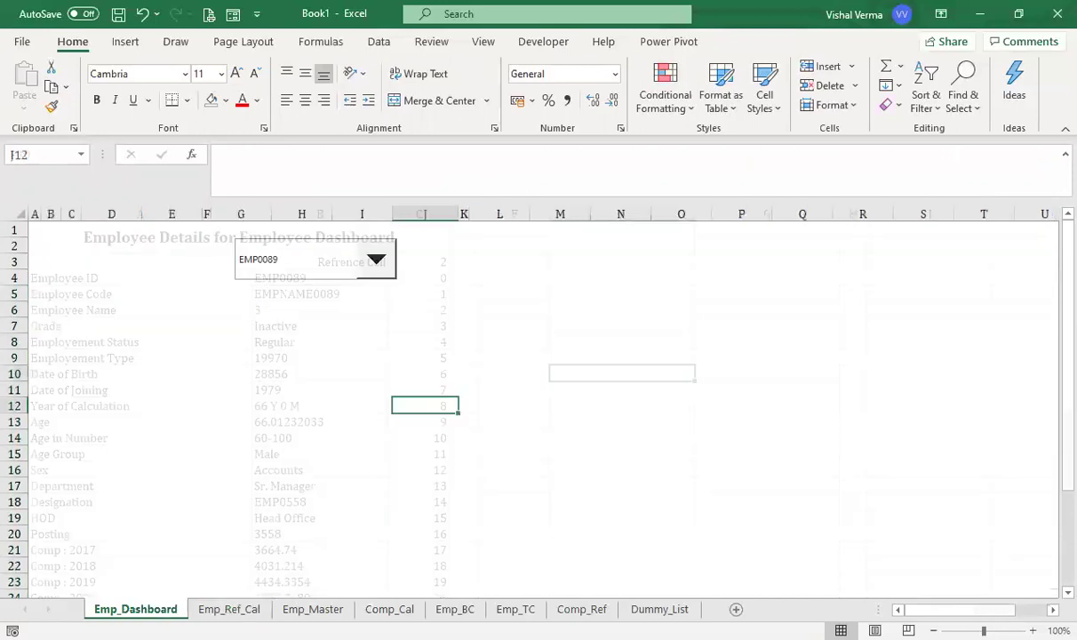
{"action": "left_click", "coordinate": [377, 269]}
{"action": "left_click", "coordinate": [327, 299]}
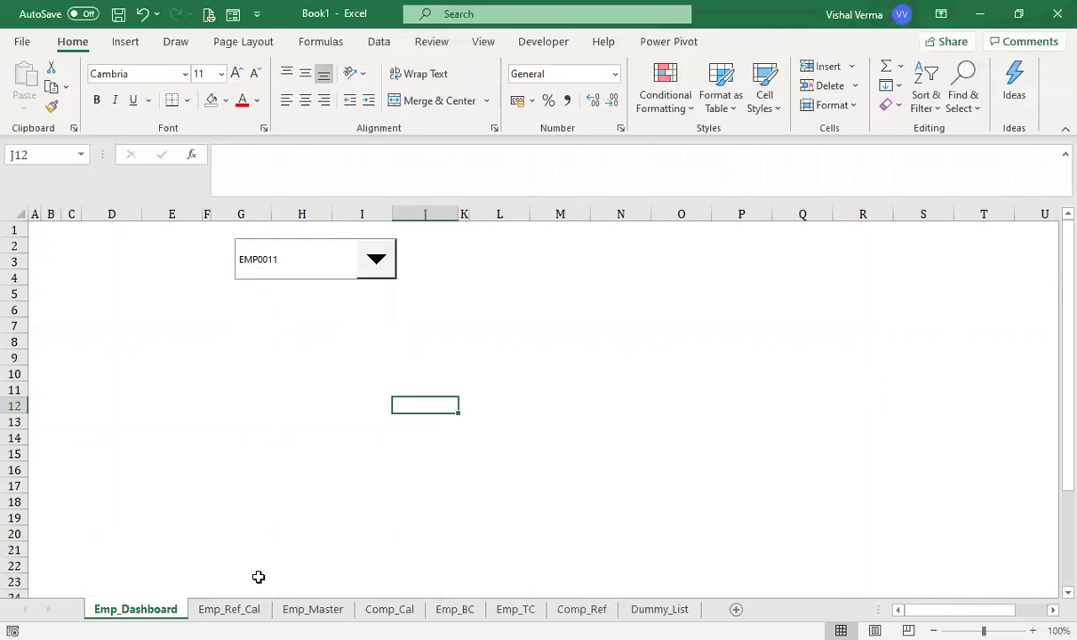
{"action": "left_click", "coordinate": [229, 609]}
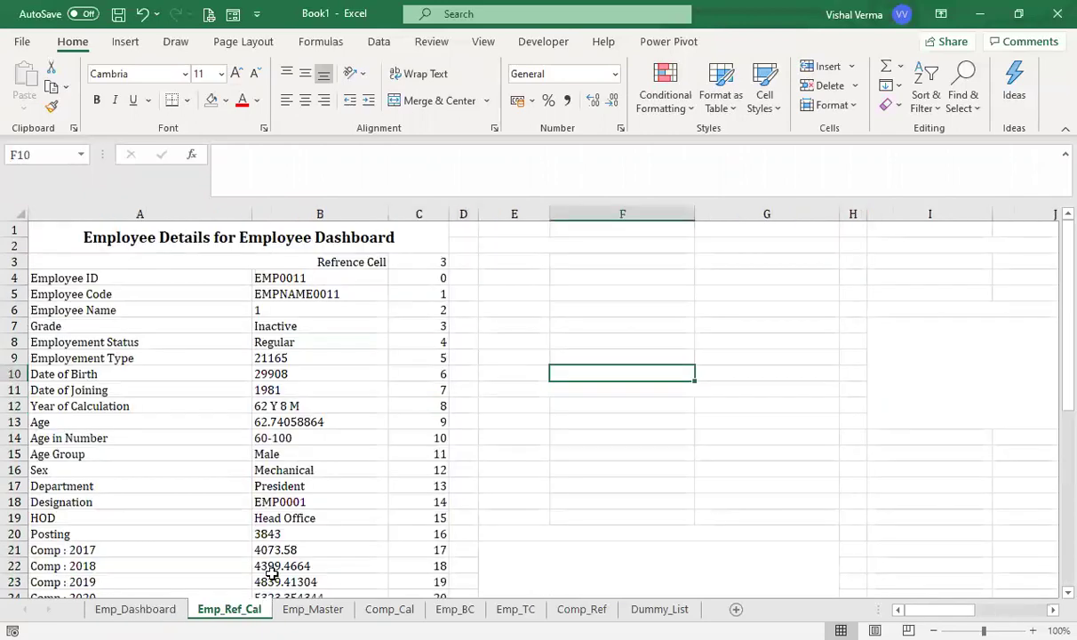
{"action": "scroll", "coordinate": [272, 462], "scroll_direction": "down", "scroll_amount": 9}
{"action": "scroll", "coordinate": [276, 464], "scroll_direction": "up", "scroll_amount": 9}
Format the compensation values in B20:B24 as numbers with no decimal places.
{"action": "scroll", "coordinate": [277, 464], "scroll_direction": "down", "scroll_amount": 4}
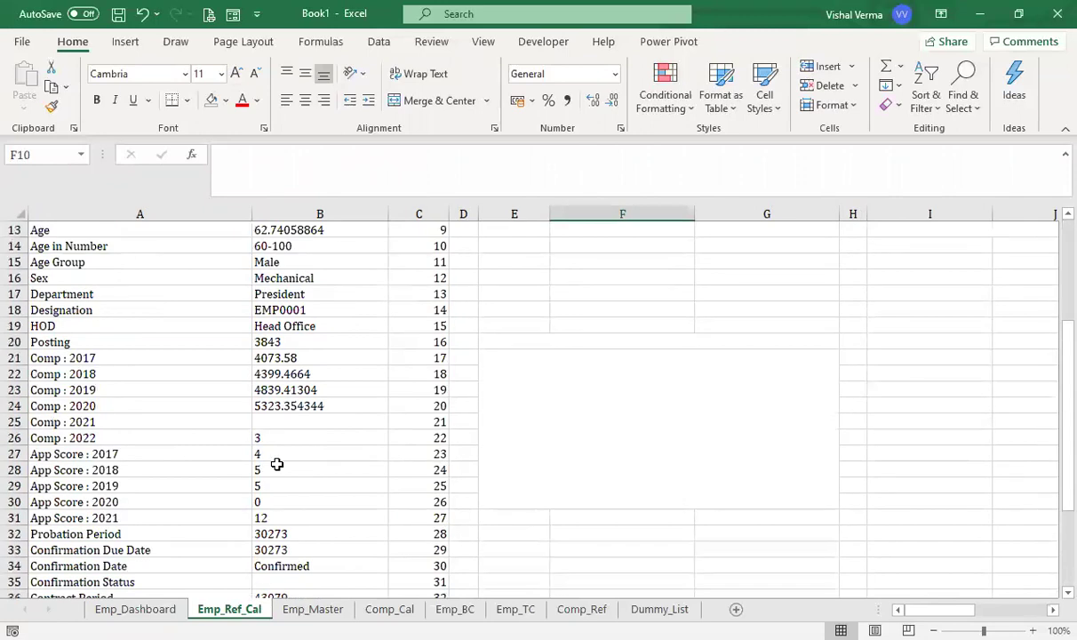
{"action": "left_click_drag", "start_coordinate": [284, 344], "coordinate": [289, 405]}
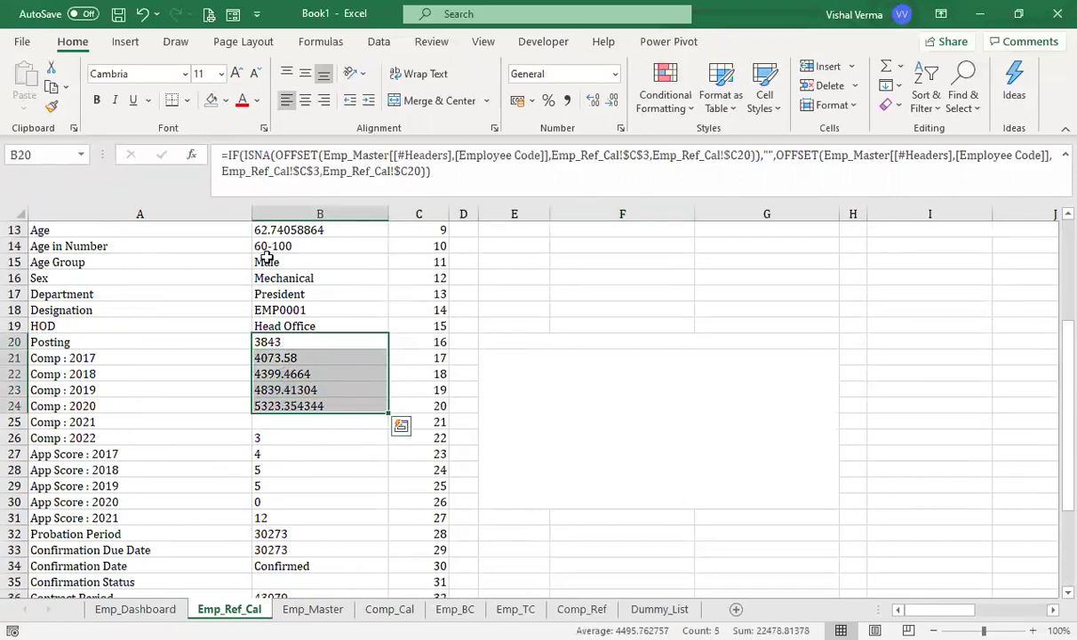
{"action": "left_click", "coordinate": [593, 101]}
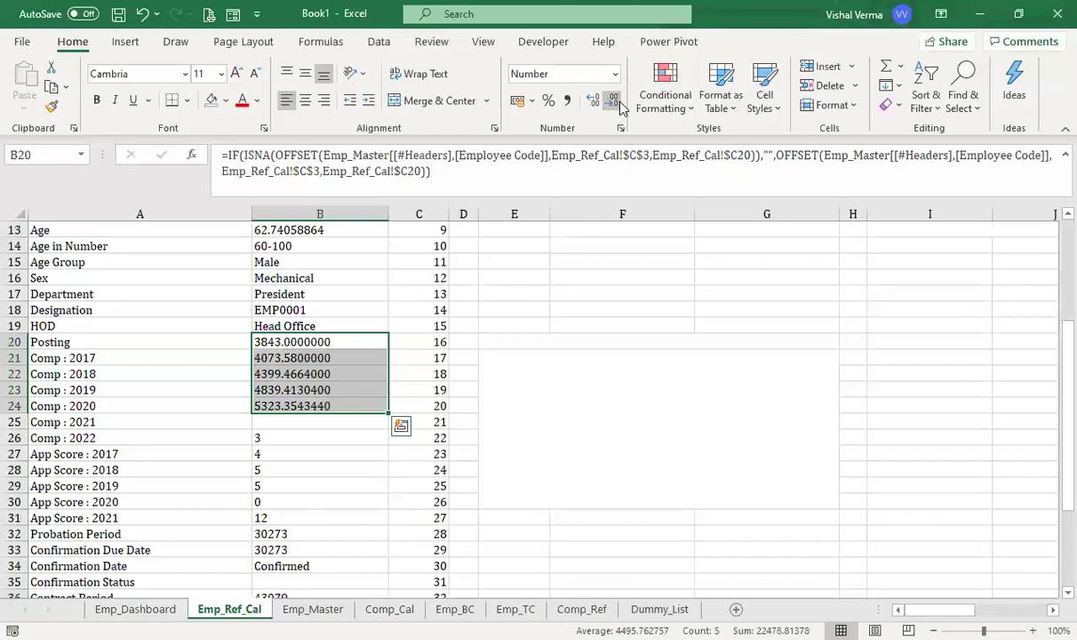
{"action": "left_click", "coordinate": [612, 101]}
{"action": "left_click", "coordinate": [611, 103]}
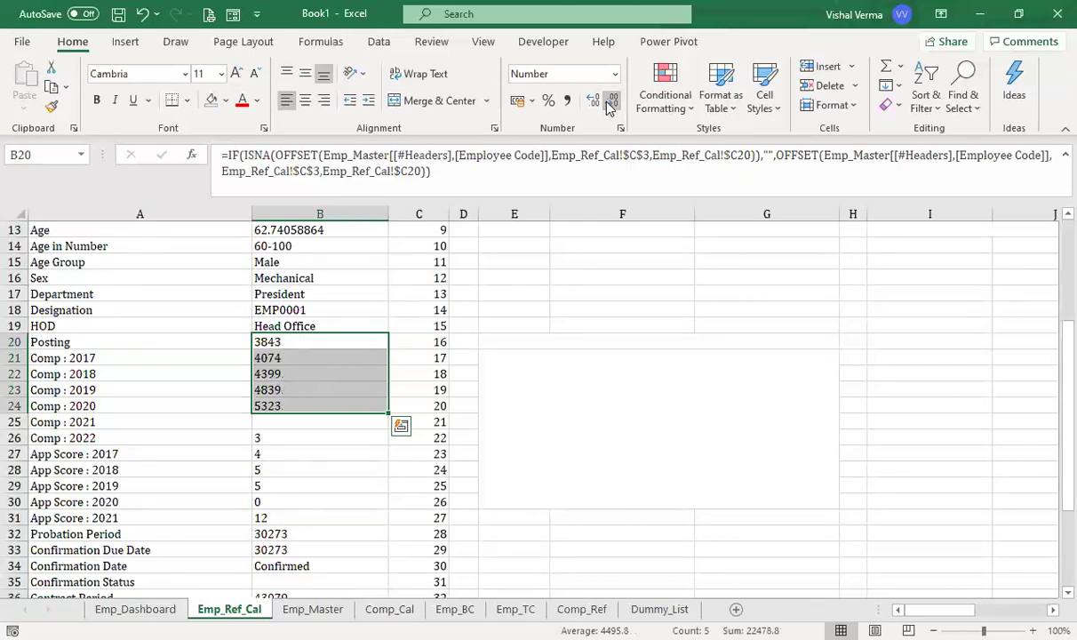
{"action": "scroll", "coordinate": [608, 408], "scroll_direction": "down", "scroll_amount": 1}
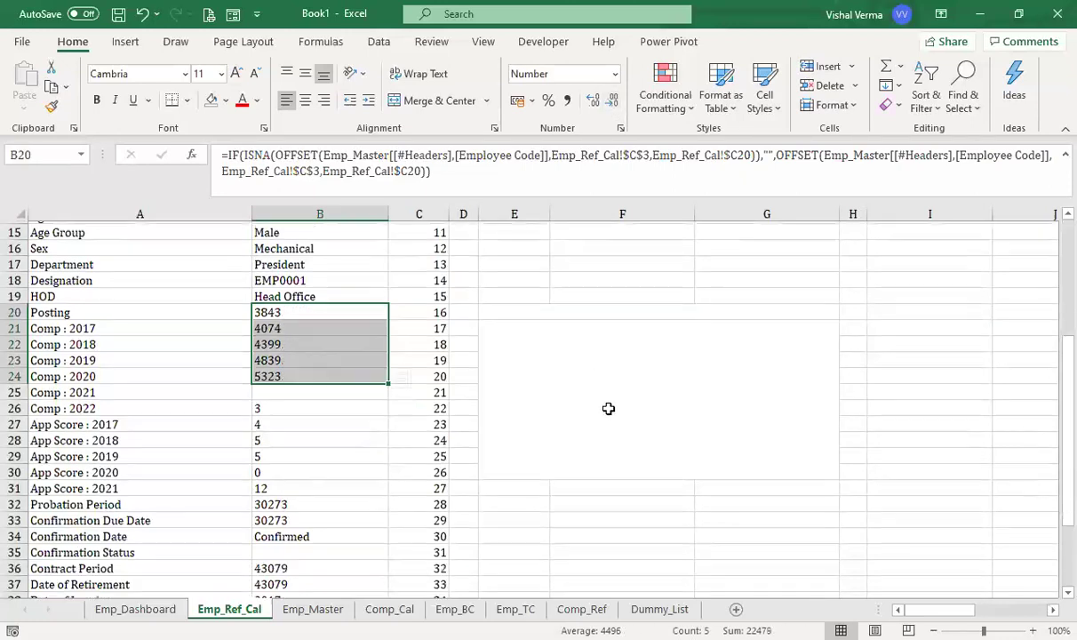
Apply the Long Date format to the date serial numbers in B9:B10.
{"action": "scroll", "coordinate": [608, 408], "scroll_direction": "up", "scroll_amount": 5}
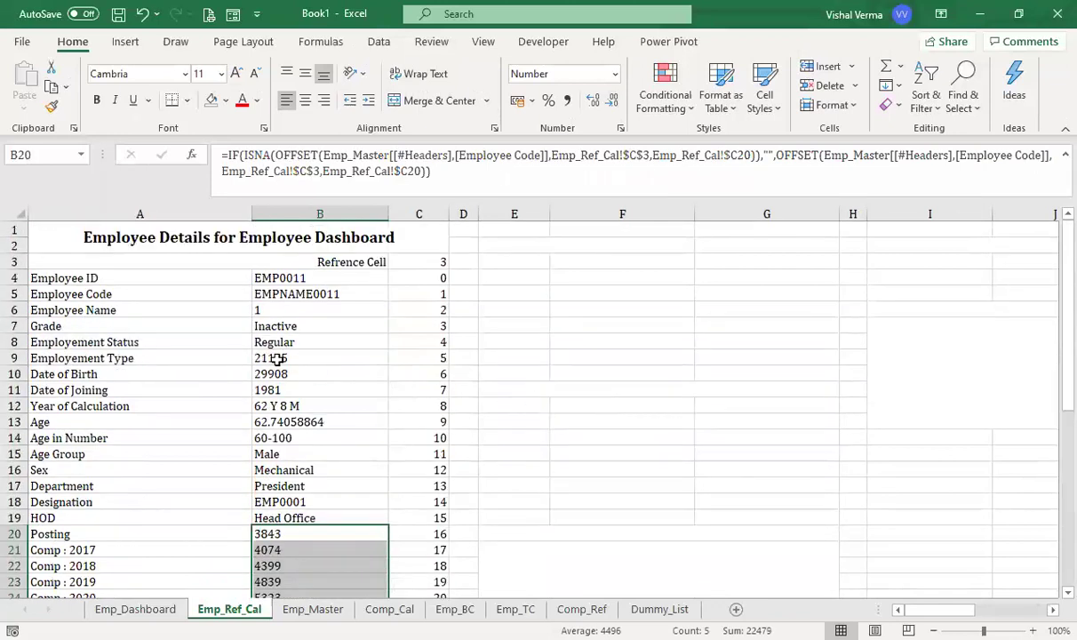
{"action": "mouse_move", "coordinate": [300, 357]}
{"action": "left_mouse_down"}
{"action": "mouse_move", "coordinate": [301, 380]}
{"action": "mouse_move", "coordinate": [300, 368]}
{"action": "left_mouse_up"}
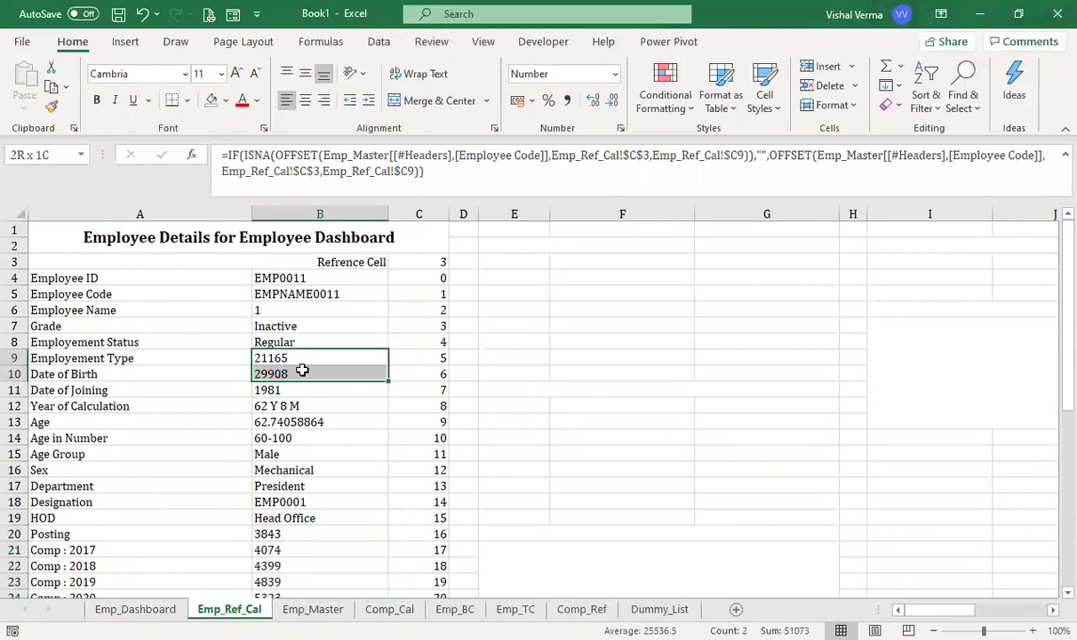
{"action": "left_click", "coordinate": [616, 77]}
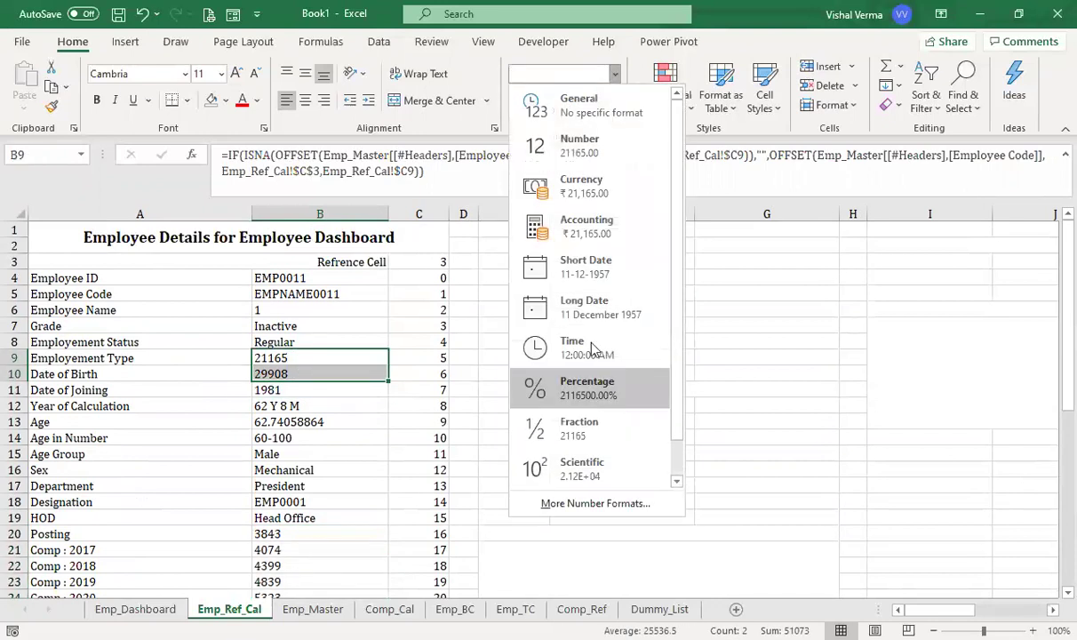
{"action": "left_click", "coordinate": [594, 312]}
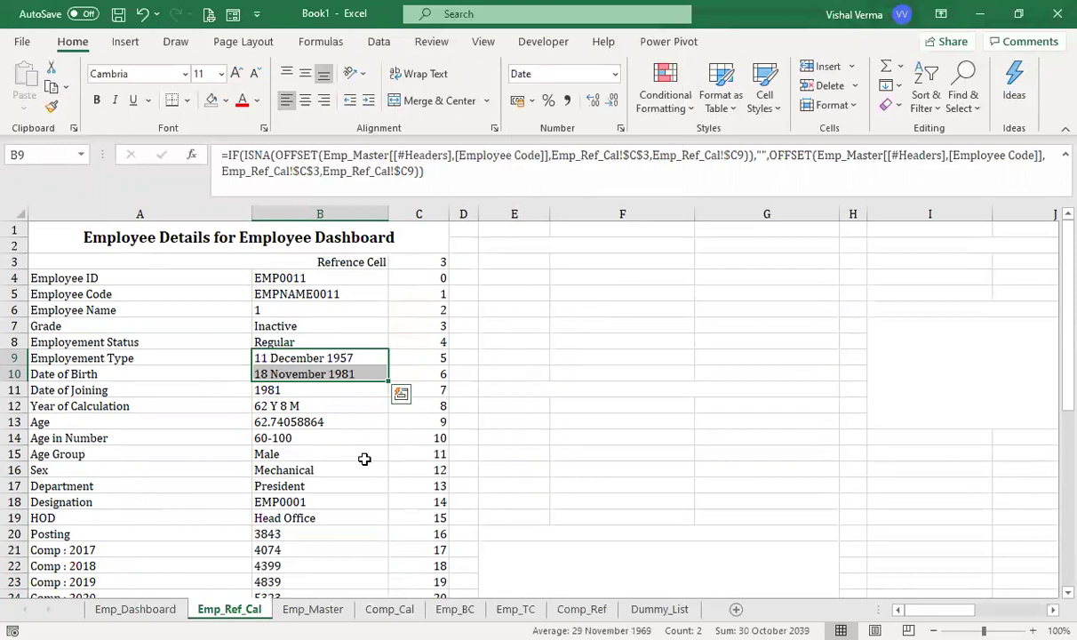
Reduce the numeric age value in B13 to two decimal places.
{"action": "left_click", "coordinate": [344, 423]}
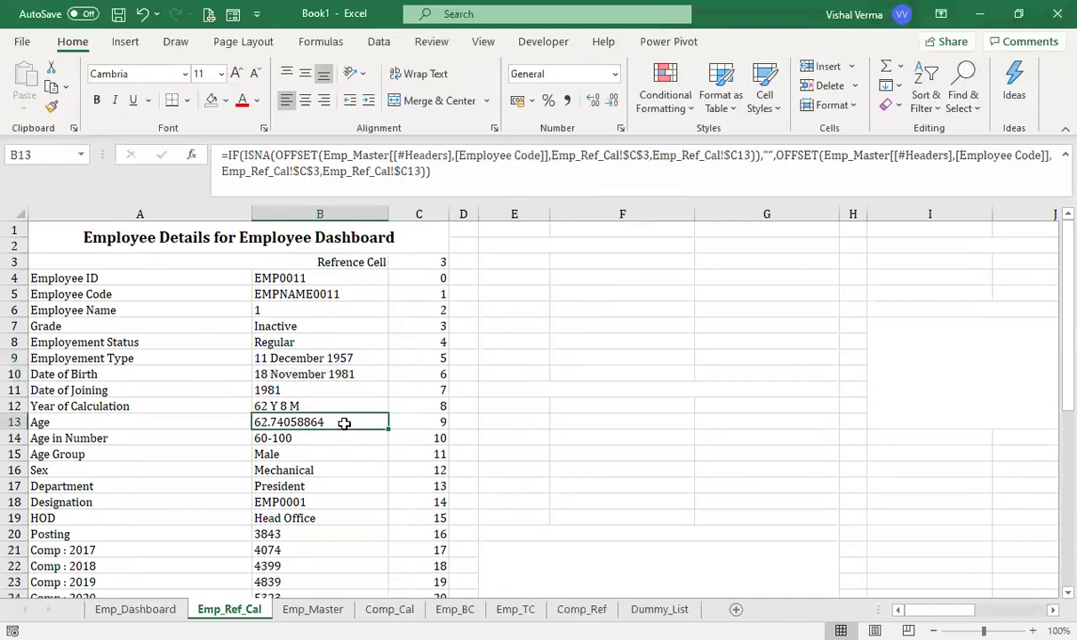
{"action": "left_click", "coordinate": [612, 102]}
{"action": "left_click", "coordinate": [611, 102]}
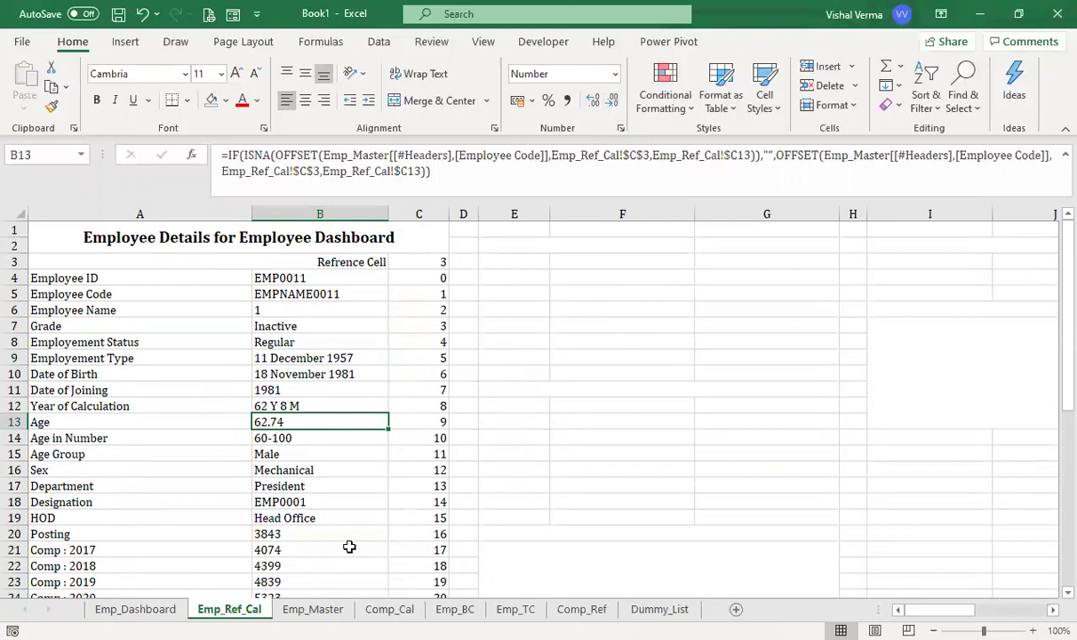
Check the field values on Emp_Ref_Cal, and inspect the Employee ID label in B5 and its linked value in G5 on Emp_Dashboard.
{"action": "scroll", "coordinate": [349, 547], "scroll_direction": "down", "scroll_amount": 1}
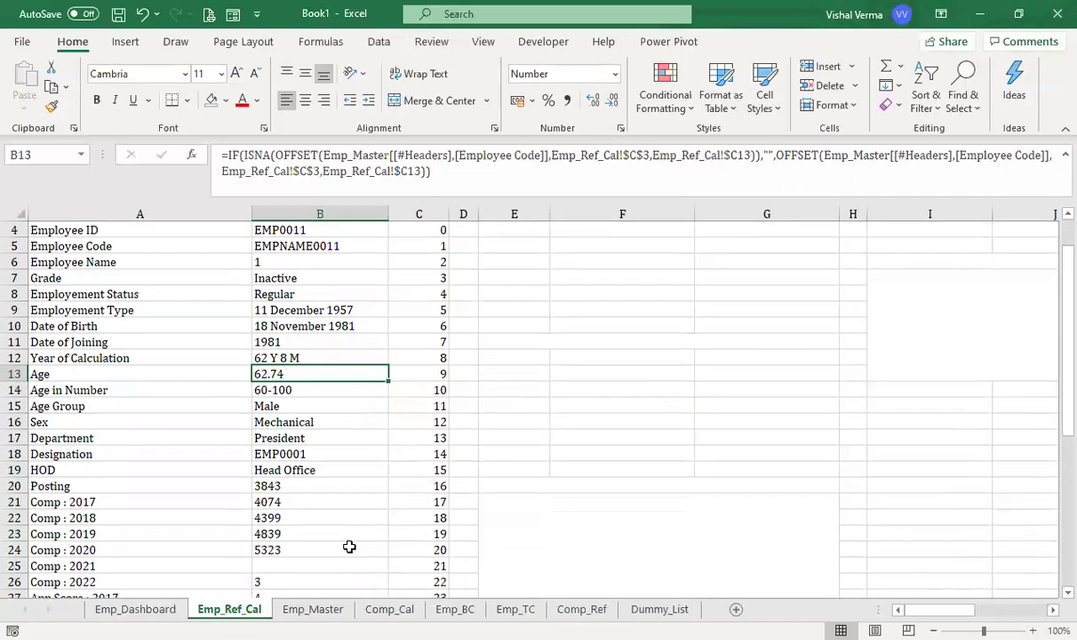
{"action": "left_click", "coordinate": [301, 485]}
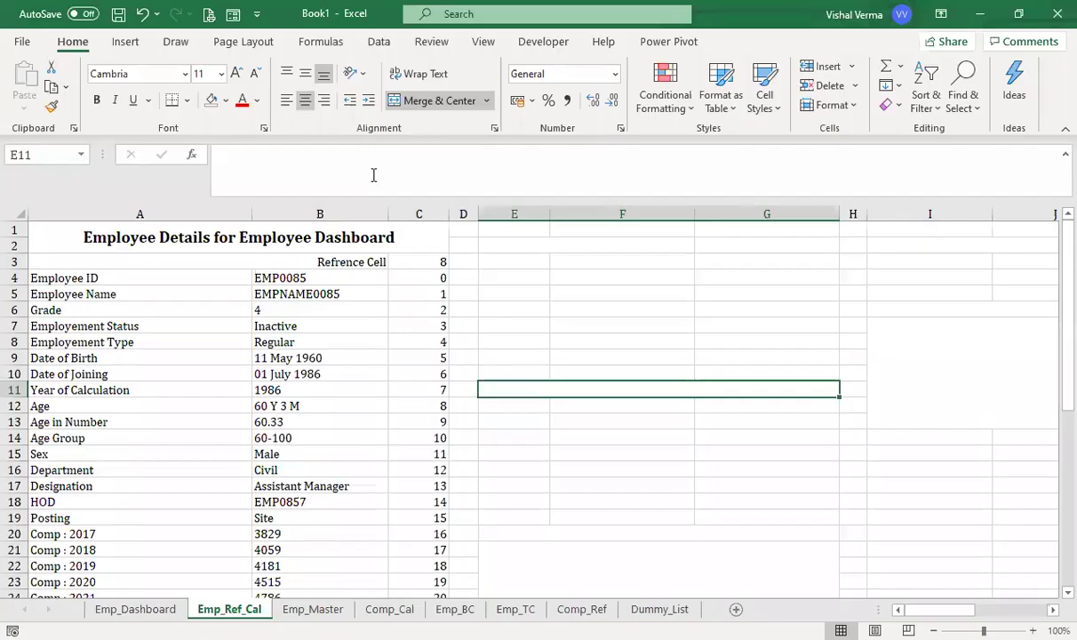
{"action": "scroll", "coordinate": [336, 308], "scroll_direction": "down", "scroll_amount": 1}
{"action": "scroll", "coordinate": [336, 307], "scroll_direction": "up", "scroll_amount": 1}
{"action": "left_click", "coordinate": [135, 609]}
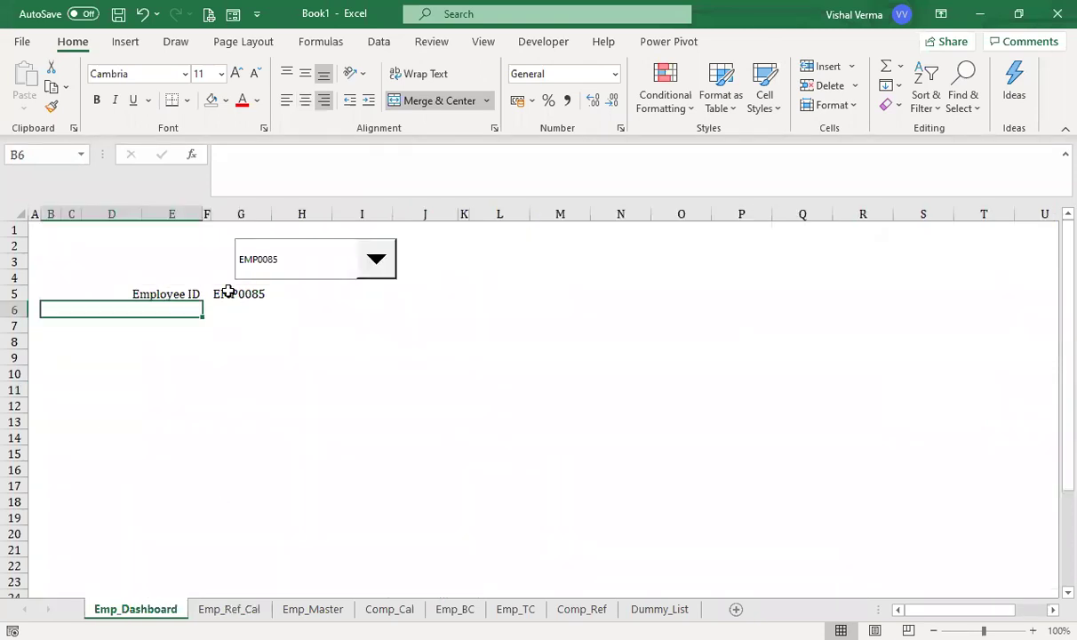
{"action": "left_click", "coordinate": [180, 293]}
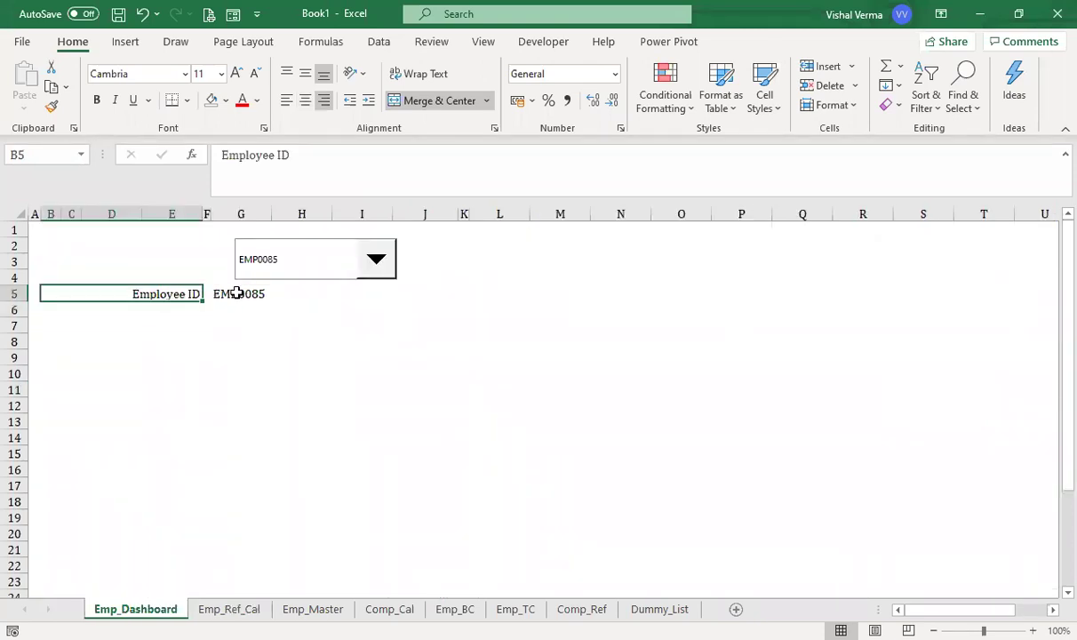
{"action": "left_click", "coordinate": [235, 294]}
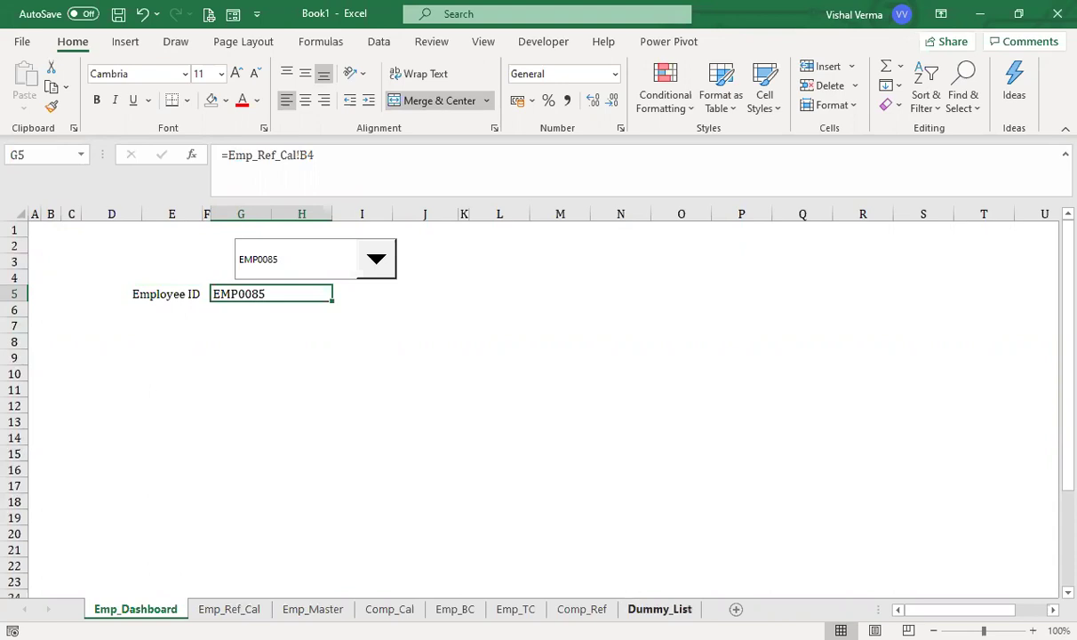
Review how the employee ID selection carries across the Emp_Dashboard, Dummy_List, Emp_Master and Emp_Ref_Cal sheets, including the full field list on Emp_Ref_Cal.
{"action": "left_click", "coordinate": [660, 609]}
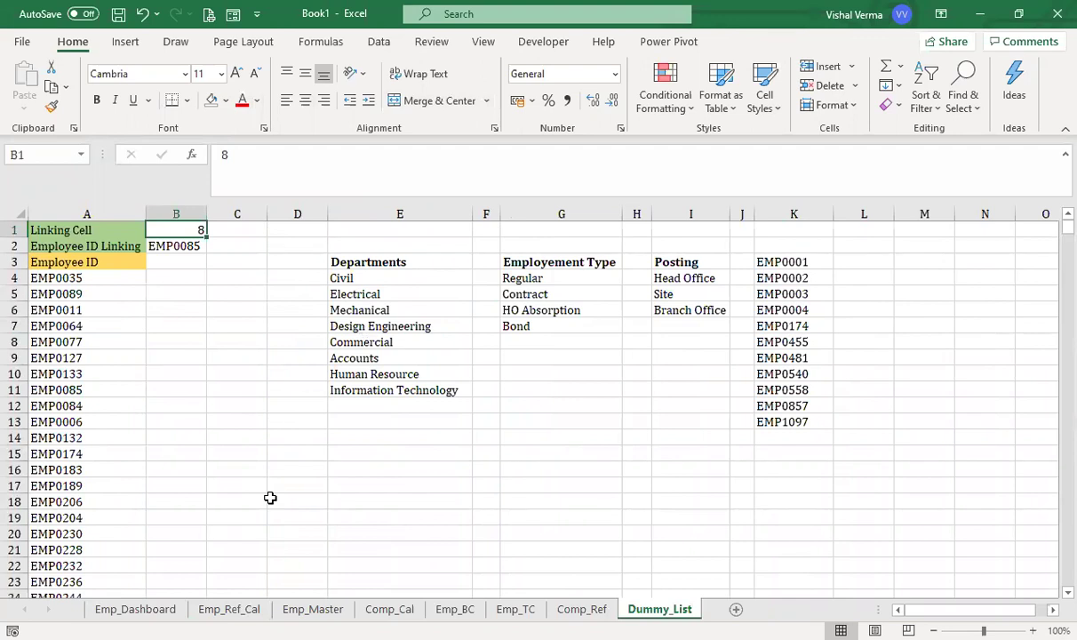
{"action": "left_click", "coordinate": [316, 608]}
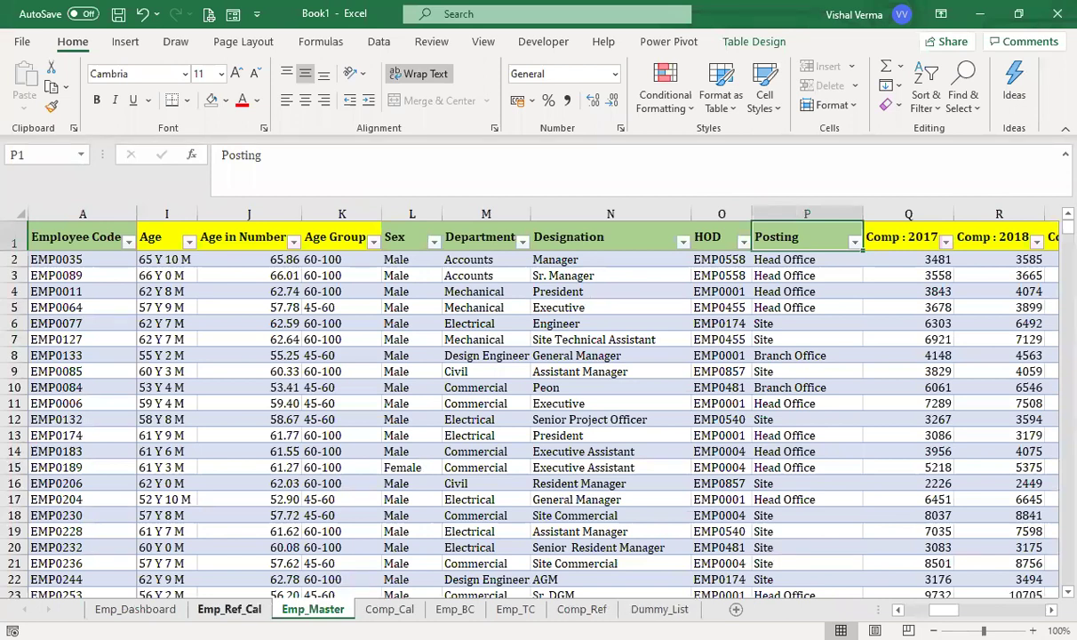
{"action": "left_click", "coordinate": [229, 609]}
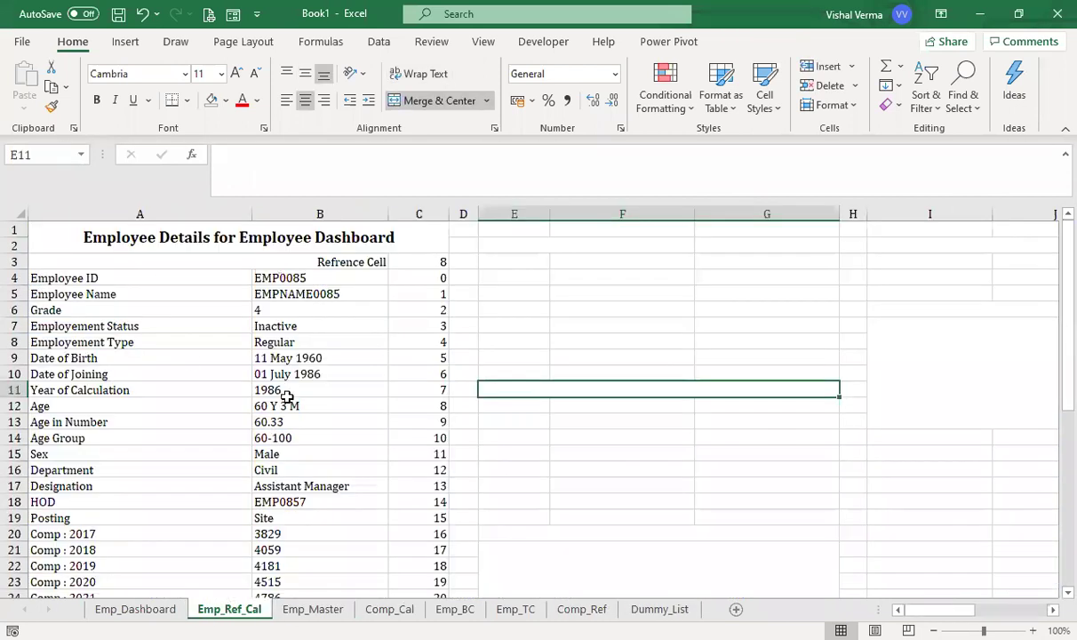
{"action": "left_click", "coordinate": [160, 610]}
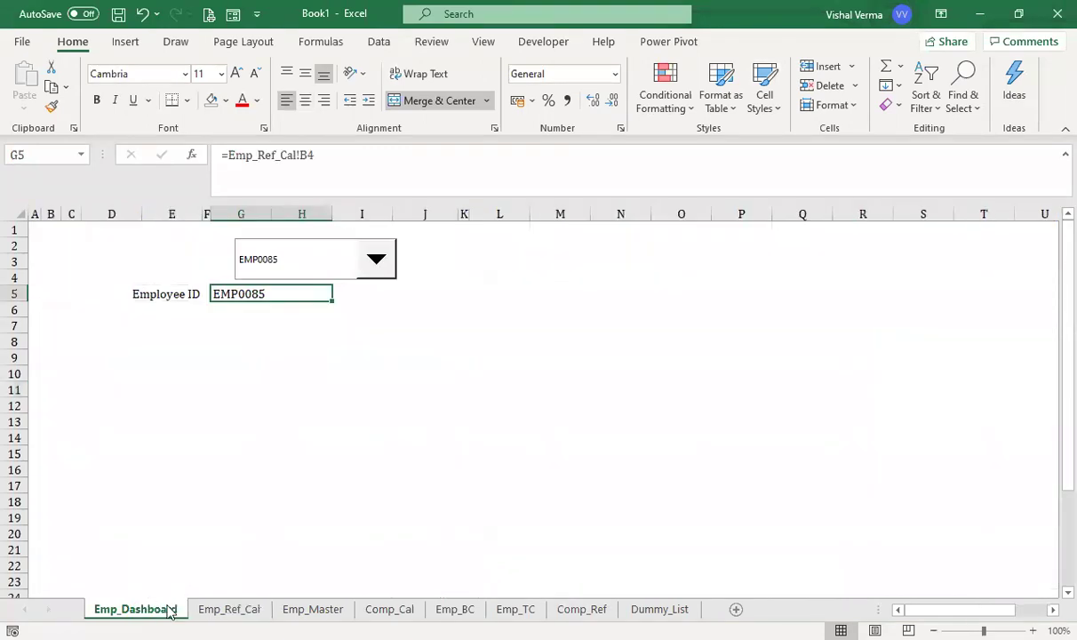
{"action": "left_click", "coordinate": [659, 608]}
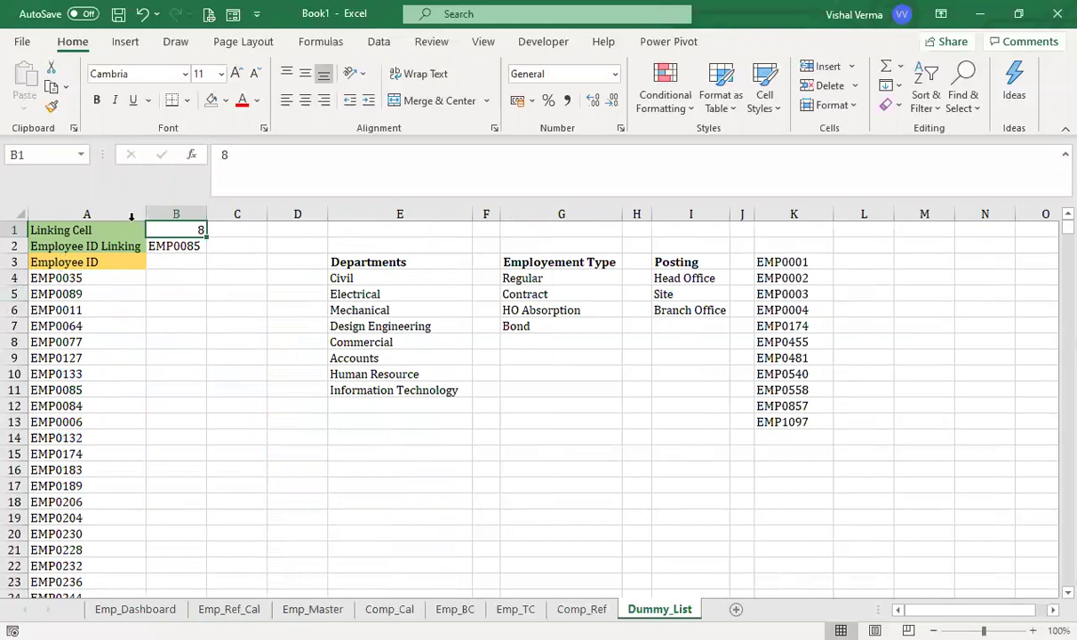
{"action": "left_click", "coordinate": [233, 612]}
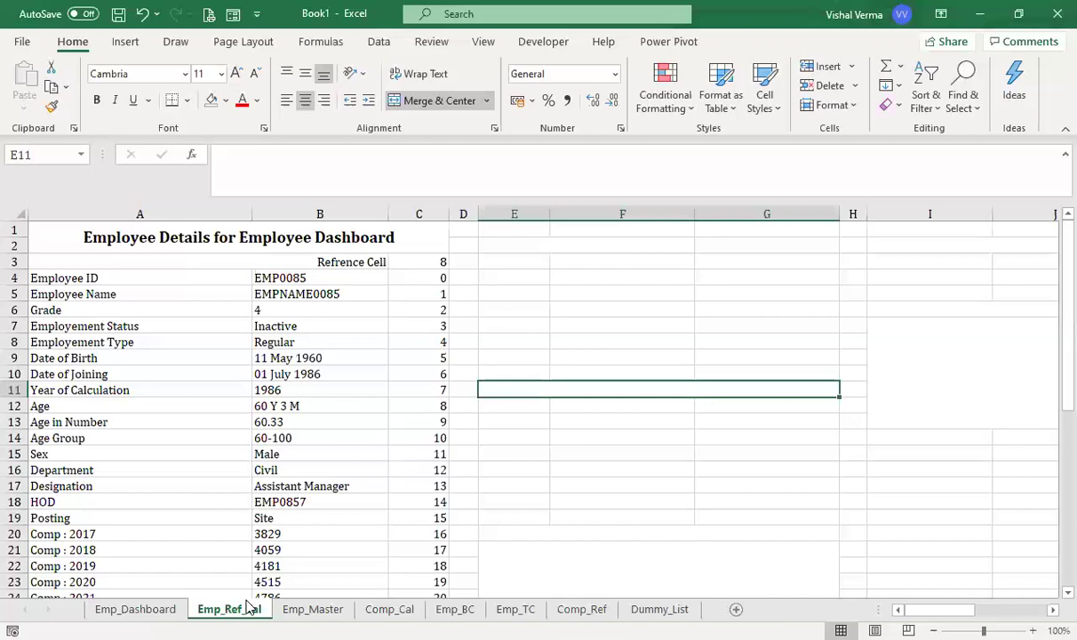
{"action": "left_click", "coordinate": [663, 610]}
{"action": "left_click", "coordinate": [135, 610]}
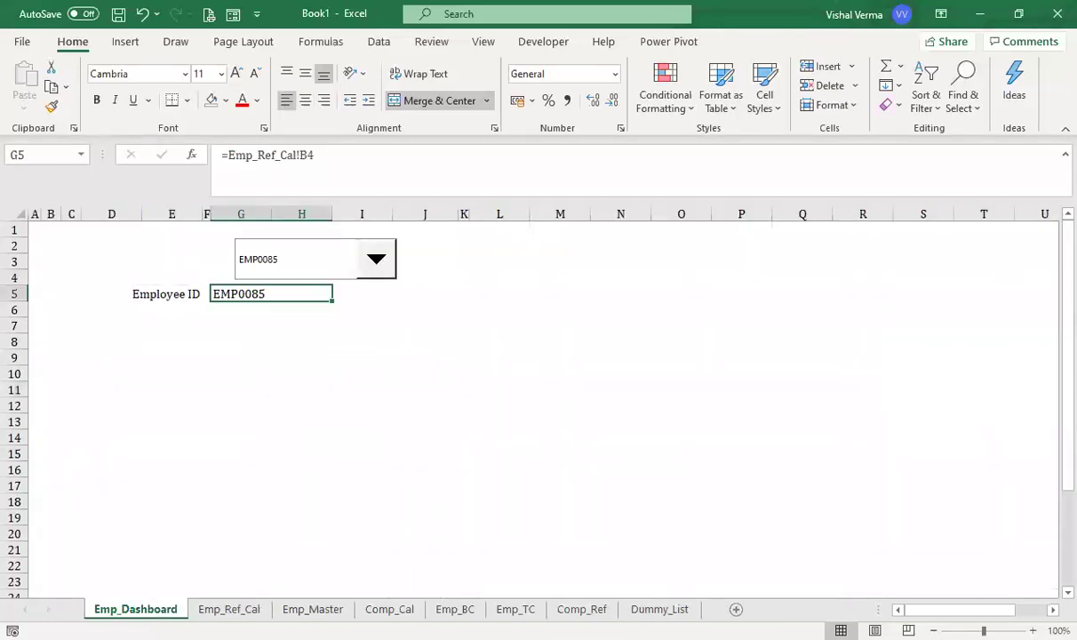
{"action": "left_click", "coordinate": [229, 609]}
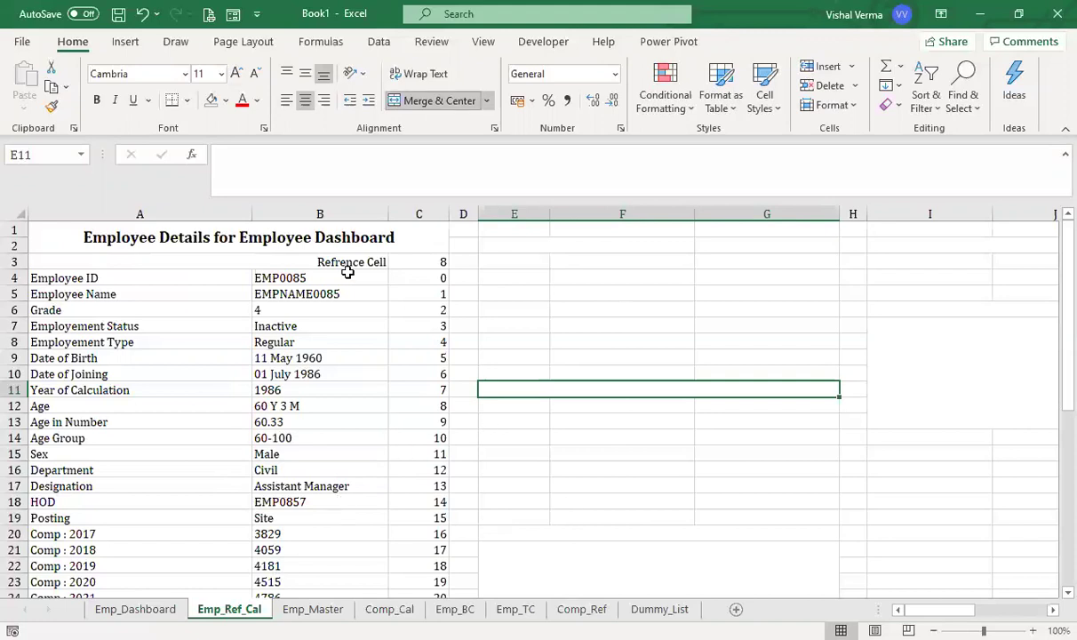
{"action": "left_click", "coordinate": [564, 248]}
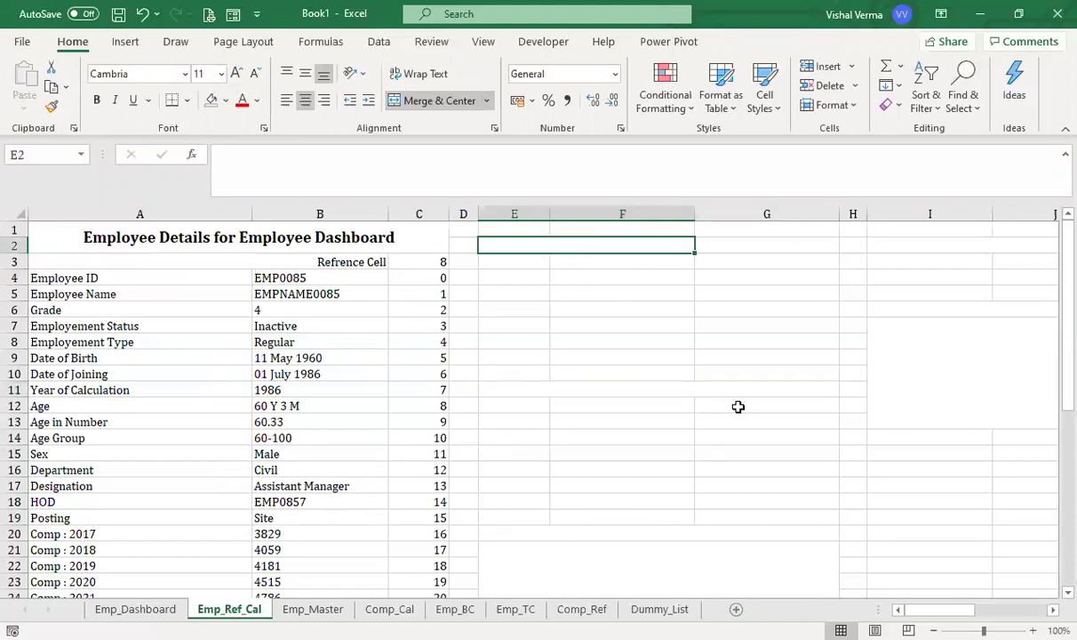
{"action": "scroll", "coordinate": [271, 431], "scroll_direction": "down", "scroll_amount": 7}
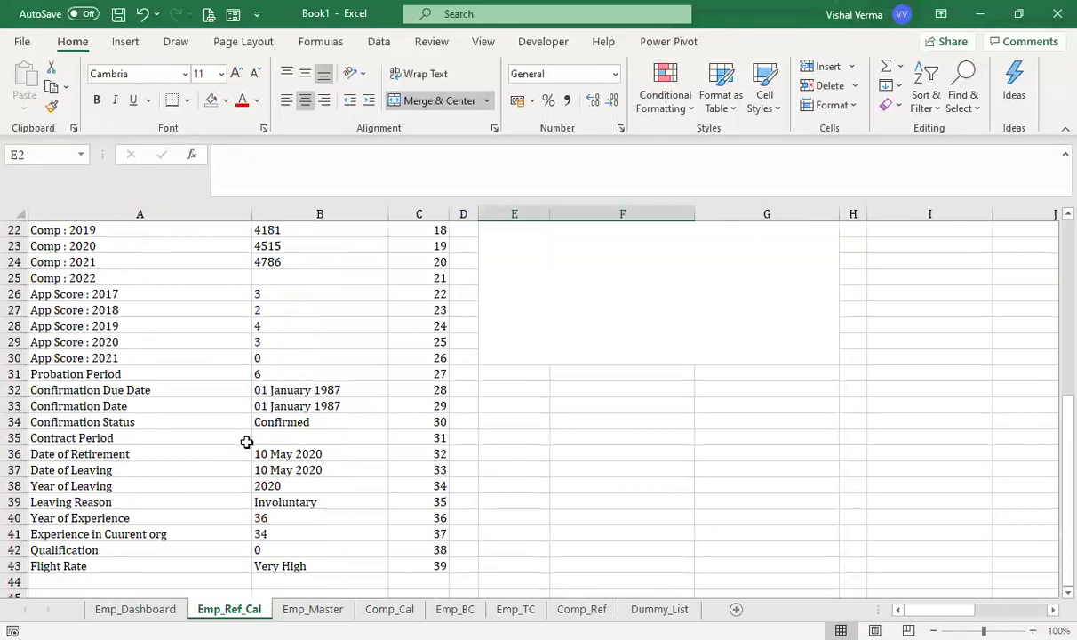
{"action": "scroll", "coordinate": [309, 466], "scroll_direction": "up", "scroll_amount": 7}
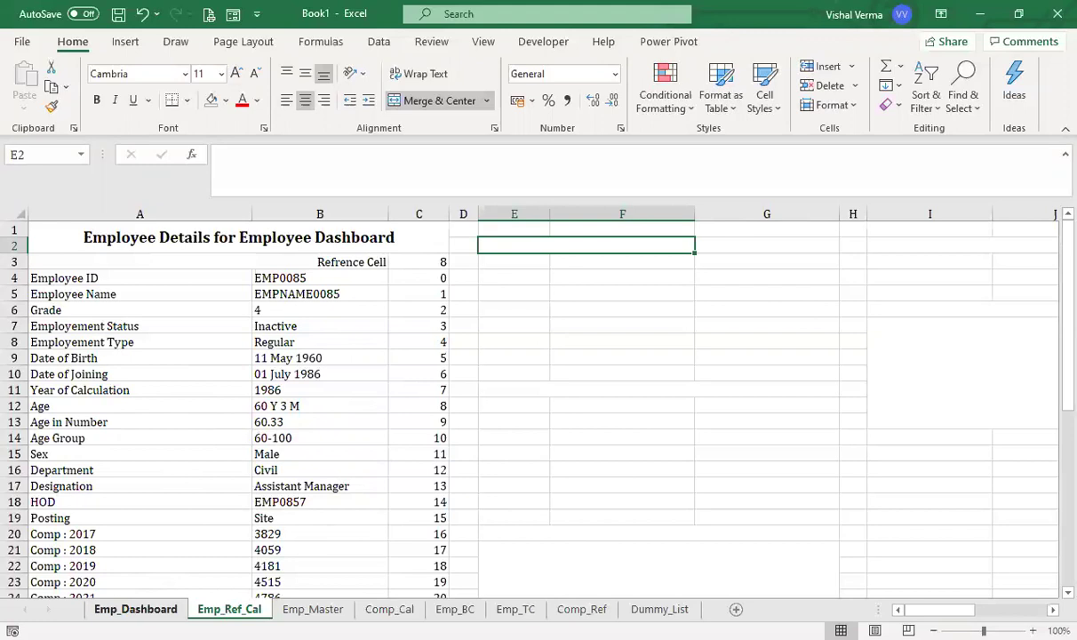
{"action": "left_click", "coordinate": [135, 609]}
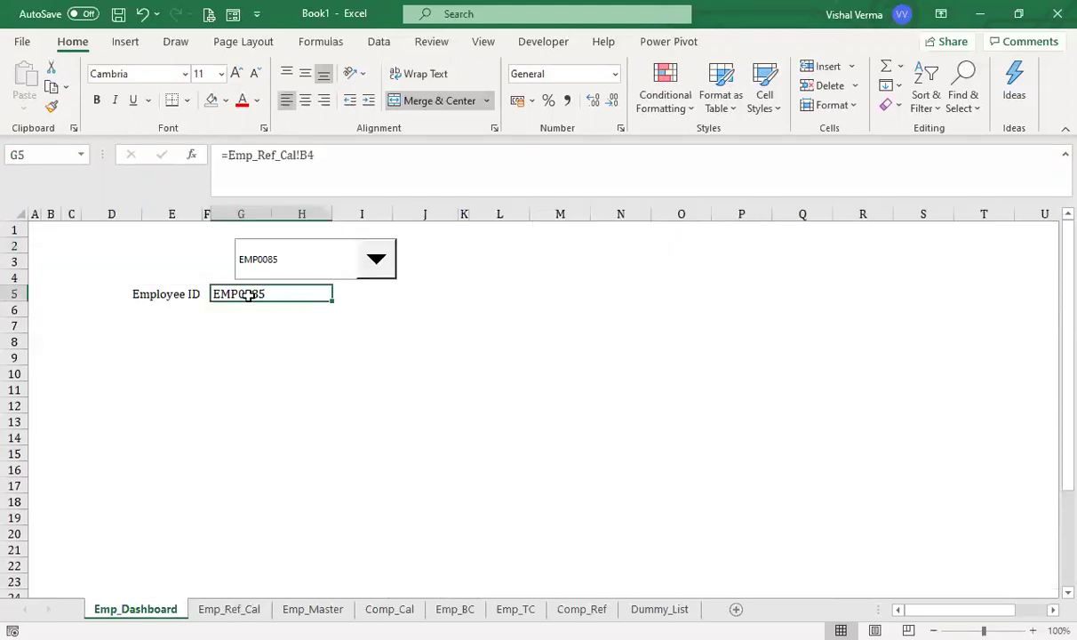
Enter the heading "Compensation Details" in the merged cell E2 on Emp_Ref_Cal.
{"action": "left_click", "coordinate": [229, 609]}
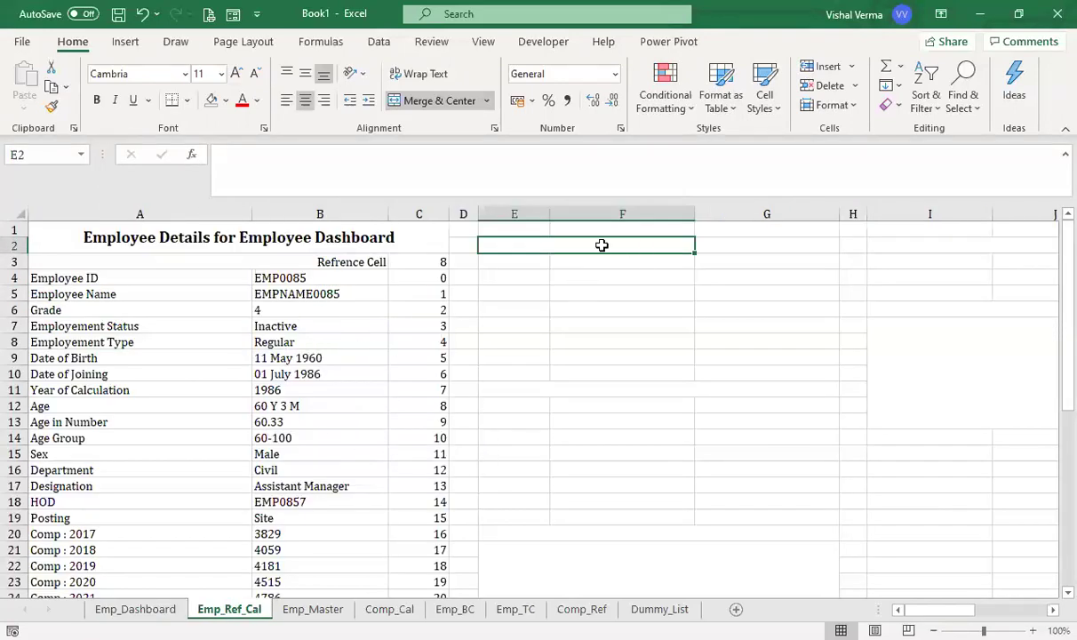
{"action": "type", "text": "Come"}
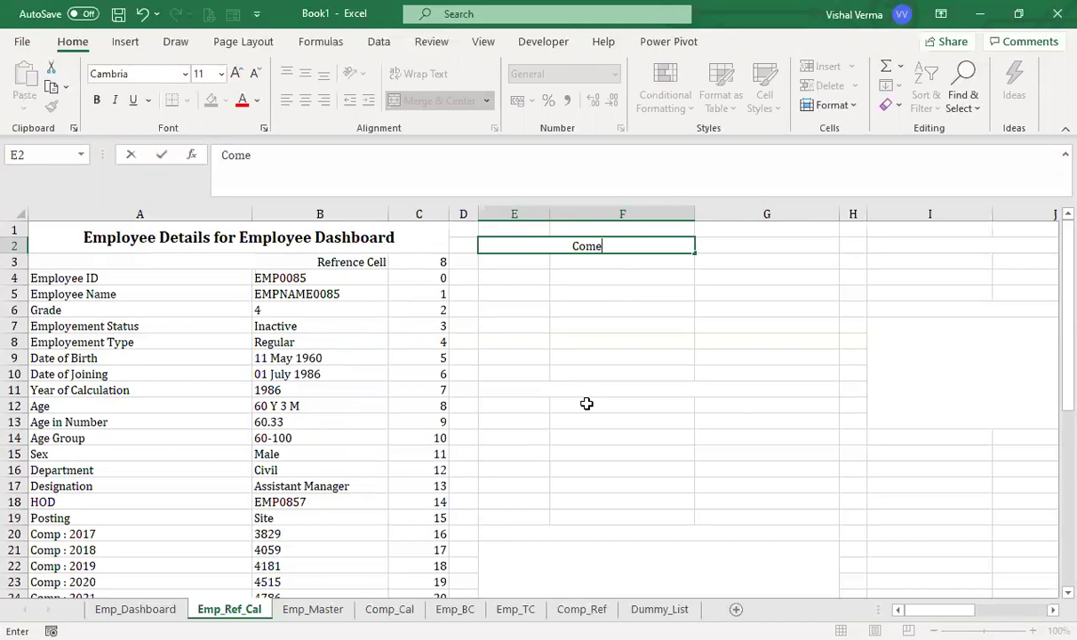
{"action": "key", "text": "BackSpace"}
{"action": "type", "text": "pensation Details"}
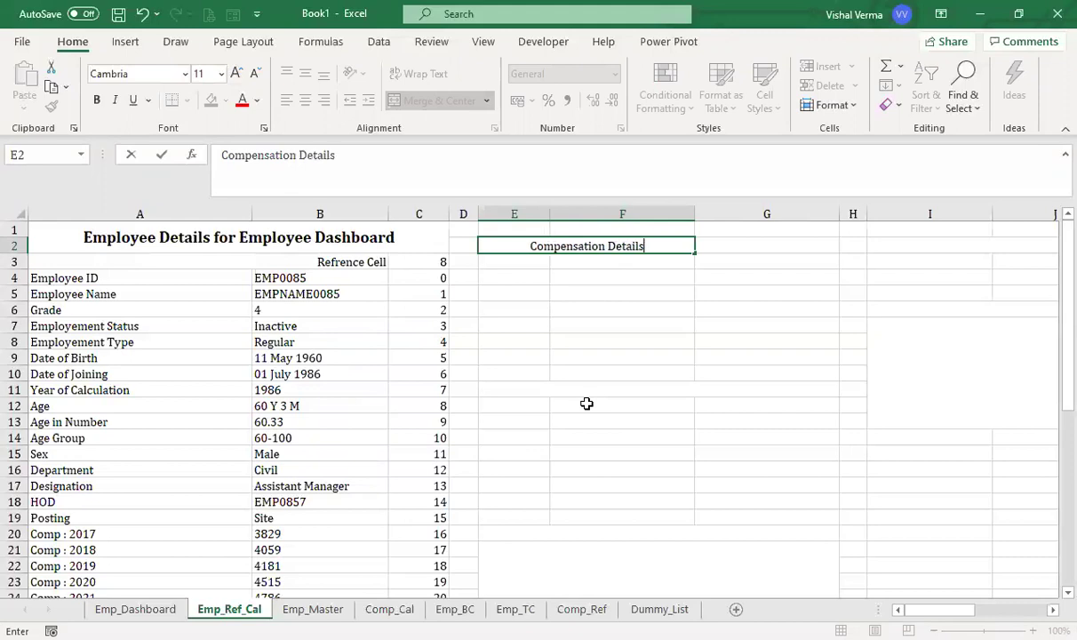
{"action": "key", "text": "Return"}
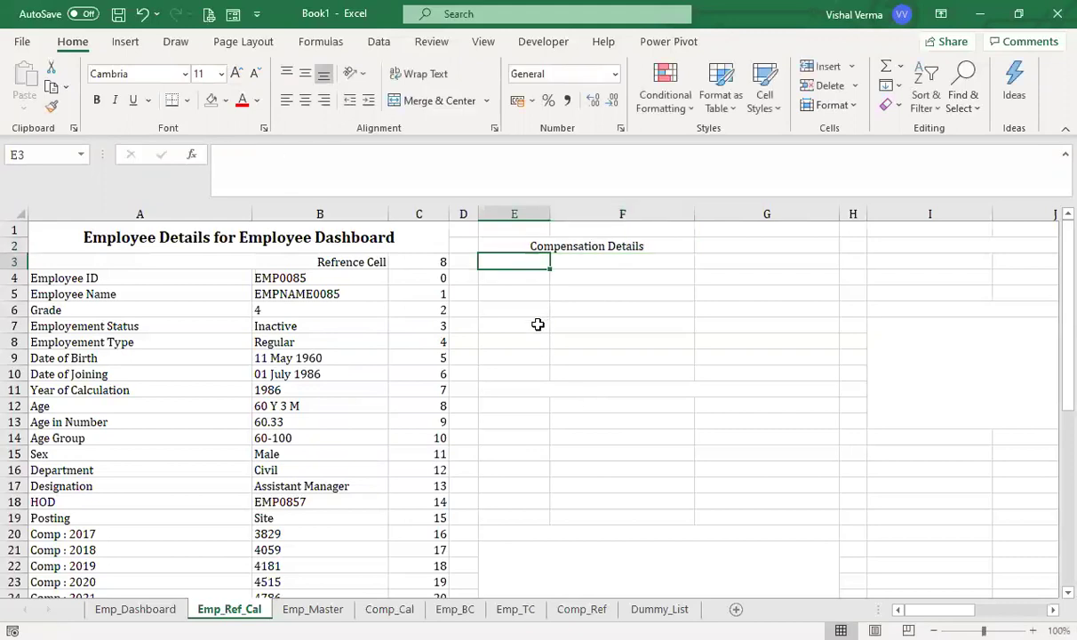
Copy the compensation year labels Comp : 2017 to Comp : 2022 from A20:A25 into E3:E8 beneath the Compensation Details heading.
{"action": "left_click", "coordinate": [173, 532]}
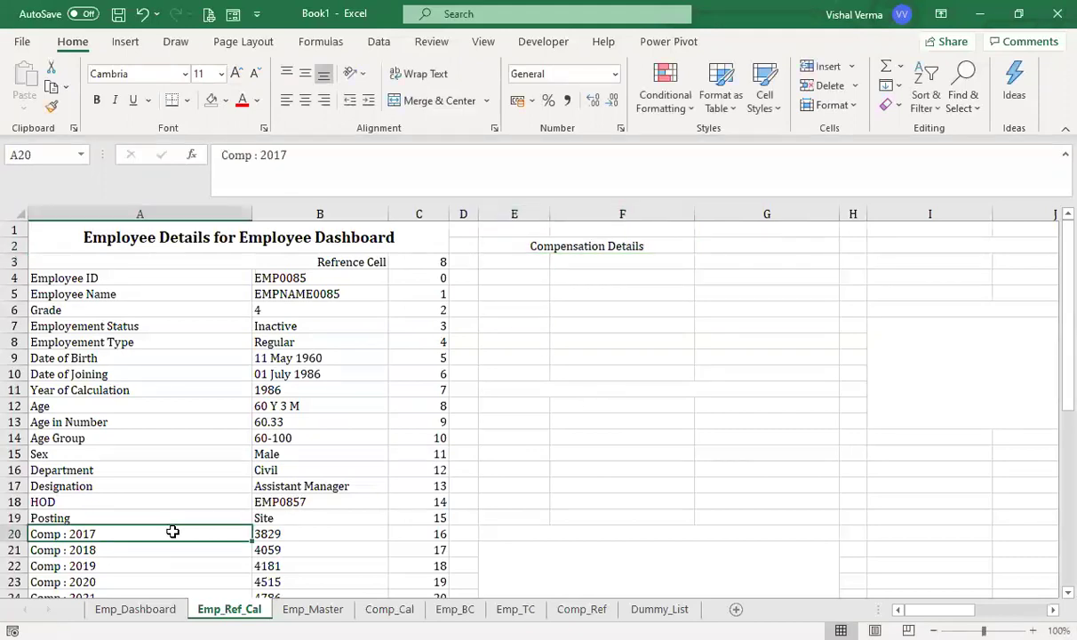
{"action": "key", "text": "shift+Down"}
{"action": "key", "text": "shift+Down"}
{"action": "key", "text": "shift+Down"}
{"action": "key", "text": "shift+Down"}
{"action": "key", "text": "shift+Down"}
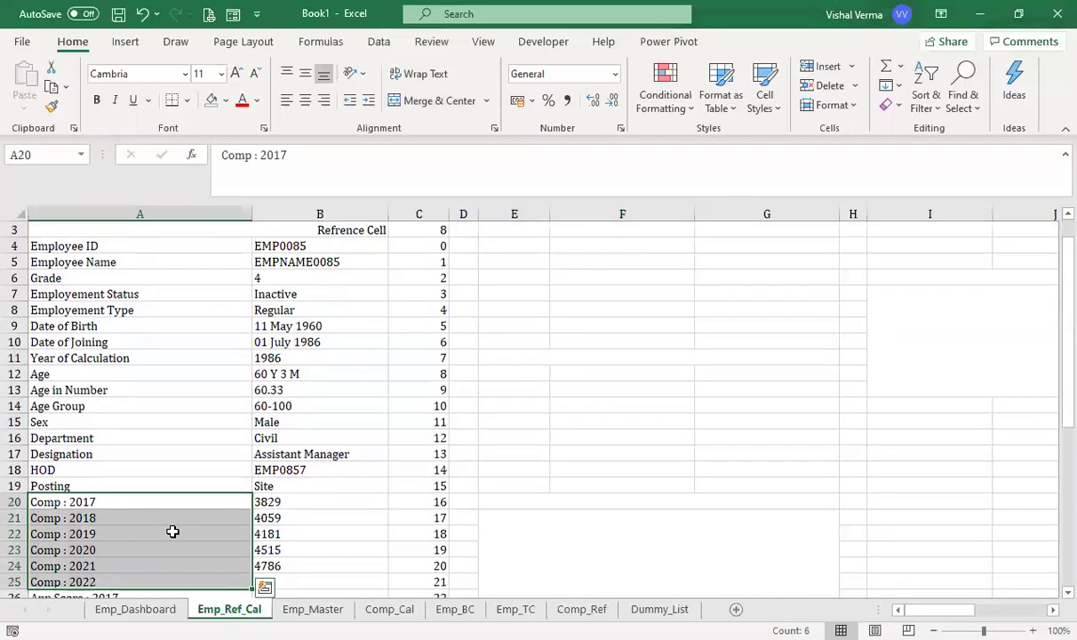
{"action": "key", "text": "ctrl+c"}
{"action": "scroll", "coordinate": [511, 497], "scroll_direction": "up", "scroll_amount": 1}
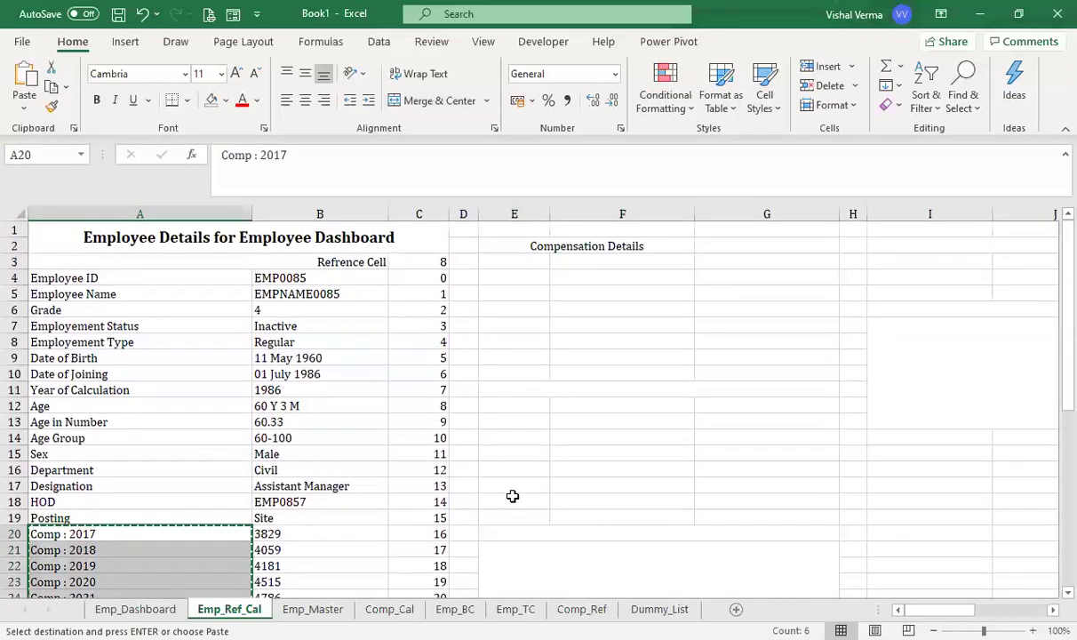
{"action": "left_click", "coordinate": [509, 262]}
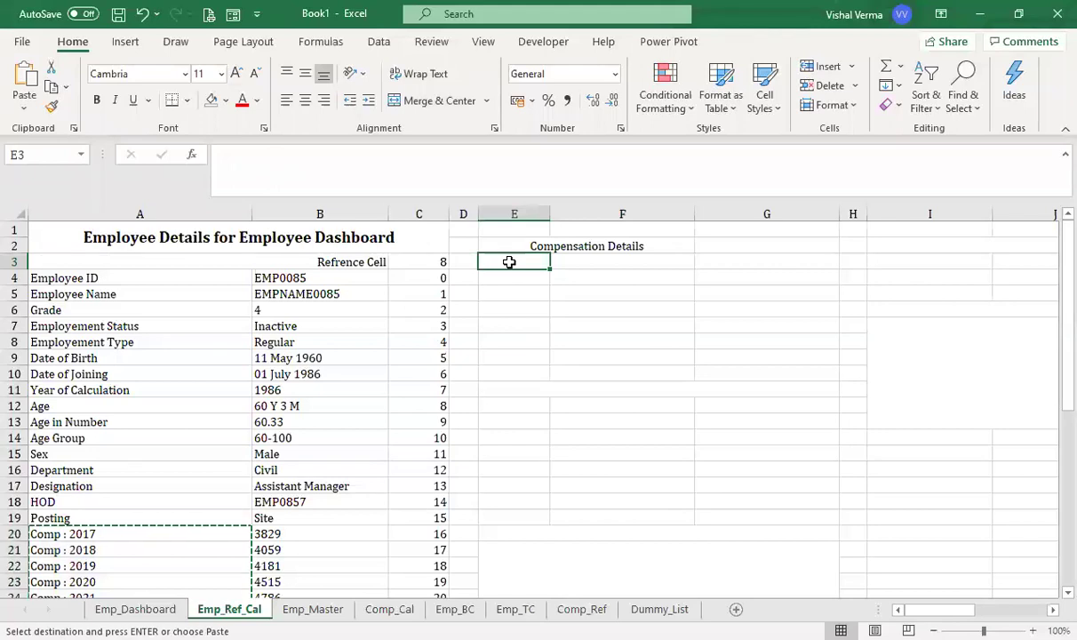
{"action": "key", "text": "ctrl+v"}
Link F3 to the 2017 compensation value with =B20 and fill the formula down through F8.
{"action": "left_click", "coordinate": [613, 263]}
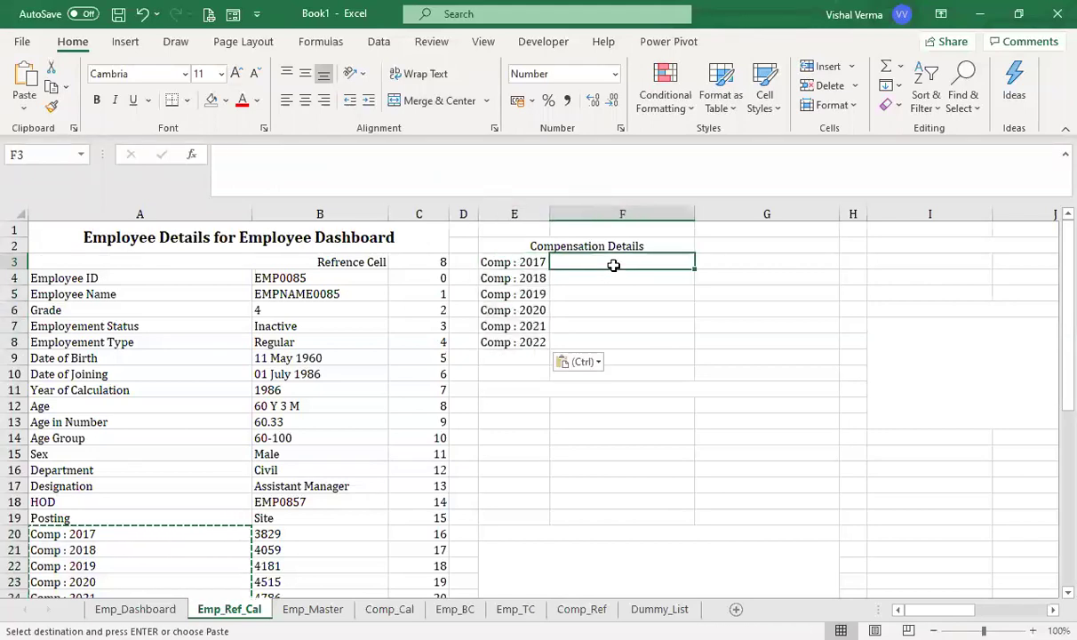
{"action": "type", "text": "="}
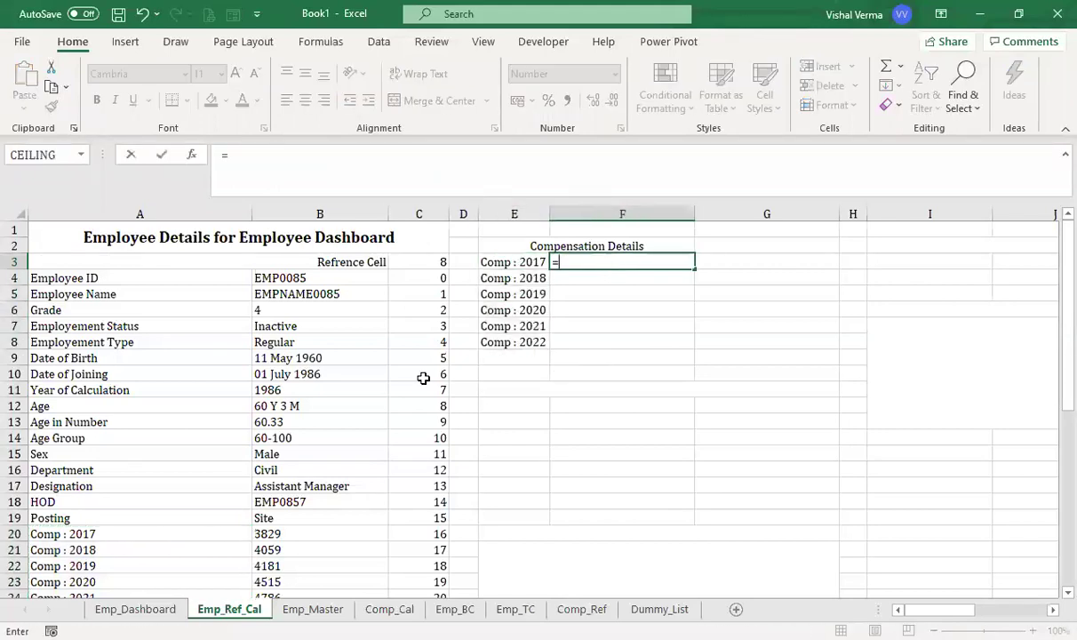
{"action": "left_click", "coordinate": [322, 534]}
{"action": "key", "text": "Return"}
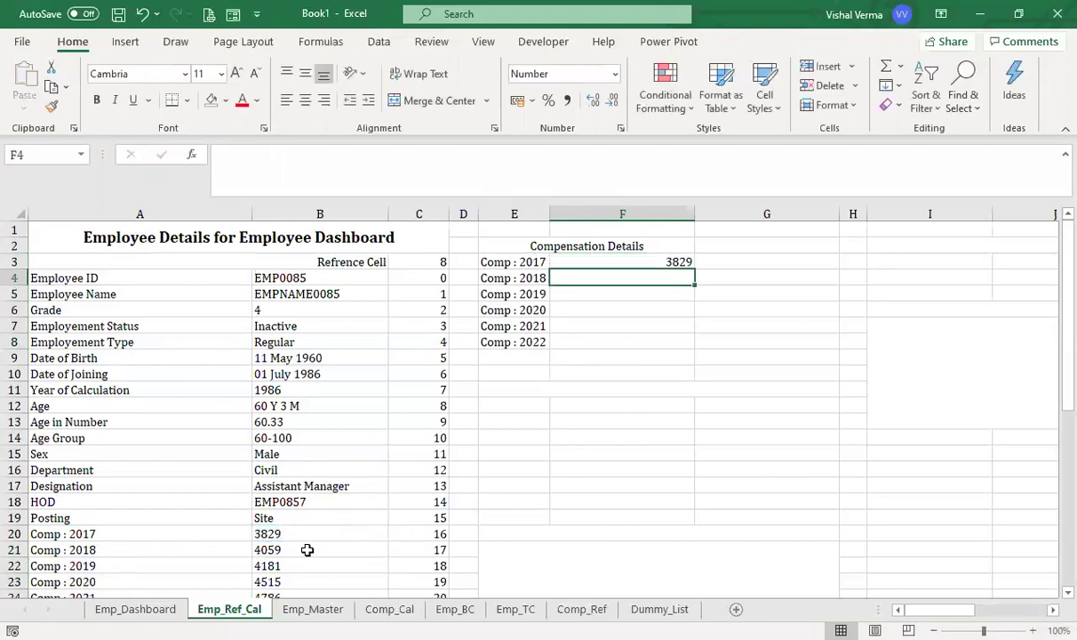
{"action": "left_click", "coordinate": [663, 262]}
{"action": "left_click_drag", "start_coordinate": [694, 269], "coordinate": [694, 347]}
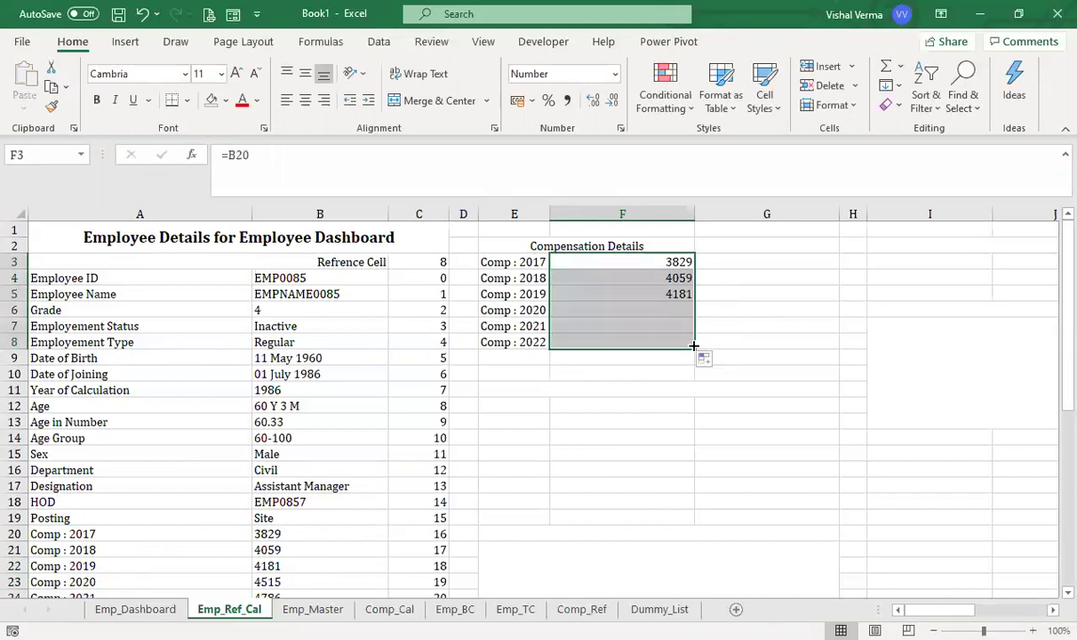
{"action": "left_click", "coordinate": [503, 322]}
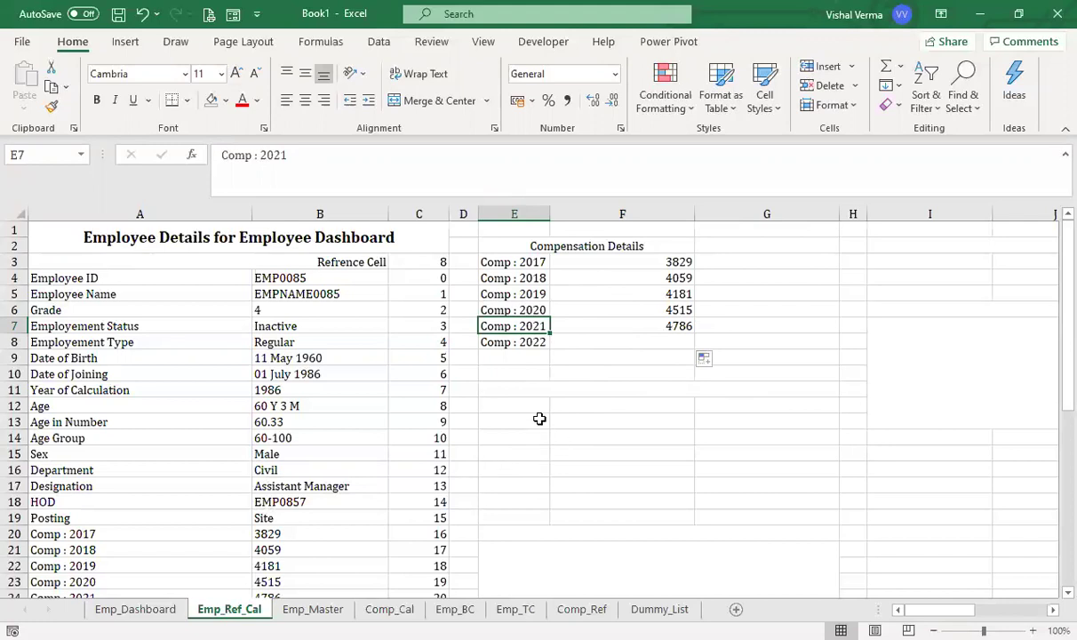
Start a heading beginning with "C" in the merged cell E11 below the compensation table.
{"action": "left_click", "coordinate": [550, 391]}
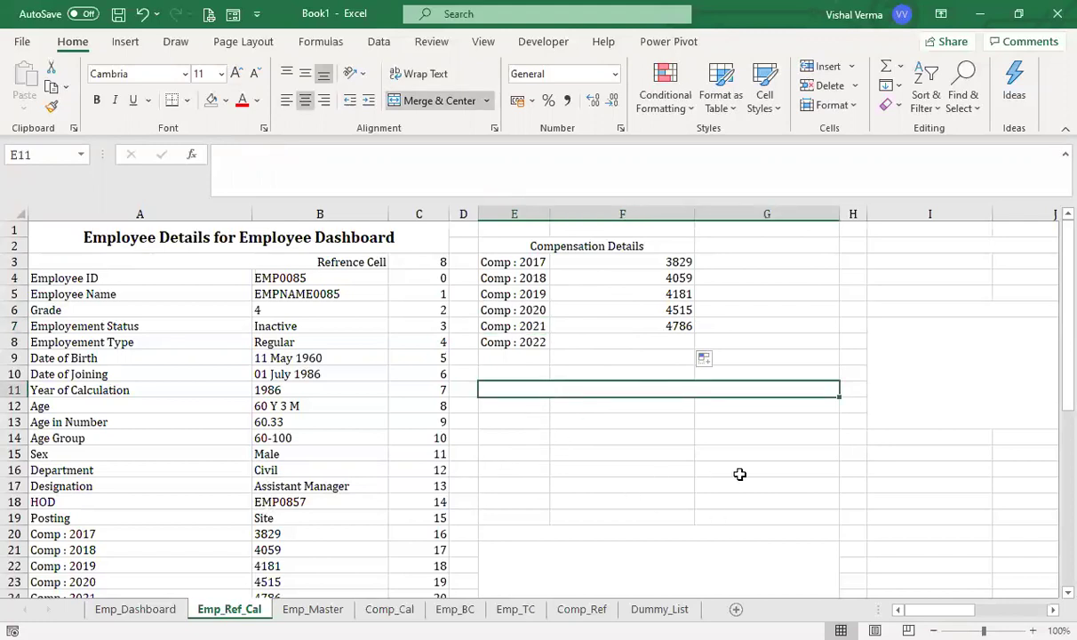
{"action": "type", "text": "C"}
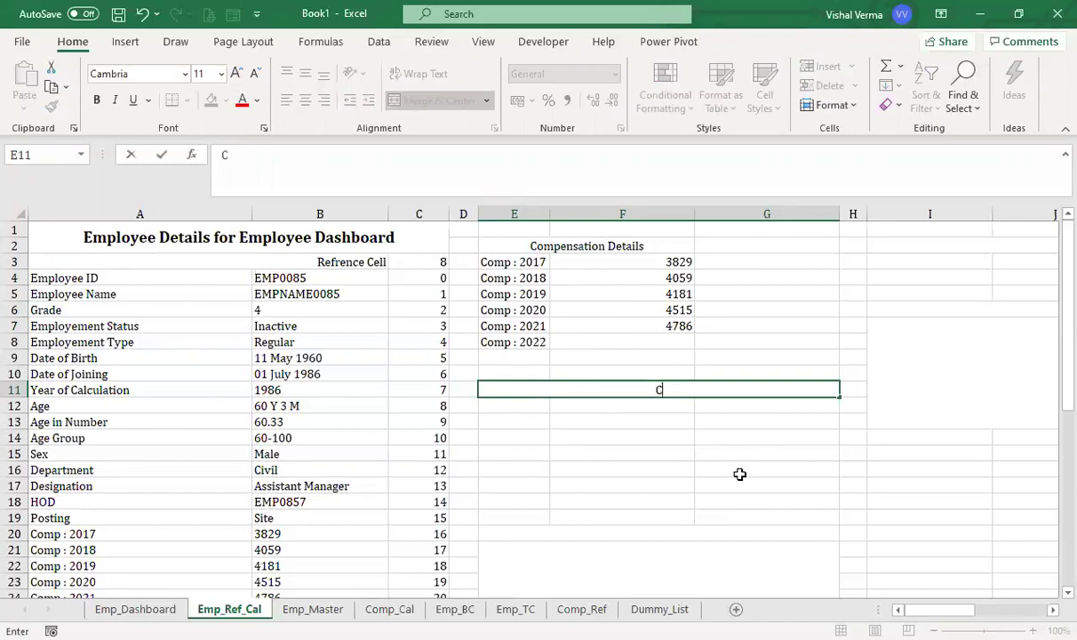
Complete the heading in the merged cell E11 as "Compensation Details for Chart".
{"action": "type", "text": "ompensa"}
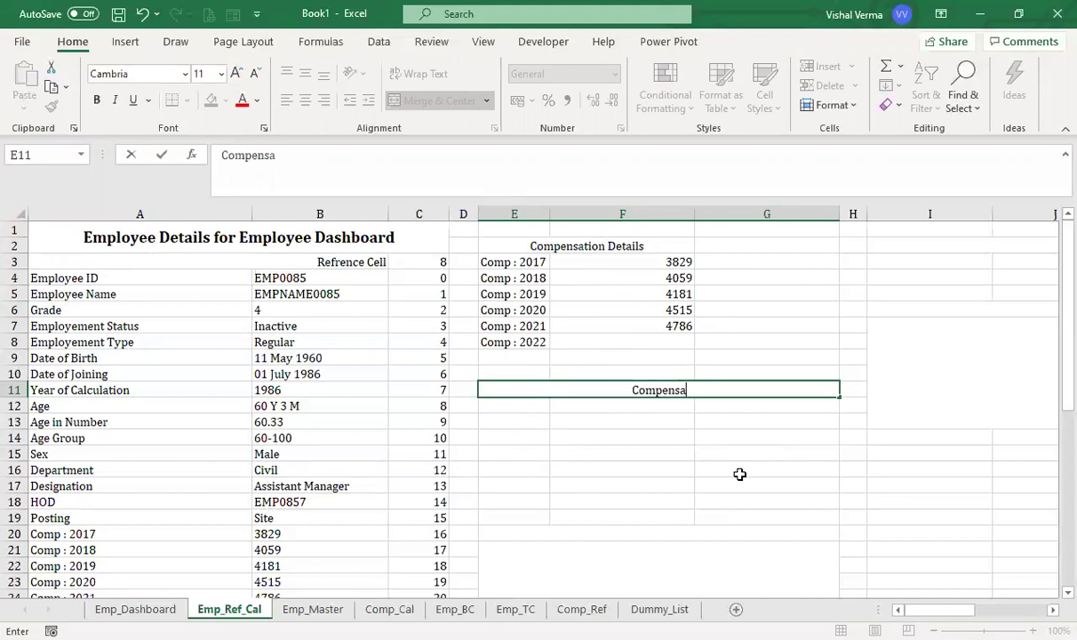
{"action": "type", "text": "tion Details for Chart"}
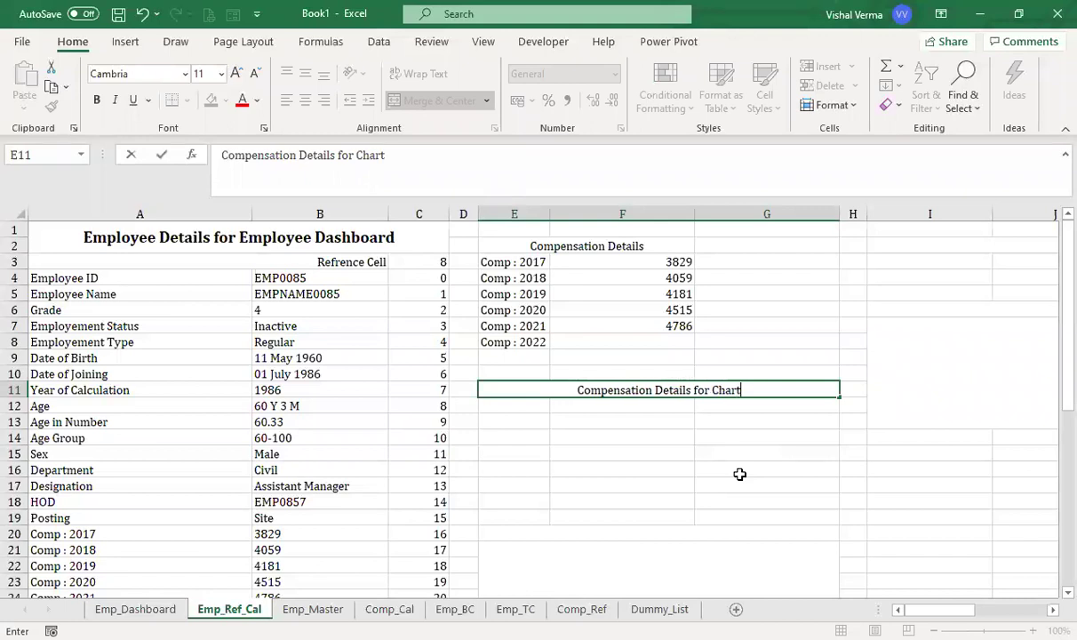
{"action": "key", "text": "Return"}
{"action": "type", "text": "21"}
{"action": "key", "text": "BackSpace"}
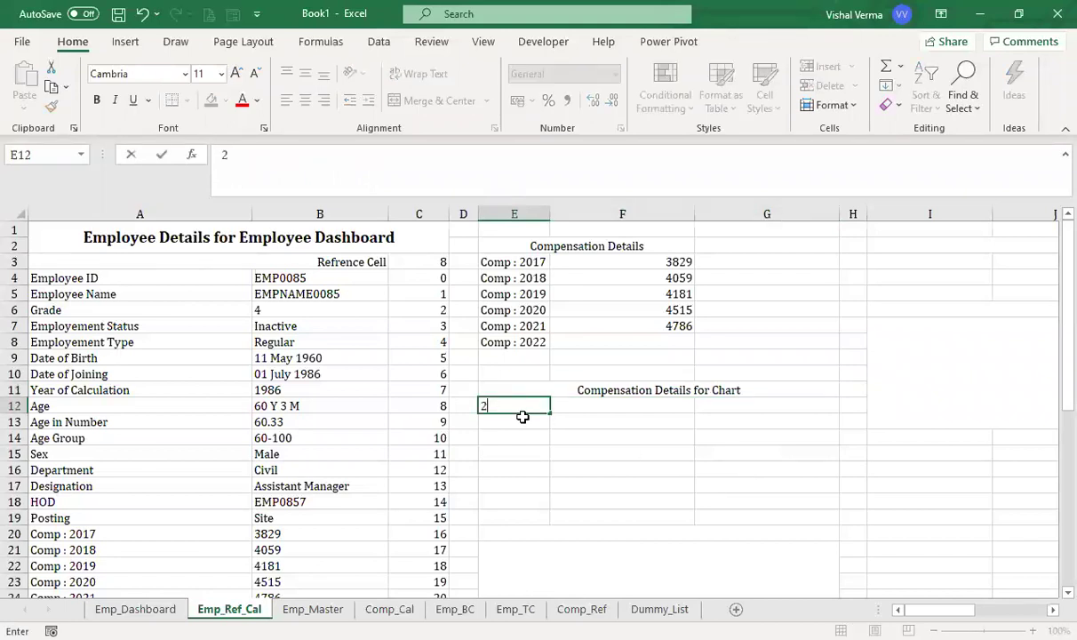
{"action": "type", "text": "018"}
{"action": "key", "text": "Return"}
Label cell E12 with the column heading "Year".
{"action": "left_click", "coordinate": [529, 406]}
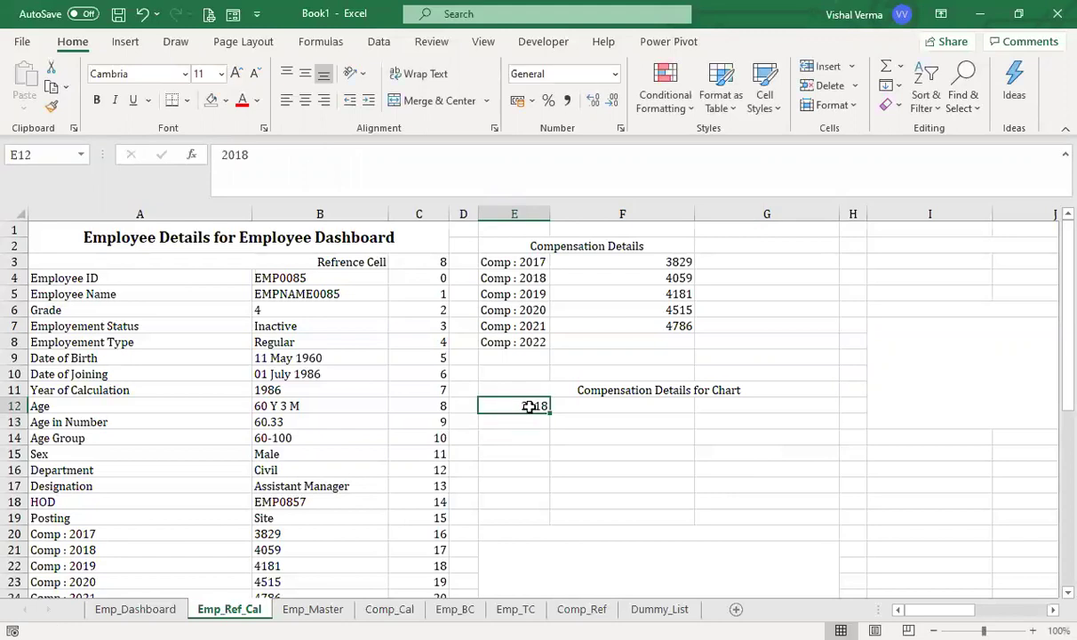
{"action": "type", "text": "Year"}
{"action": "key", "text": "Return"}
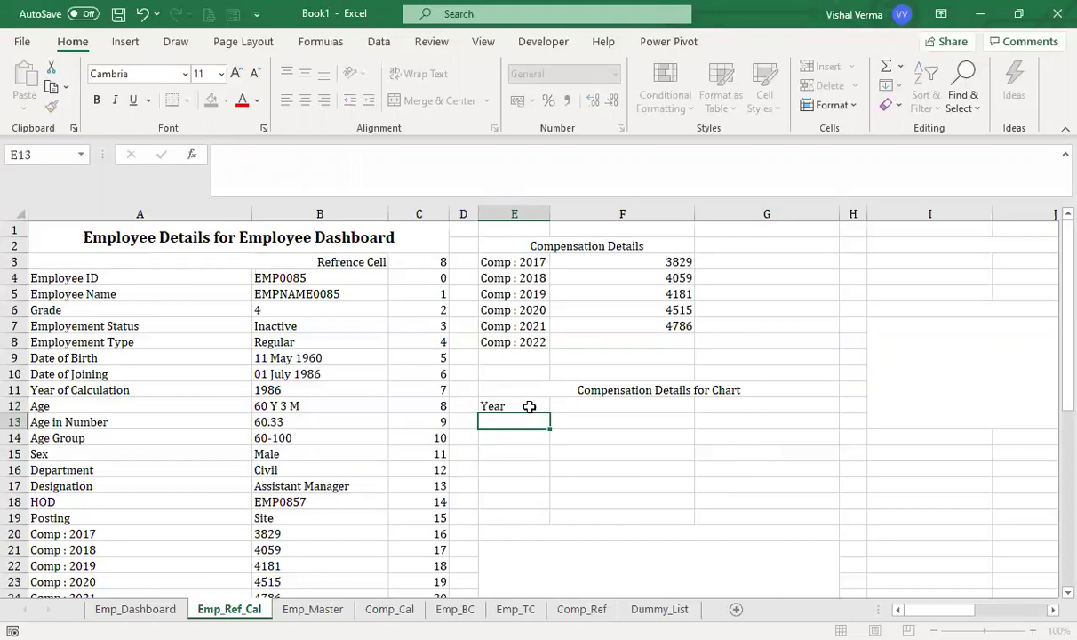
Enter 2017 and 2018 below the Year heading and fill the series down to 2023 in E19.
{"action": "type", "text": "2017"}
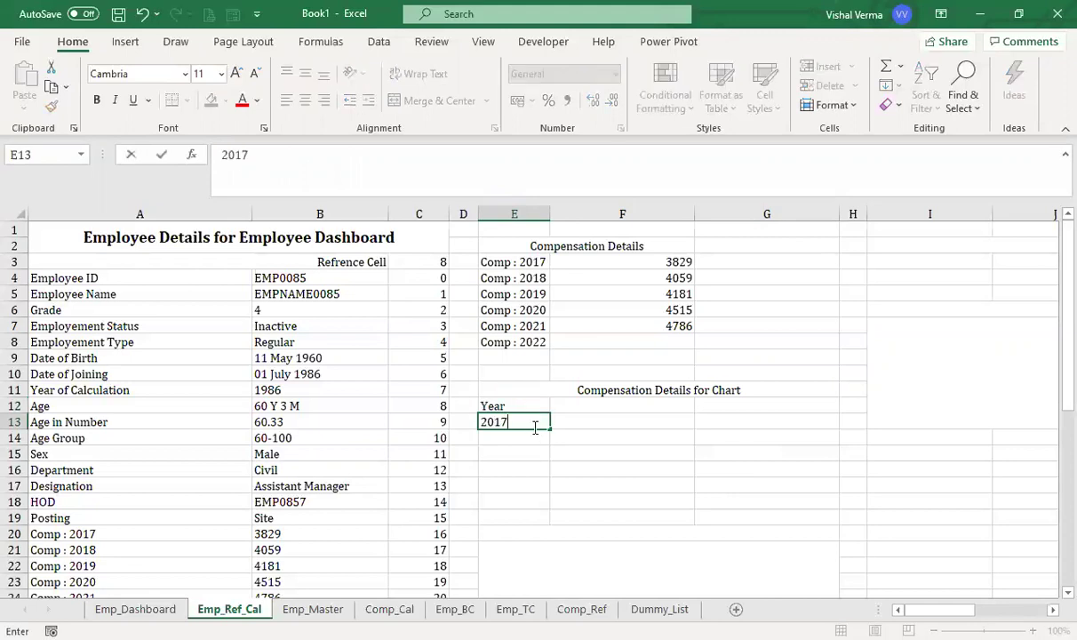
{"action": "key", "text": "Return"}
{"action": "type", "text": "2018"}
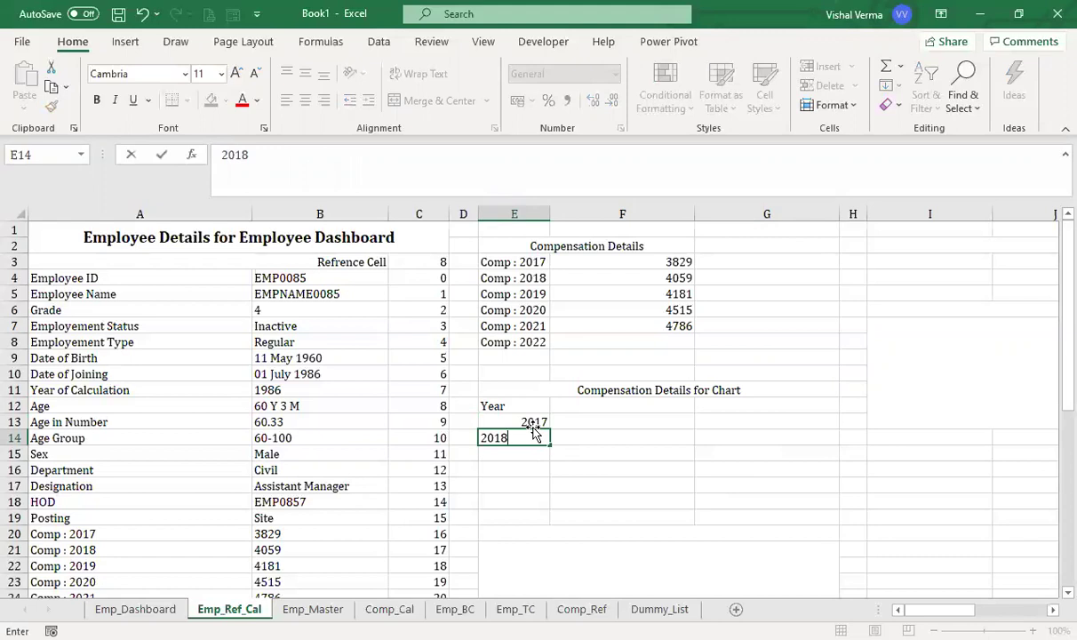
{"action": "key", "text": "Return"}
{"action": "left_click_drag", "start_coordinate": [532, 425], "coordinate": [546, 439]}
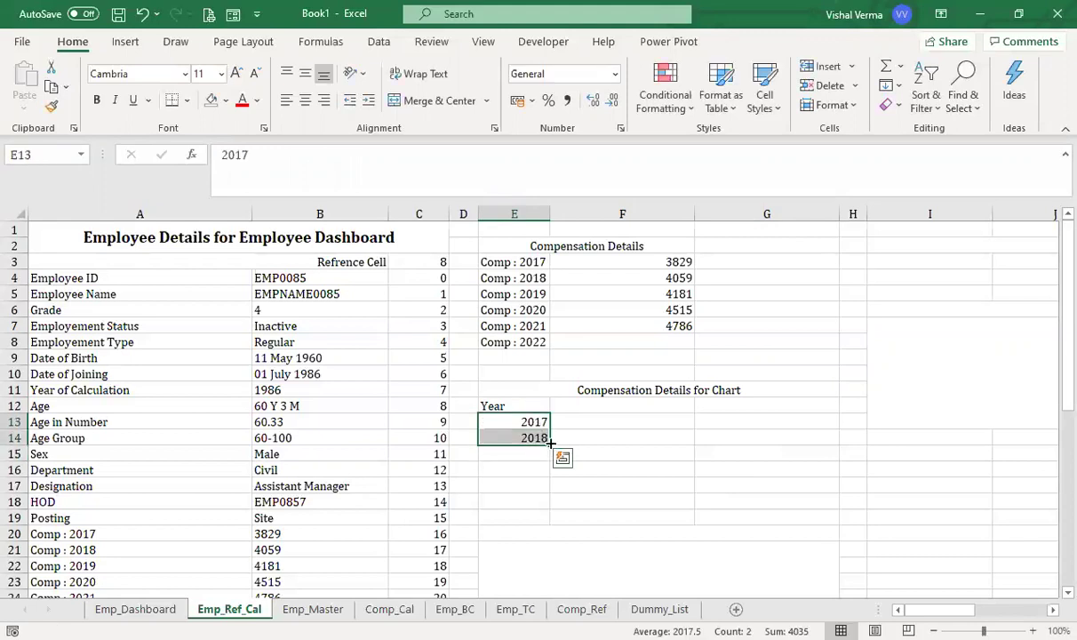
{"action": "left_click_drag", "start_coordinate": [548, 444], "coordinate": [548, 518]}
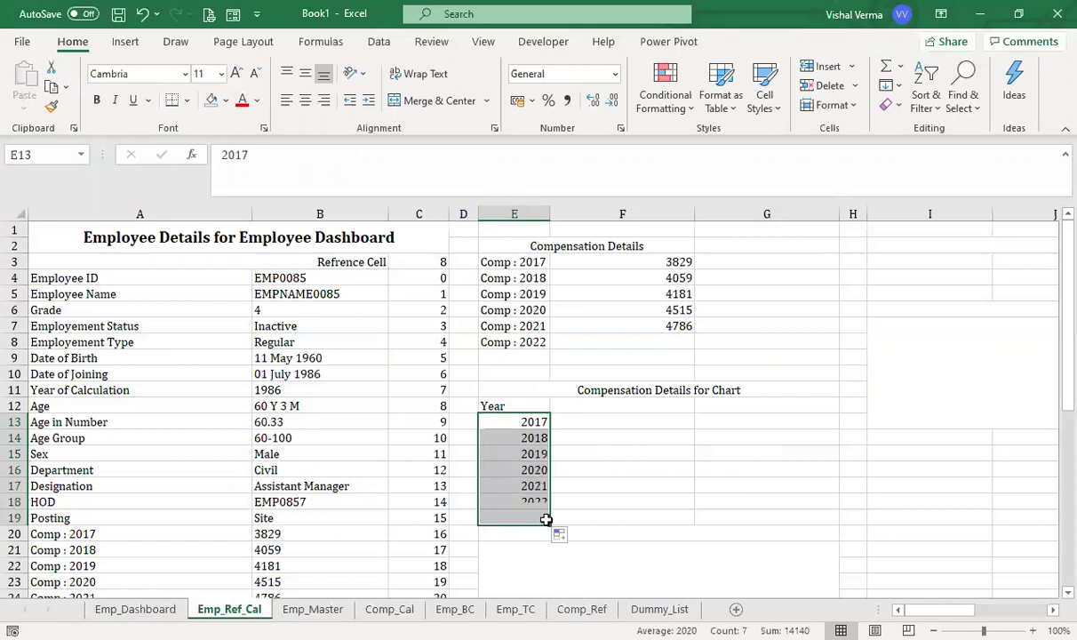
Add the column headings "Display Year" in F12 and "Compensation" in G12.
{"action": "left_click", "coordinate": [590, 421]}
{"action": "left_click", "coordinate": [611, 408]}
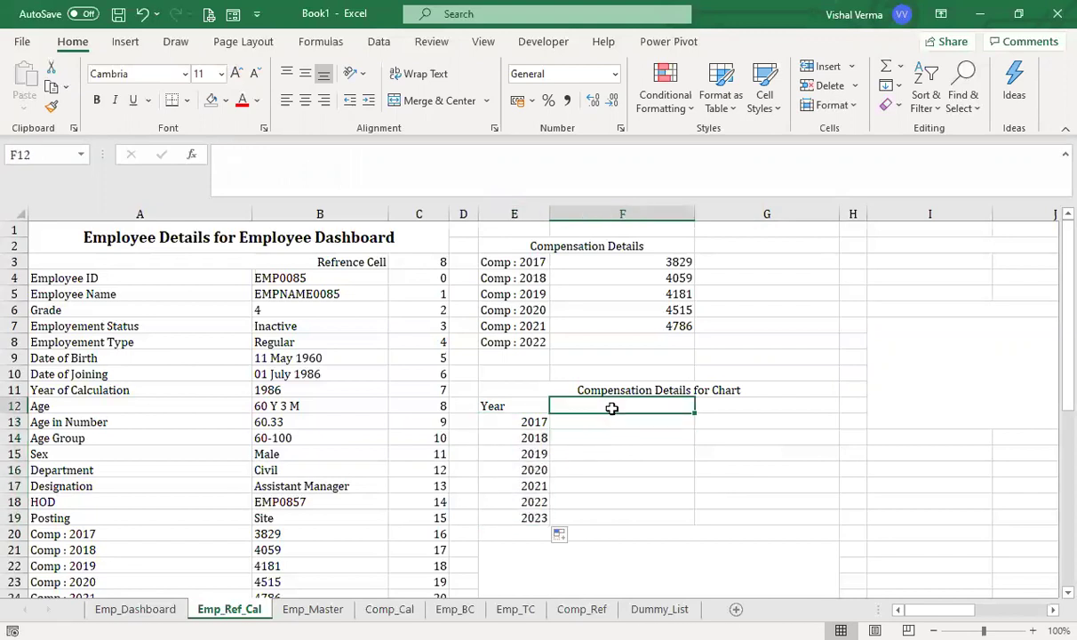
{"action": "type", "text": "Dis"}
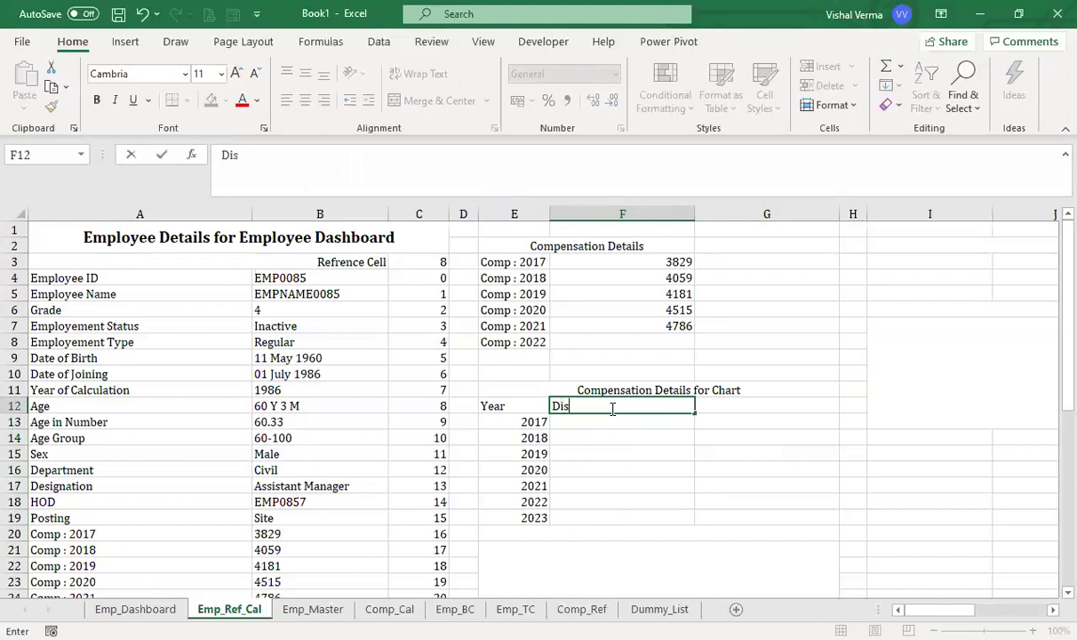
{"action": "type", "text": "play Year"}
{"action": "key", "text": "Tab"}
{"action": "type", "text": "Co"}
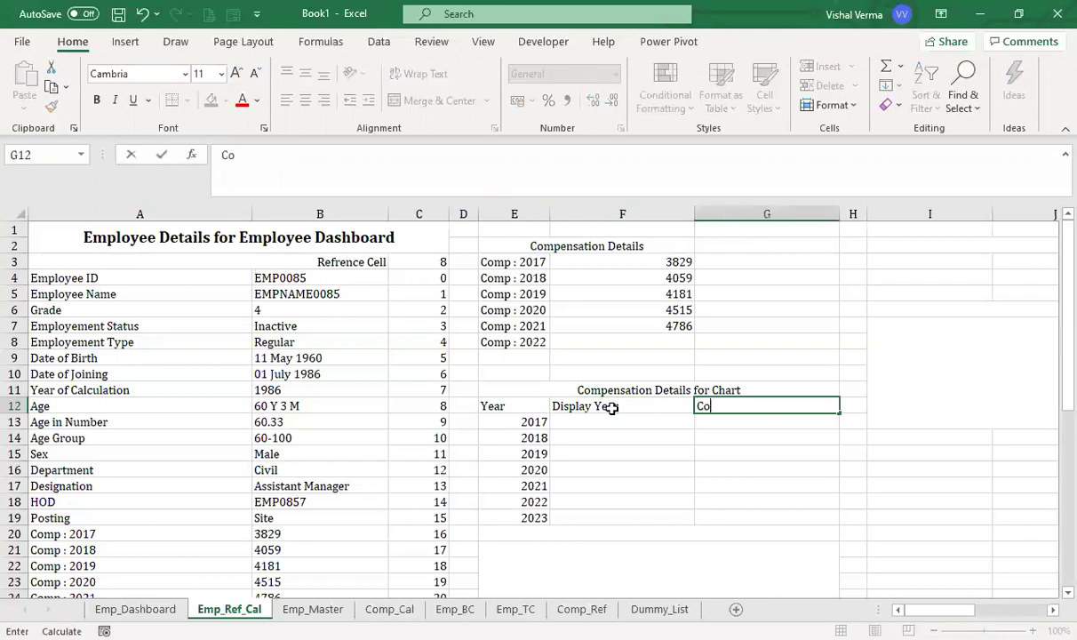
{"action": "type", "text": "mpensation"}
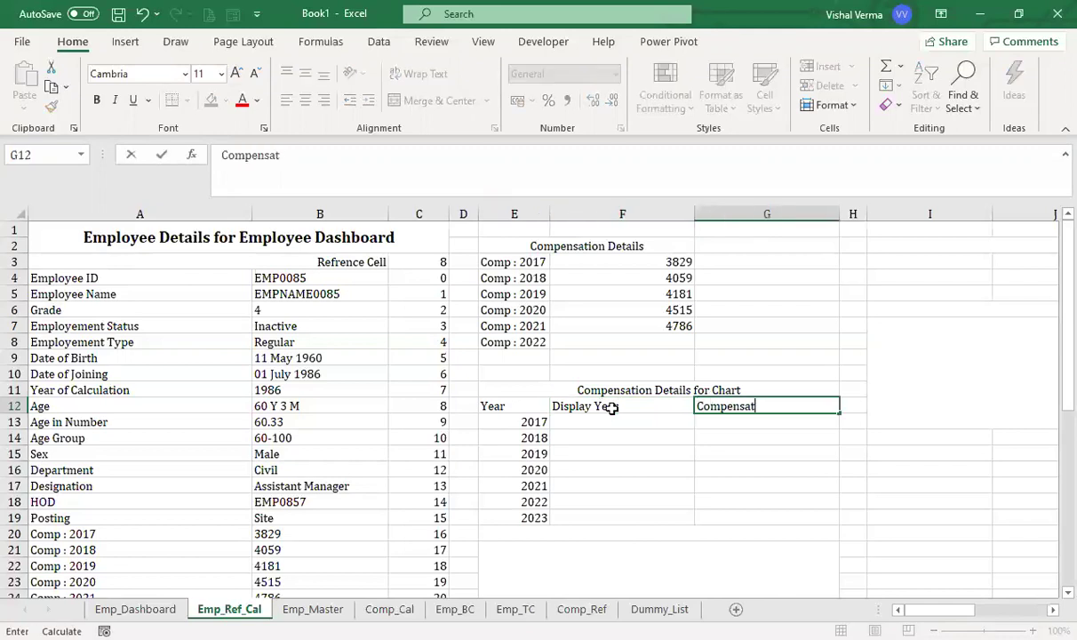
{"action": "key", "text": "Return"}
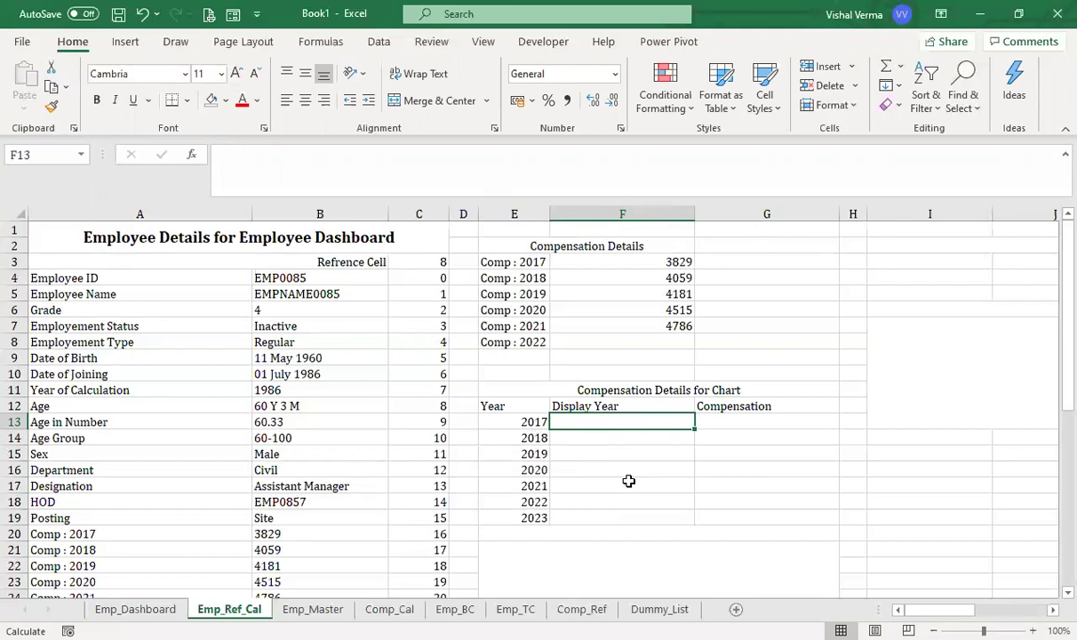
{"action": "left_click", "coordinate": [543, 193]}
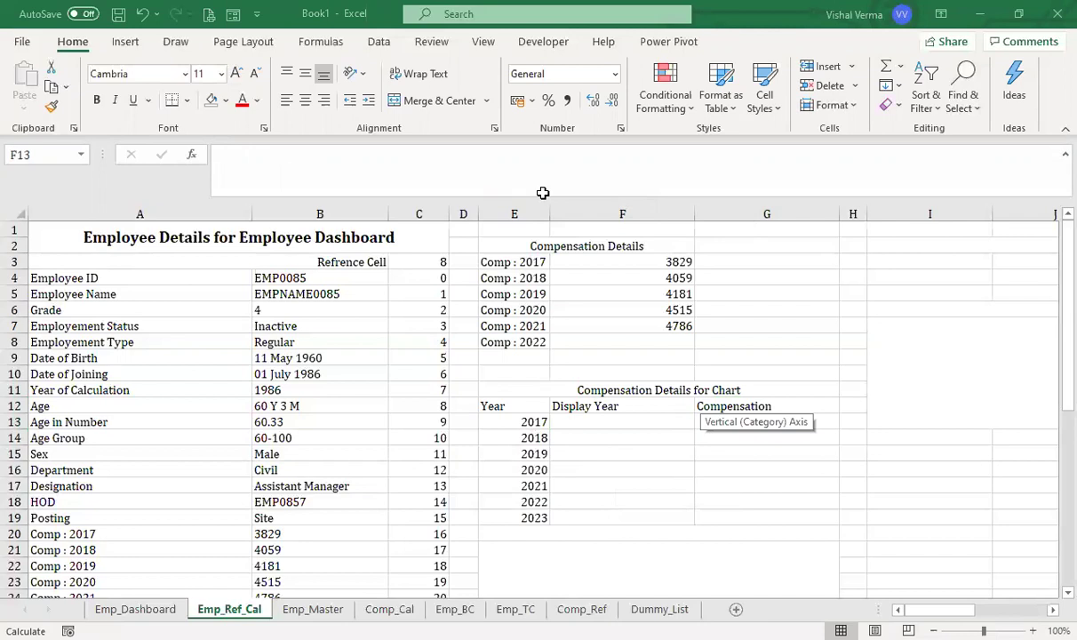
{"action": "key", "text": "Escape"}
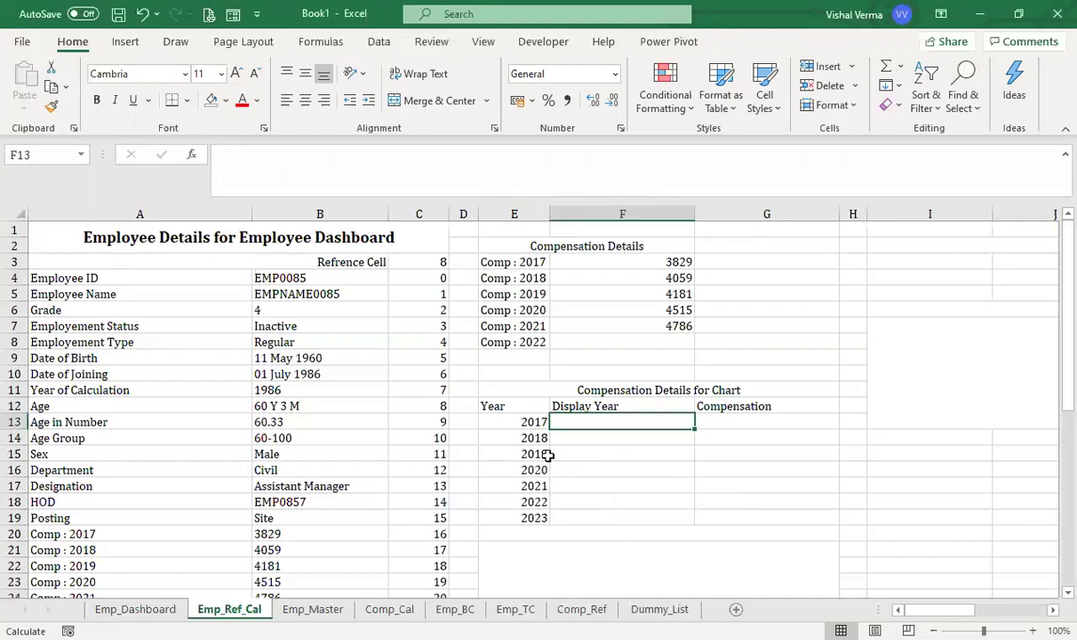
Start the F13 formula with an IF and OR test whose first condition is YEAR(TODAY())>E13.
{"action": "type", "text": "="}
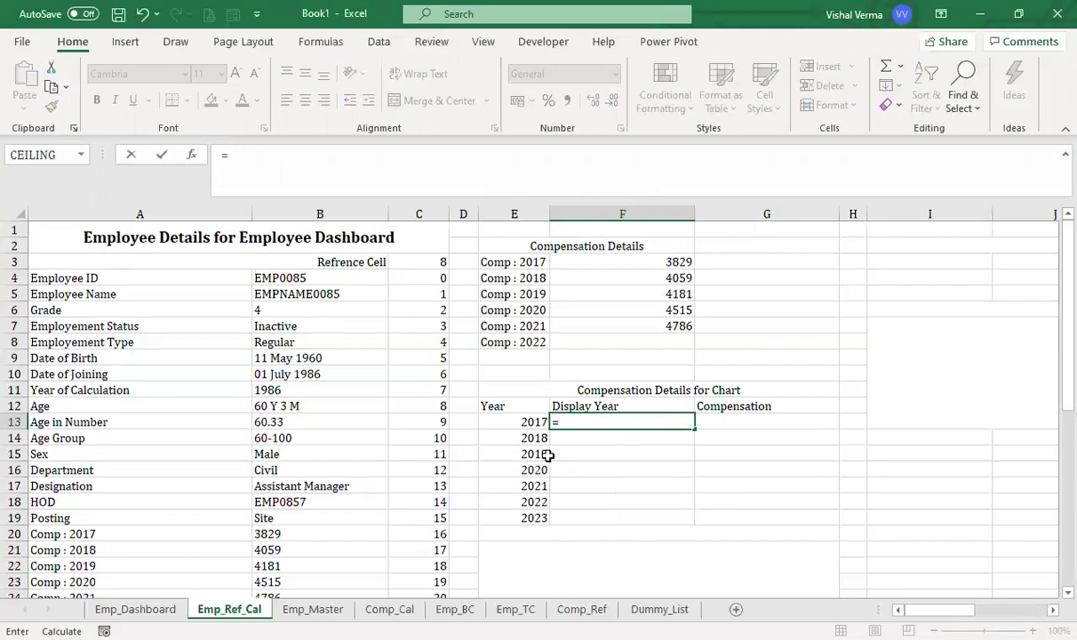
{"action": "type", "text": "if"}
{"action": "key", "text": "Tab"}
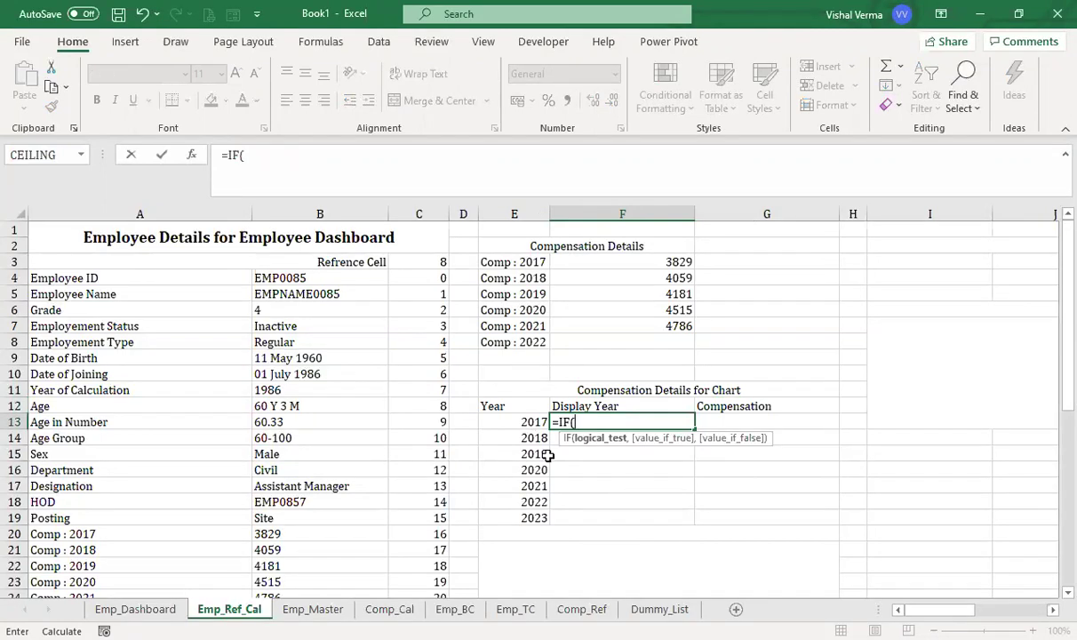
{"action": "type", "text": "or"}
{"action": "key", "text": "Tab"}
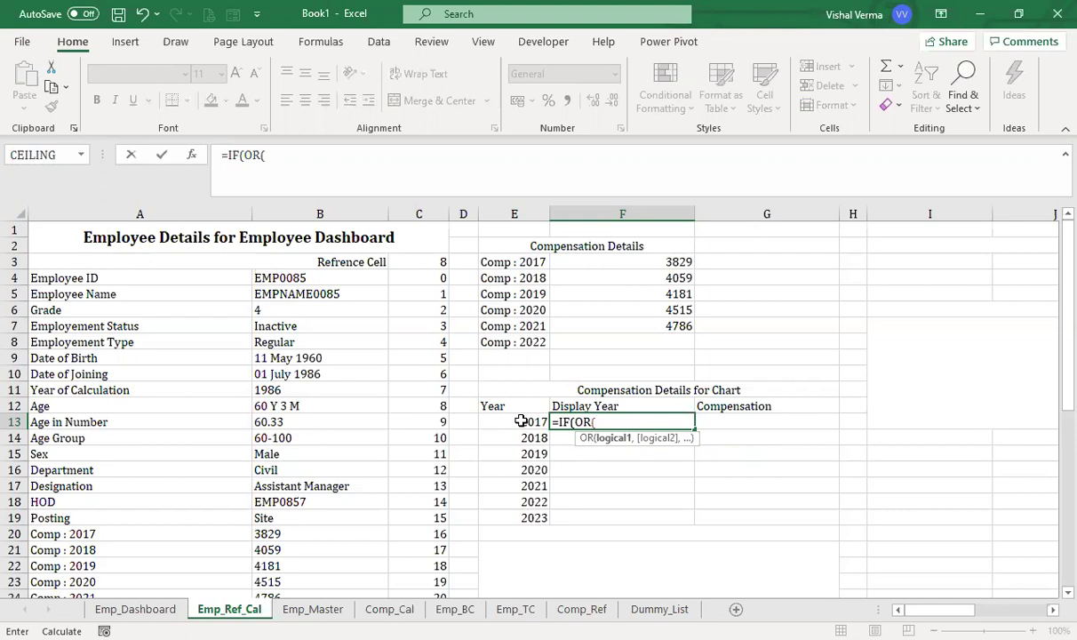
{"action": "type", "text": "year"}
{"action": "key", "text": "Tab"}
{"action": "type", "text": "t"}
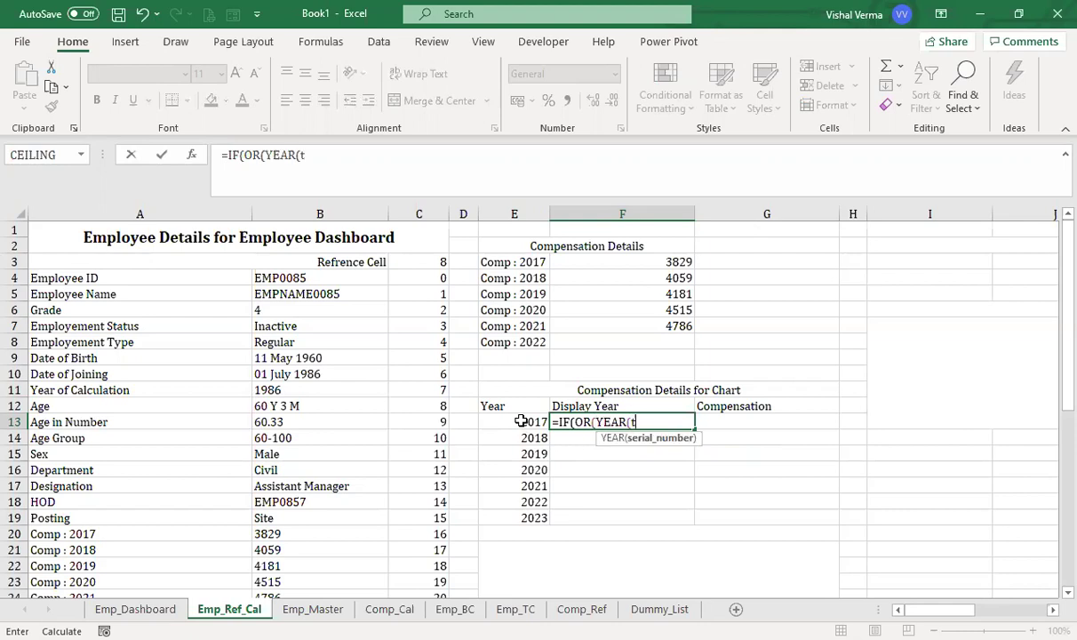
{"action": "type", "text": "o"}
{"action": "key", "text": "Tab"}
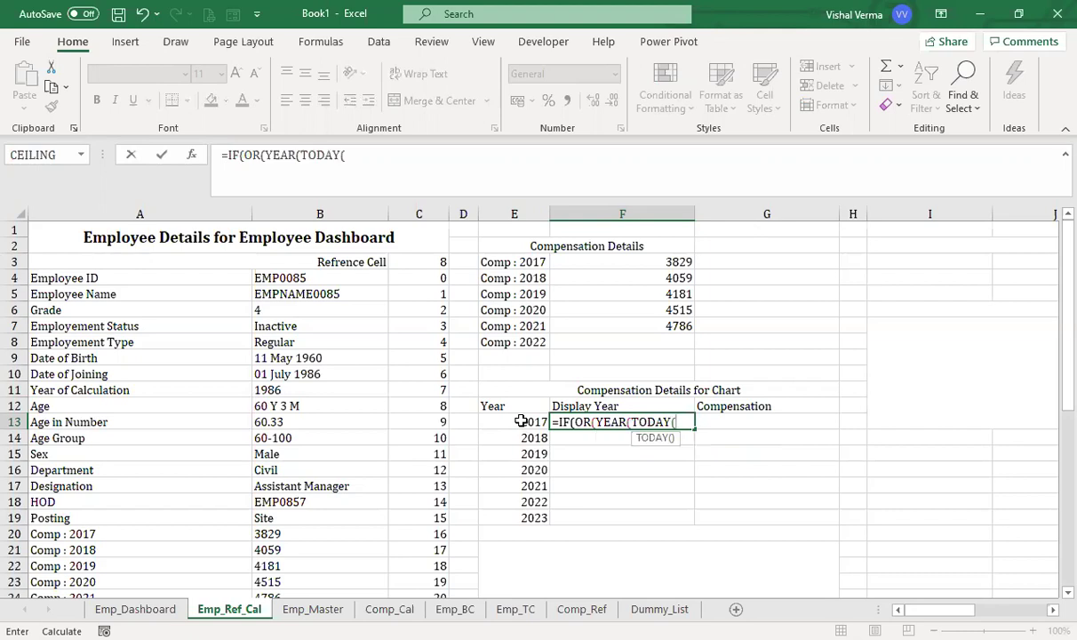
{"action": "type", "text": "))>"}
{"action": "left_click", "coordinate": [523, 423]}
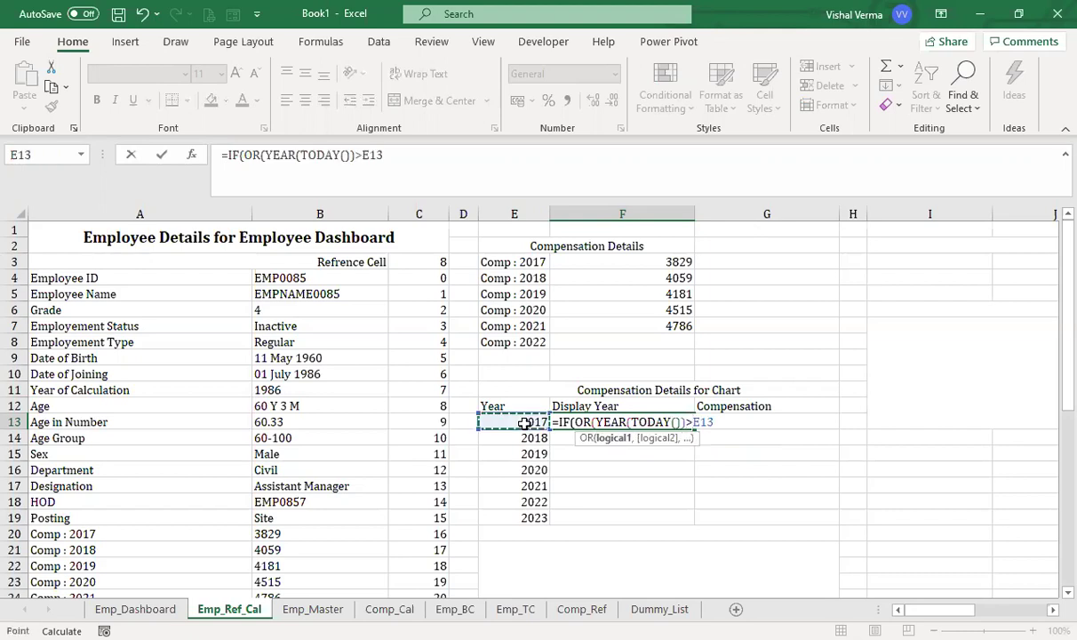
Add YEAR(TODAY()=E13) as the second condition of the OR test in F13.
{"action": "type", "text": ","}
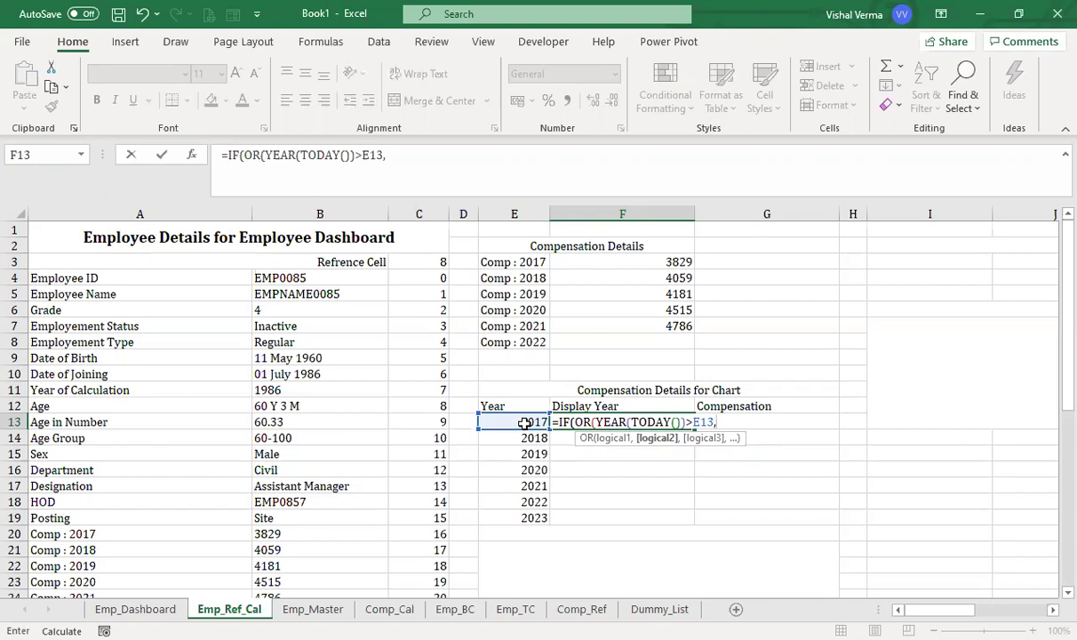
{"action": "type", "text": "YEAR(TODAY("}
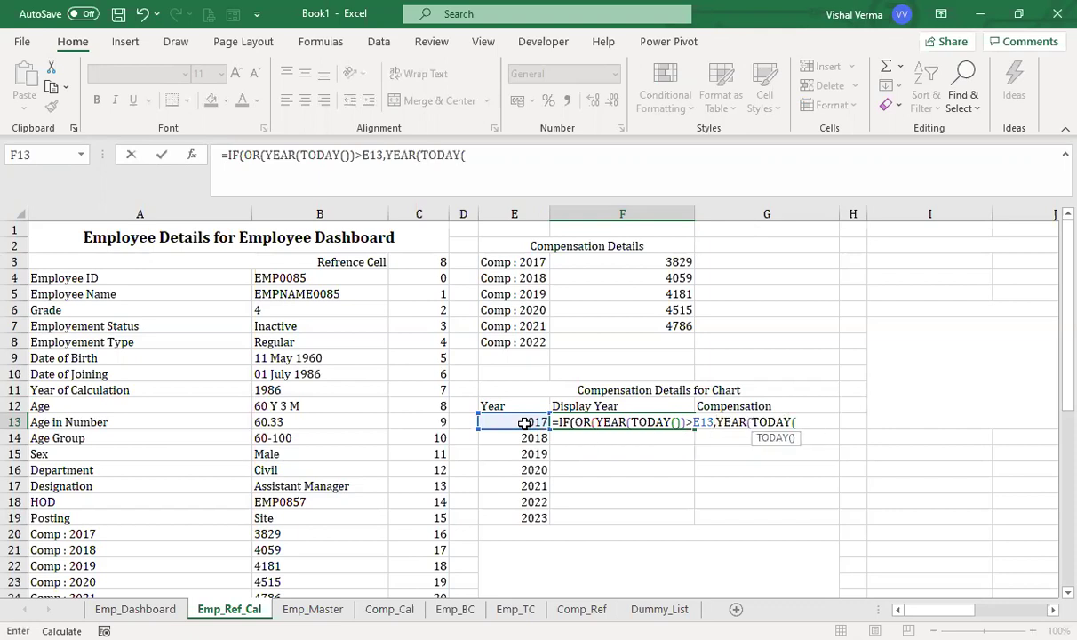
{"action": "type", "text": "),"}
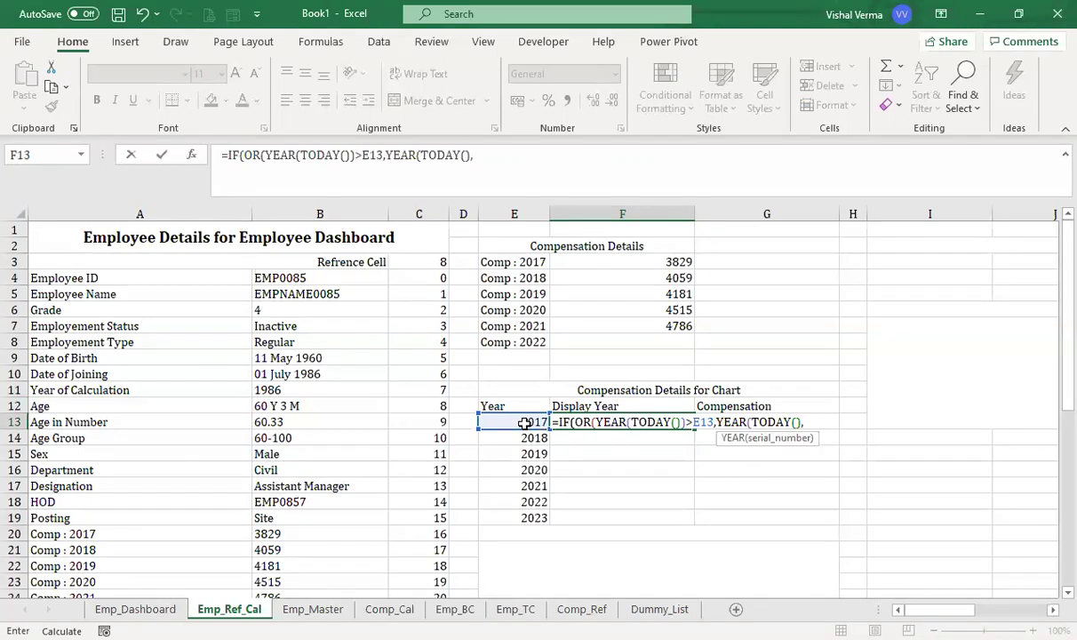
{"action": "key", "text": "BackSpace"}
{"action": "type", "text": "="}
{"action": "left_click", "coordinate": [524, 423]}
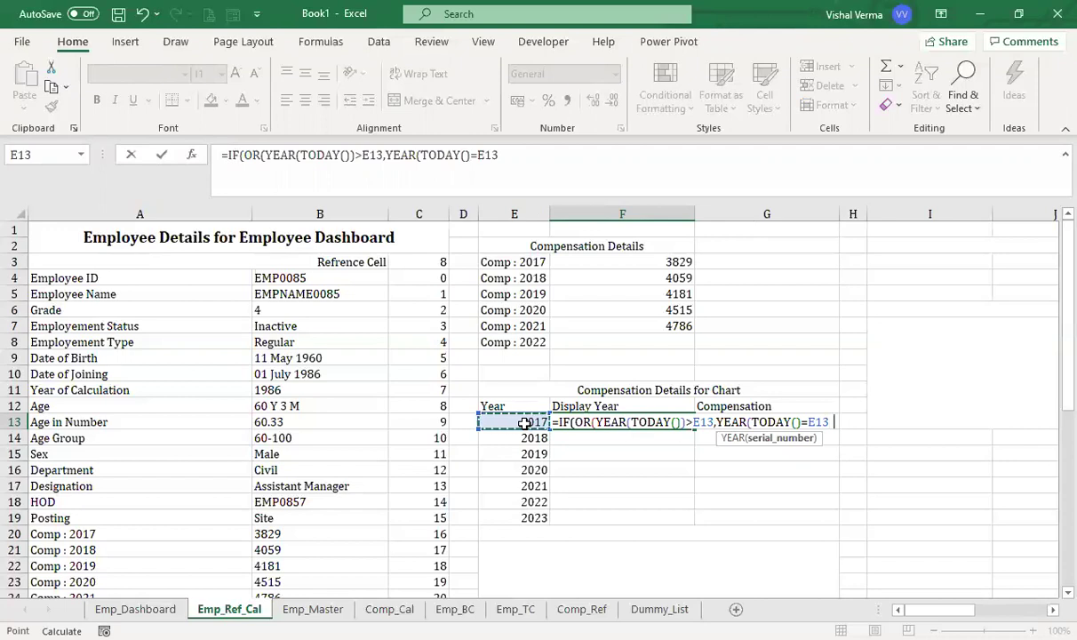
{"action": "type", "text": ")"}
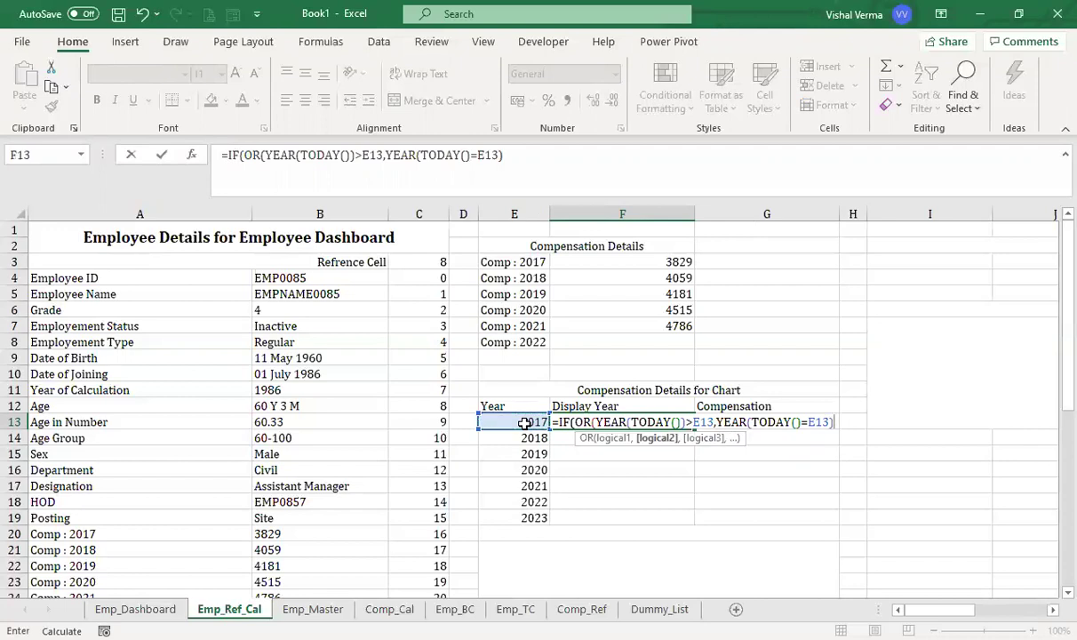
Add E3 and an empty string "" as the result arguments in F13 and try to commit the formula.
{"action": "type", "text": ","}
{"action": "left_click", "coordinate": [522, 262]}
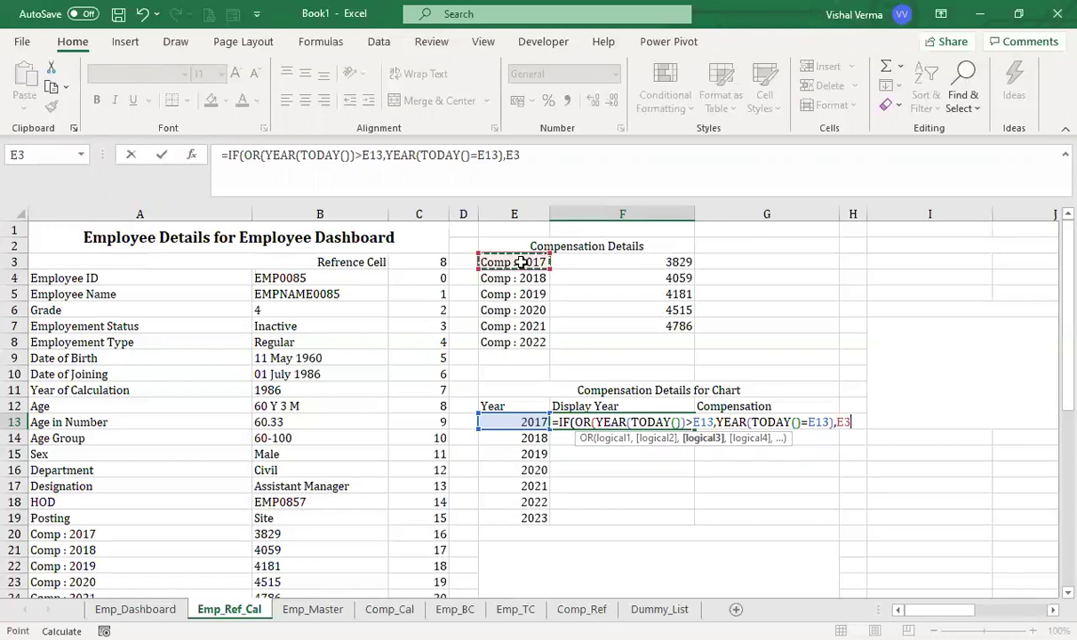
{"action": "type", "text": ",\"\")"}
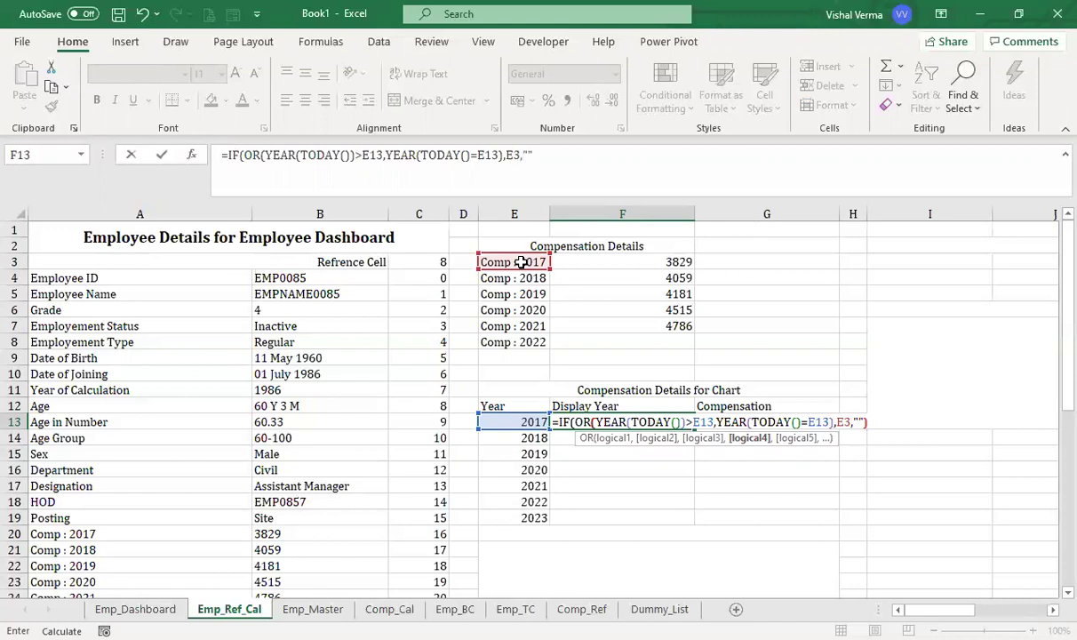
{"action": "key", "text": "Return"}
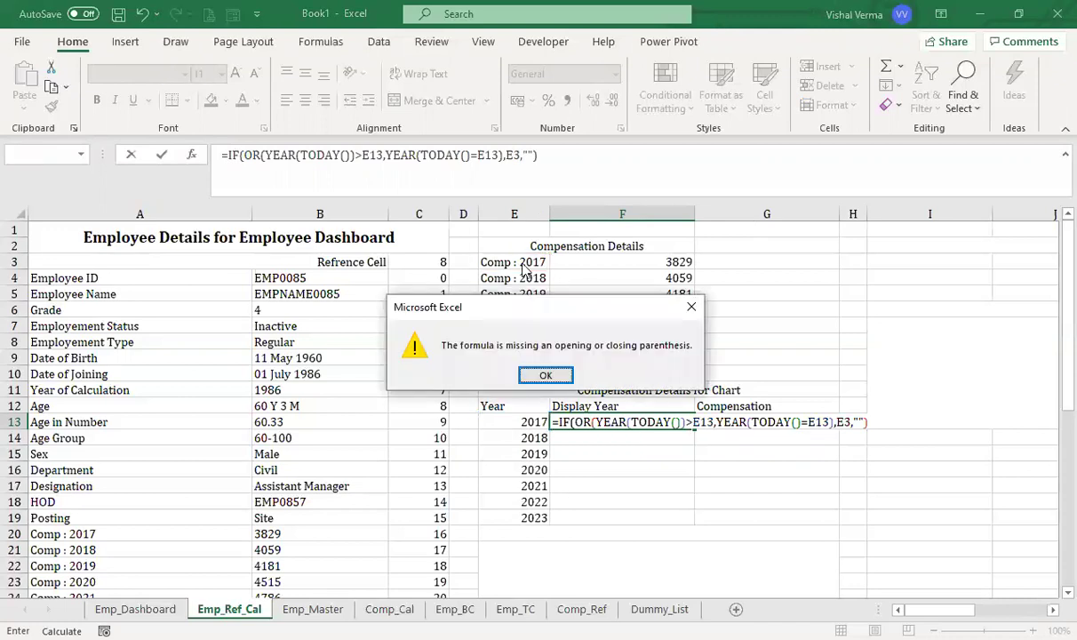
{"action": "key", "text": "Return"}
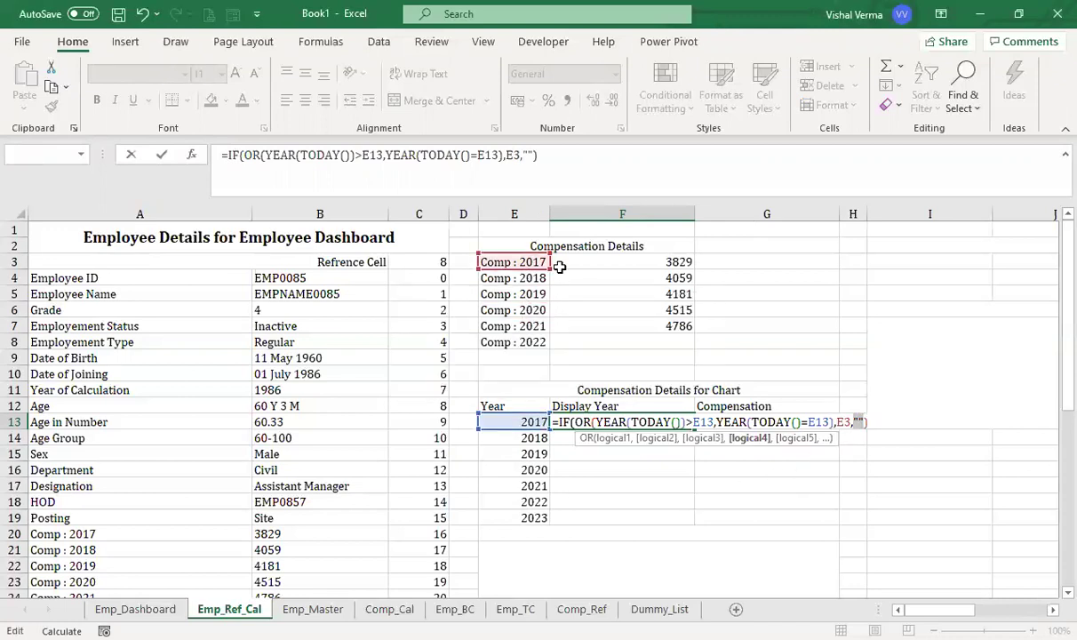
Try to complete the F13 formula with an extra closing parenthesis at its end, then remove that parenthesis.
{"action": "left_click", "coordinate": [548, 153]}
{"action": "type", "text": ")"}
{"action": "key", "text": "Return"}
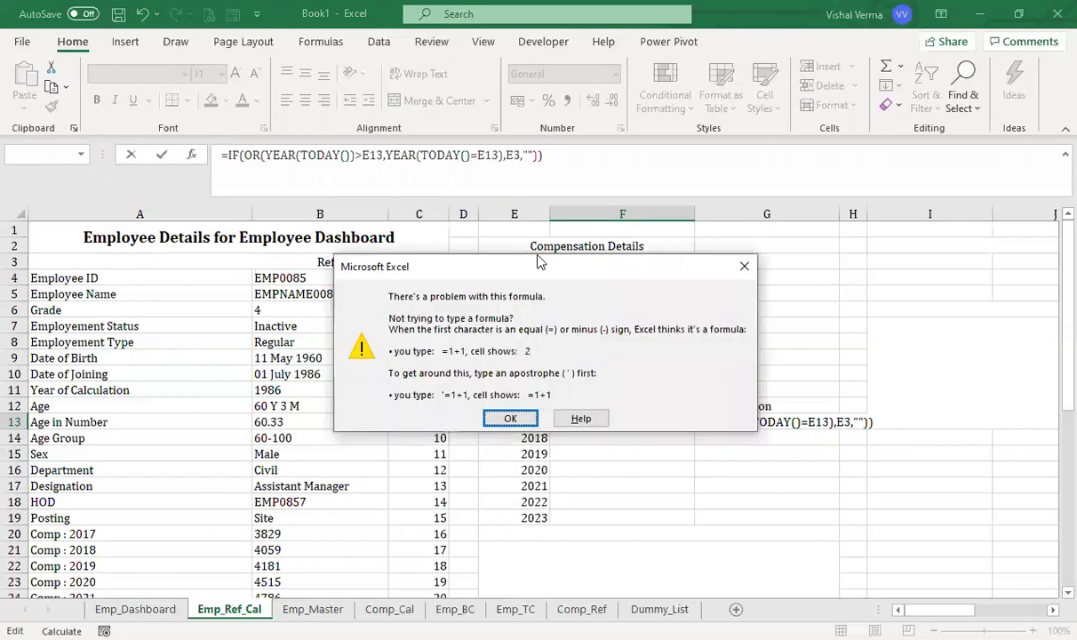
{"action": "left_click", "coordinate": [513, 419]}
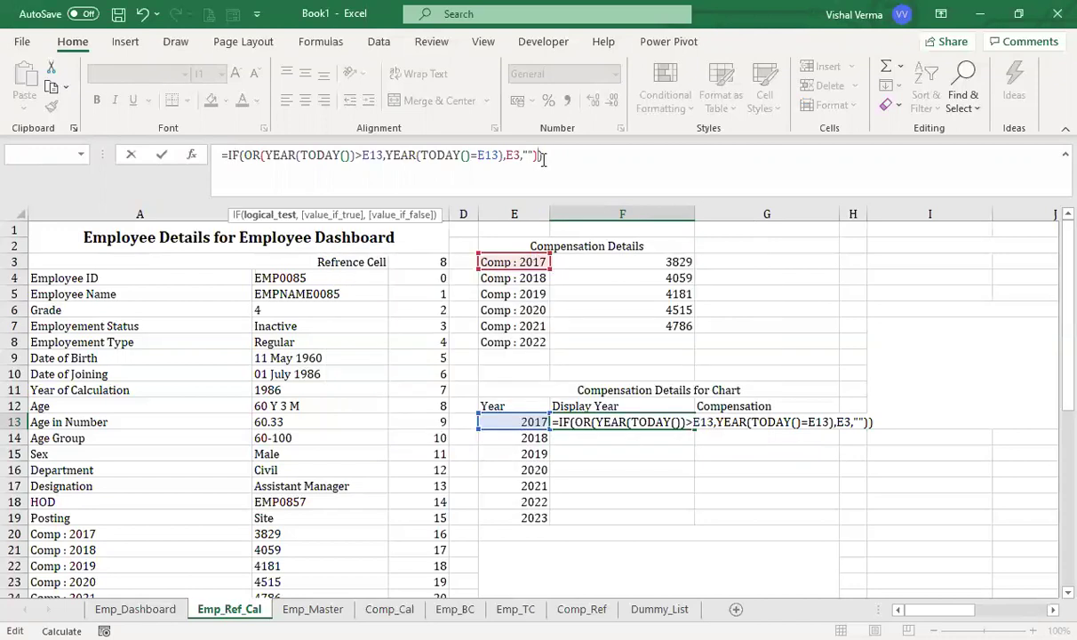
{"action": "key", "text": "BackSpace"}
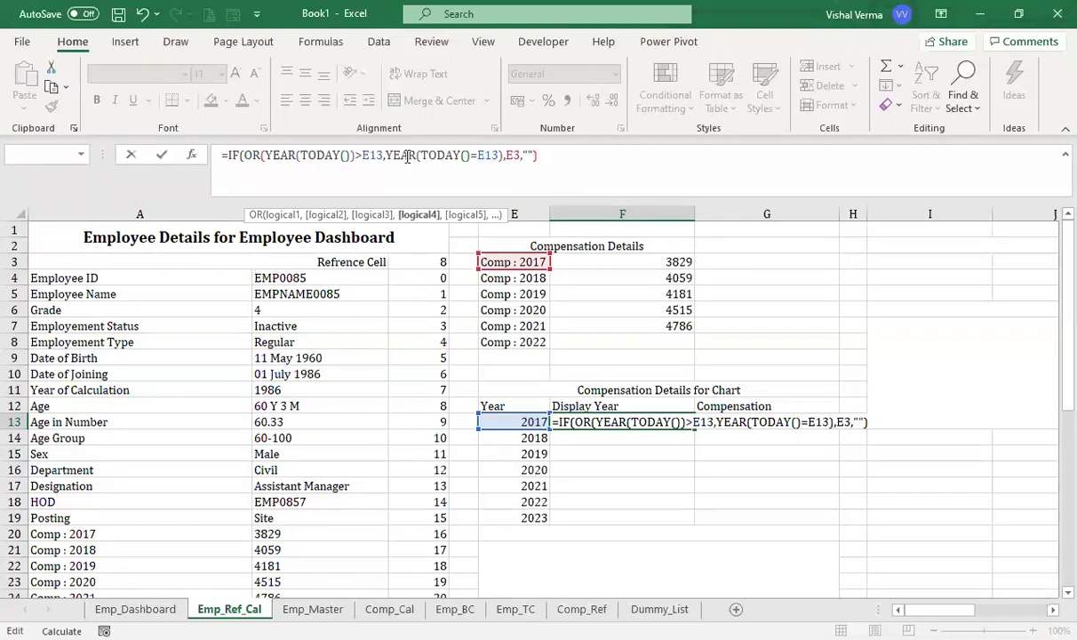
Add the missing closing parenthesis after YEAR(TODAY()=E13) in F13, commit the formula and fill it down to F19.
{"action": "left_click", "coordinate": [503, 155]}
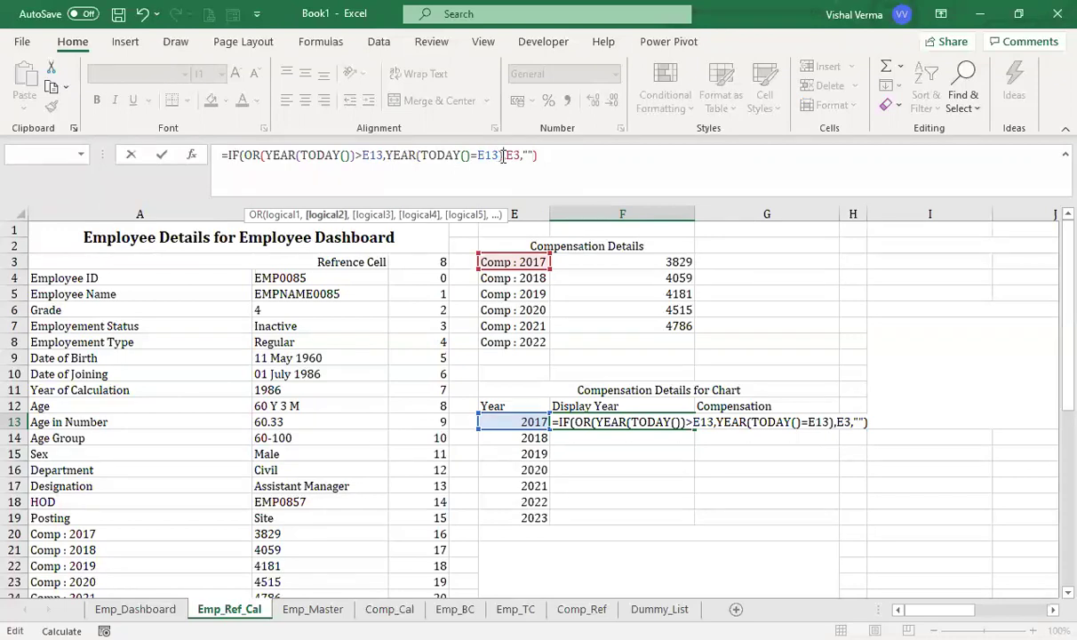
{"action": "type", "text": ")"}
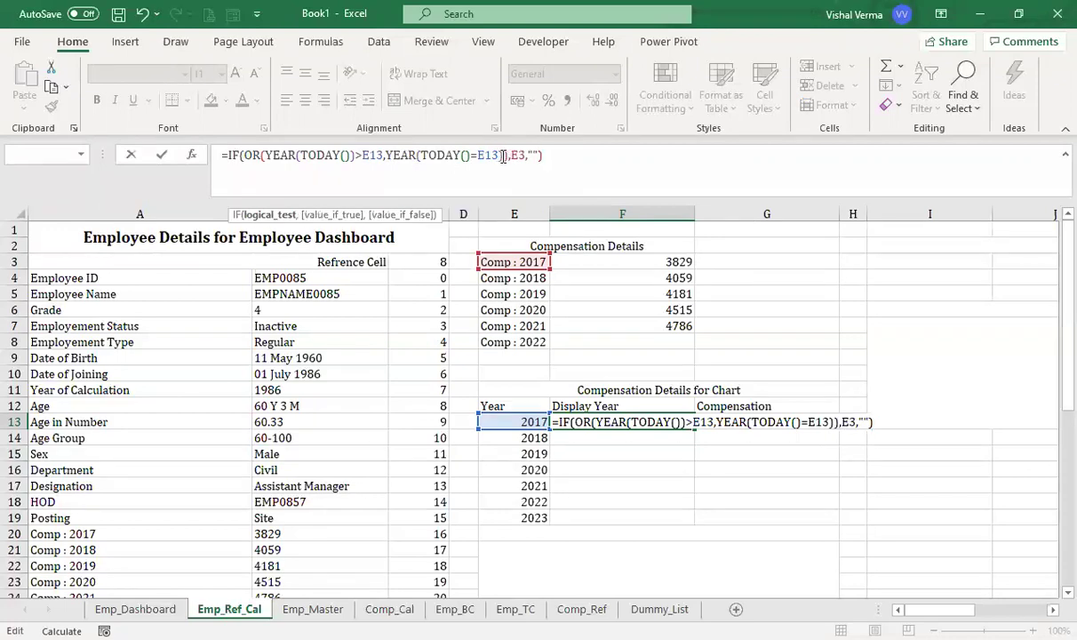
{"action": "key", "text": "Return"}
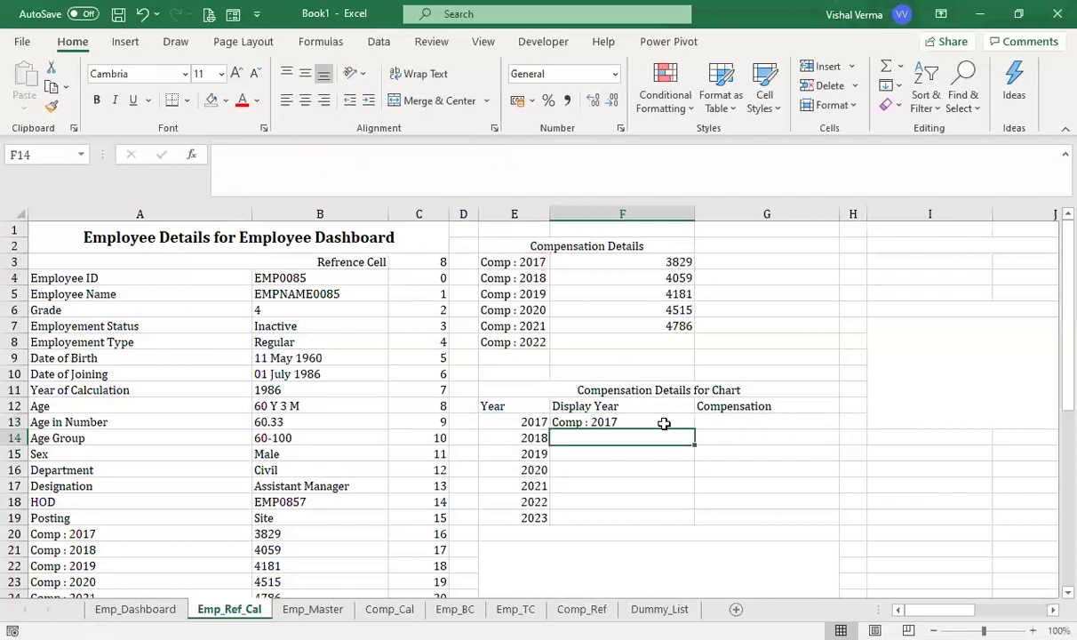
{"action": "left_click", "coordinate": [662, 424]}
{"action": "left_click_drag", "start_coordinate": [695, 427], "coordinate": [698, 525]}
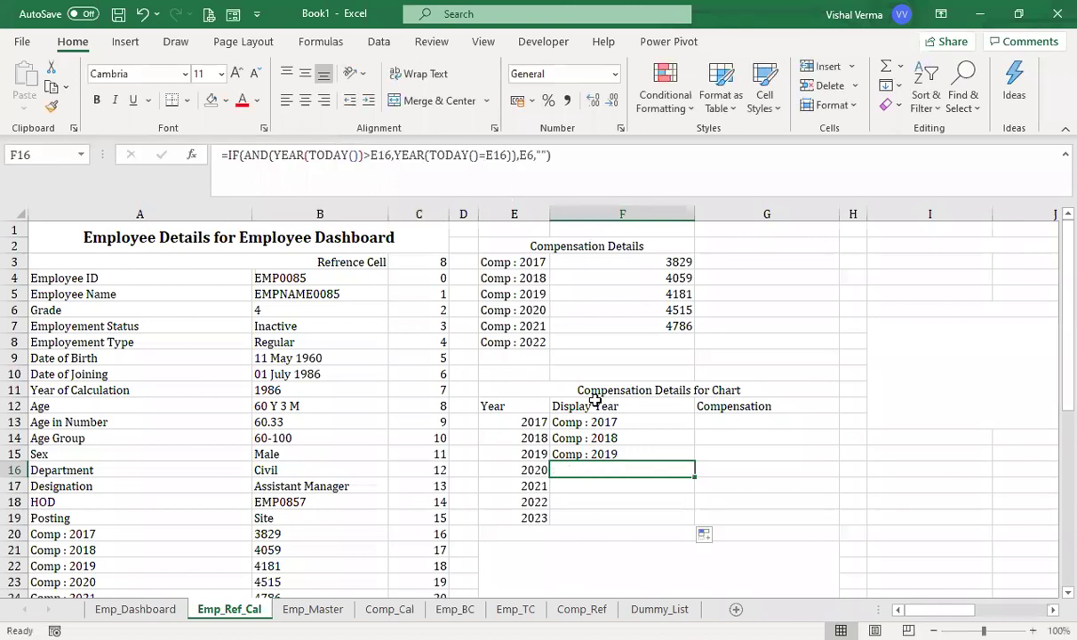
Start replacing the F13 formula with -IF(, using YEAR(TODAY())>=E13 as its single logical test.
{"action": "left_click", "coordinate": [648, 425]}
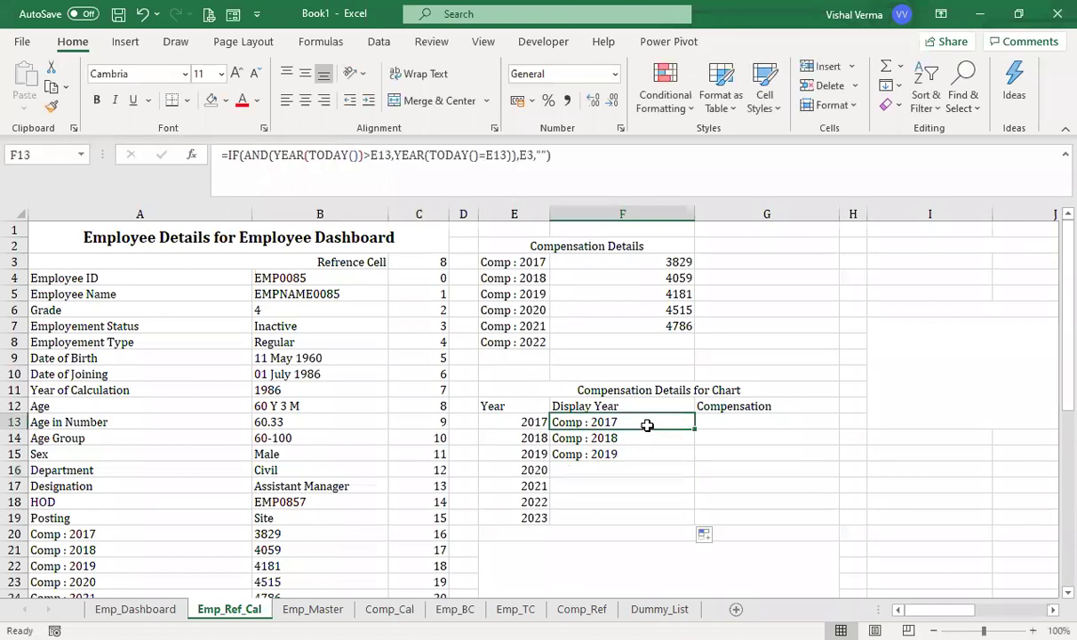
{"action": "type", "text": "-"}
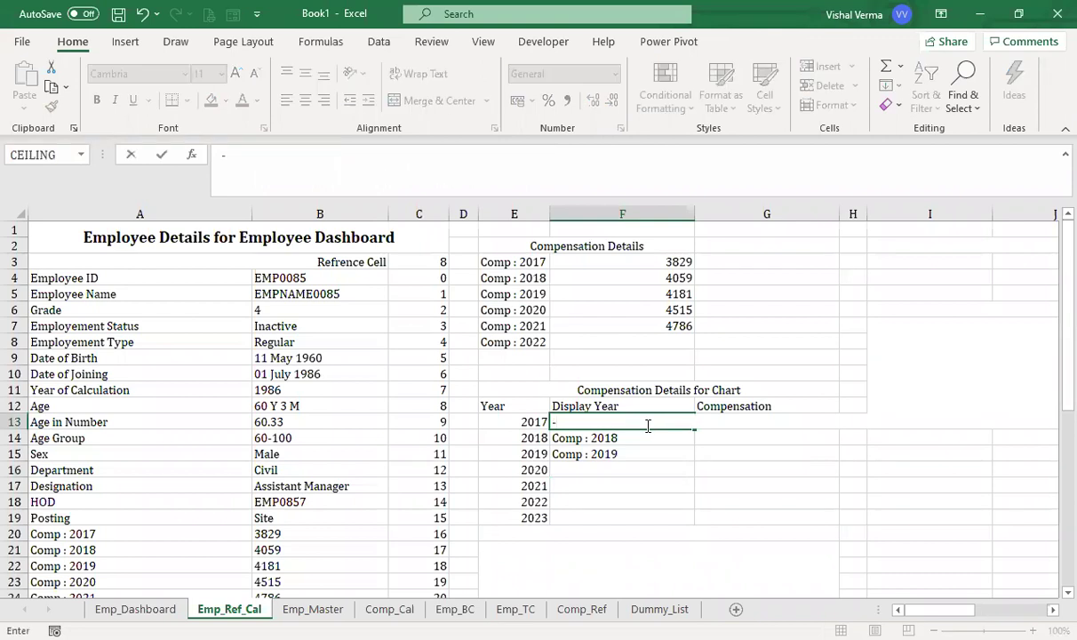
{"action": "type", "text": "IF("}
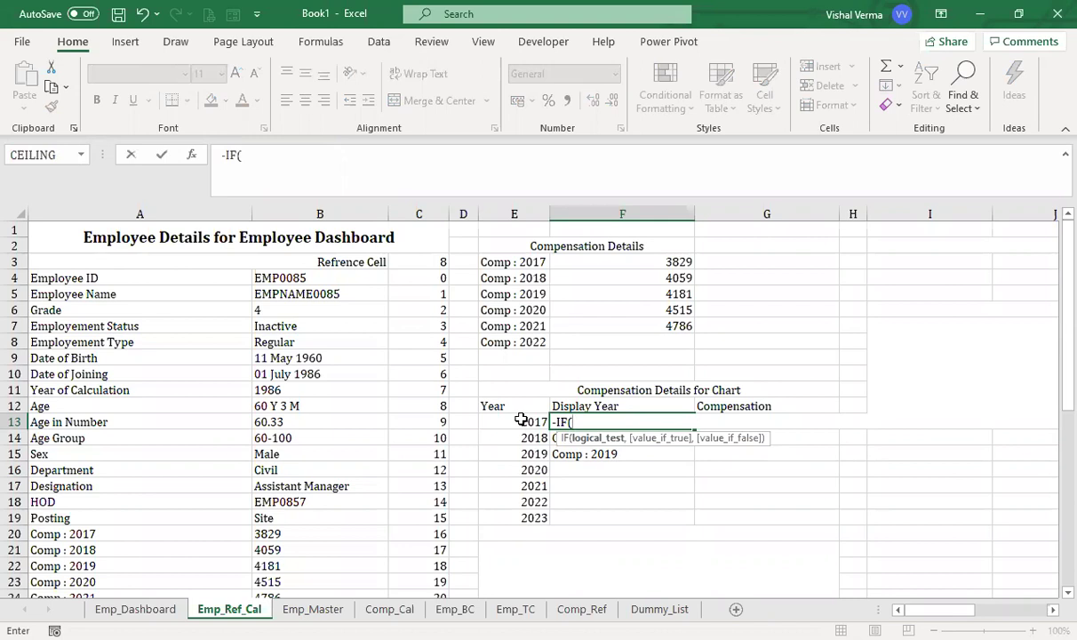
{"action": "type", "text": "YEAR("}
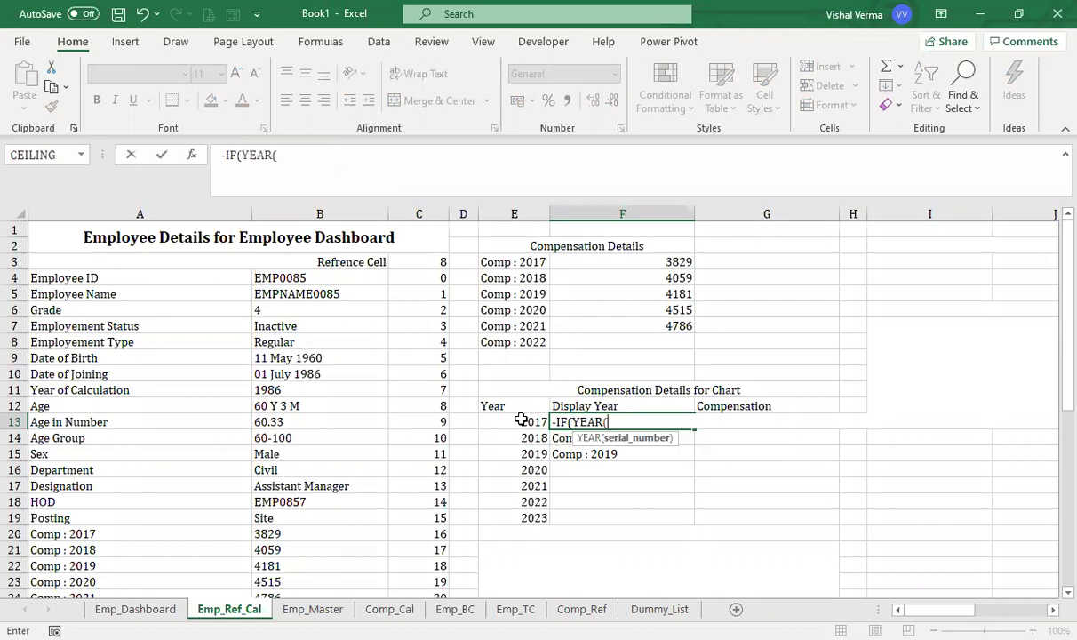
{"action": "type", "text": "TODAY("}
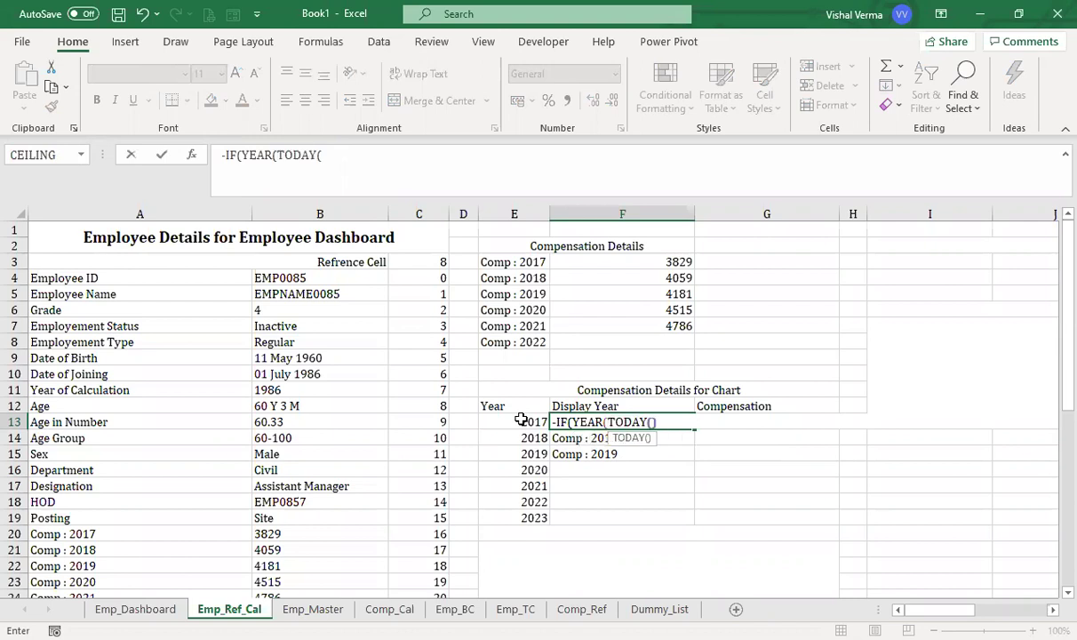
{"action": "type", "text": ")"}
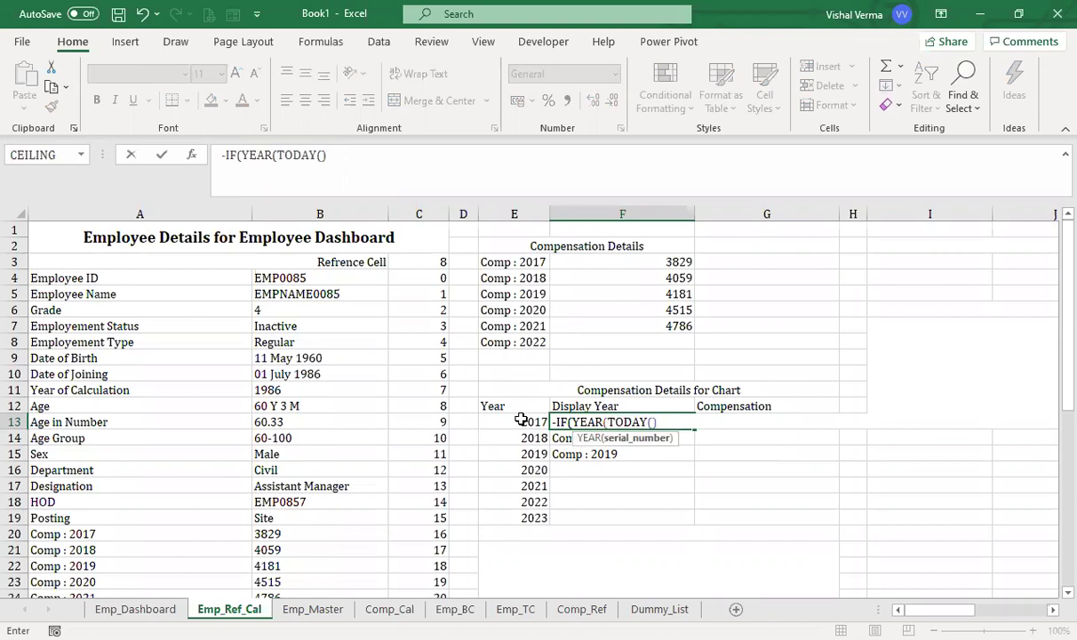
{"action": "type", "text": "))>="}
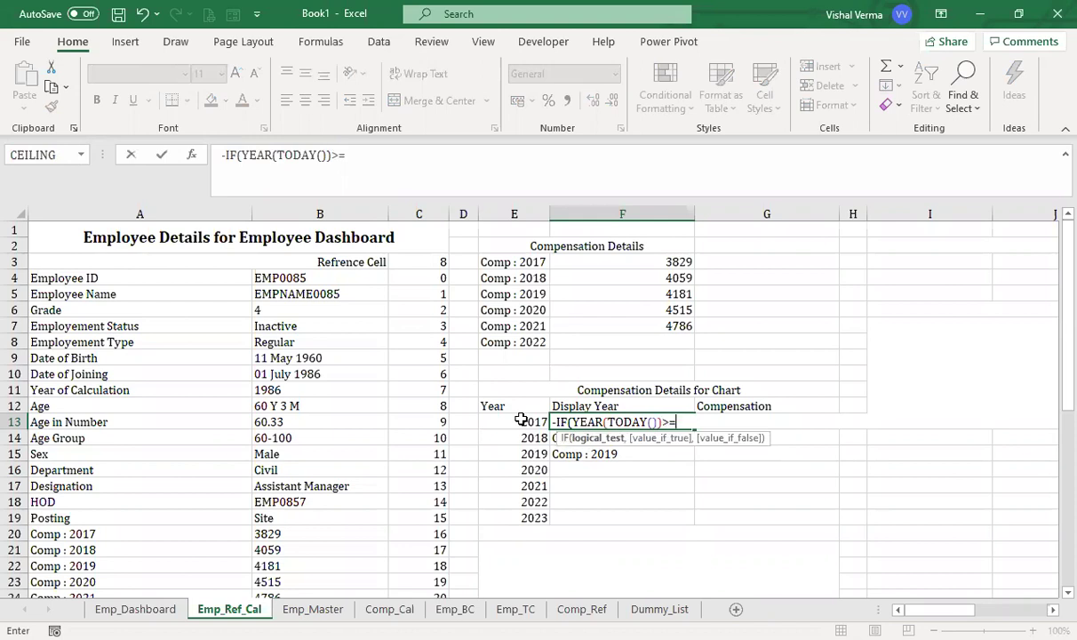
{"action": "left_click", "coordinate": [516, 421]}
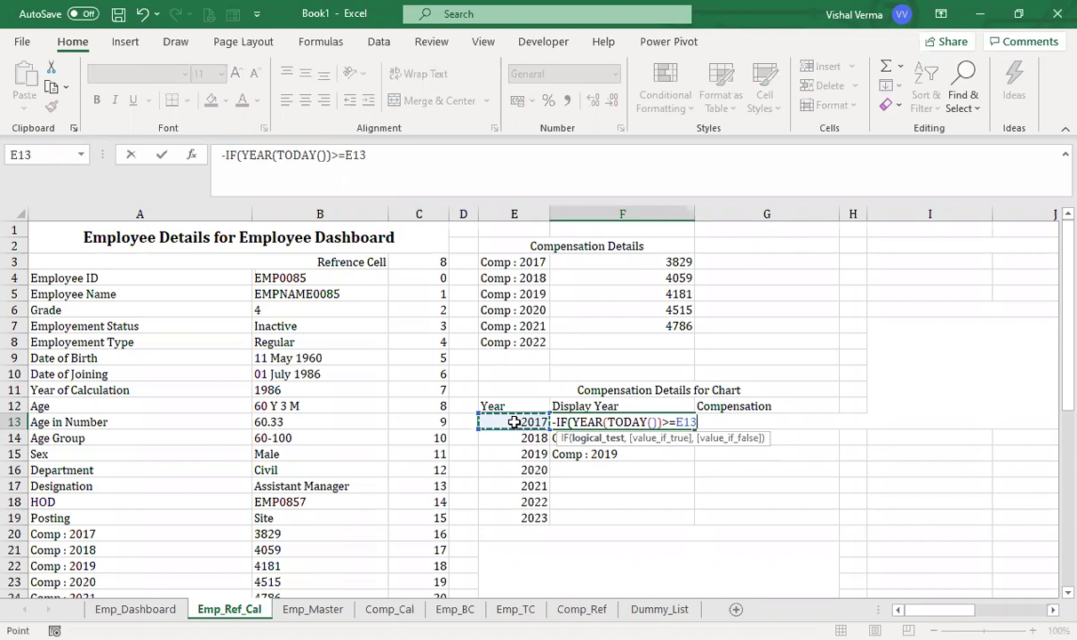
Finish the -IF formula in F13 with E3 as the true result and "" as the false result.
{"action": "type", "text": ","}
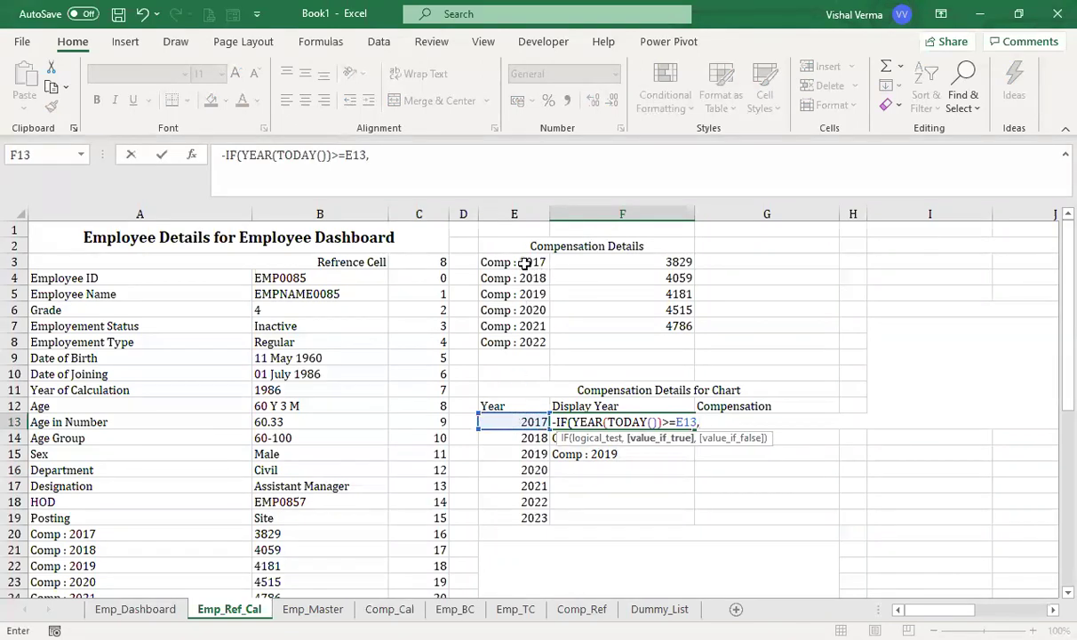
{"action": "left_click", "coordinate": [524, 262]}
{"action": "type", "text": ",\"\""}
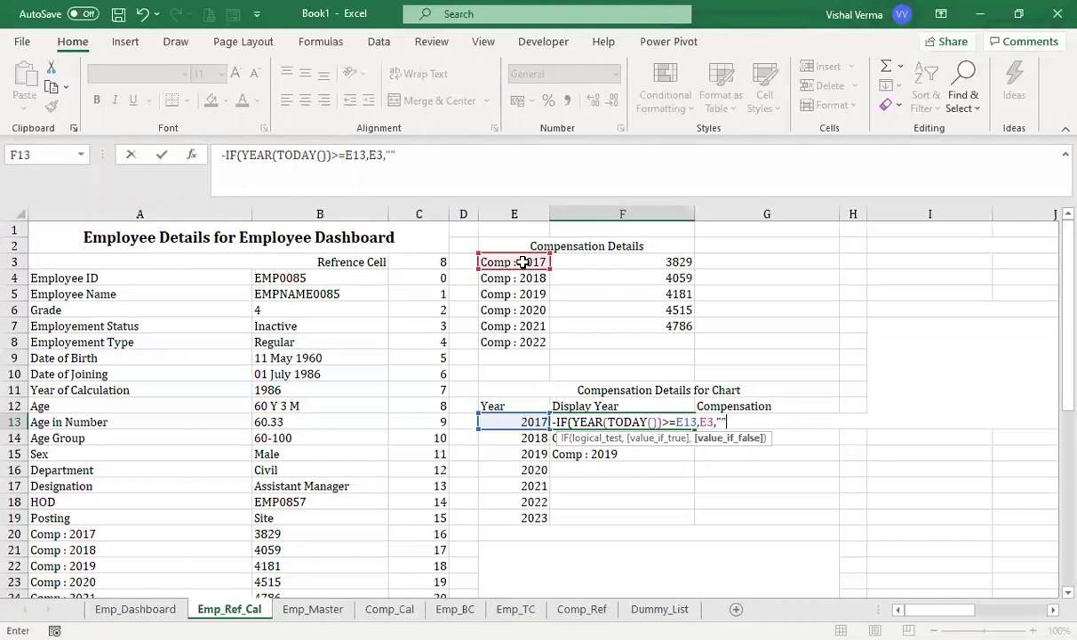
{"action": "type", "text": ")"}
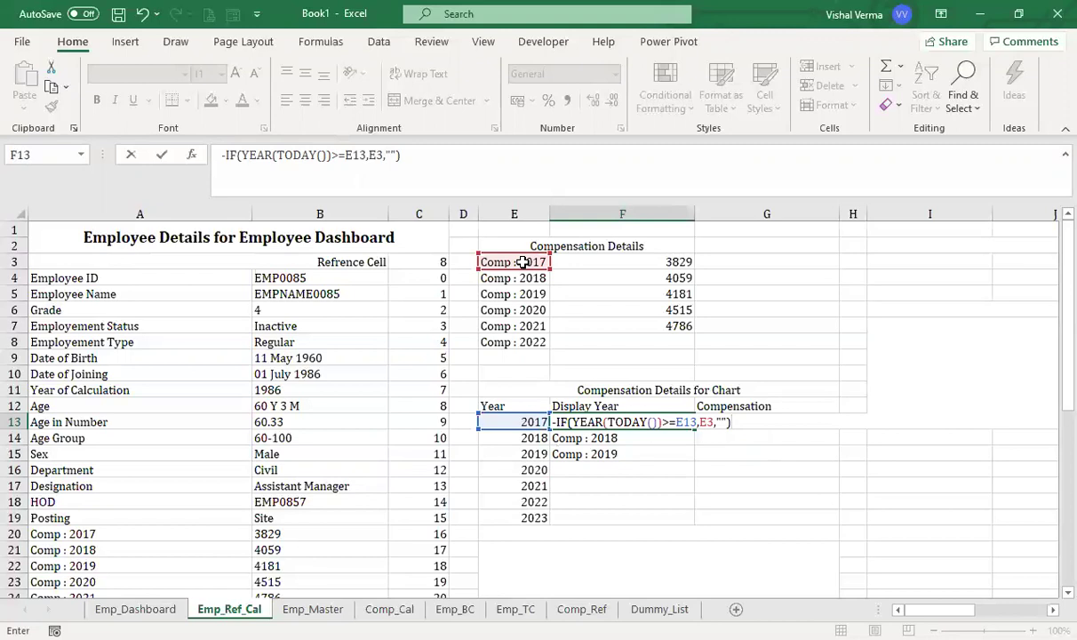
{"action": "key", "text": "Return"}
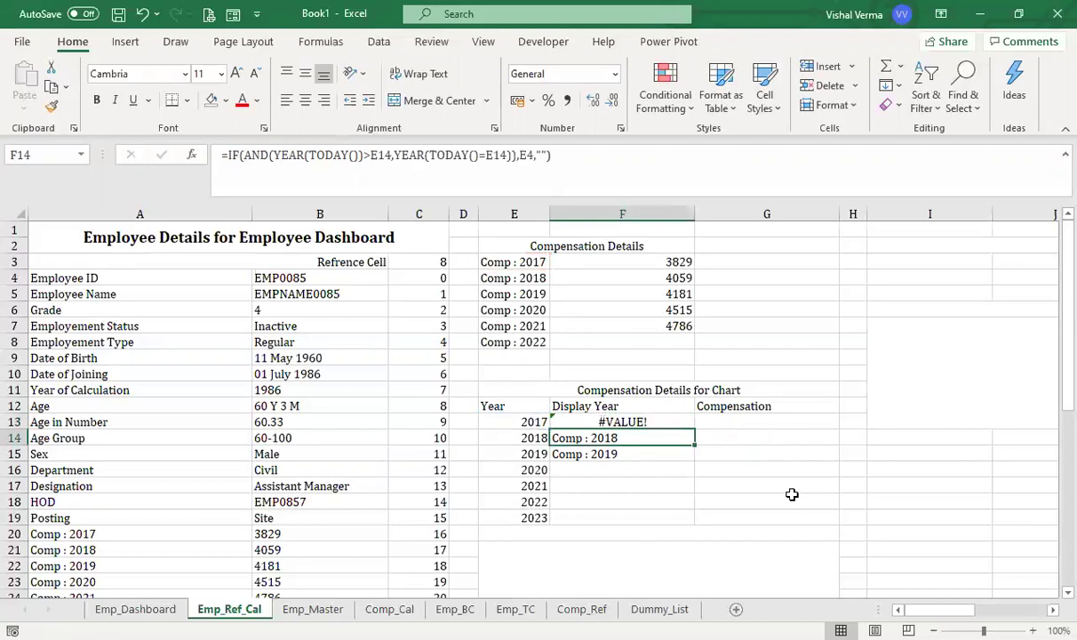
Remove the minus sign before IF in the F13 formula and commit it.
{"action": "left_click", "coordinate": [792, 494]}
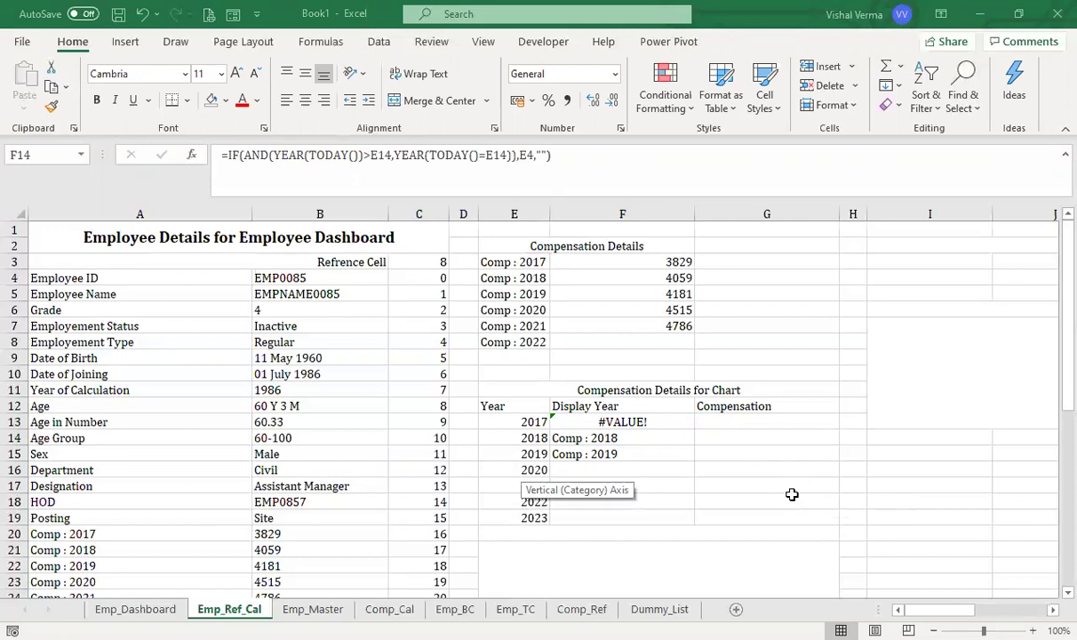
{"action": "key", "text": "Escape"}
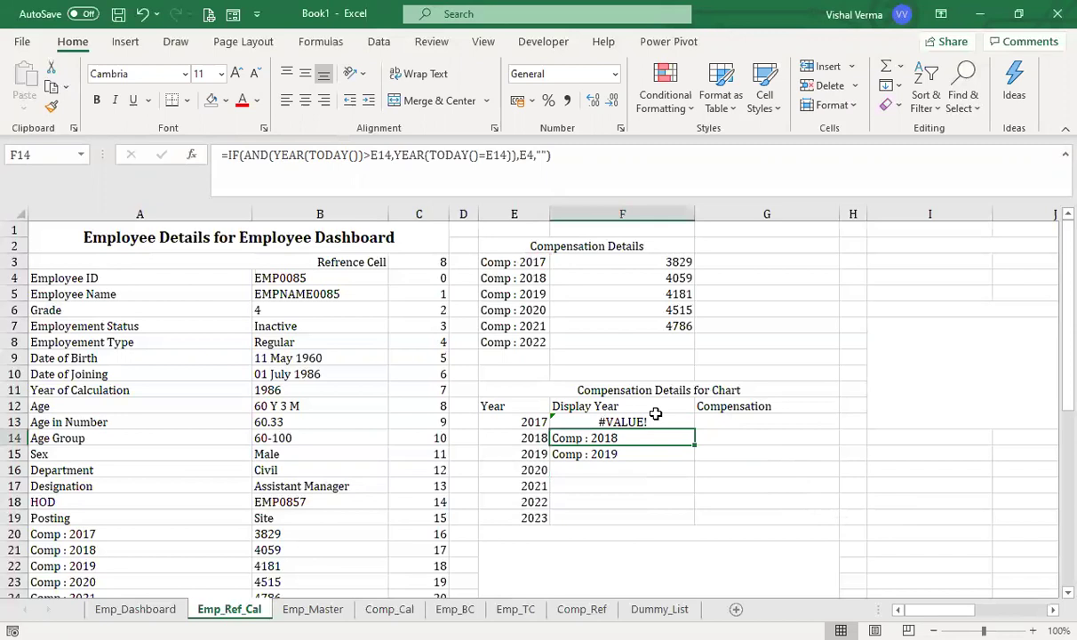
{"action": "left_click", "coordinate": [622, 420]}
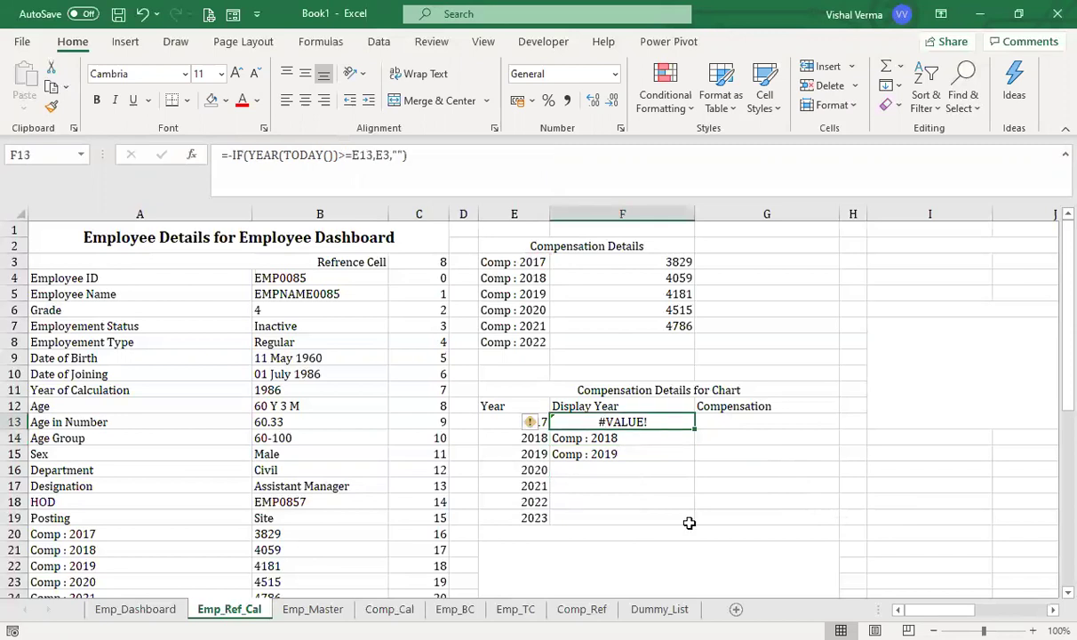
{"action": "left_click", "coordinate": [233, 158]}
{"action": "key", "text": "Return"}
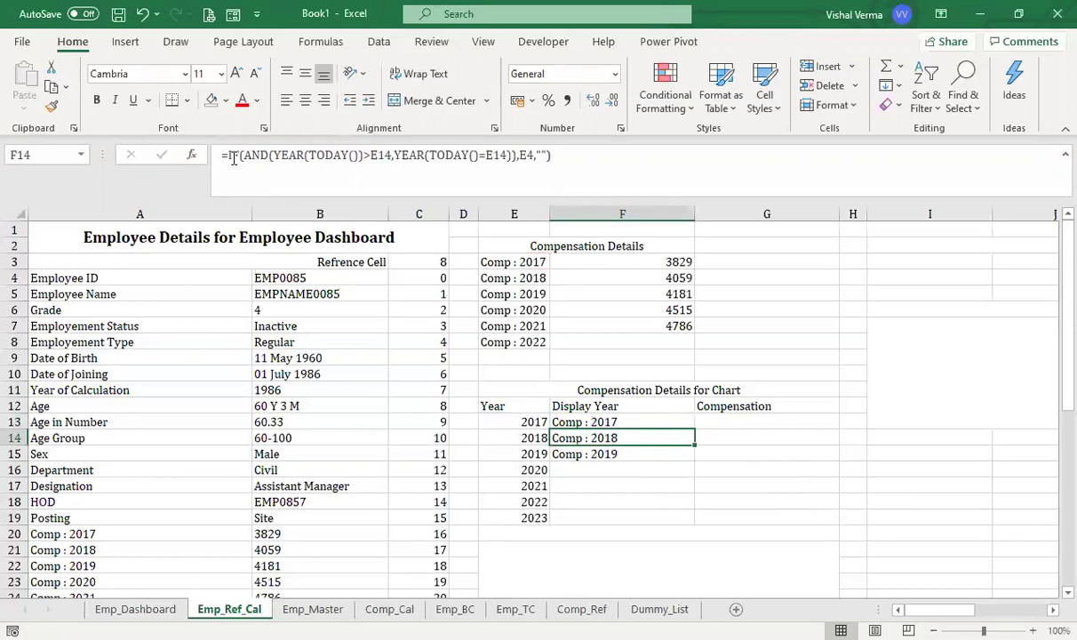
Try to fill the F13 formula down the Display Year column, and clear the column's formulas.
{"action": "left_click", "coordinate": [611, 421]}
{"action": "double_click", "coordinate": [693, 429]}
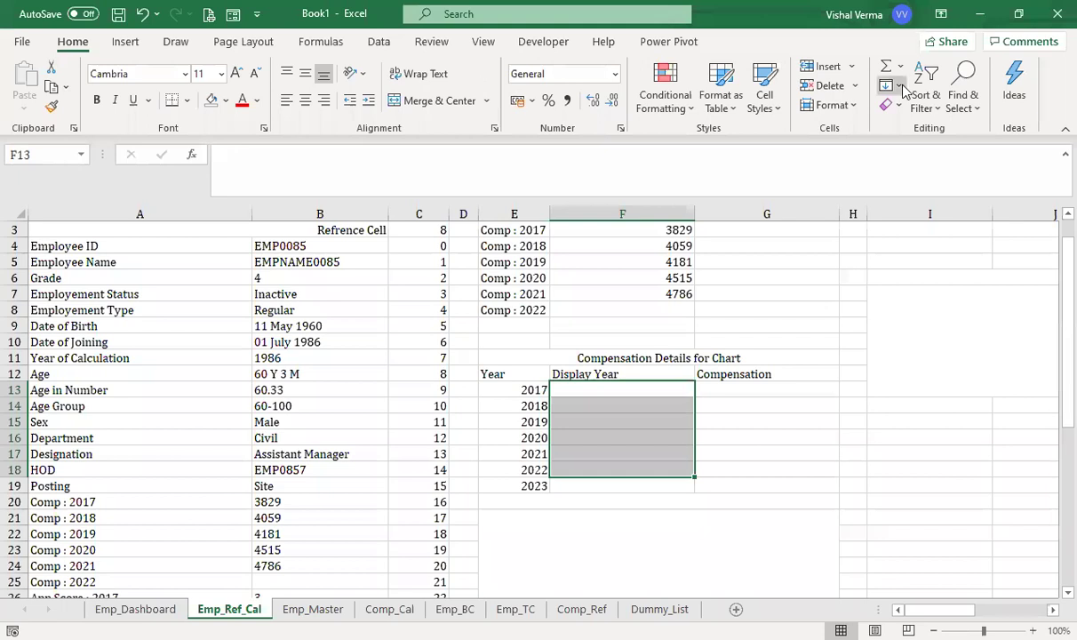
{"action": "left_click", "coordinate": [773, 469]}
Start a new IF formula in F13 with YEAR(TODAY())>=E13 as its logical test.
{"action": "left_click", "coordinate": [633, 387]}
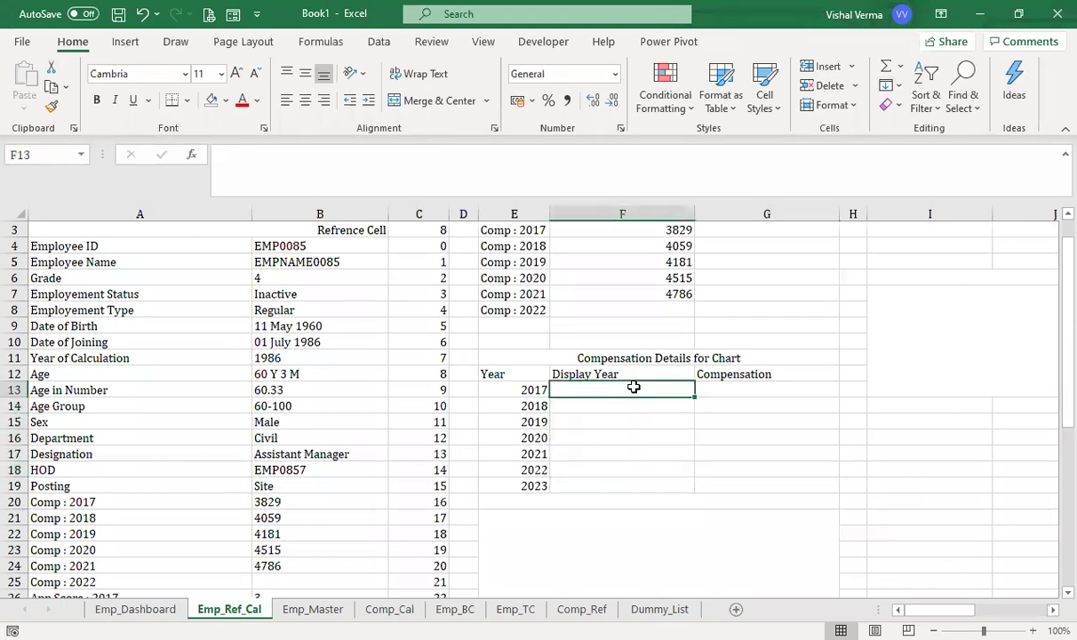
{"action": "type", "text": "="}
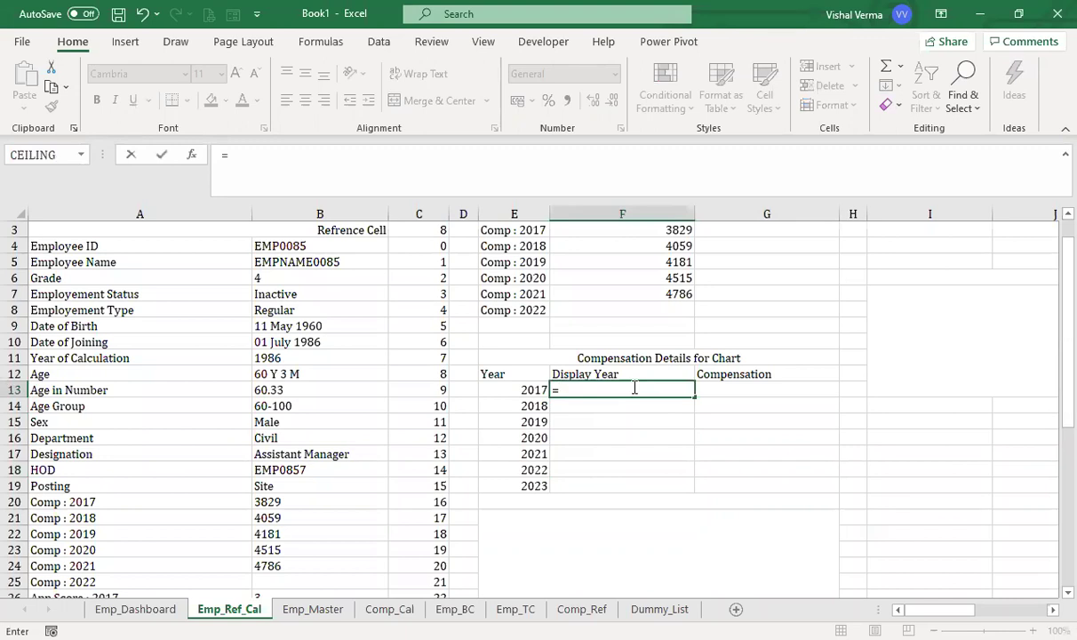
{"action": "type", "text": "IF("}
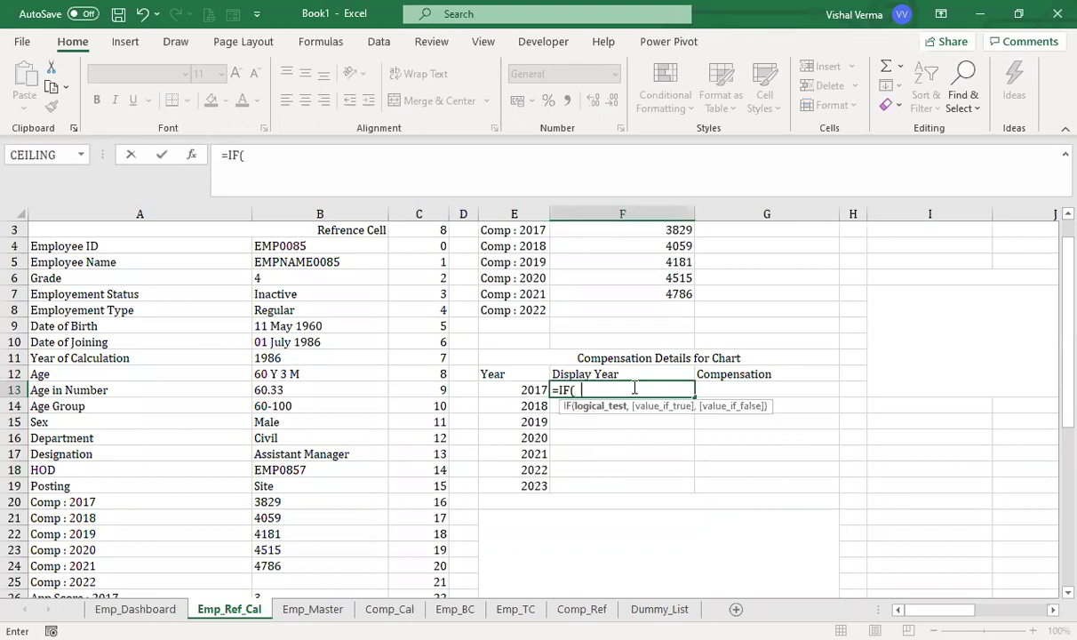
{"action": "key", "text": "BackSpace"}
{"action": "type", "text": "YEAR(t"}
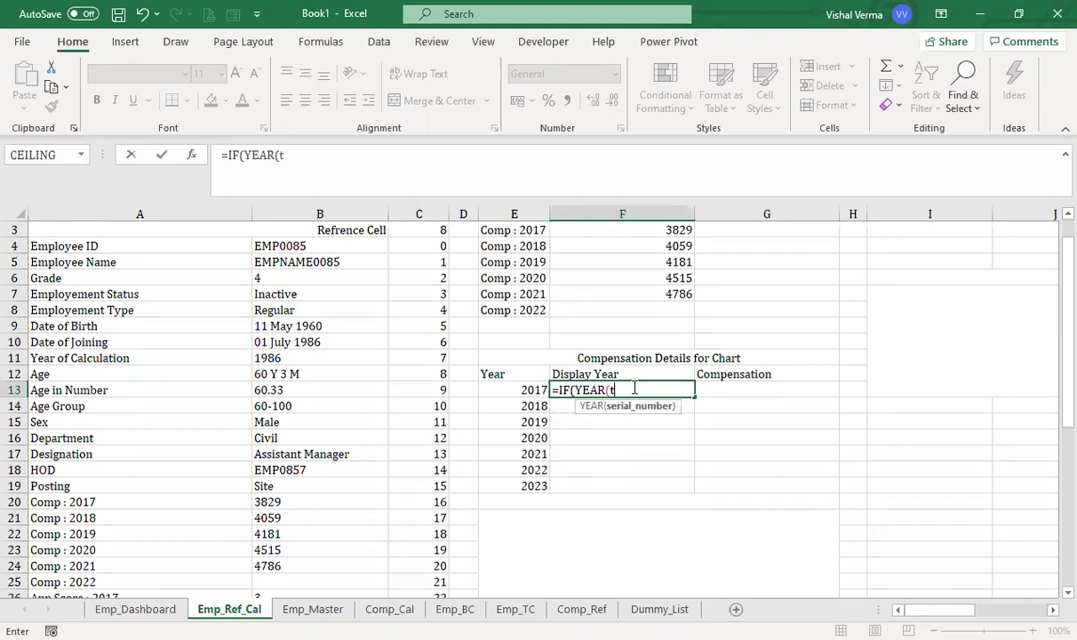
{"action": "type", "text": "oday())>="}
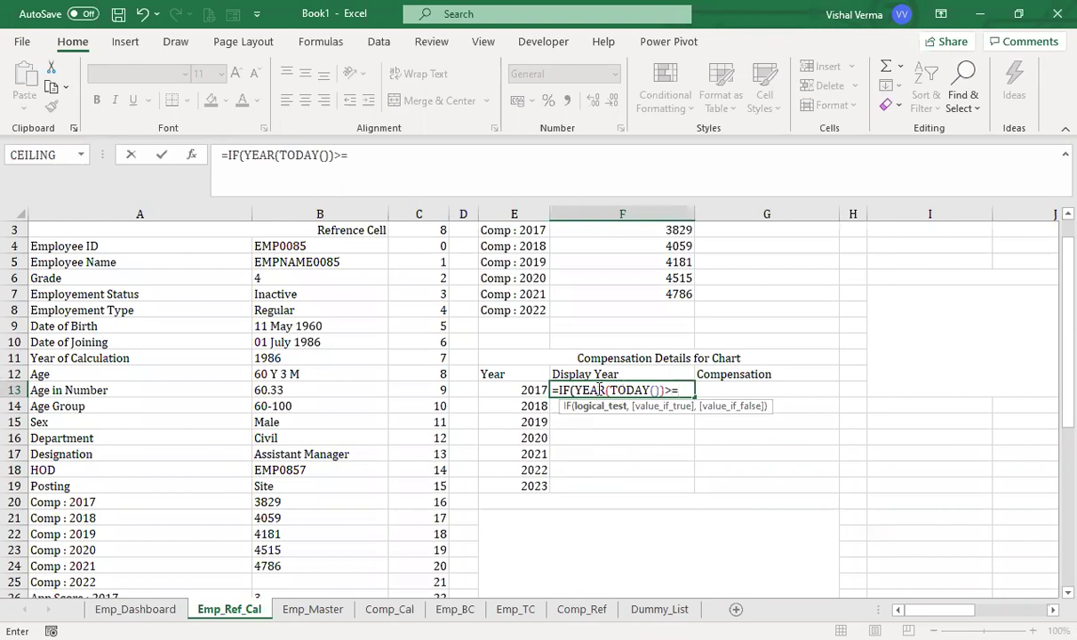
{"action": "left_click", "coordinate": [526, 390]}
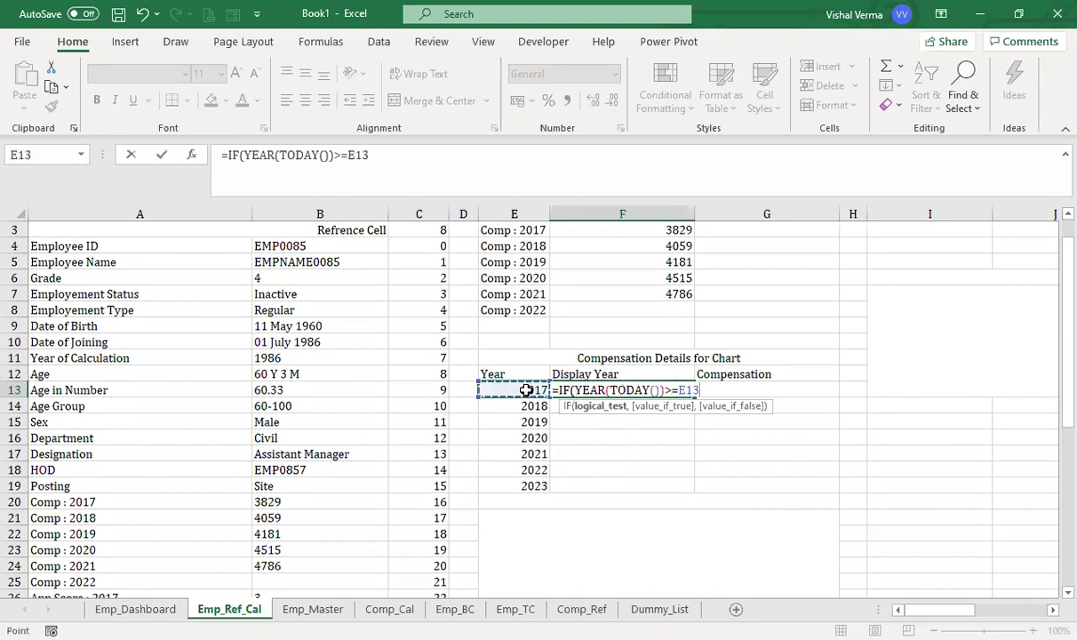
Complete the F13 IF formula with E3 as the true result and an empty string "" as the false result.
{"action": "type", "text": ","}
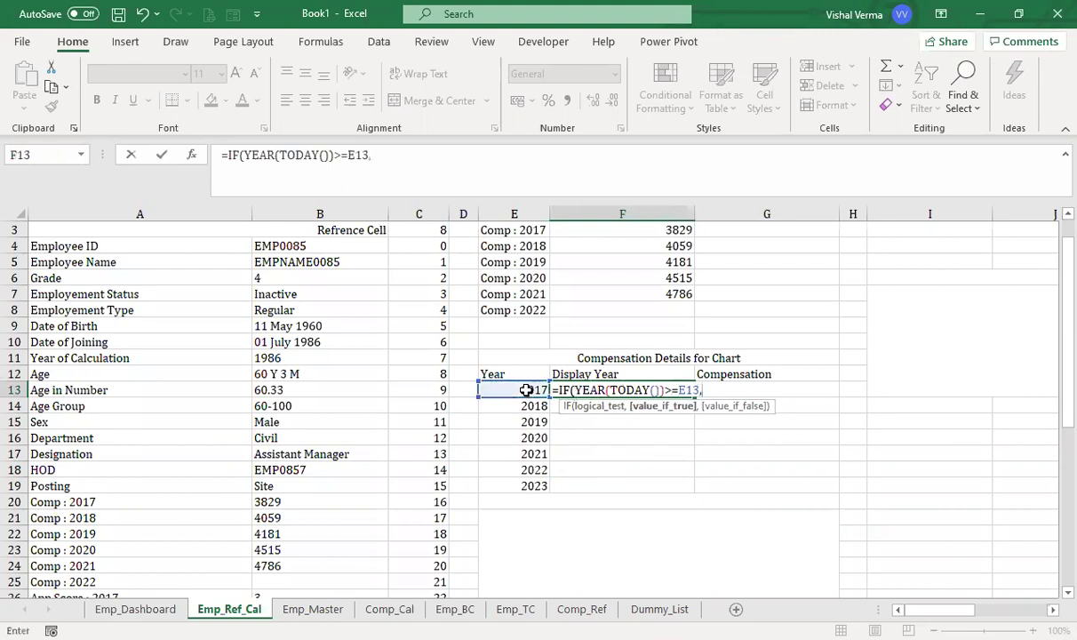
{"action": "scroll", "coordinate": [527, 390], "scroll_direction": "up", "scroll_amount": 1}
{"action": "left_click", "coordinate": [511, 262]}
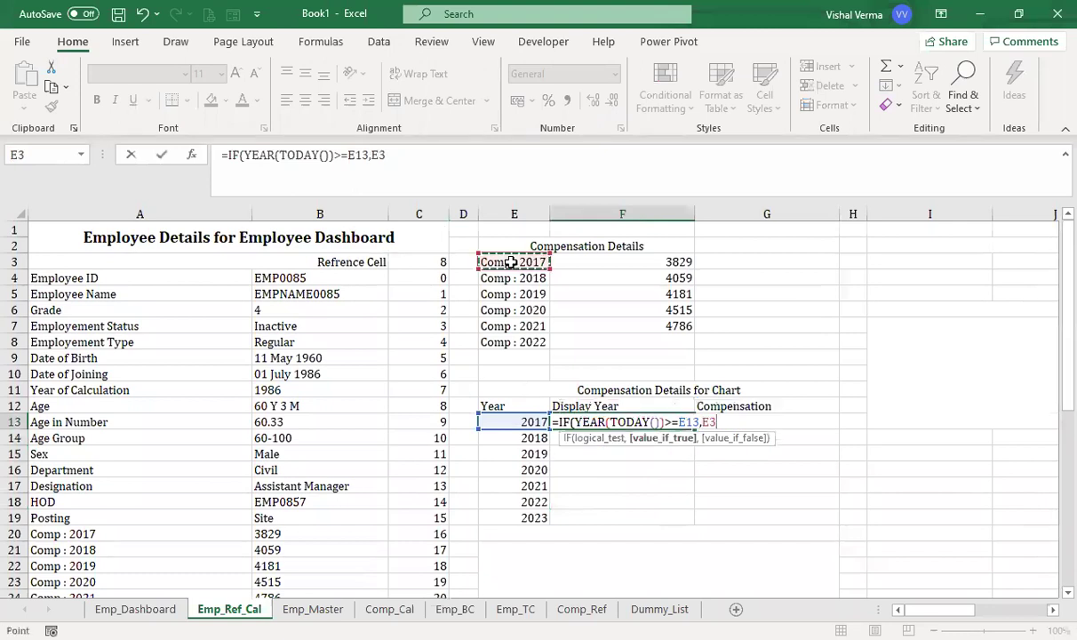
{"action": "type", "text": ",\"\""}
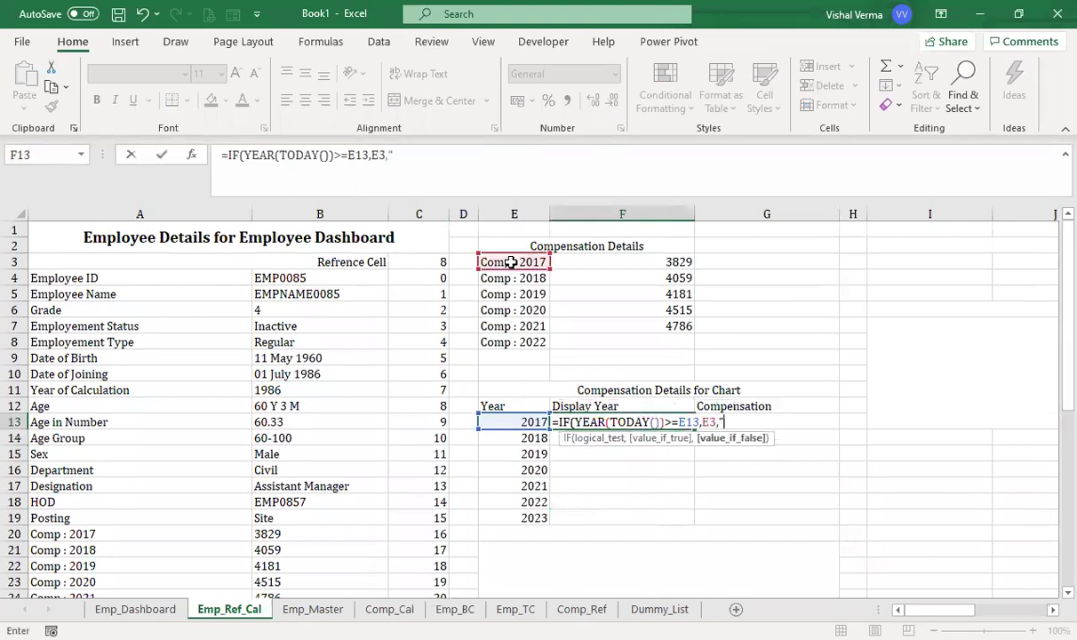
{"action": "key", "text": "Return"}
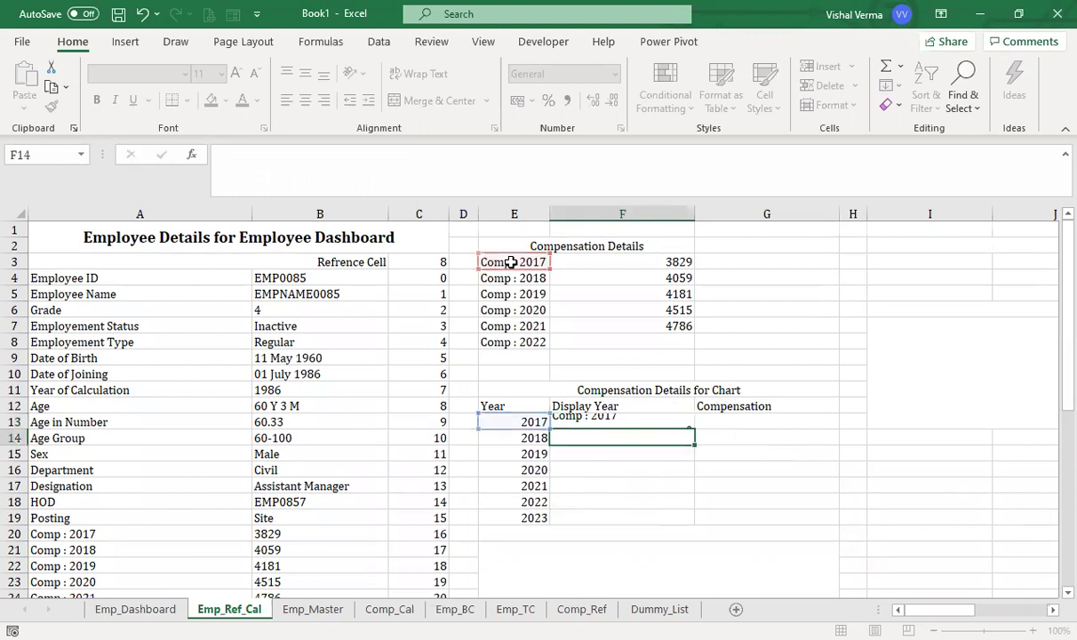
Fill the F13 formula down the Display Year column through F19.
{"action": "left_click", "coordinate": [646, 423]}
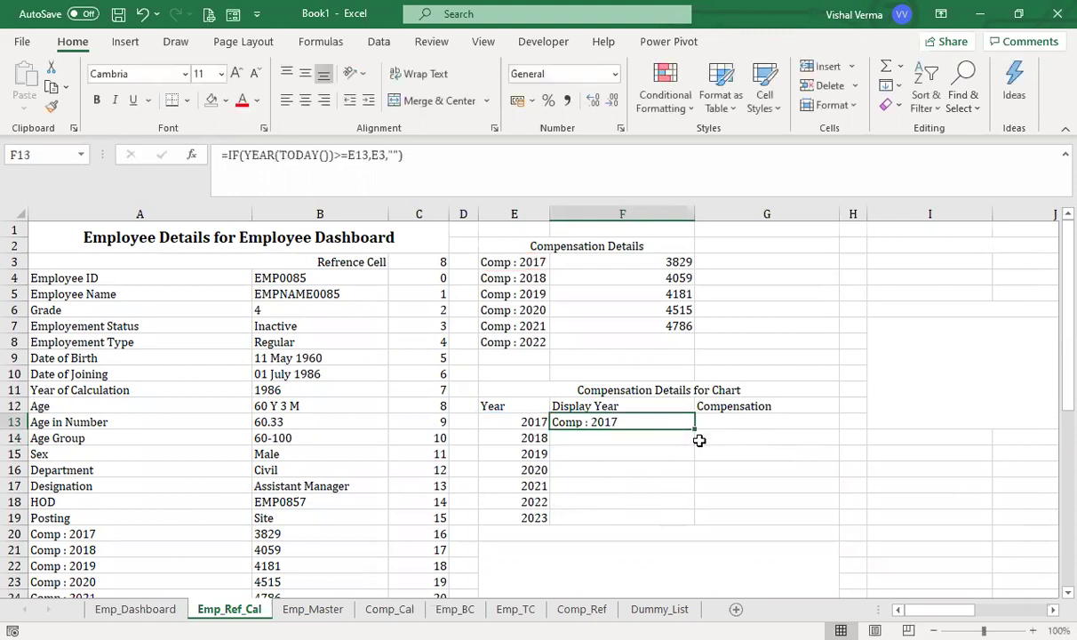
{"action": "left_click_drag", "start_coordinate": [694, 433], "coordinate": [692, 517]}
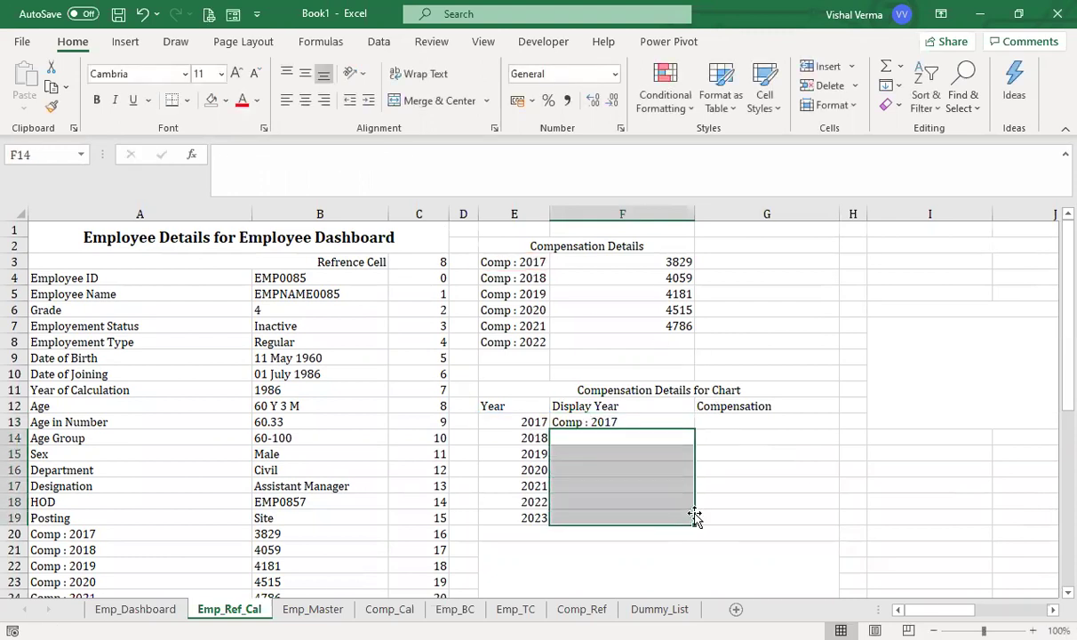
{"action": "left_click", "coordinate": [587, 421]}
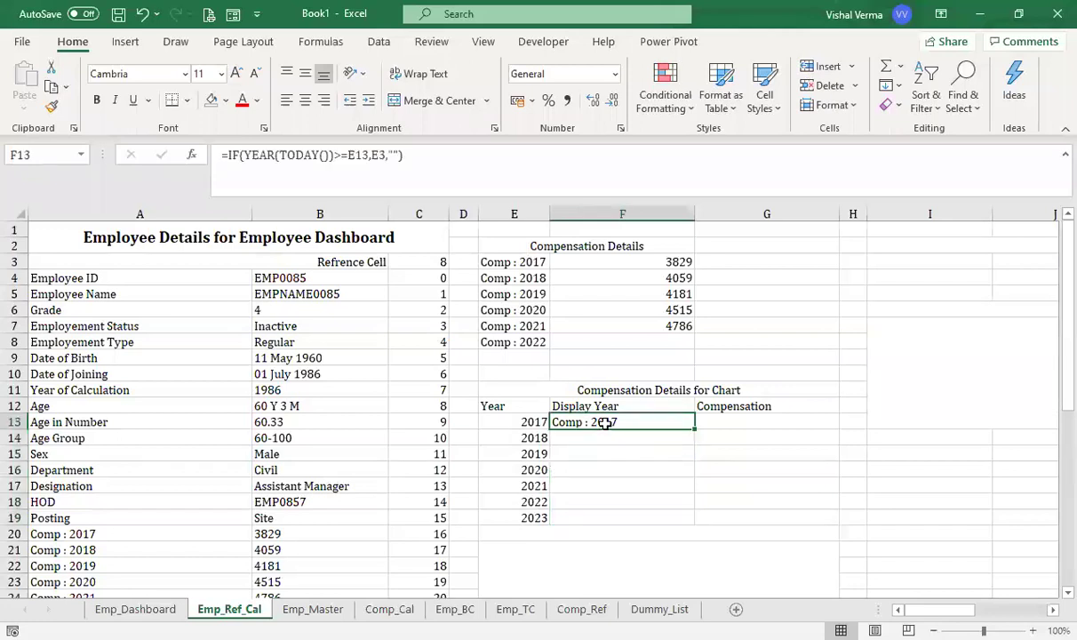
{"action": "left_click_drag", "start_coordinate": [693, 426], "coordinate": [694, 523]}
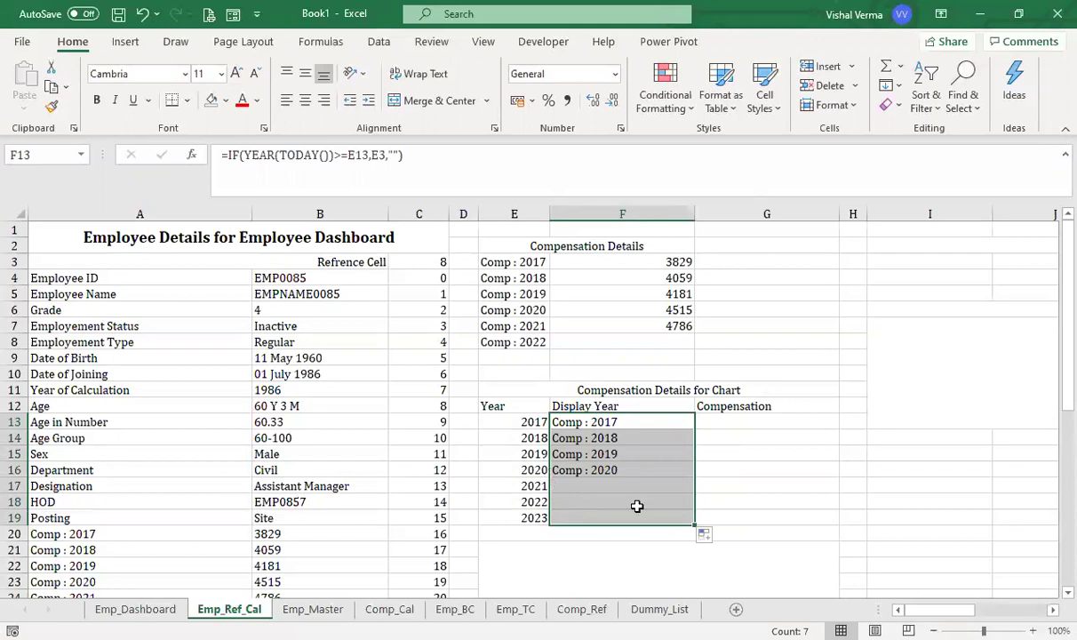
Start an IF formula in G13 of the Compensation column with YEAR(TODAY())>=E13 as its logical test.
{"action": "left_click", "coordinate": [753, 421]}
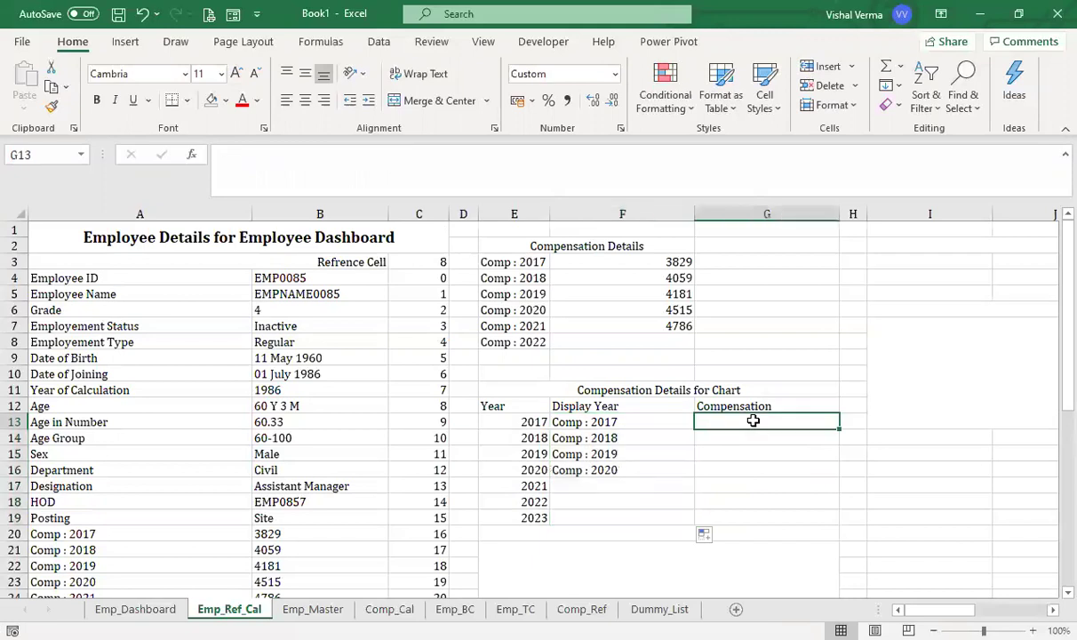
{"action": "type", "text": "="}
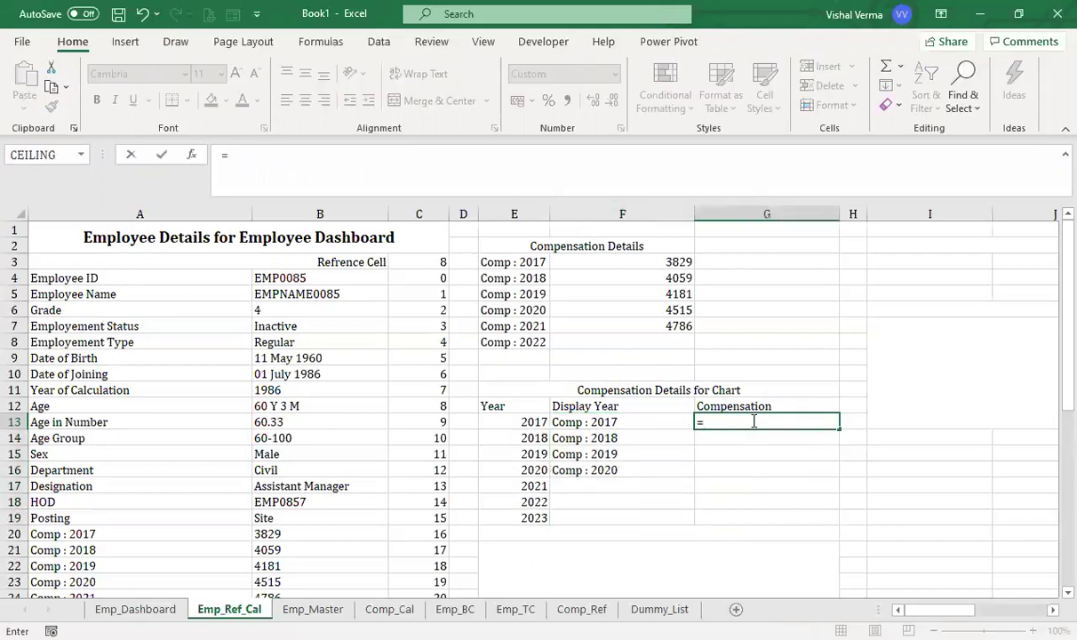
{"action": "type", "text": "IF(y"}
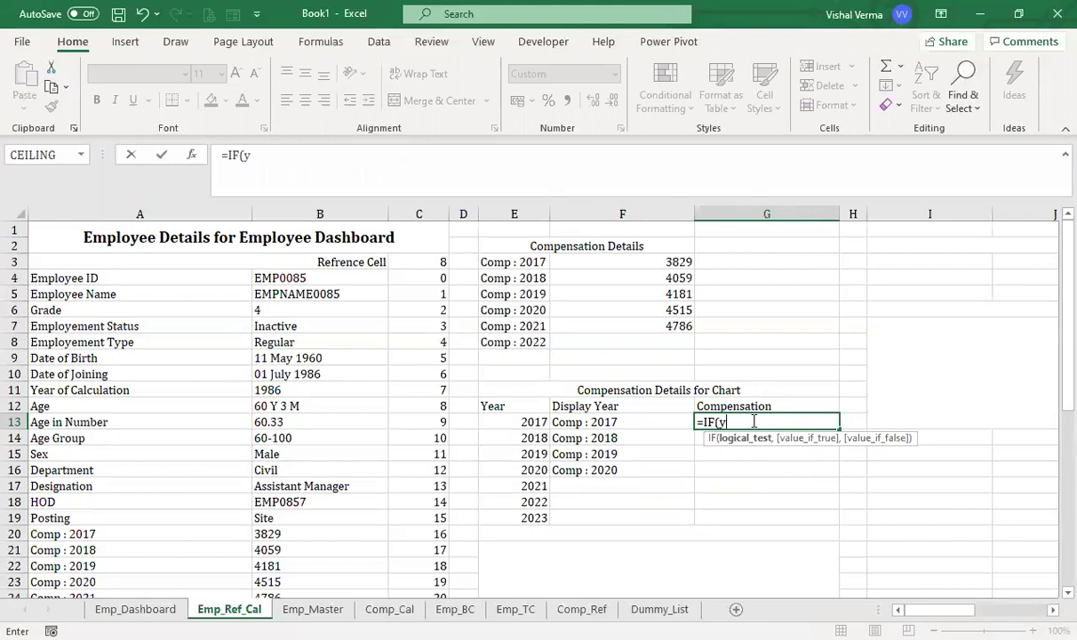
{"action": "type", "text": "EAR(TODAY("}
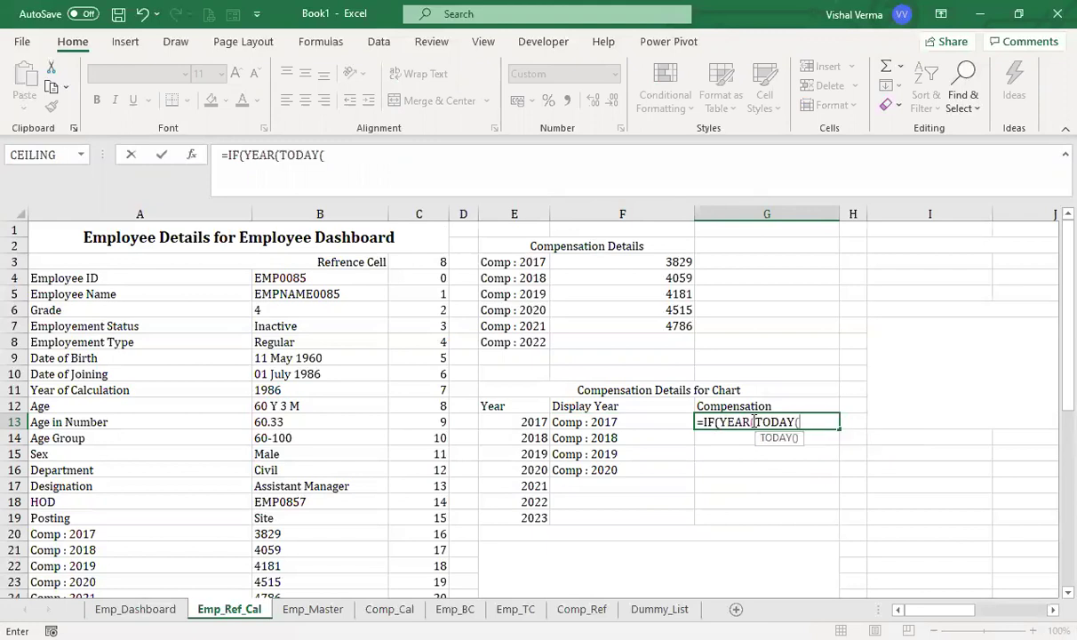
{"action": "type", "text": ")"}
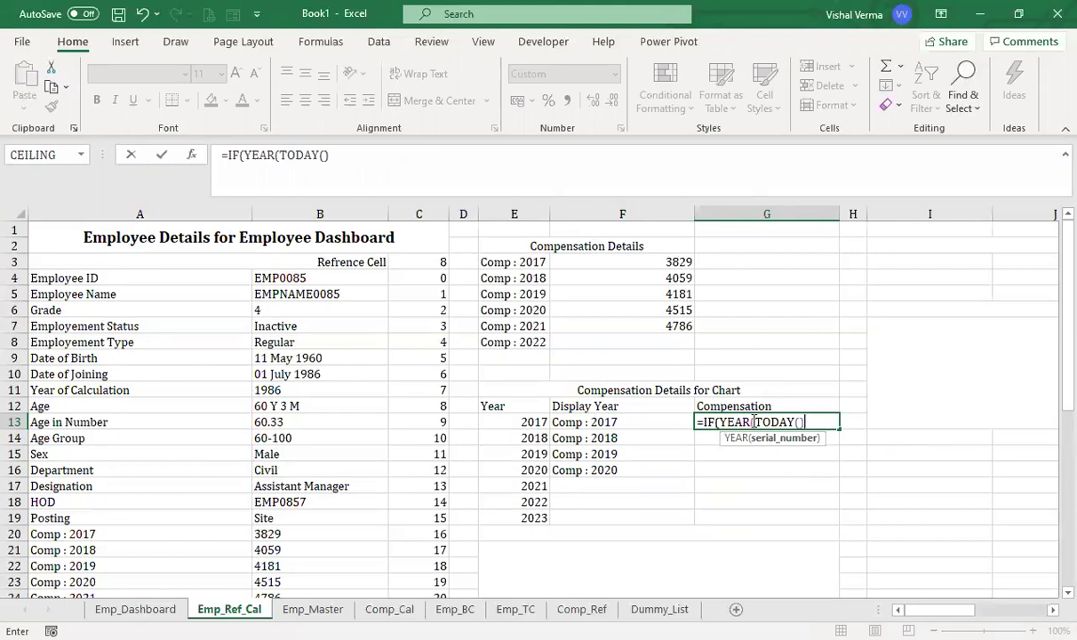
{"action": "type", "text": ")"}
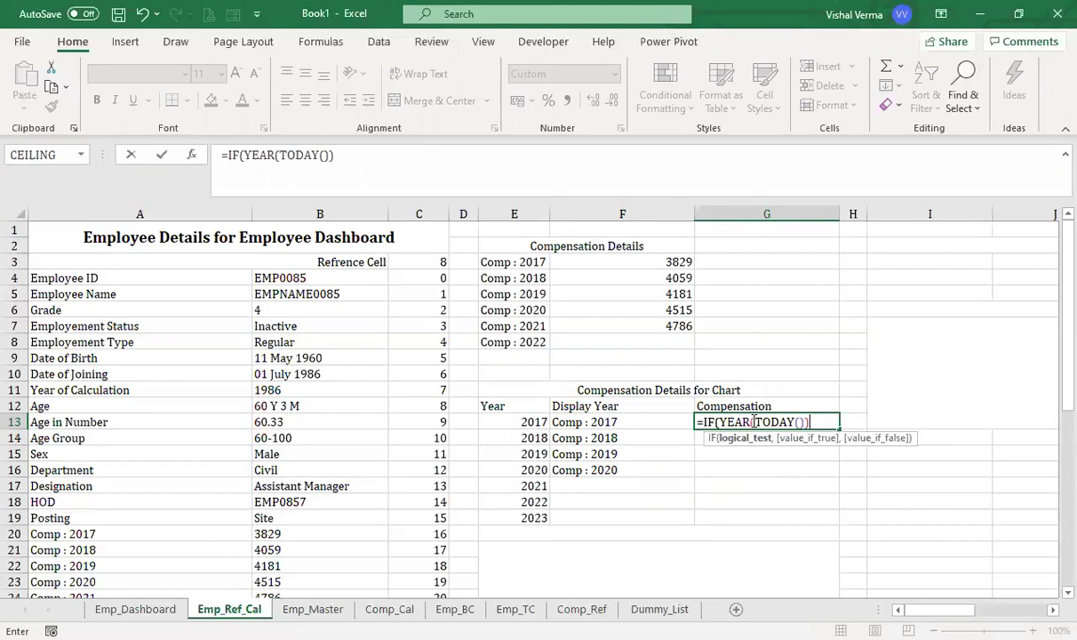
{"action": "type", "text": ">="}
{"action": "left_click", "coordinate": [524, 424]}
{"action": "type", "text": ","}
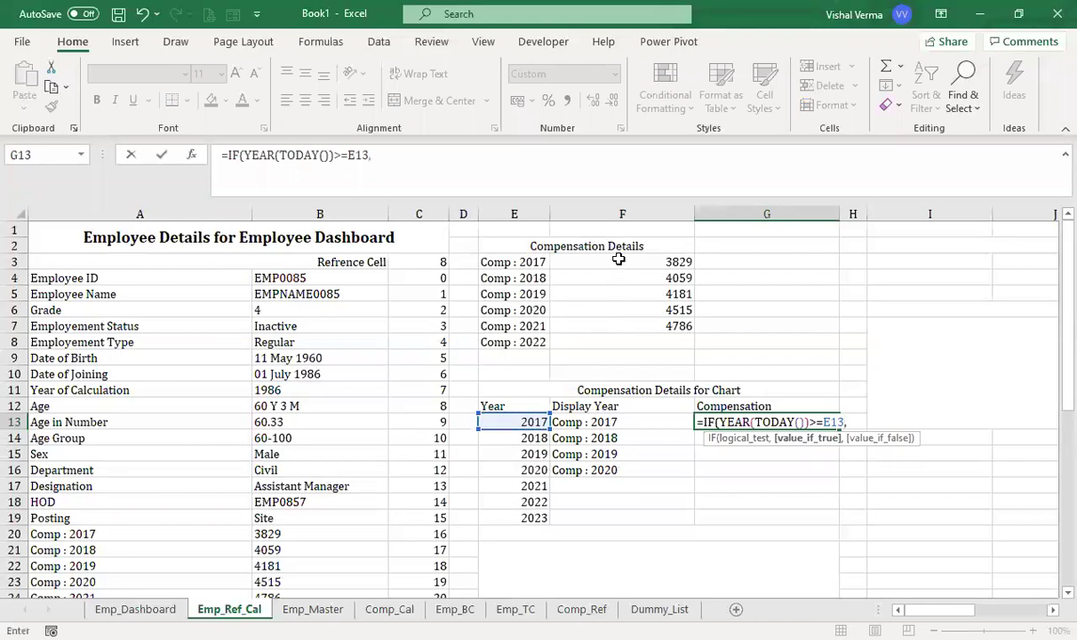
Complete the G13 IF formula with F3 as the true result and "" as the false result, and fill it down through G19.
{"action": "left_click", "coordinate": [618, 259]}
{"action": "type", "text": ",\"\")"}
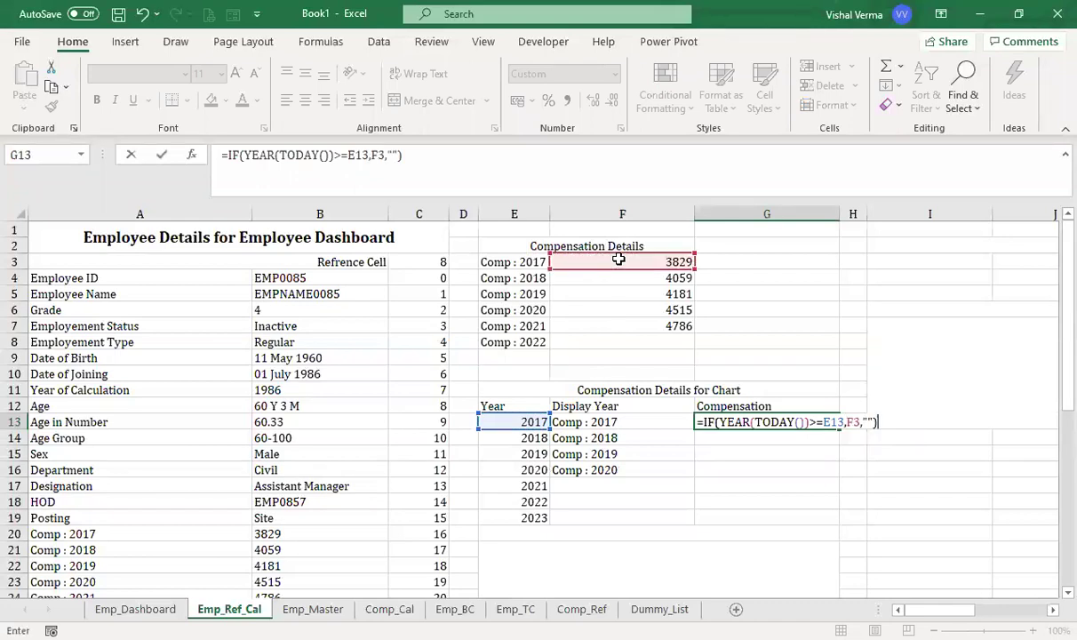
{"action": "key", "text": "Return"}
{"action": "left_click", "coordinate": [749, 417]}
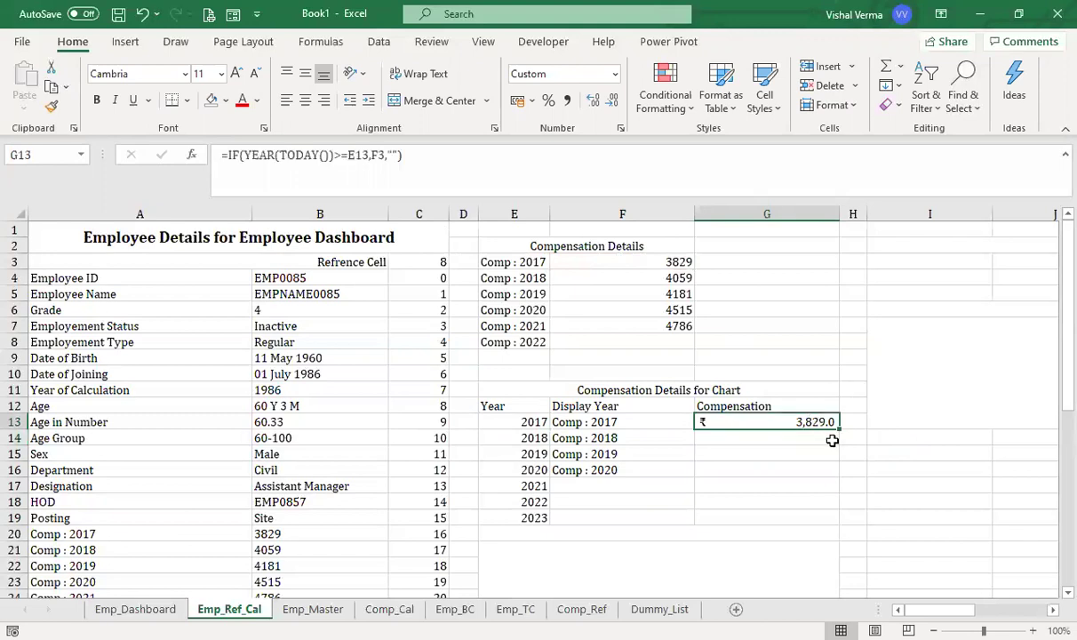
{"action": "left_click_drag", "start_coordinate": [838, 429], "coordinate": [836, 524]}
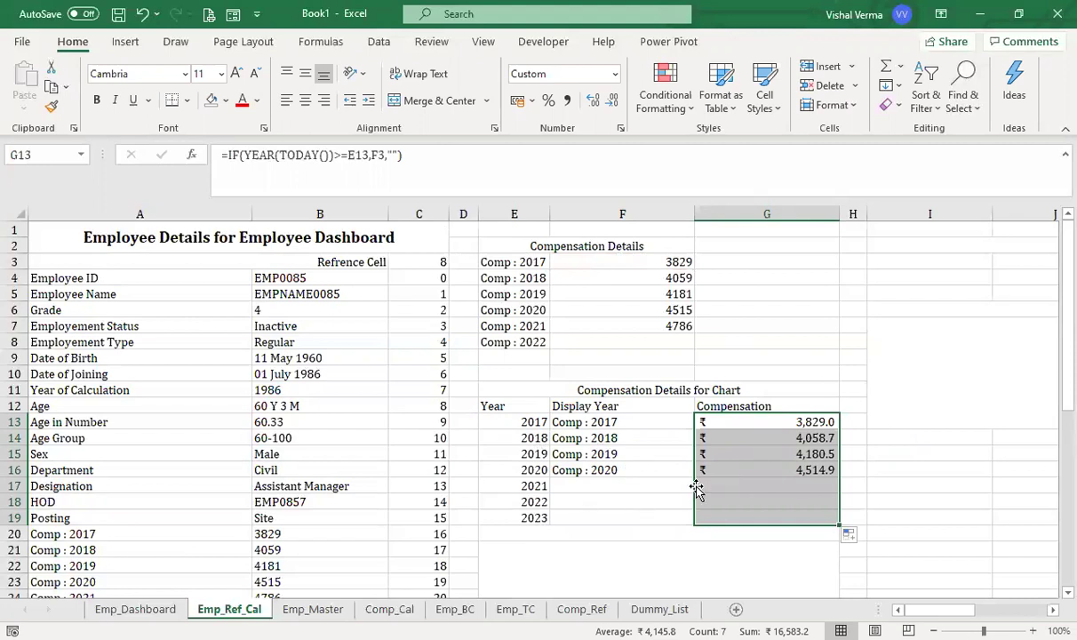
Insert a 2-D bar chart from the Display Year and Compensation range F12:G19.
{"action": "left_click", "coordinate": [632, 499]}
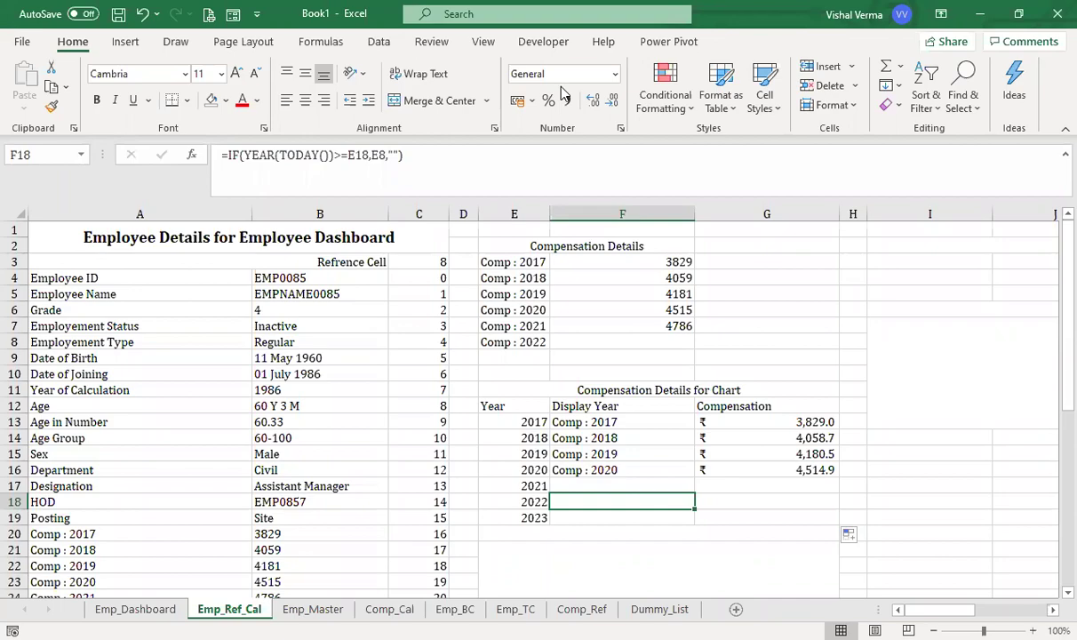
{"action": "key", "text": "ctrl+Up"}
{"action": "key", "text": "ctrl+shift+Right"}
{"action": "key", "text": "ctrl+shift+Down"}
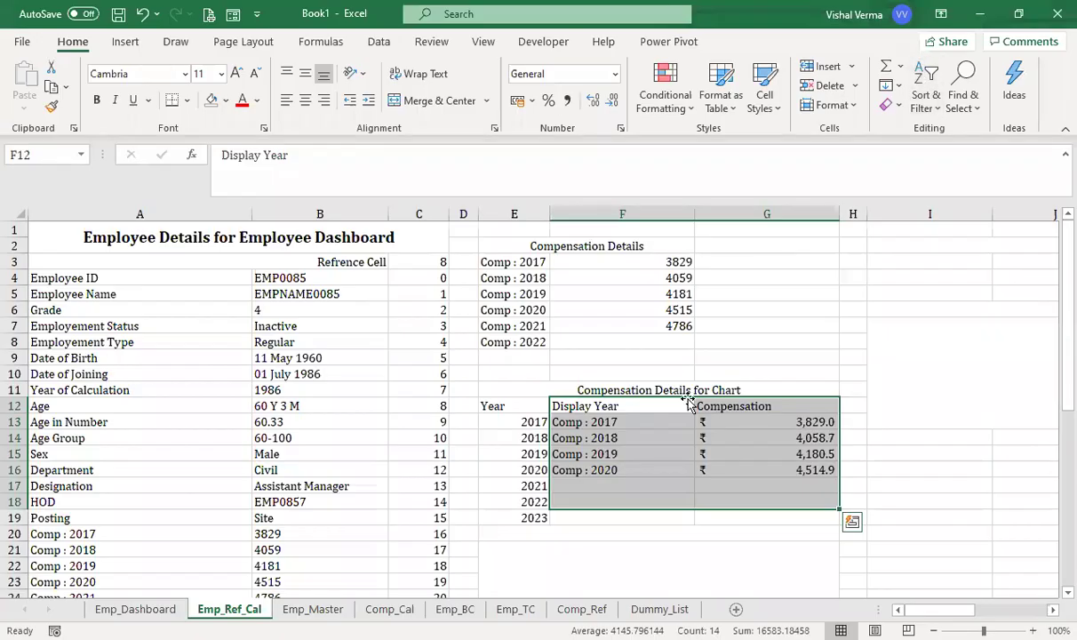
{"action": "left_click", "coordinate": [875, 434]}
{"action": "left_click_drag", "start_coordinate": [586, 404], "coordinate": [764, 520]}
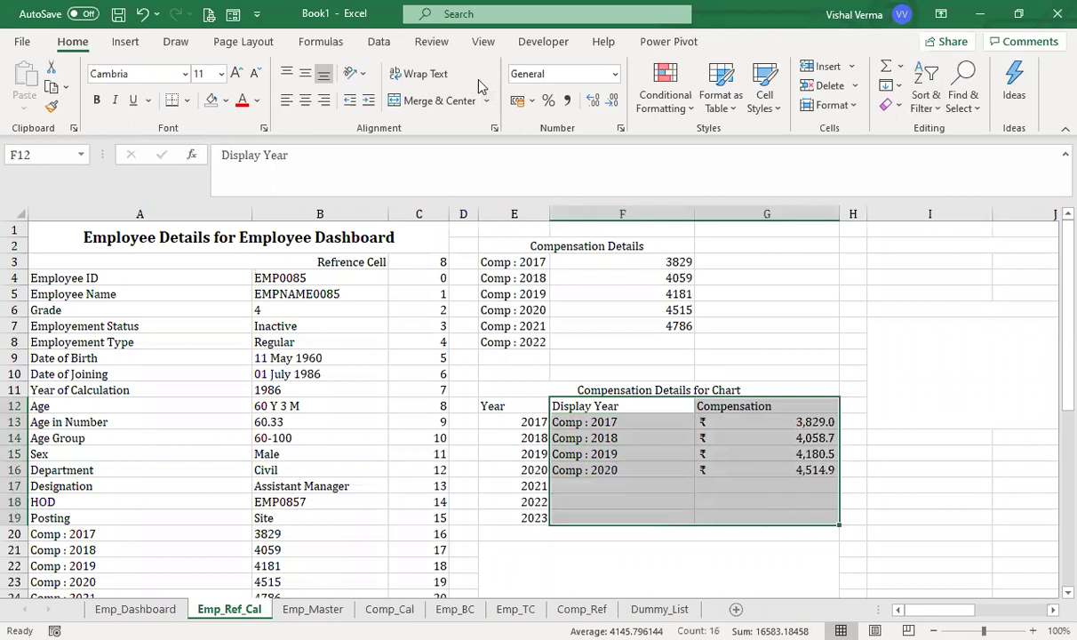
{"action": "left_click", "coordinate": [126, 43]}
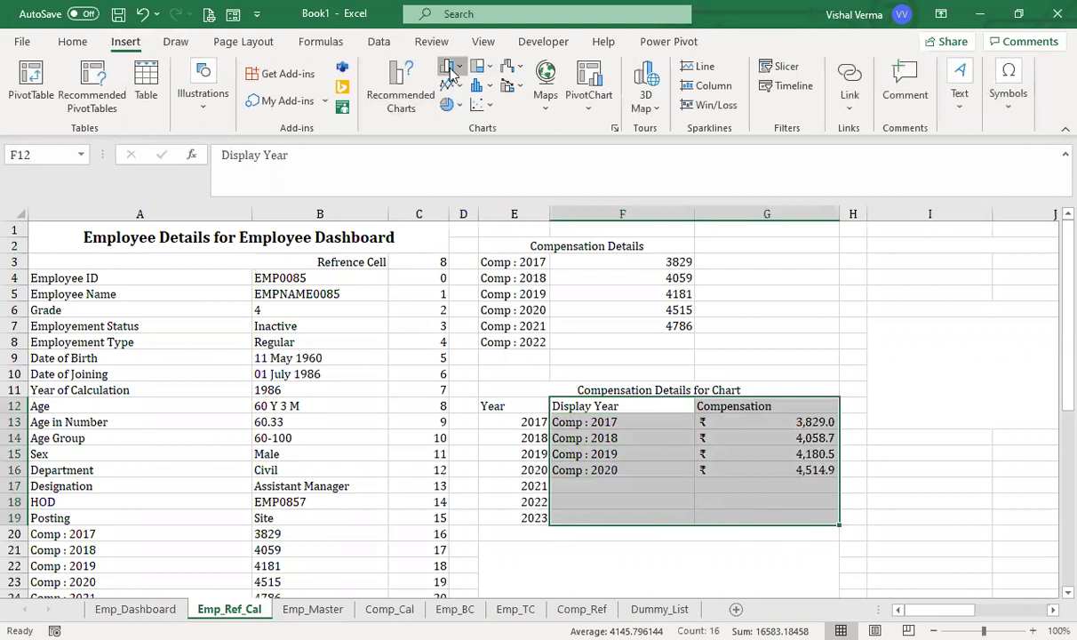
{"action": "left_click", "coordinate": [452, 69]}
{"action": "left_click", "coordinate": [461, 298]}
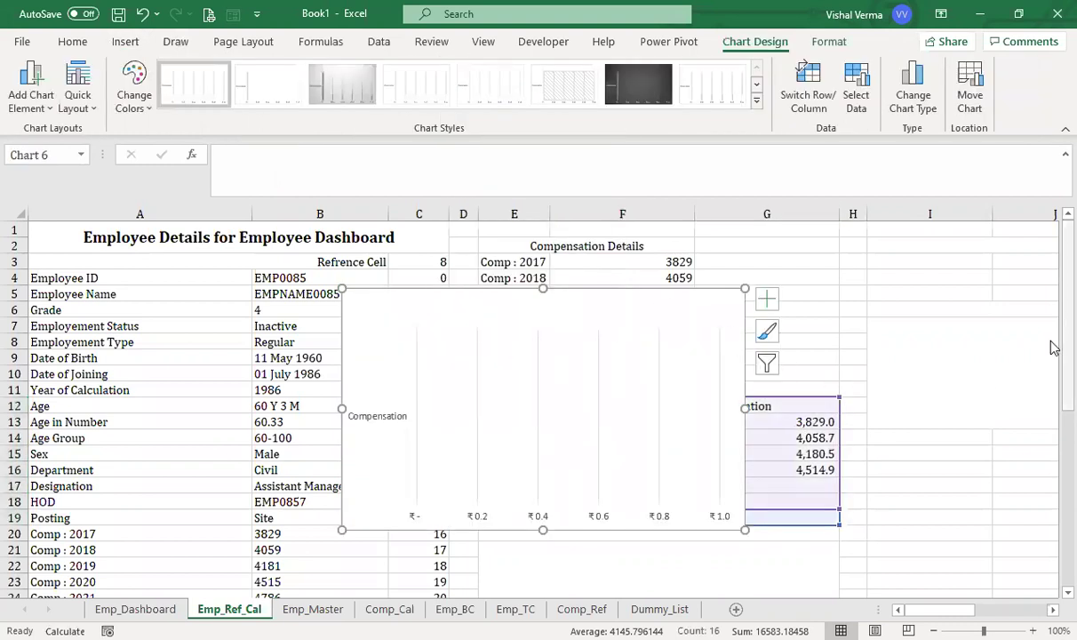
Move the new chart below the chart data table, starting at about cell E21.
{"action": "scroll", "coordinate": [1051, 343], "scroll_direction": "down", "scroll_amount": 2}
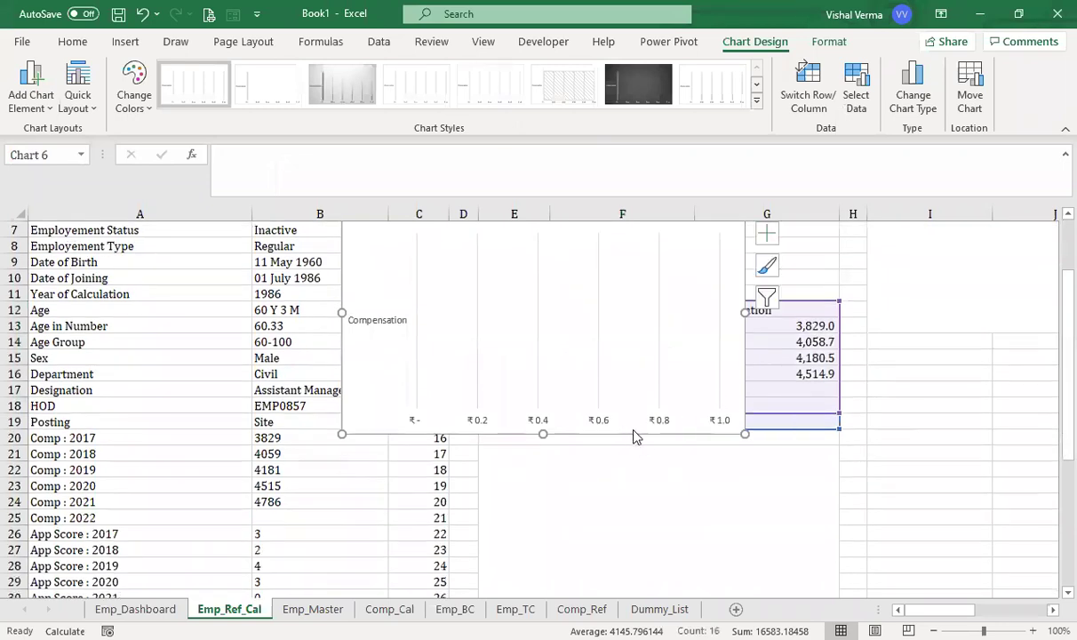
{"action": "scroll", "coordinate": [859, 603], "scroll_direction": "down", "scroll_amount": 2}
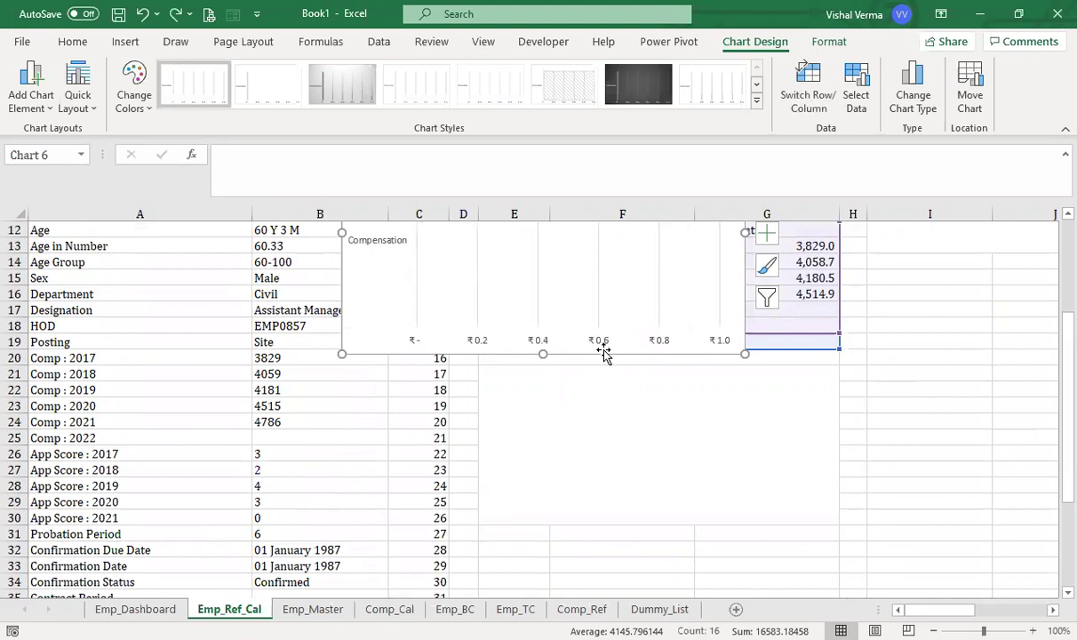
{"action": "left_click_drag", "start_coordinate": [393, 353], "coordinate": [529, 496]}
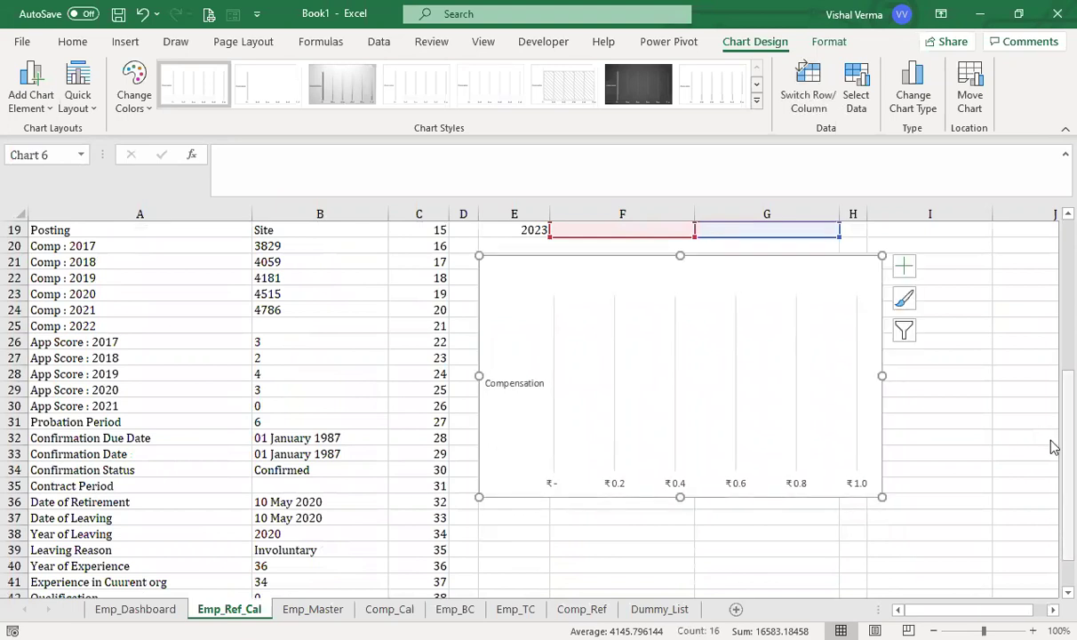
Start adding a series to the chart's data source, with header cell F12 as its series name.
{"action": "left_click_drag", "start_coordinate": [1066, 447], "coordinate": [1051, 395]}
{"action": "left_click", "coordinate": [855, 93]}
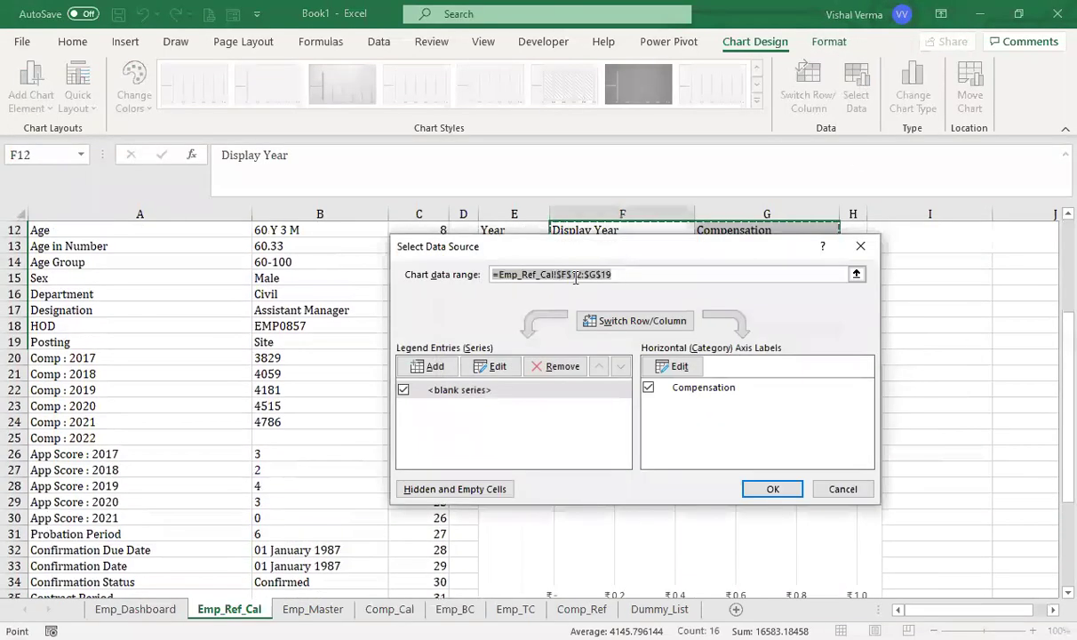
{"action": "left_click", "coordinate": [431, 366]}
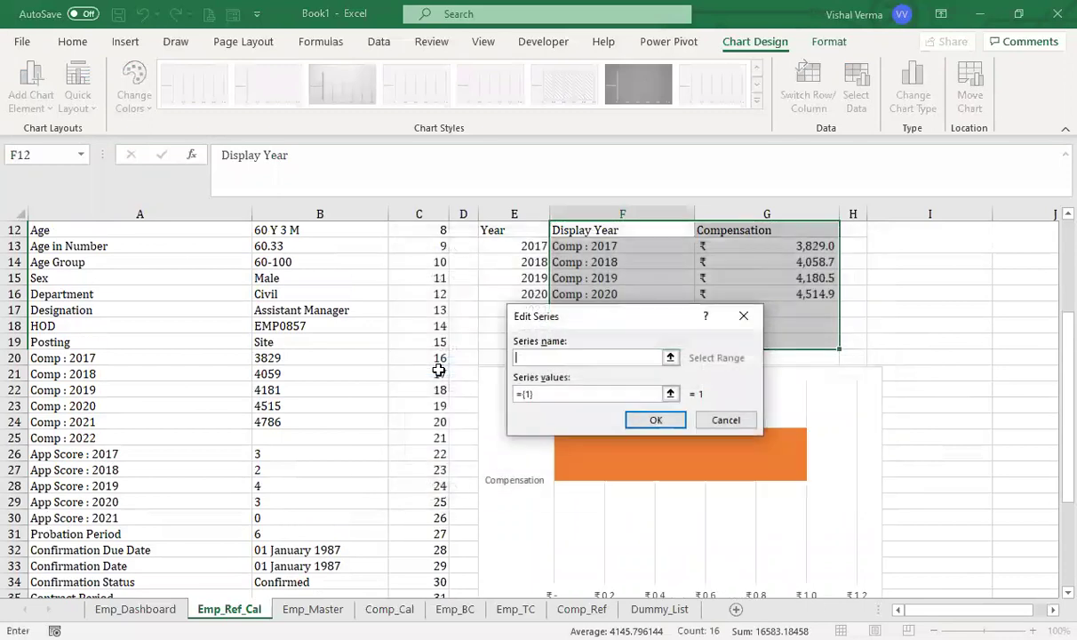
{"action": "left_click", "coordinate": [671, 358]}
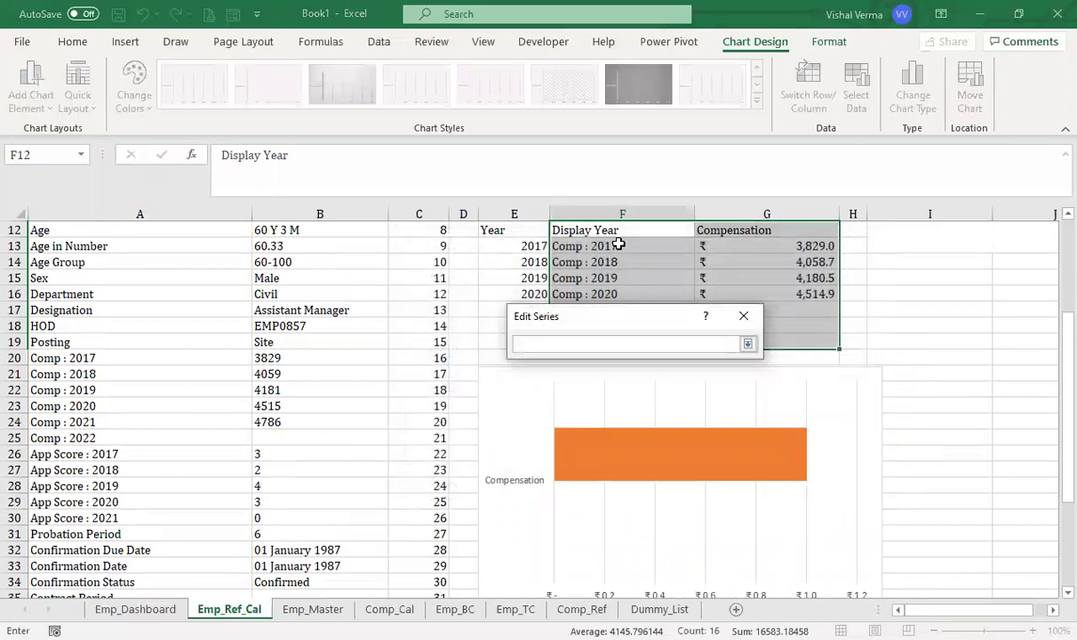
{"action": "left_click", "coordinate": [616, 231]}
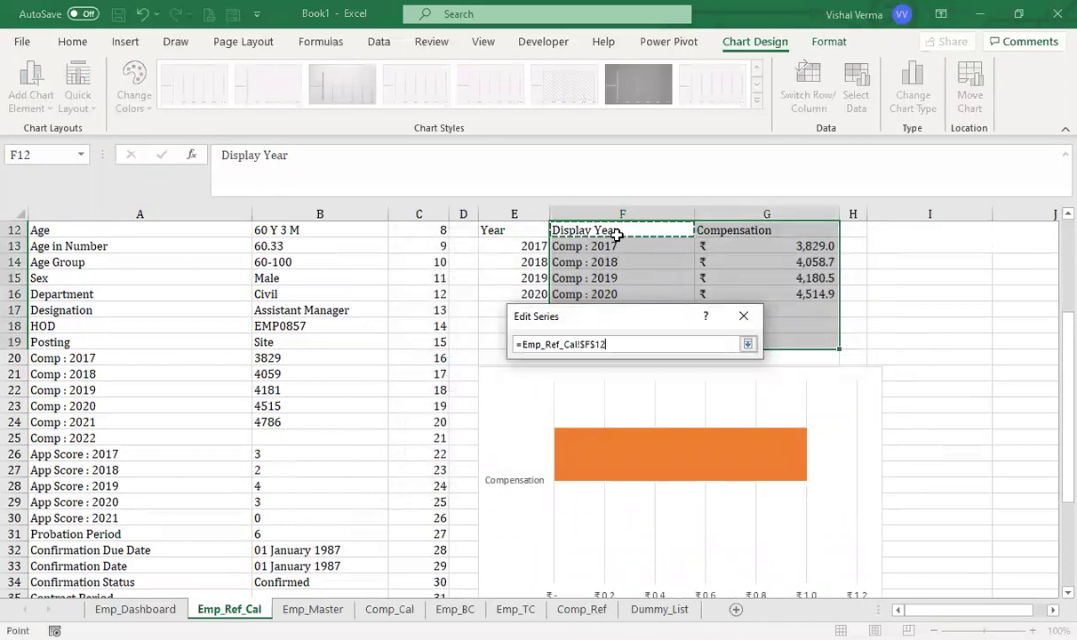
{"action": "left_click", "coordinate": [747, 344]}
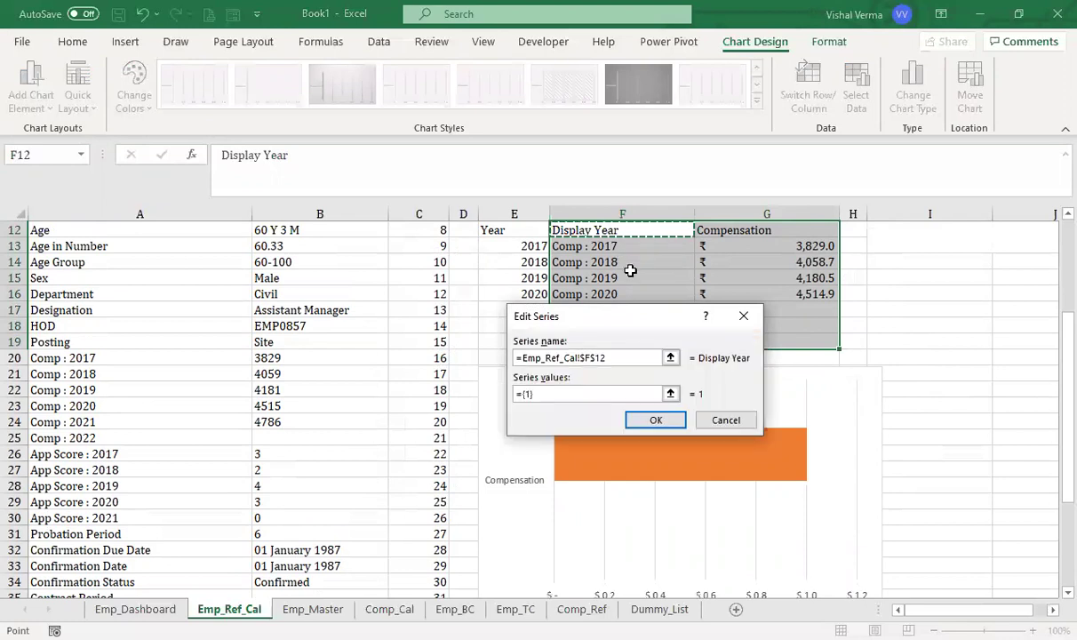
Set the new Display Year series' values to F13:F19 and add it to the chart.
{"action": "left_click", "coordinate": [671, 393]}
{"action": "left_click", "coordinate": [614, 247]}
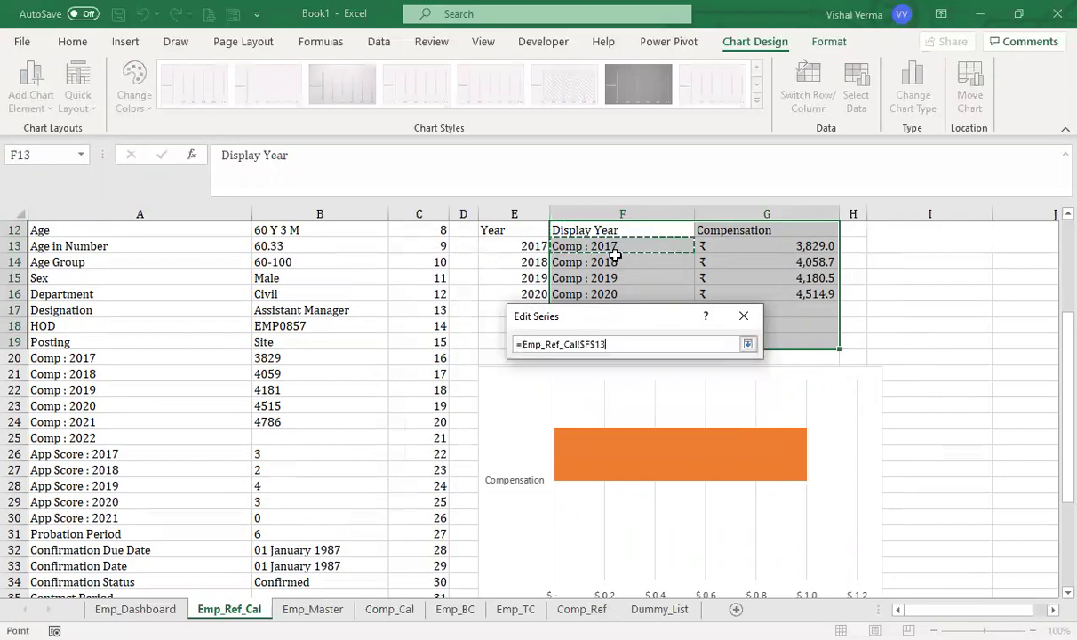
{"action": "left_click_drag", "start_coordinate": [614, 255], "coordinate": [289, 314]}
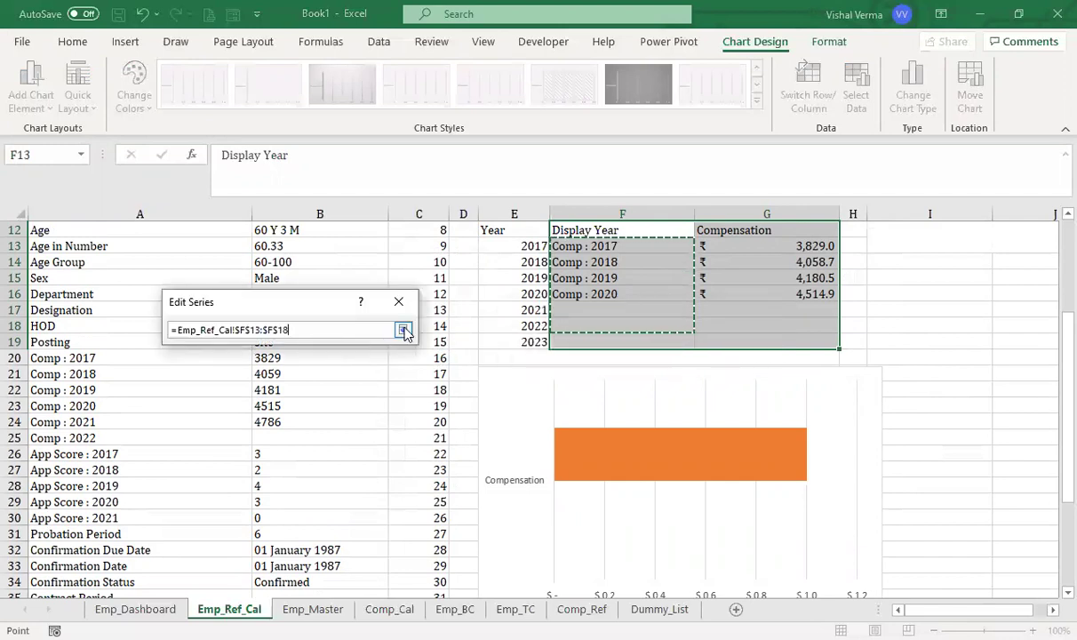
{"action": "left_click", "coordinate": [622, 246]}
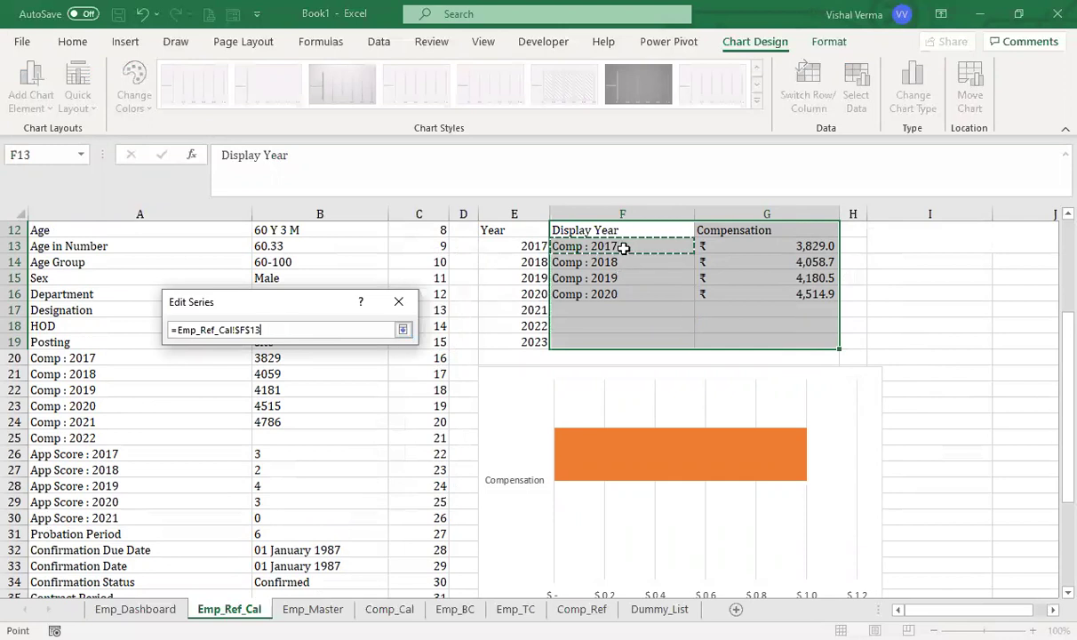
{"action": "left_click_drag", "start_coordinate": [622, 246], "coordinate": [596, 340]}
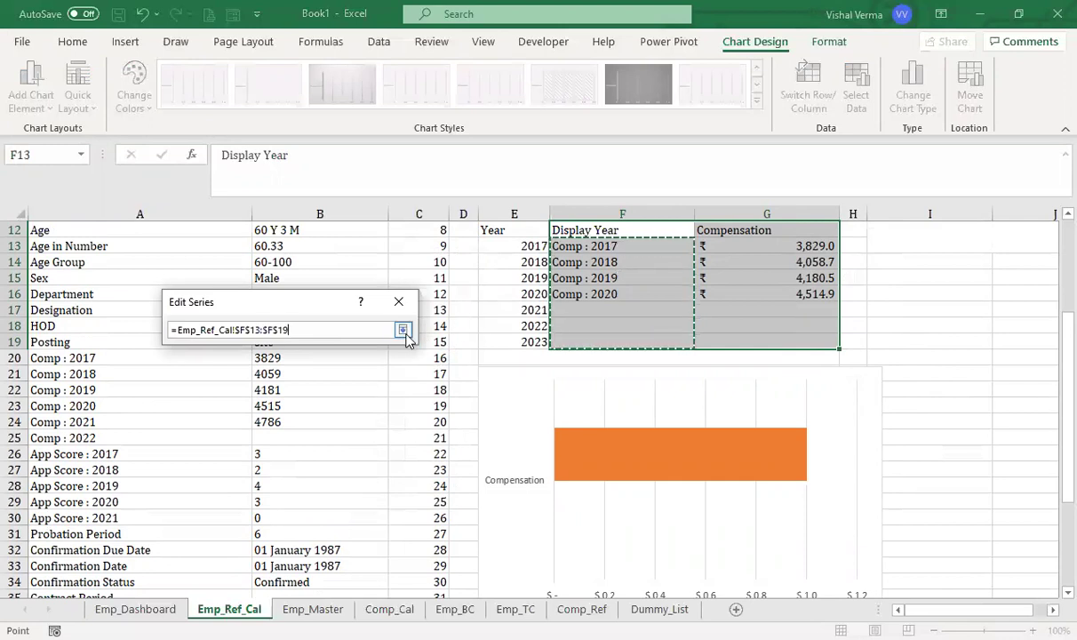
{"action": "key", "text": "Return"}
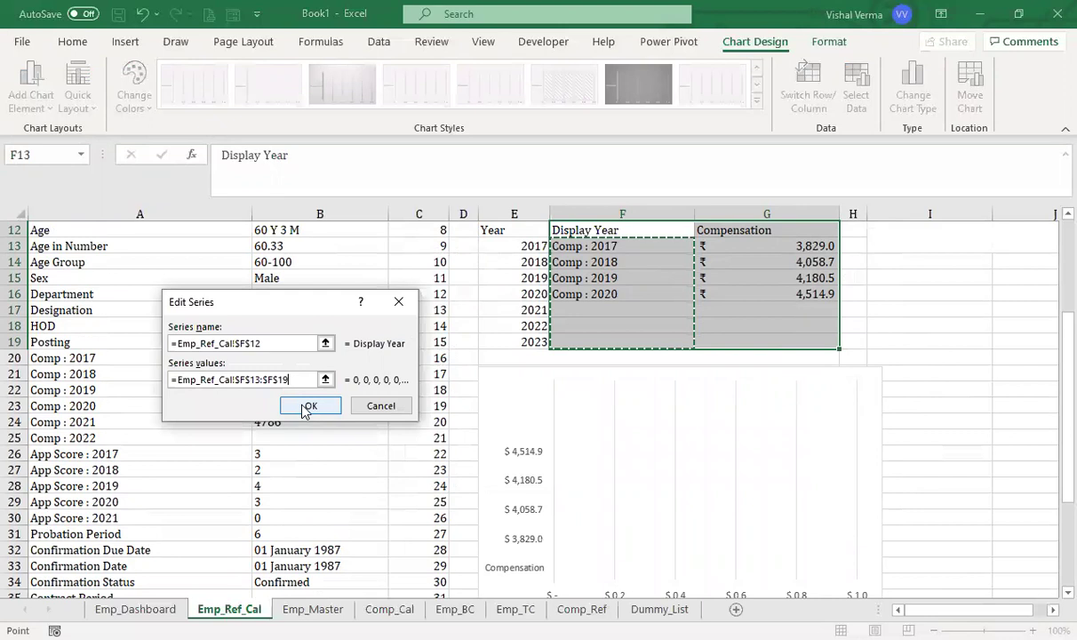
{"action": "left_click", "coordinate": [306, 406]}
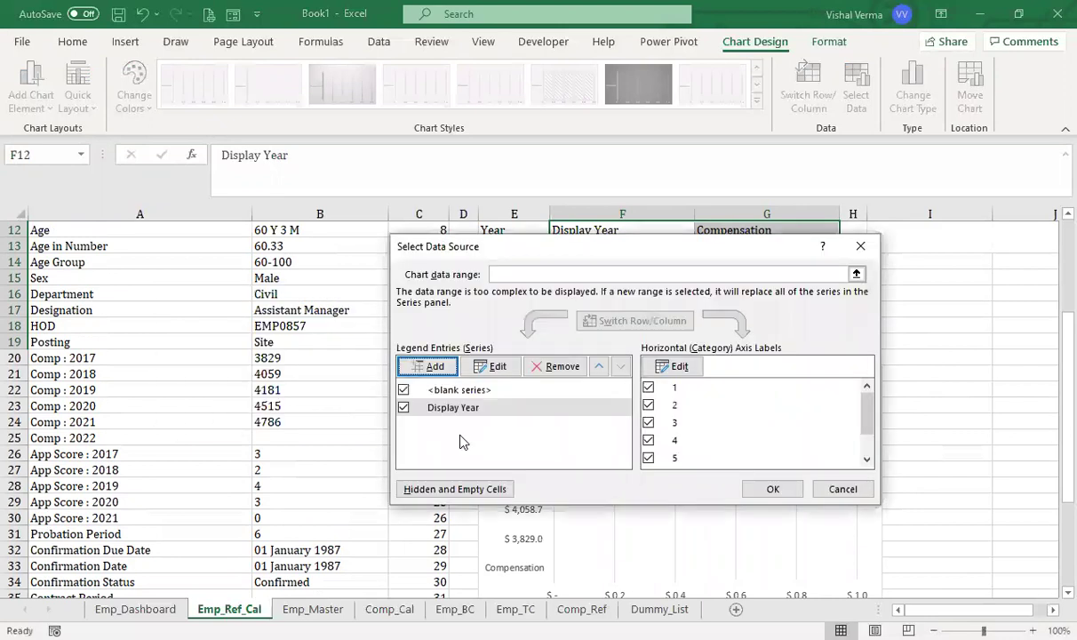
Add a second series to the chart with G12 as its name and G13:G19 as its values.
{"action": "left_click", "coordinate": [427, 367]}
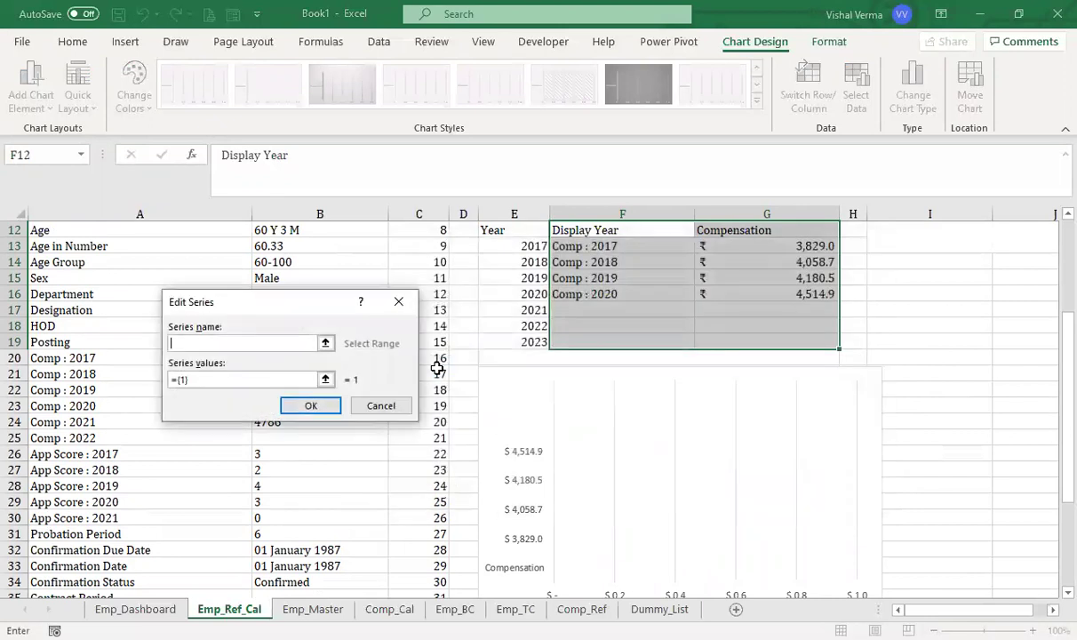
{"action": "left_click", "coordinate": [325, 345]}
{"action": "left_click", "coordinate": [755, 232]}
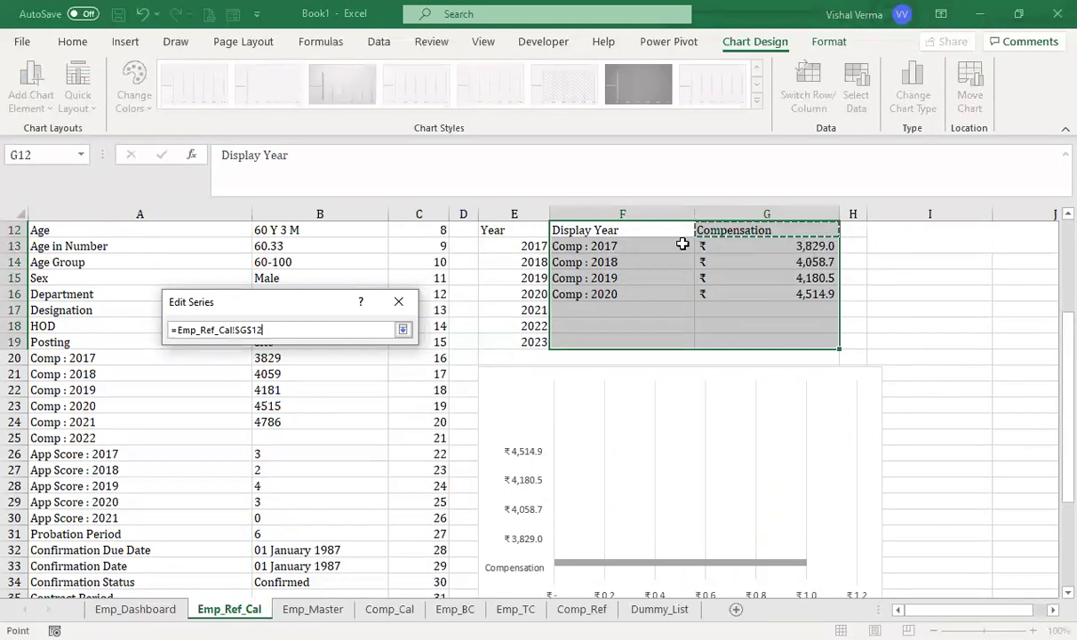
{"action": "left_click", "coordinate": [403, 331]}
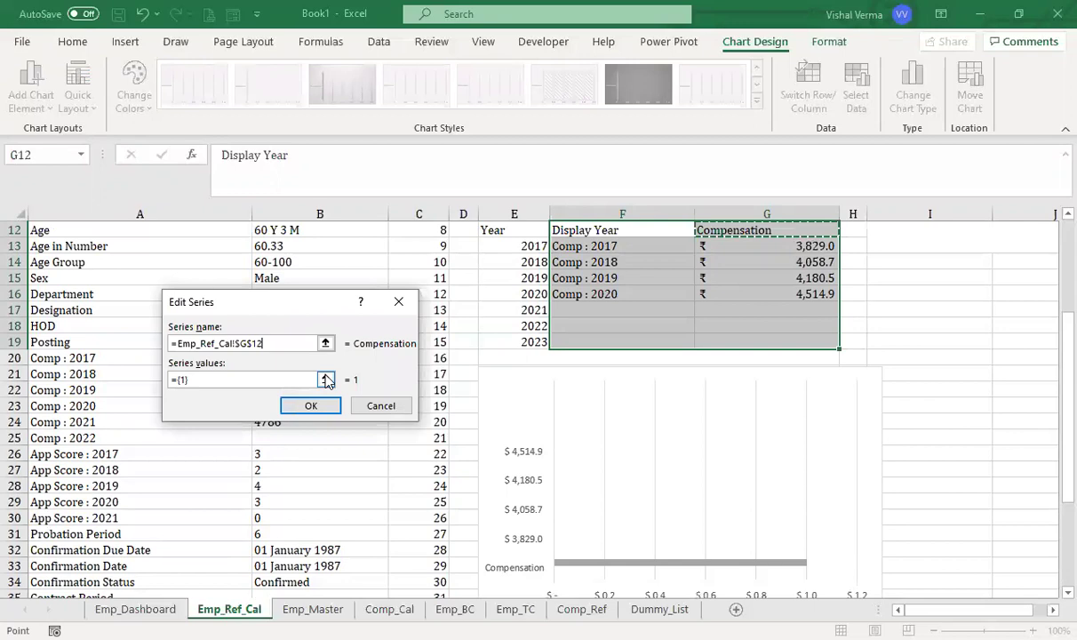
{"action": "left_click", "coordinate": [326, 379]}
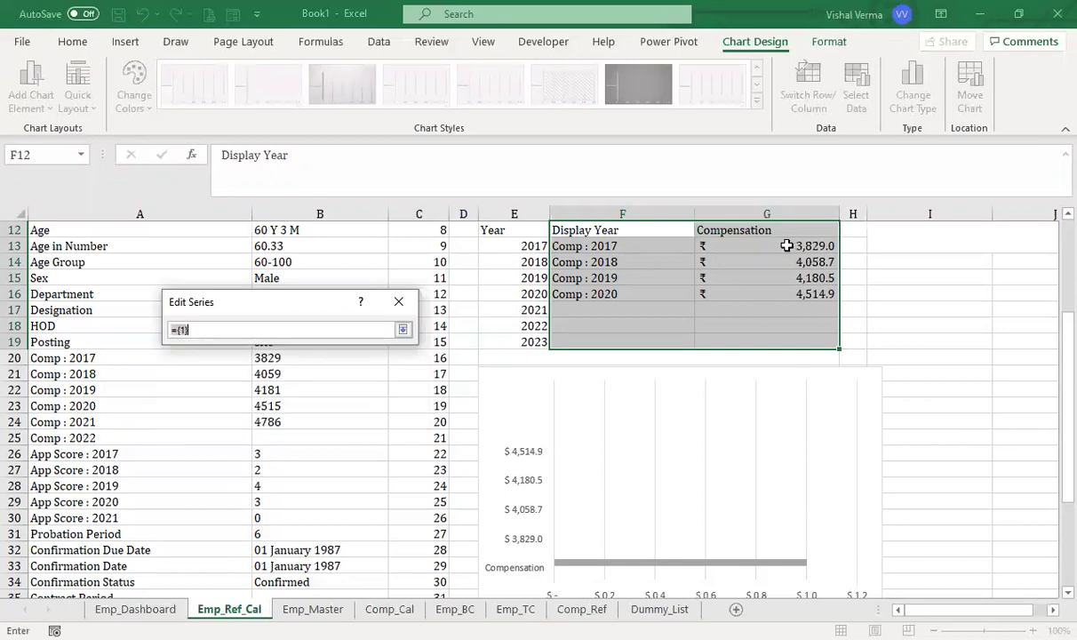
{"action": "left_click_drag", "start_coordinate": [786, 247], "coordinate": [782, 342]}
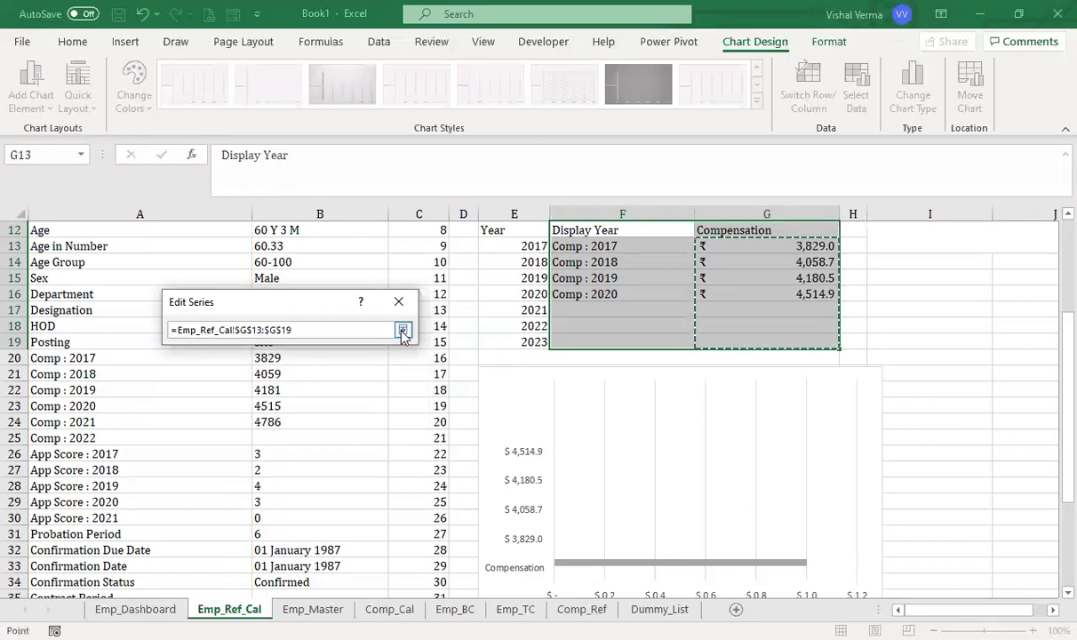
{"action": "left_click", "coordinate": [403, 330]}
{"action": "left_click", "coordinate": [315, 406]}
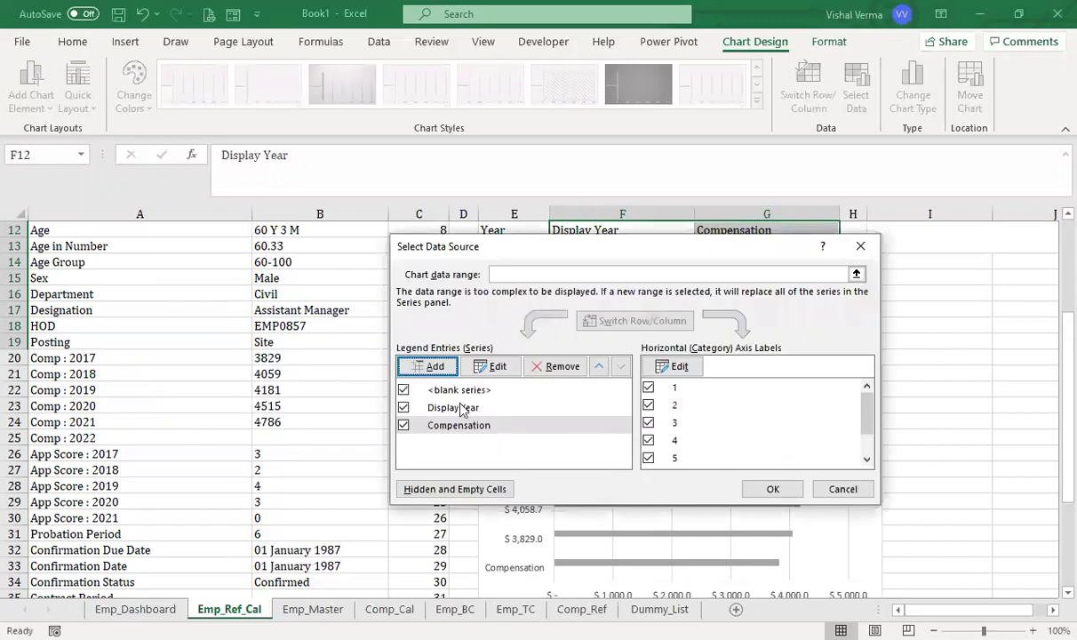
Set the chart's horizontal axis labels to the display years in F13:F19 and apply the data source changes.
{"action": "left_click", "coordinate": [681, 366]}
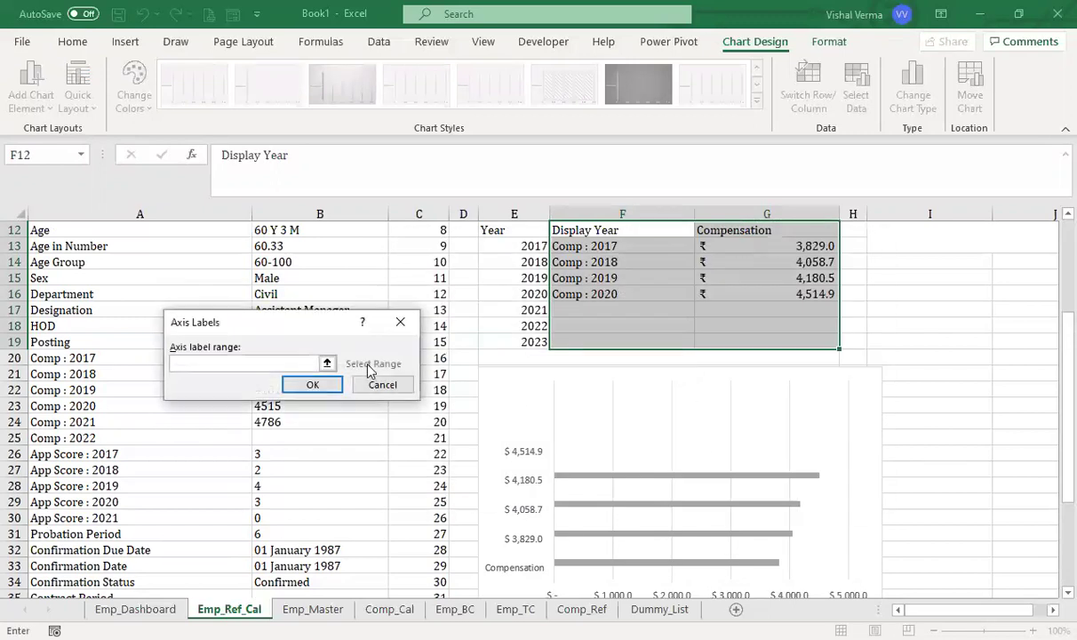
{"action": "left_click", "coordinate": [604, 246]}
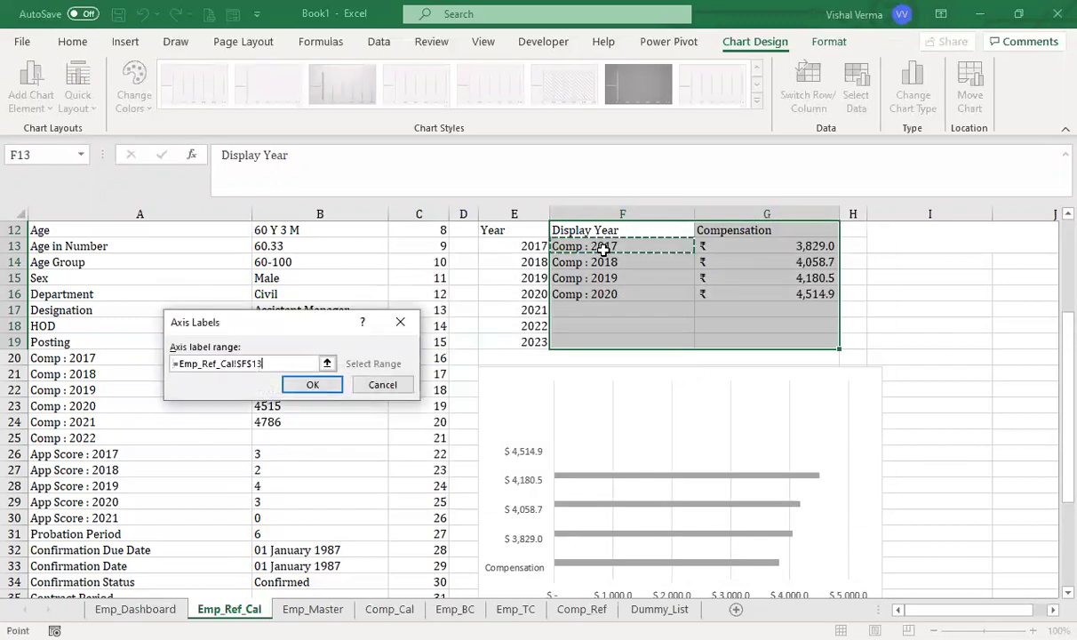
{"action": "left_click_drag", "start_coordinate": [604, 246], "coordinate": [603, 294]}
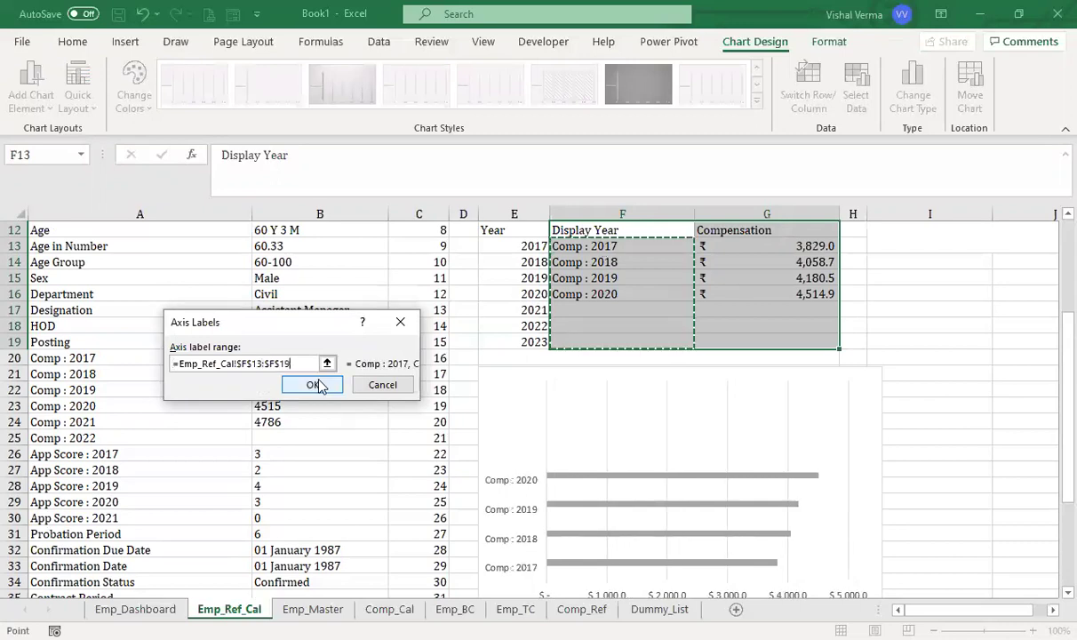
{"action": "left_click", "coordinate": [312, 384]}
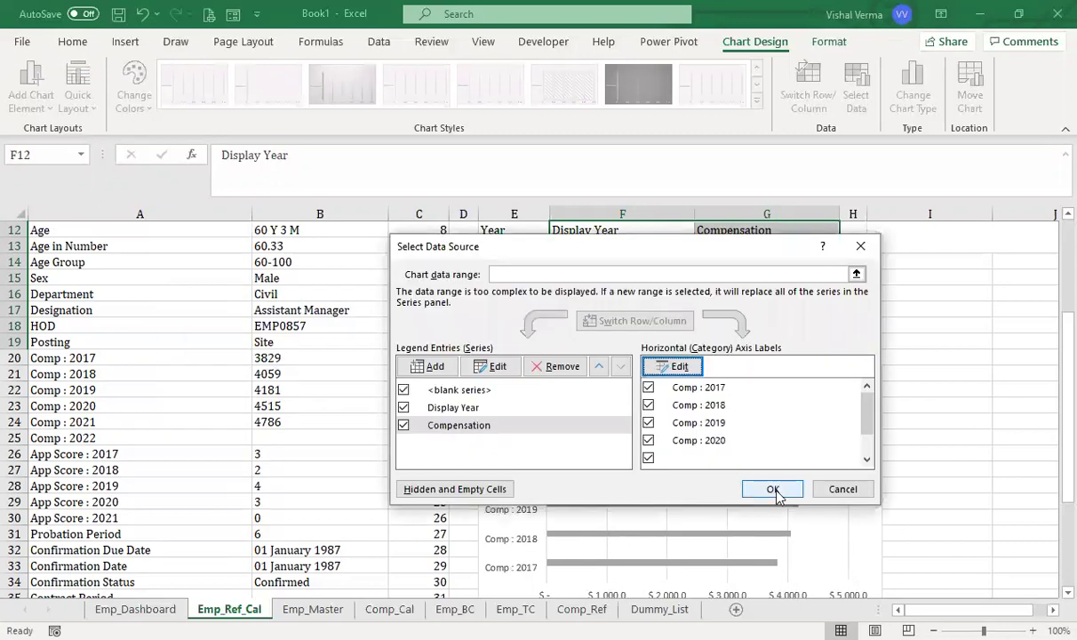
{"action": "left_click", "coordinate": [773, 489]}
Remove the blank series from the chart's data source, keeping the Display Year and Compensation series.
{"action": "left_click", "coordinate": [855, 89]}
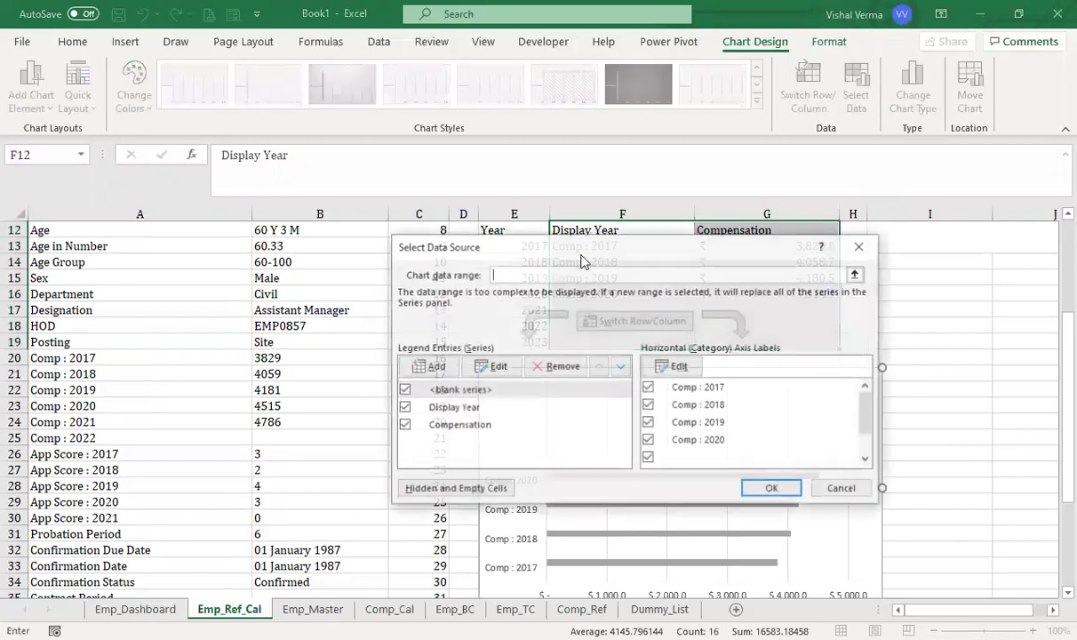
{"action": "left_click", "coordinate": [471, 391]}
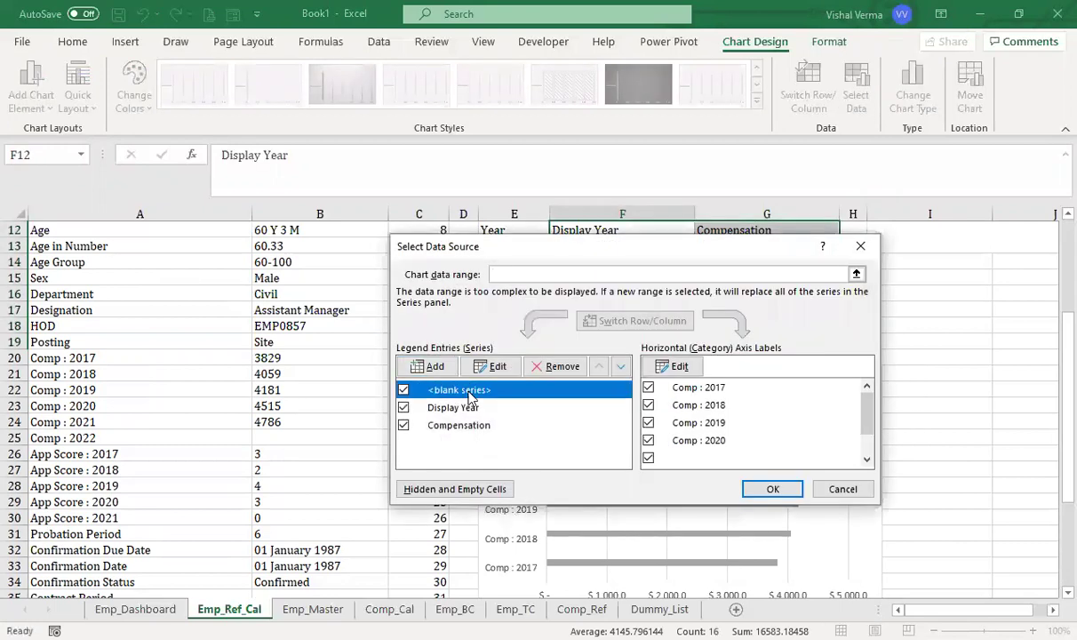
{"action": "left_click", "coordinate": [556, 366]}
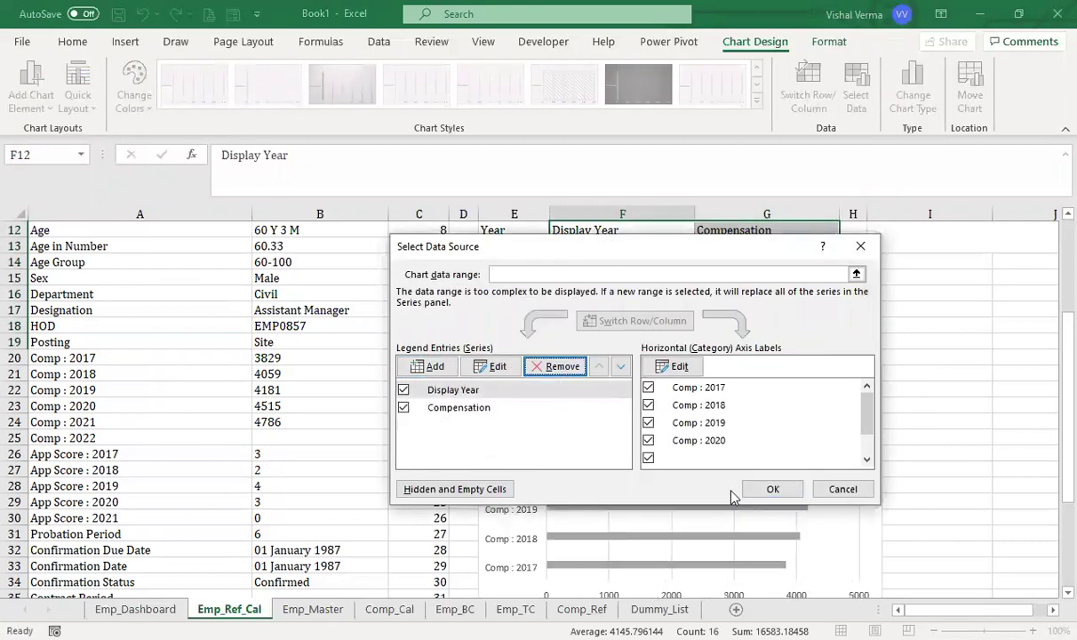
{"action": "left_click", "coordinate": [772, 489]}
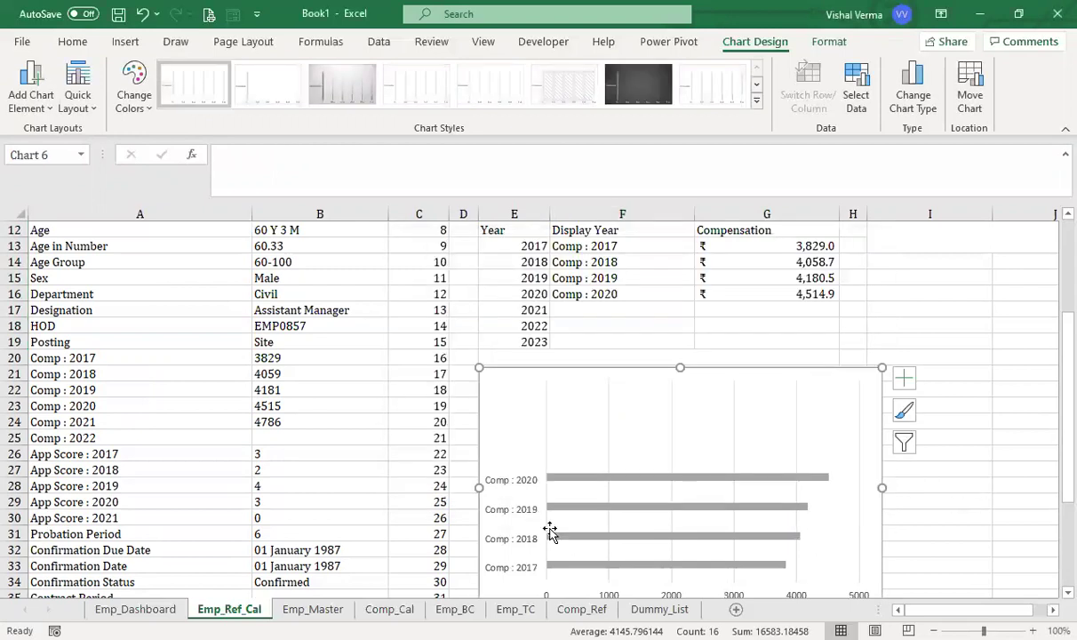
Set the chart's category axis to show its categories in reverse order.
{"action": "left_click_drag", "start_coordinate": [1066, 354], "coordinate": [1060, 365]}
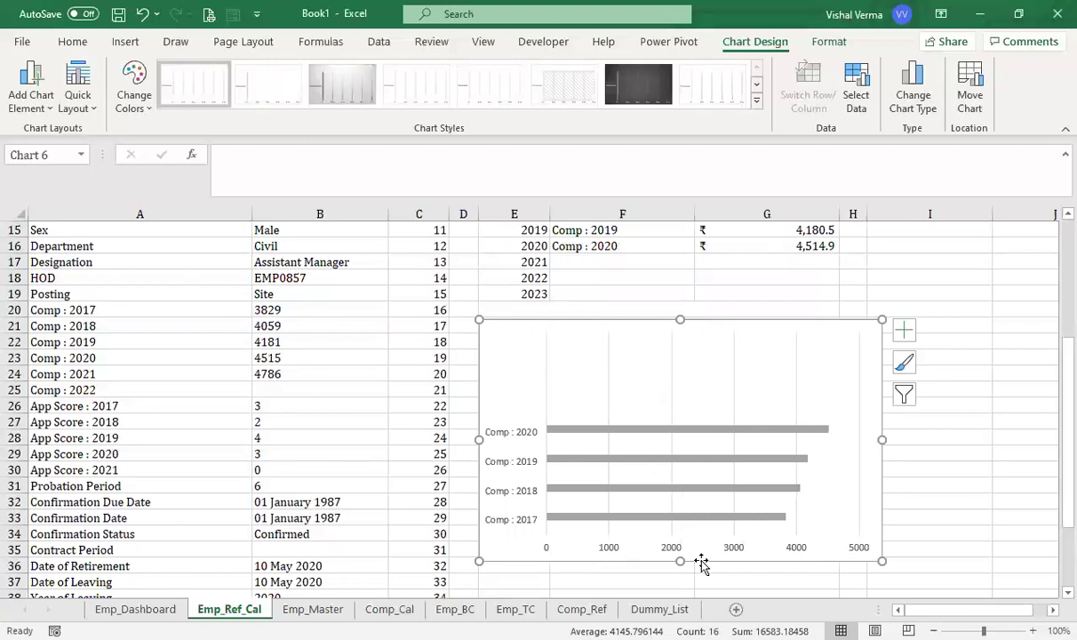
{"action": "left_click", "coordinate": [527, 439]}
{"action": "double_click", "coordinate": [527, 439]}
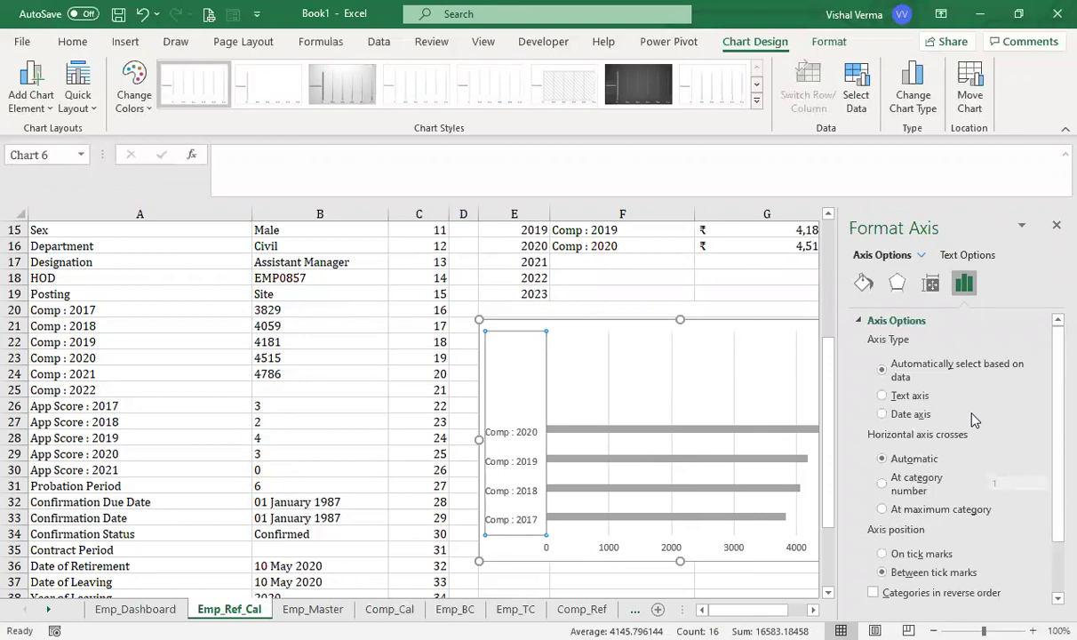
{"action": "scroll", "coordinate": [968, 418], "scroll_direction": "down", "scroll_amount": 2}
{"action": "left_click", "coordinate": [873, 526]}
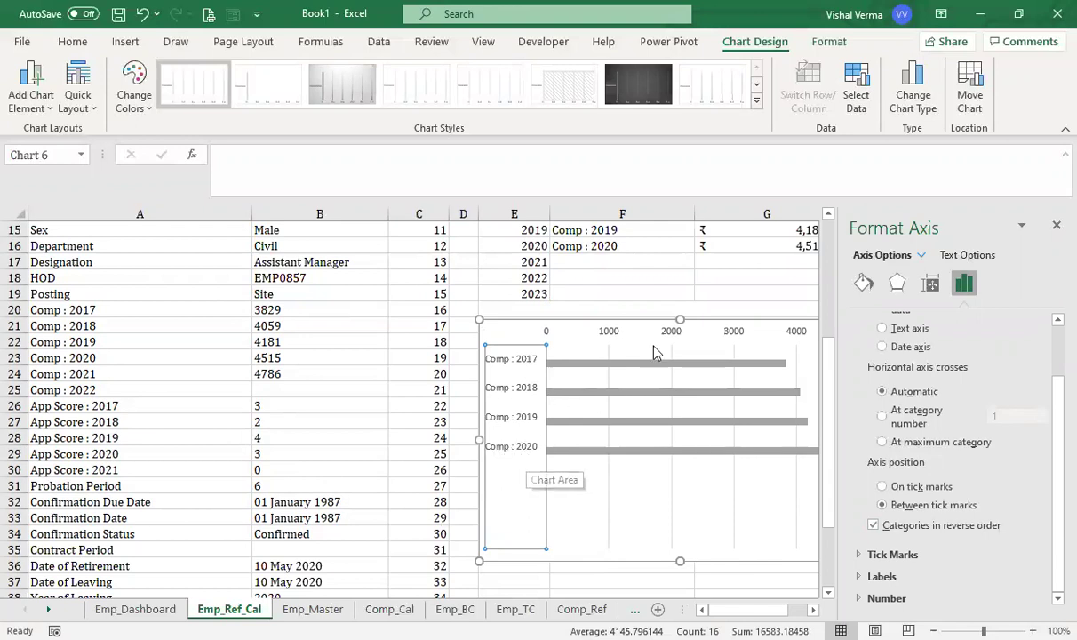
Delete the value axis and the vertical gridlines from the compensation chart.
{"action": "left_click", "coordinate": [612, 338]}
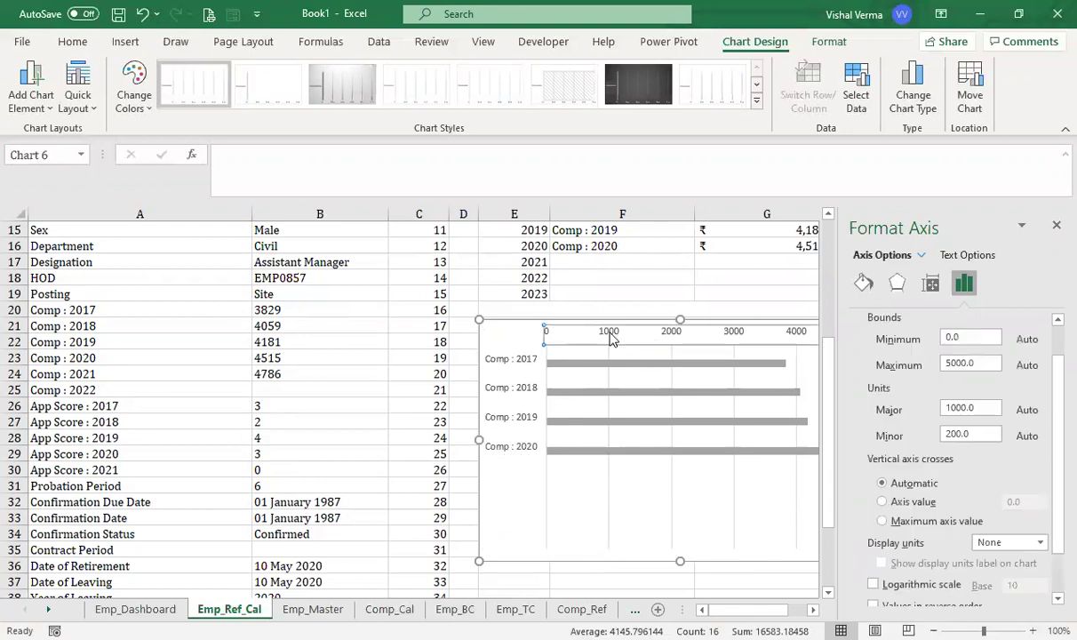
{"action": "key", "text": "Delete"}
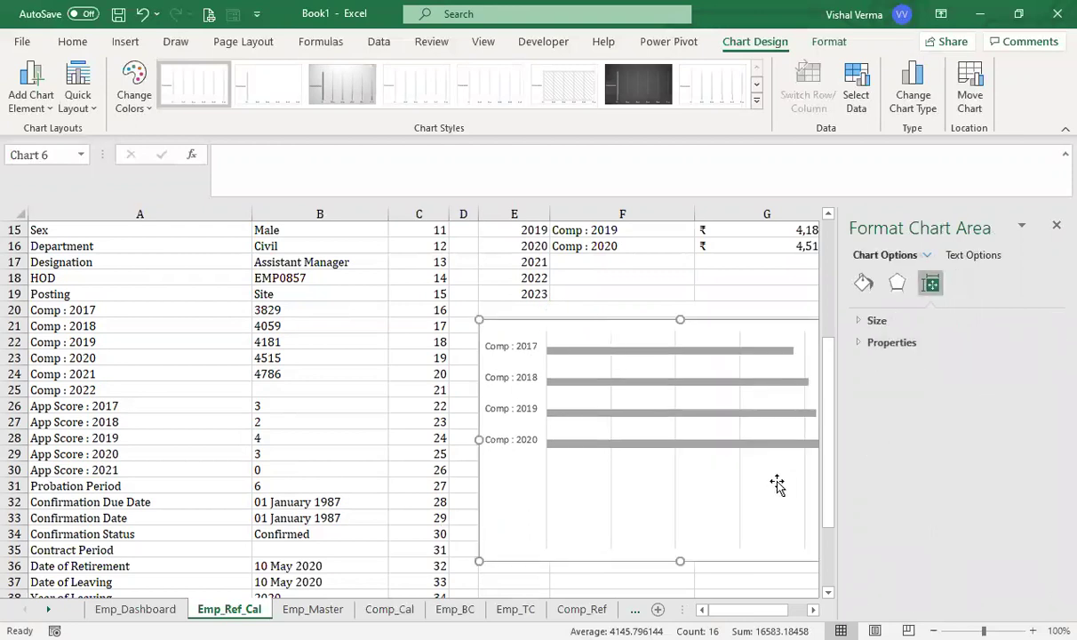
{"action": "left_click", "coordinate": [812, 610]}
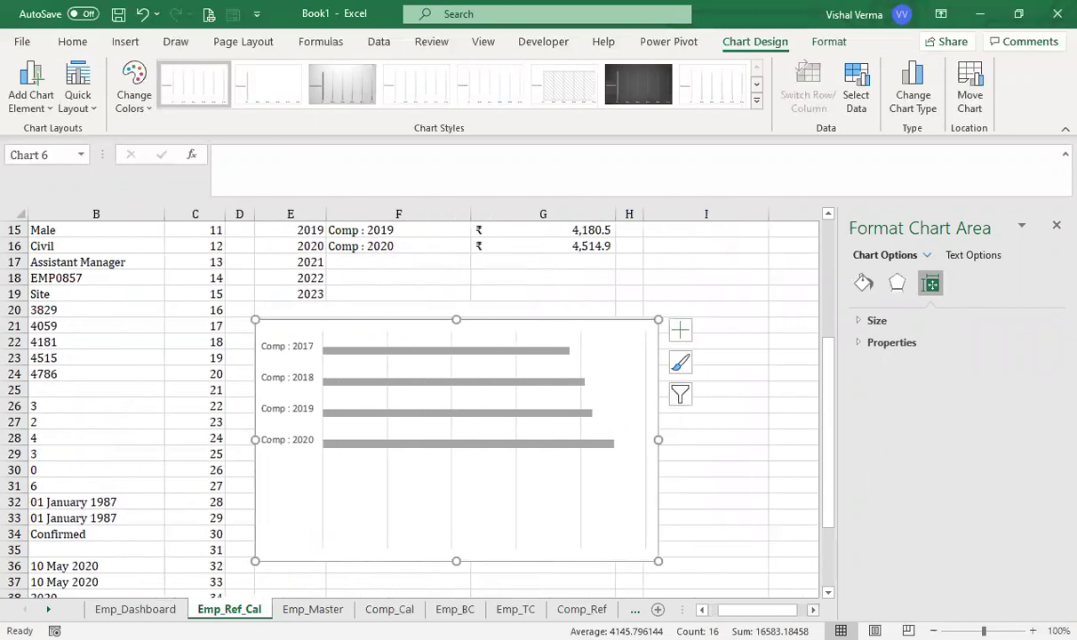
{"action": "mouse_move", "coordinate": [587, 454]}
{"action": "left_click", "coordinate": [579, 542]}
{"action": "key", "text": "Delete"}
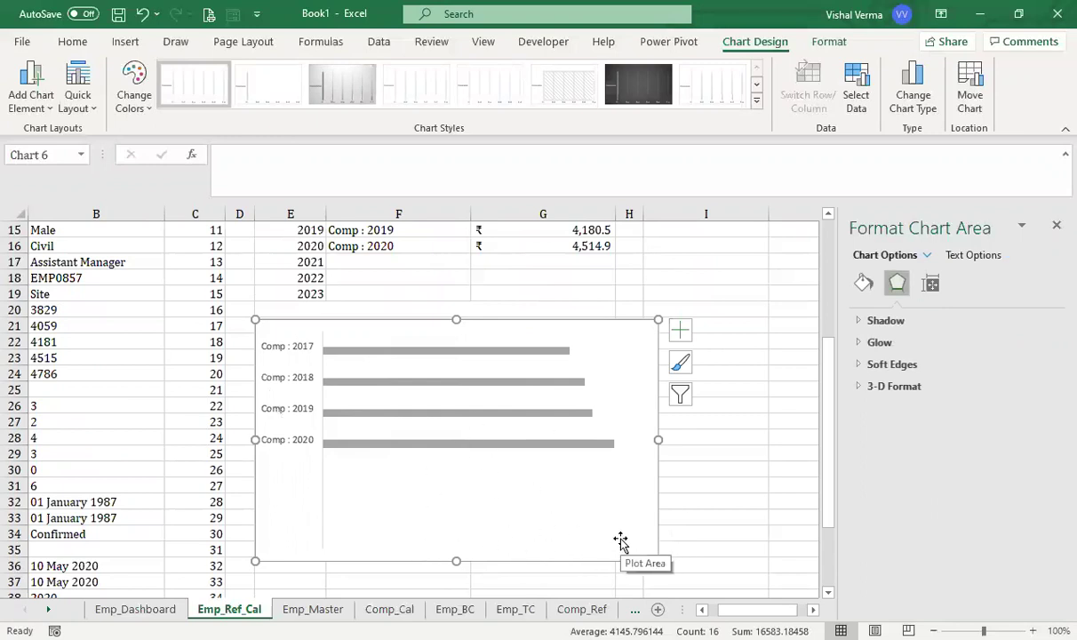
Set the font of the chart's category axis labels to Cambria.
{"action": "left_click", "coordinate": [304, 415]}
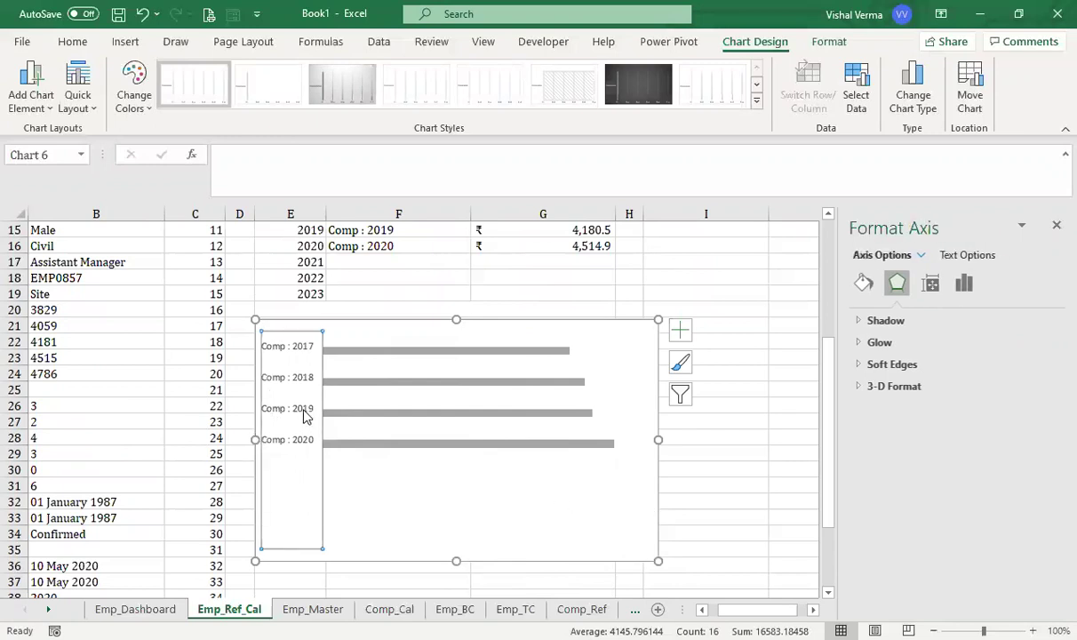
{"action": "left_click", "coordinate": [74, 42]}
{"action": "left_click", "coordinate": [115, 73]}
{"action": "type", "text": "Cam"}
{"action": "key", "text": "Return"}
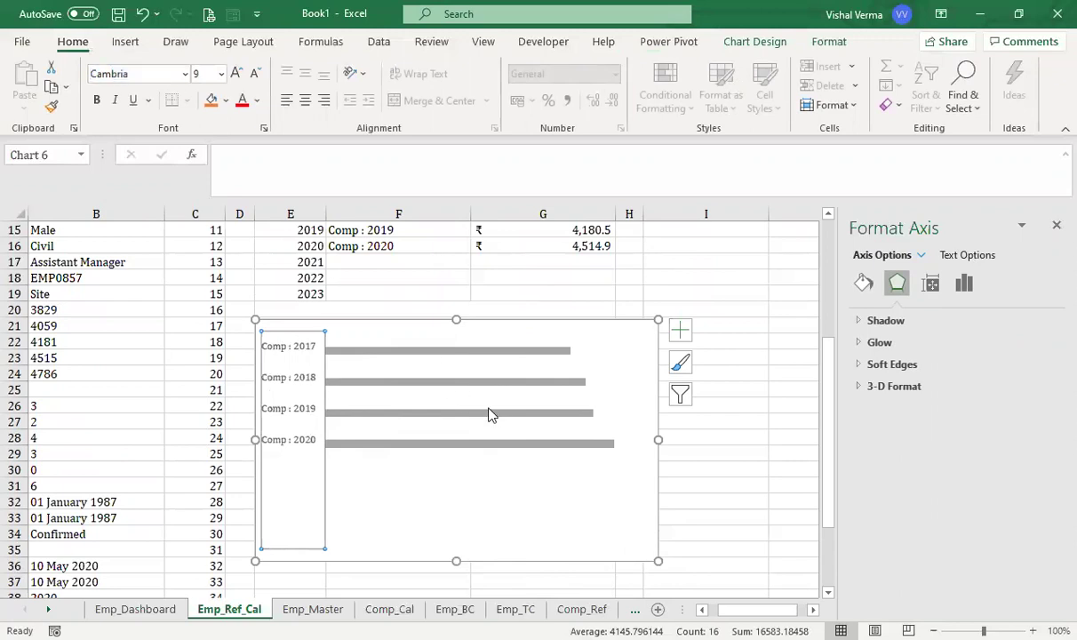
Give the Compensation series bars a solid dark green fill.
{"action": "left_click", "coordinate": [539, 359]}
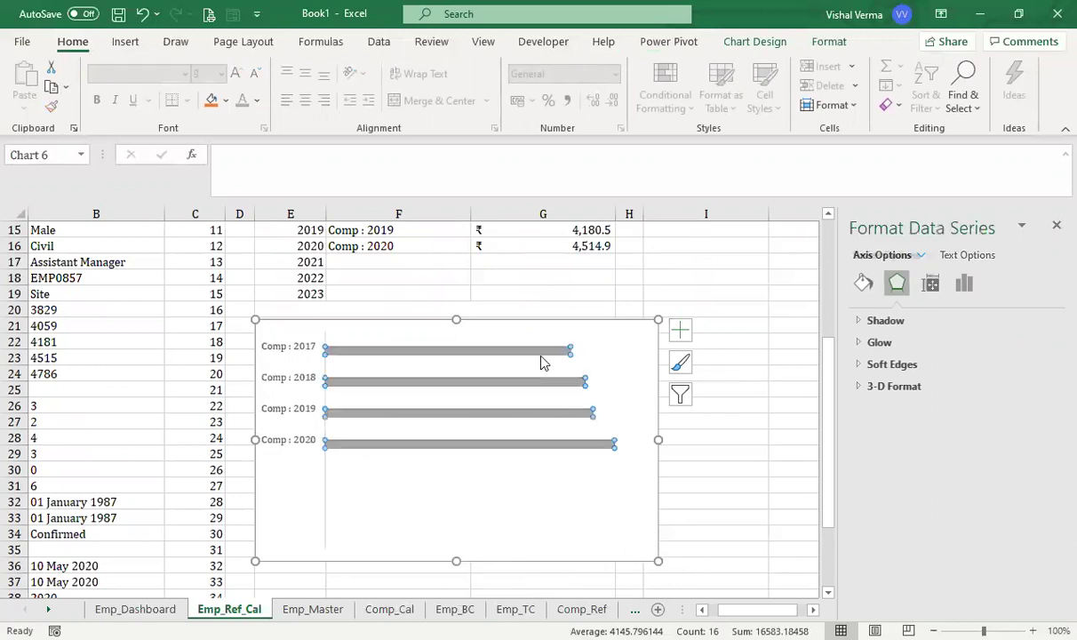
{"action": "left_click", "coordinate": [863, 283]}
{"action": "left_click", "coordinate": [858, 321]}
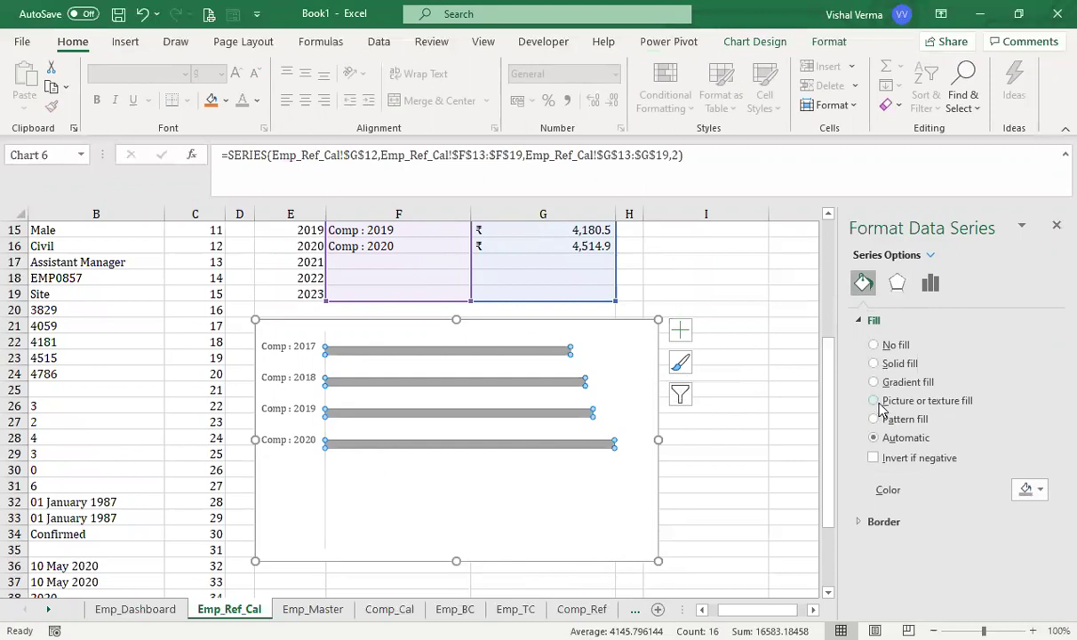
{"action": "left_click", "coordinate": [875, 364]}
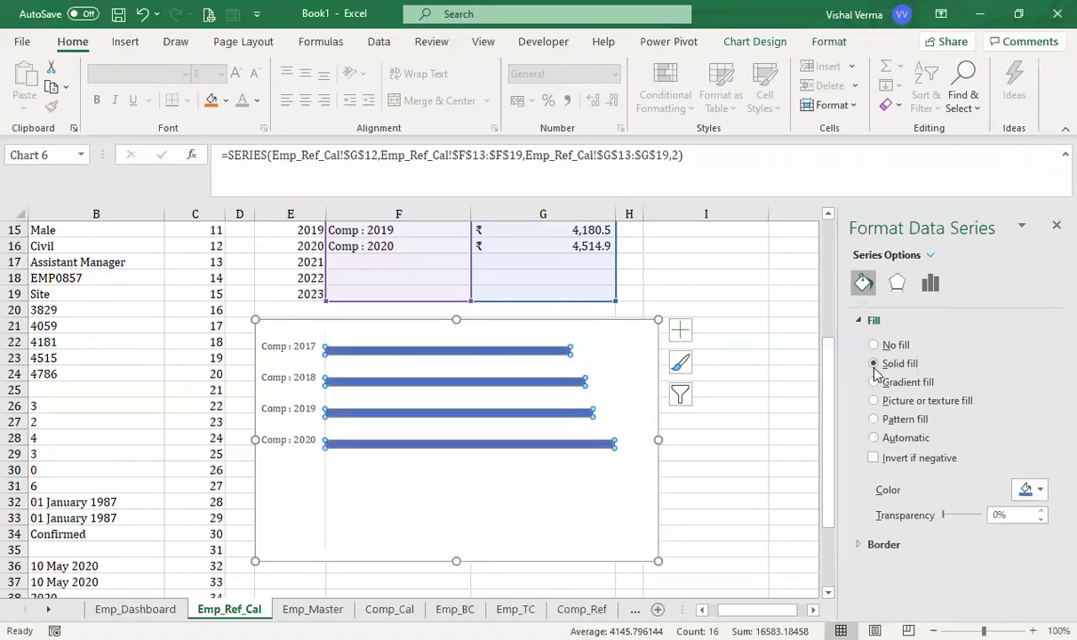
{"action": "left_click", "coordinate": [1041, 492]}
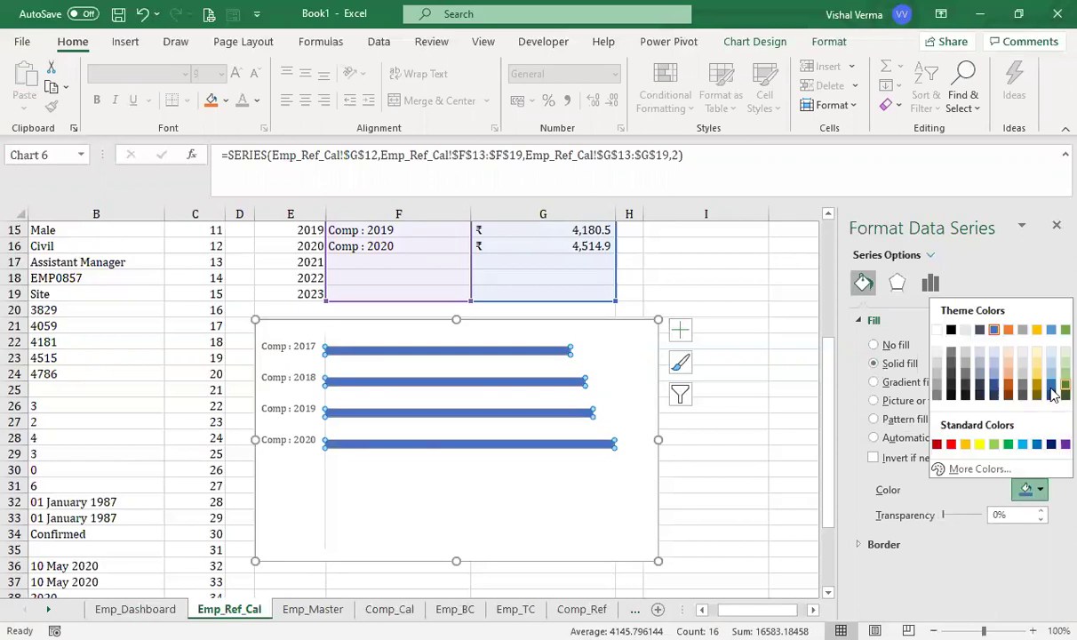
{"action": "left_click", "coordinate": [1053, 398]}
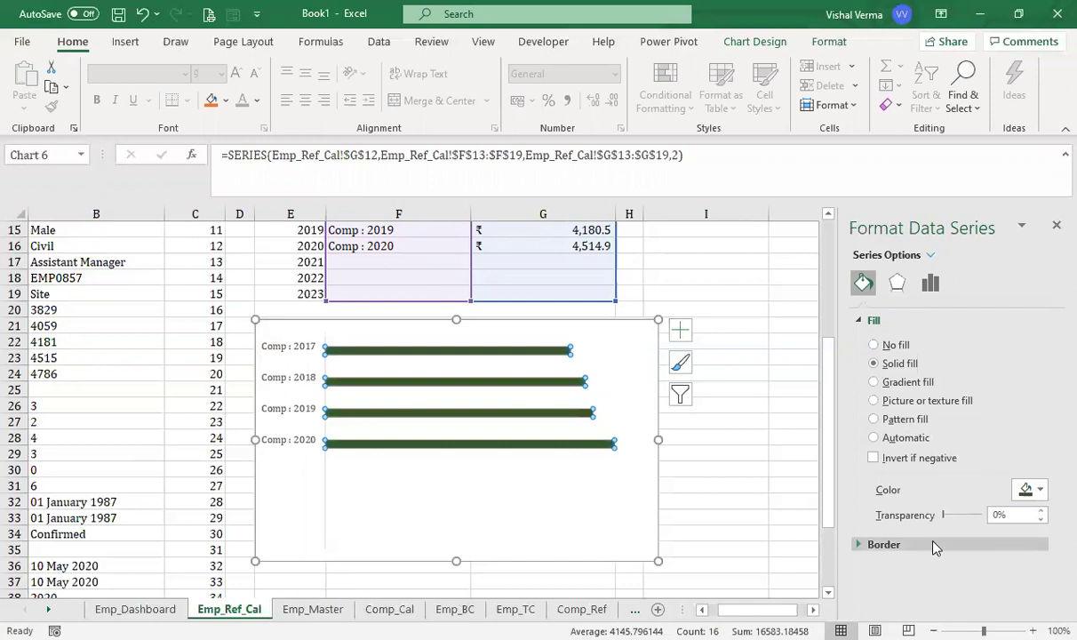
{"action": "left_click", "coordinate": [737, 511]}
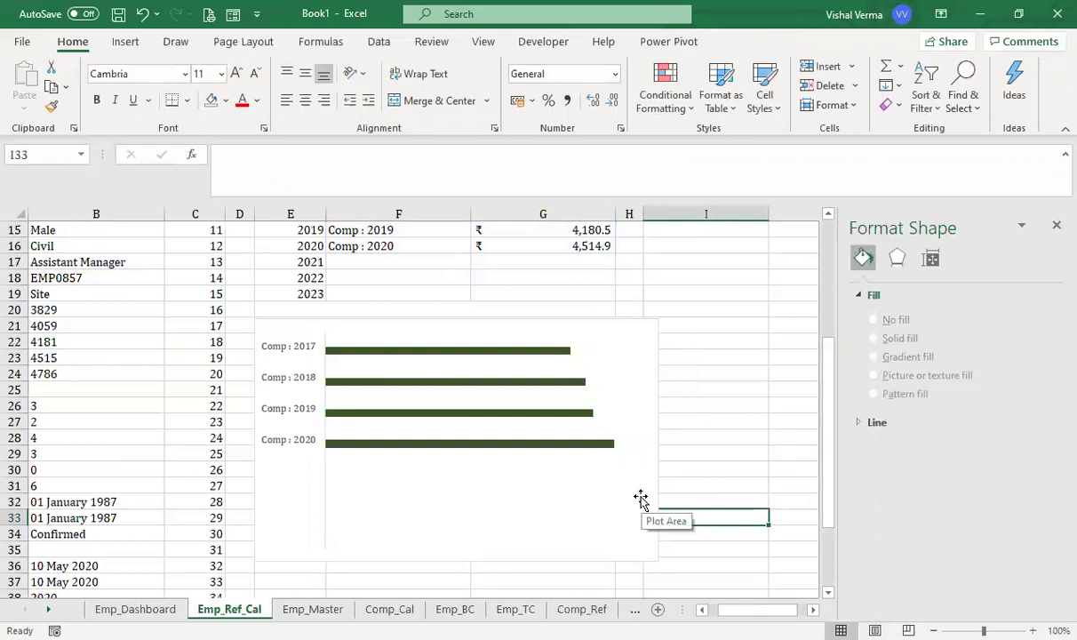
Set the chart area to no fill and its border to no line.
{"action": "left_click", "coordinate": [641, 498]}
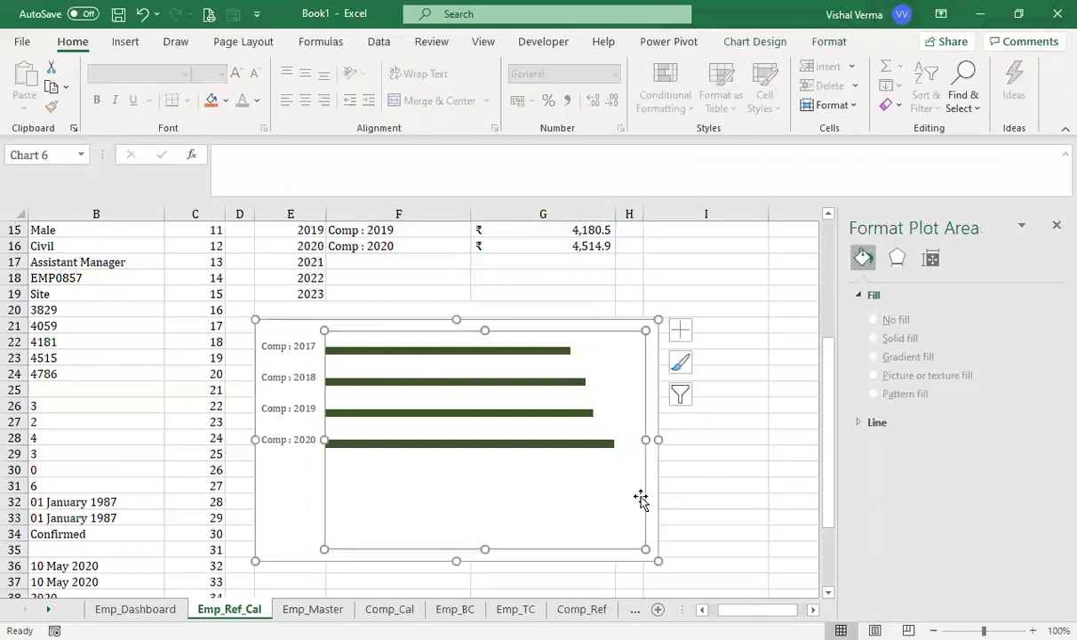
{"action": "left_click", "coordinate": [654, 411]}
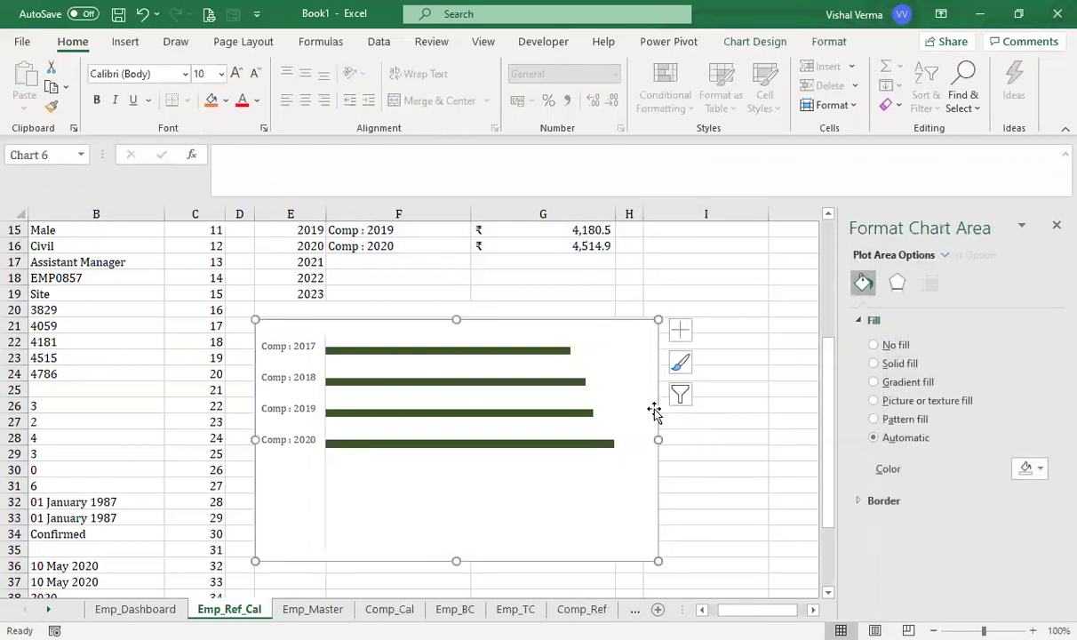
{"action": "left_click", "coordinate": [874, 346]}
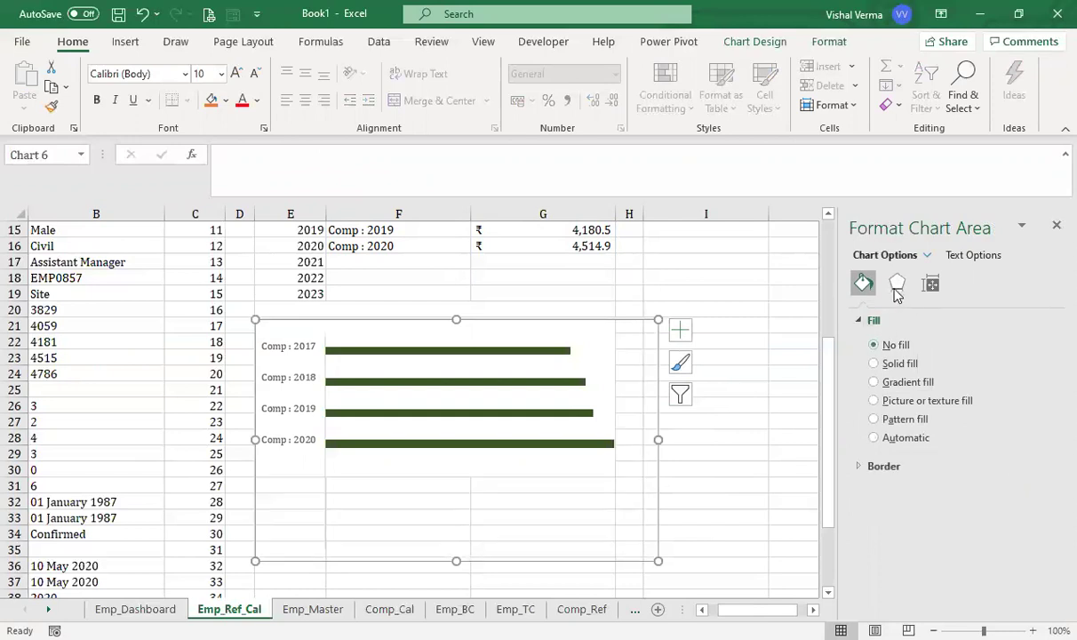
{"action": "left_click", "coordinate": [860, 467]}
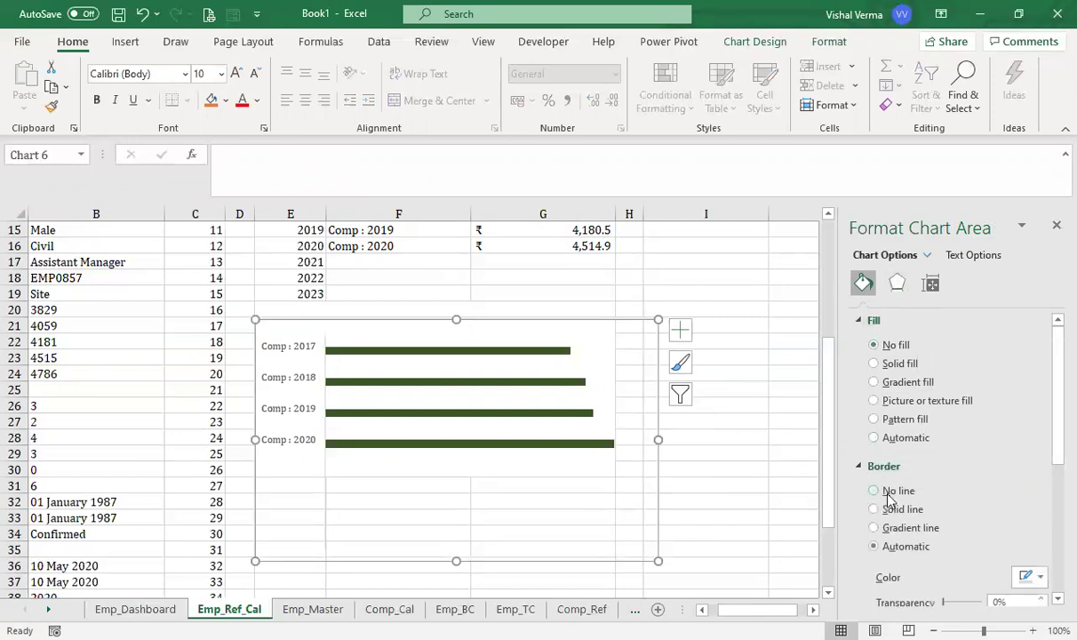
{"action": "left_click", "coordinate": [887, 495]}
{"action": "left_click", "coordinate": [786, 514]}
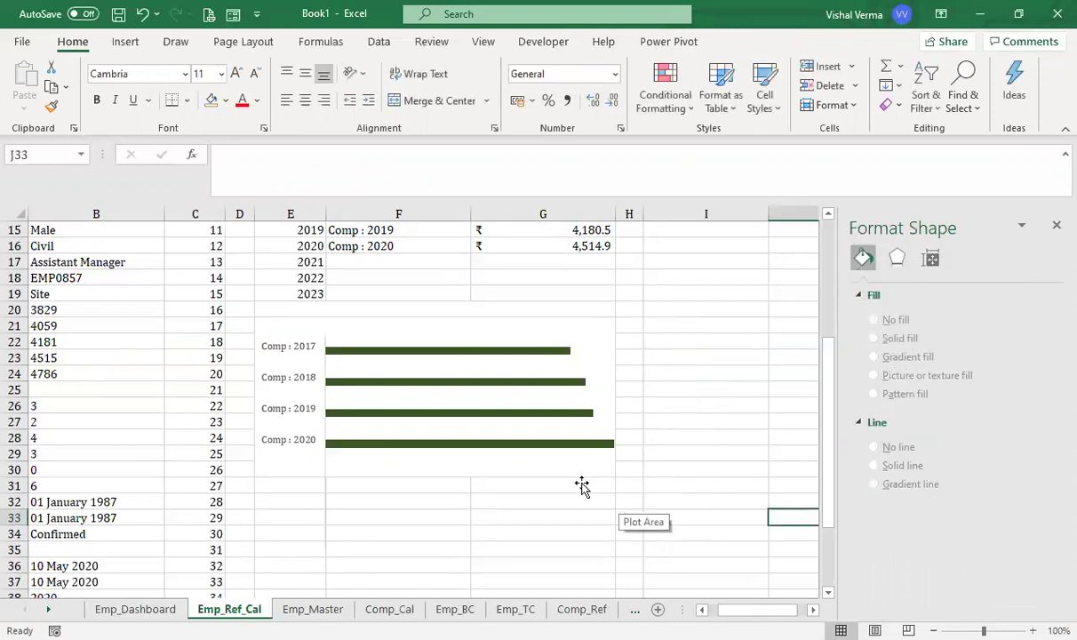
Shrink the chart from its lower-right corner so that it ends at about cell G30.
{"action": "left_click", "coordinate": [622, 474]}
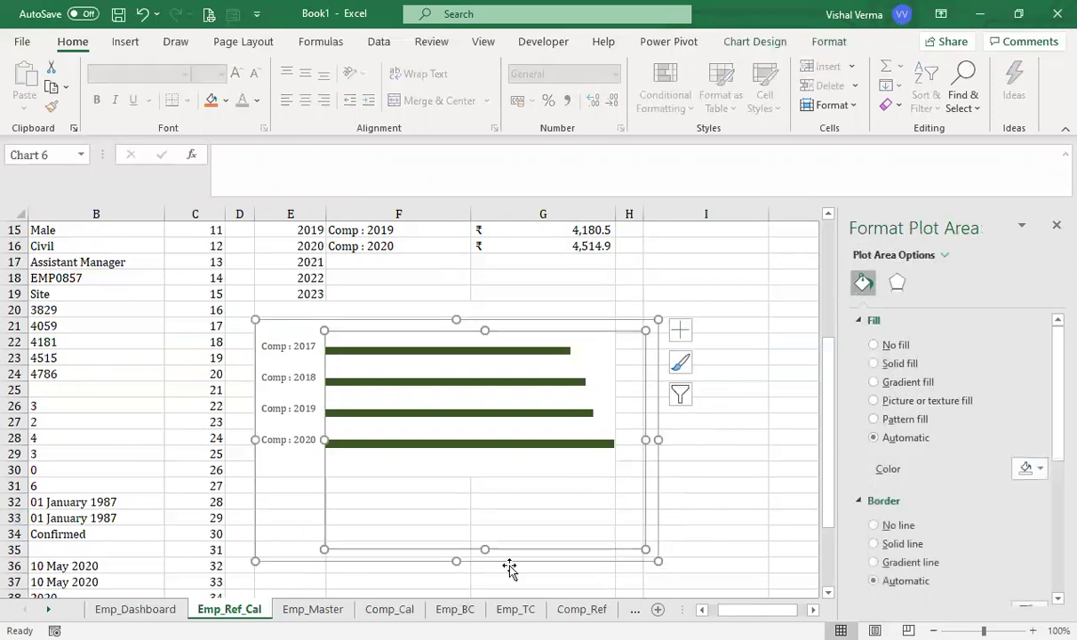
{"action": "left_click_drag", "start_coordinate": [655, 559], "coordinate": [613, 473]}
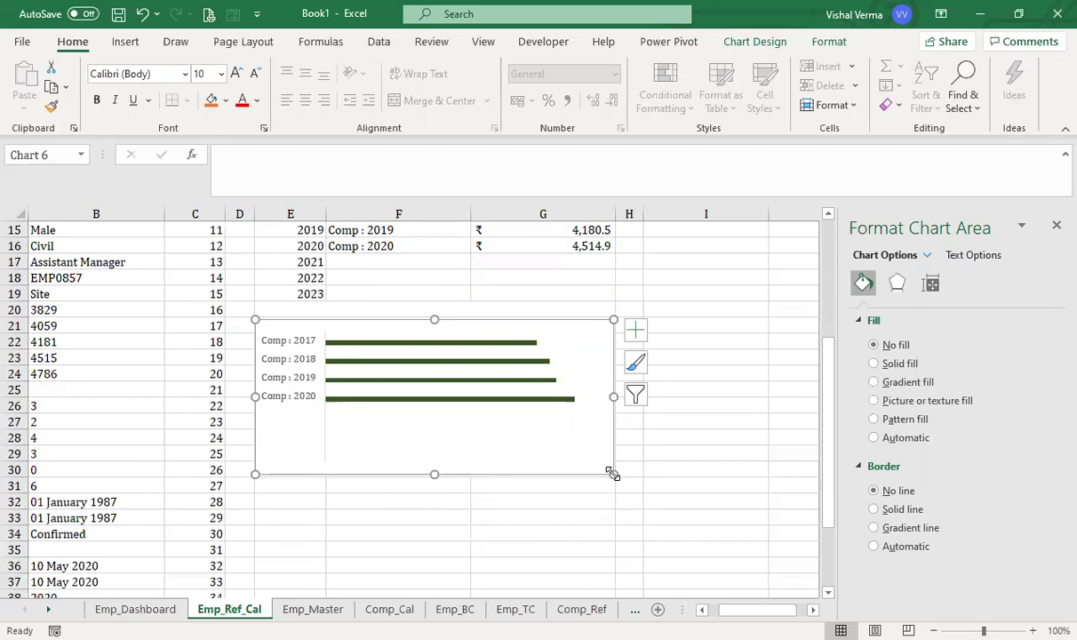
{"action": "left_click", "coordinate": [611, 533]}
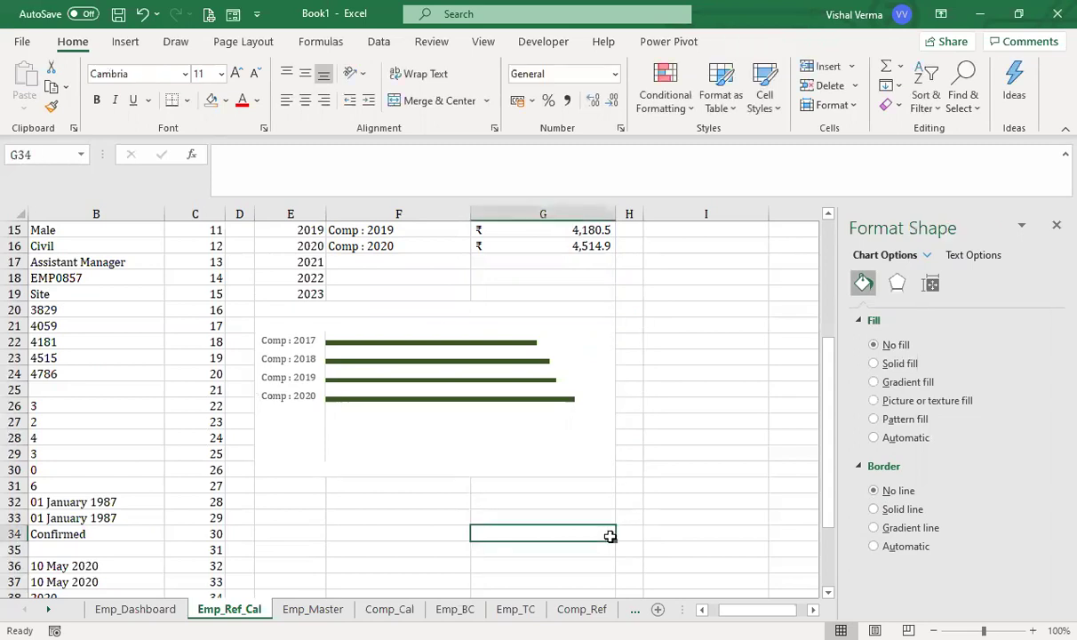
On the Emp_Dashboard sheet, enter the heading "Compensation Related Details" in merged cell N1 and close the formatting pane.
{"action": "left_click", "coordinate": [135, 610]}
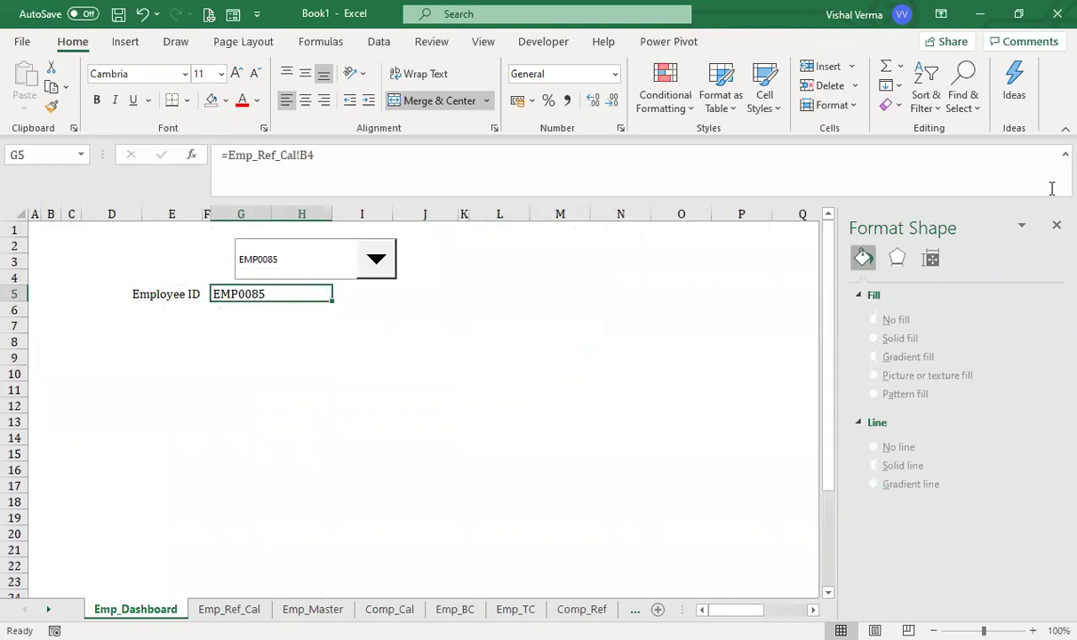
{"action": "left_click", "coordinate": [1056, 226]}
{"action": "left_click", "coordinate": [622, 276]}
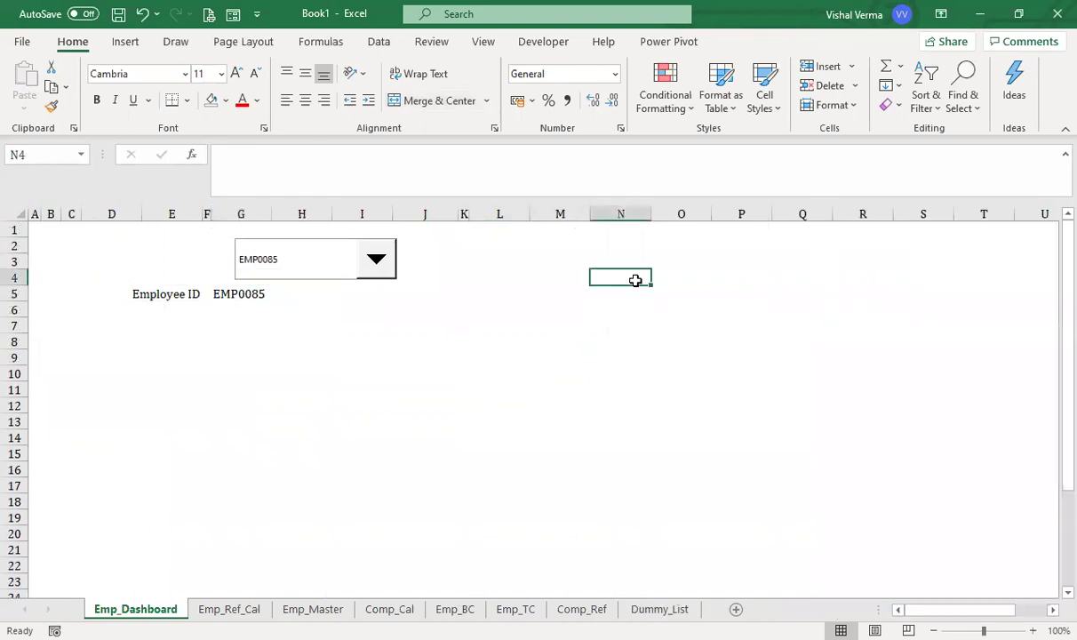
{"action": "left_click", "coordinate": [619, 241]}
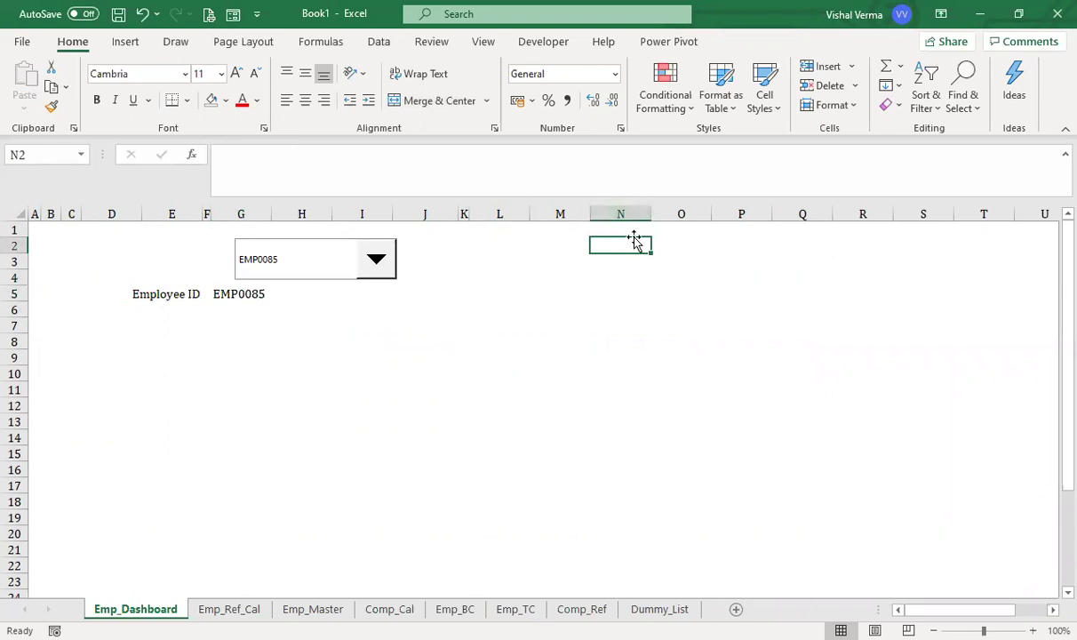
{"action": "left_click", "coordinate": [632, 231]}
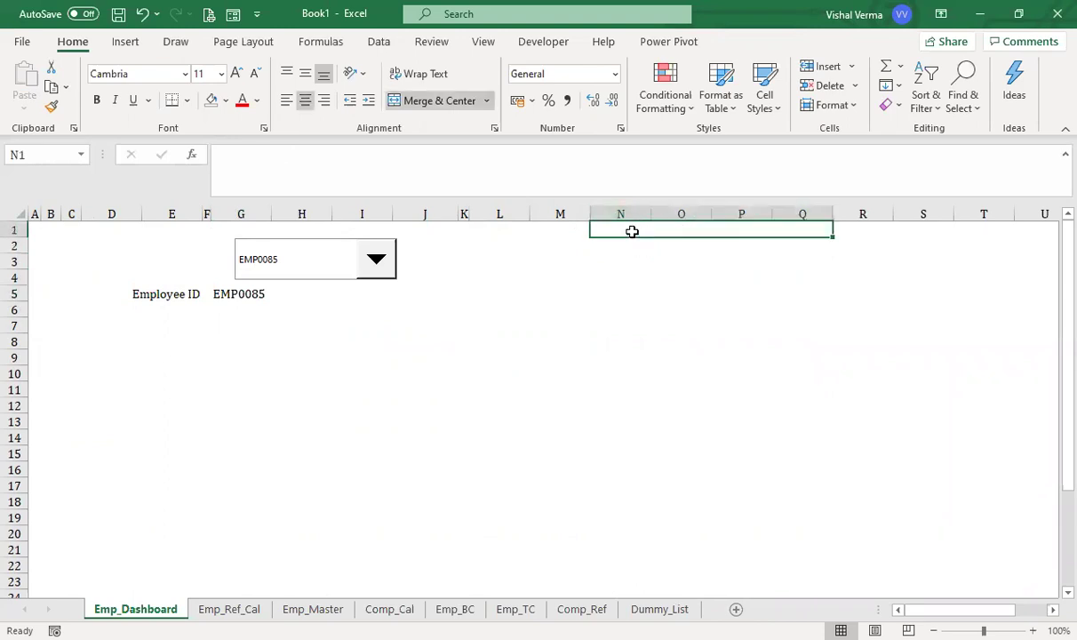
{"action": "type", "text": "Comp"}
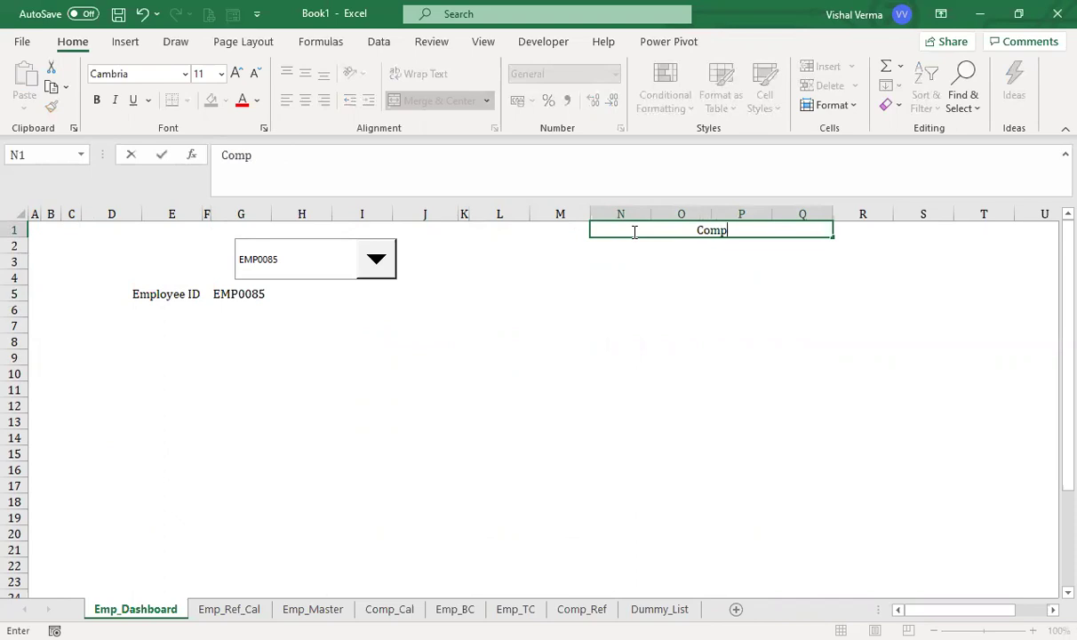
{"action": "type", "text": "ensatio"}
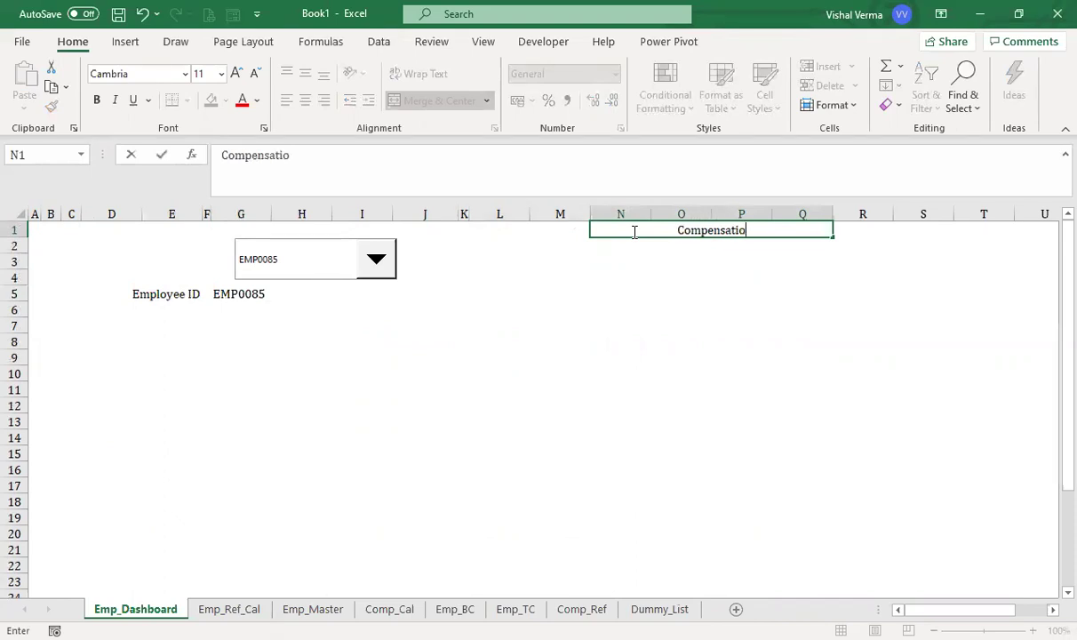
{"action": "type", "text": "n Rela"}
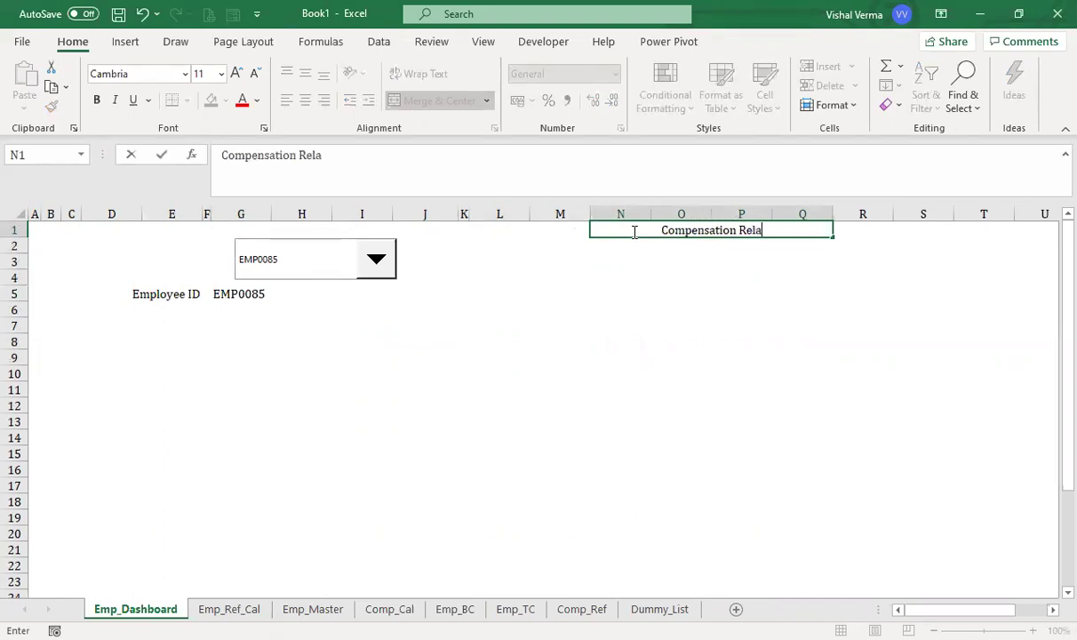
{"action": "type", "text": "ted D"}
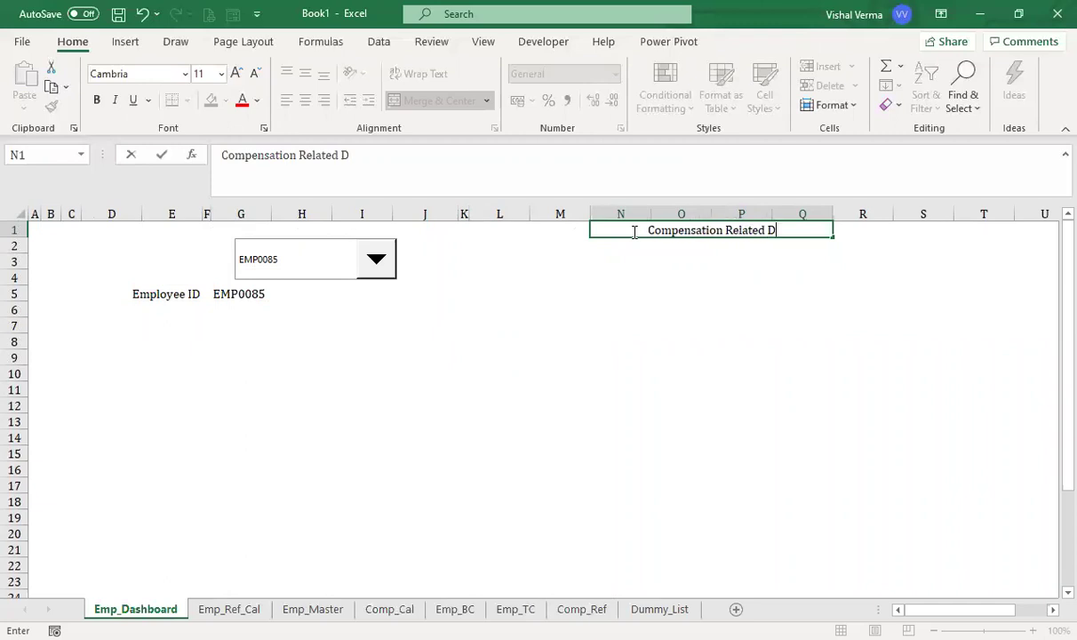
{"action": "type", "text": "etails"}
{"action": "key", "text": "Return"}
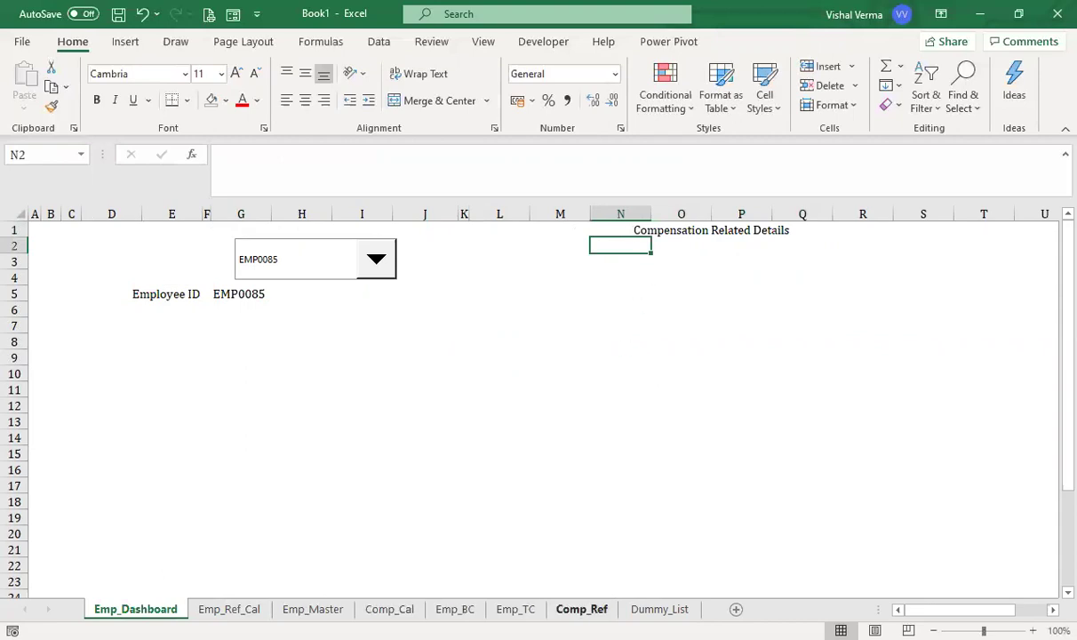
Copy the compensation bar chart from Emp_Ref_Cal to Emp_Dashboard and place it under the heading, spanning about M2 to R11.
{"action": "left_click", "coordinate": [229, 609]}
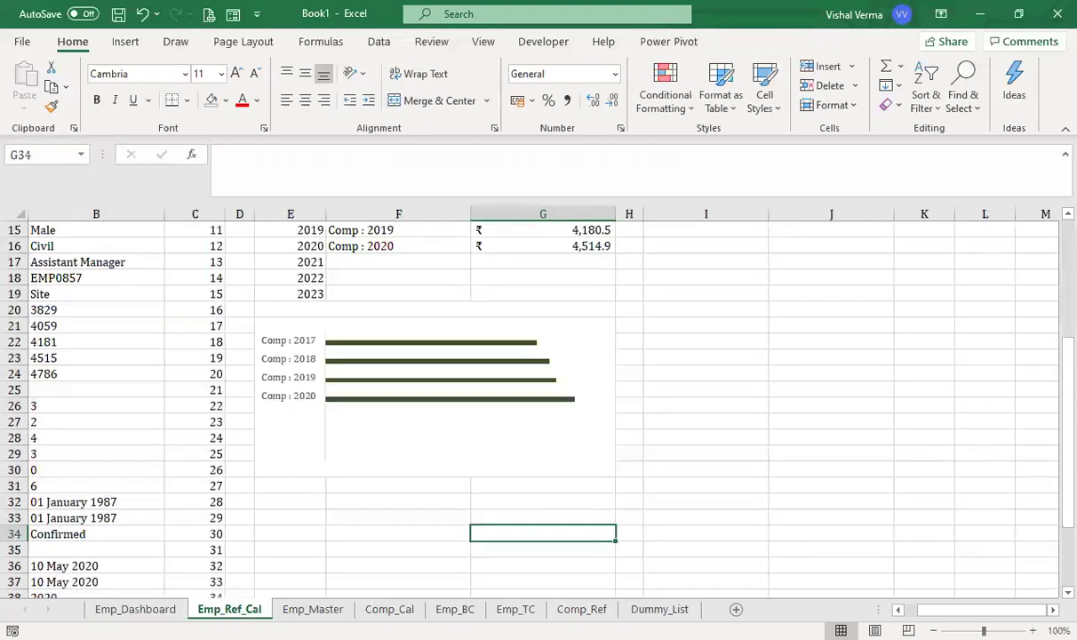
{"action": "left_click", "coordinate": [516, 476]}
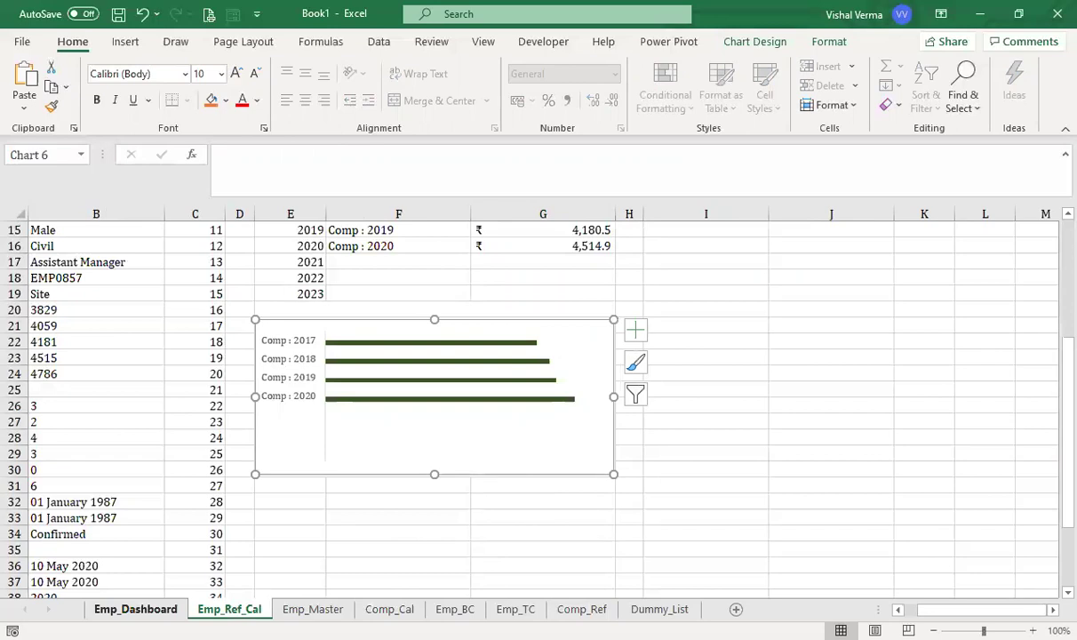
{"action": "left_click", "coordinate": [135, 609]}
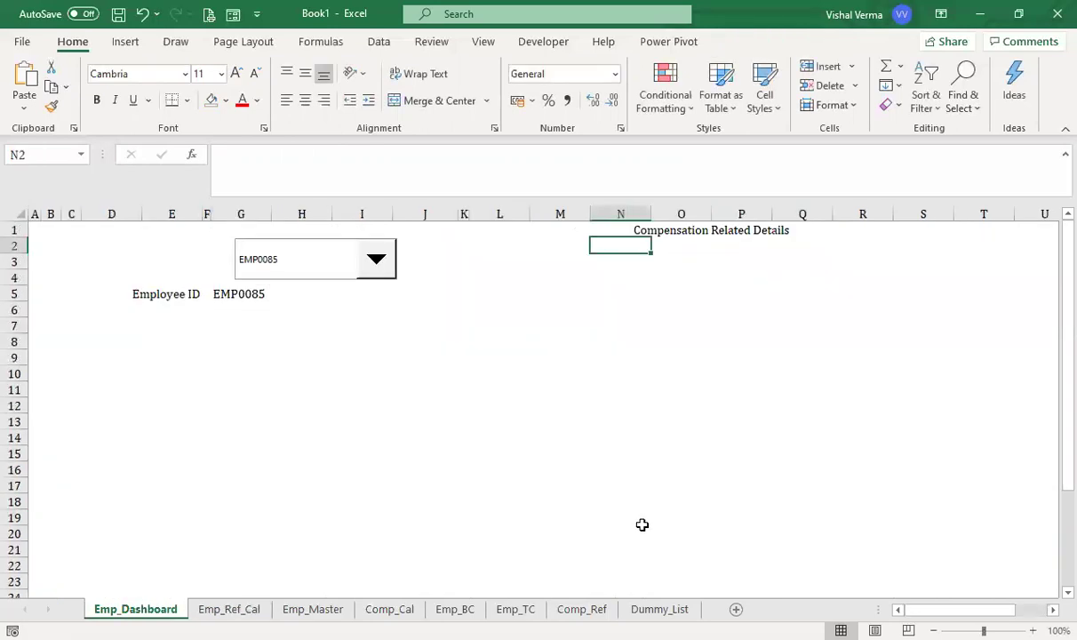
{"action": "key", "text": "ctrl+v"}
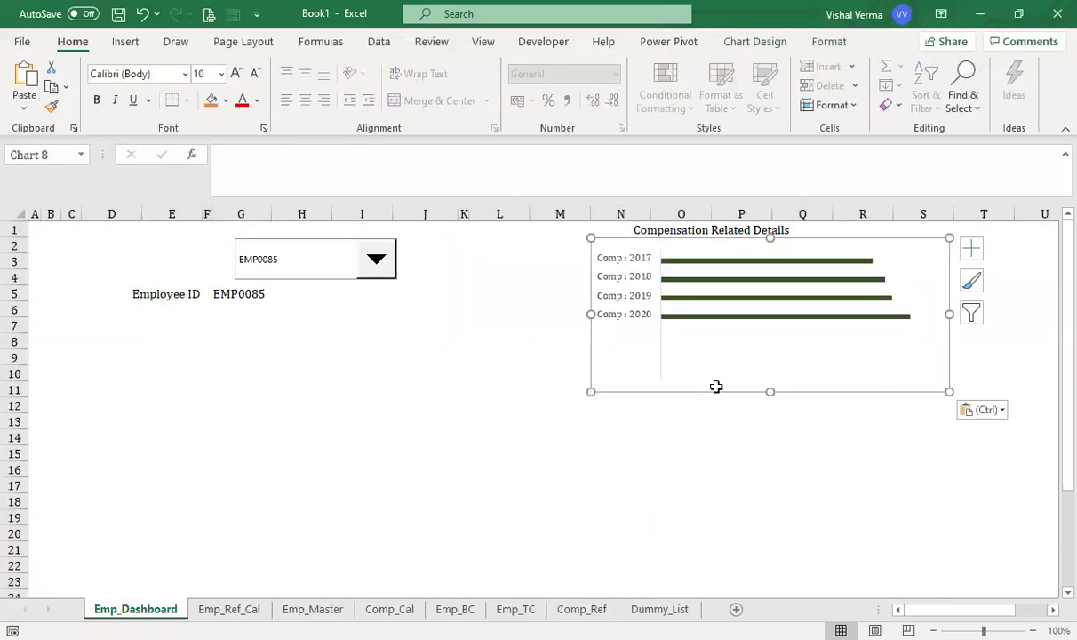
{"action": "left_click_drag", "start_coordinate": [715, 388], "coordinate": [669, 393]}
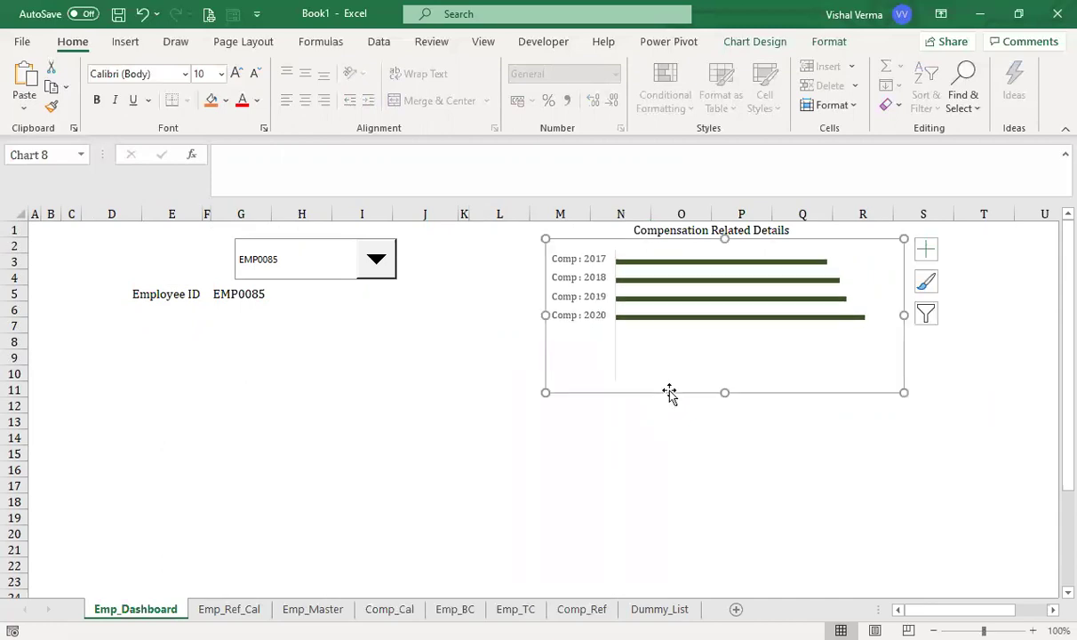
Select three different employee IDs in turn in the dashboard's combo box to check how the compensation chart responds.
{"action": "left_click", "coordinate": [378, 269]}
{"action": "left_click", "coordinate": [339, 311]}
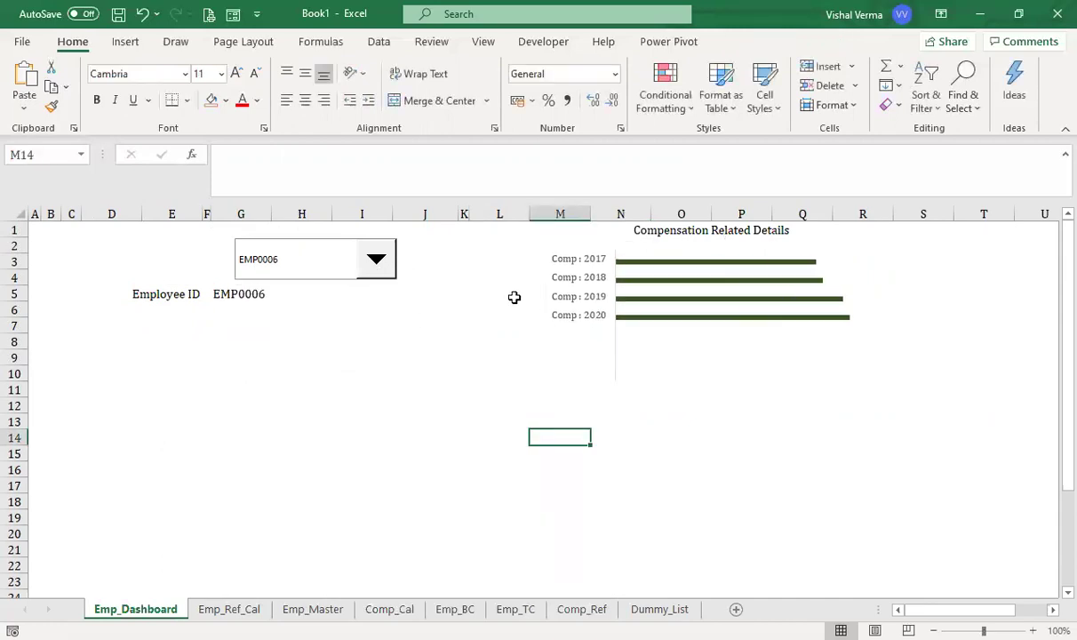
{"action": "left_click", "coordinate": [380, 273]}
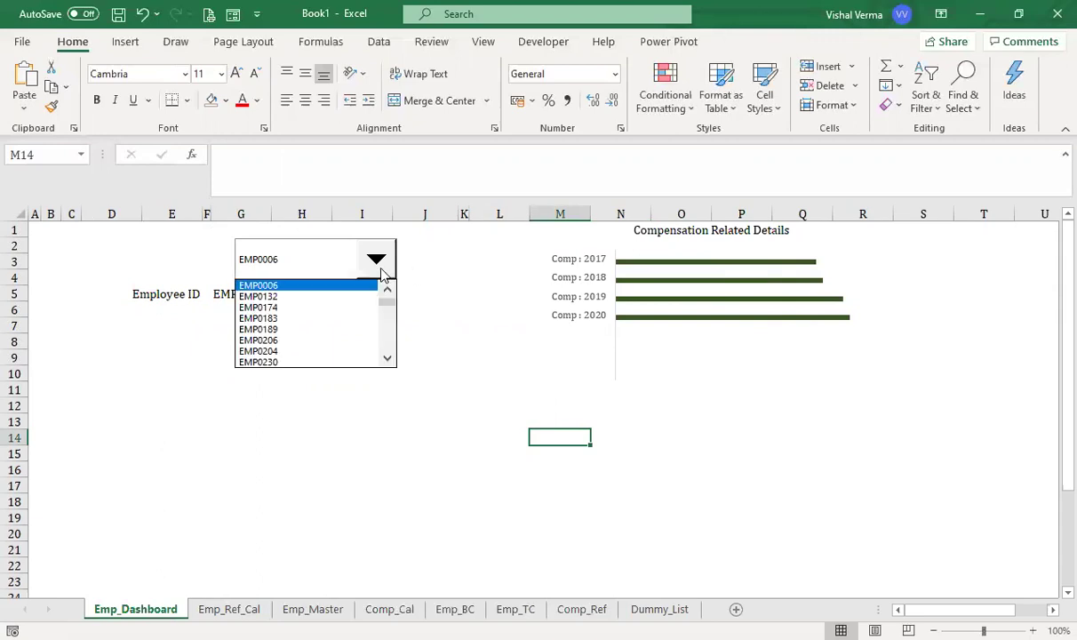
{"action": "left_click", "coordinate": [336, 297]}
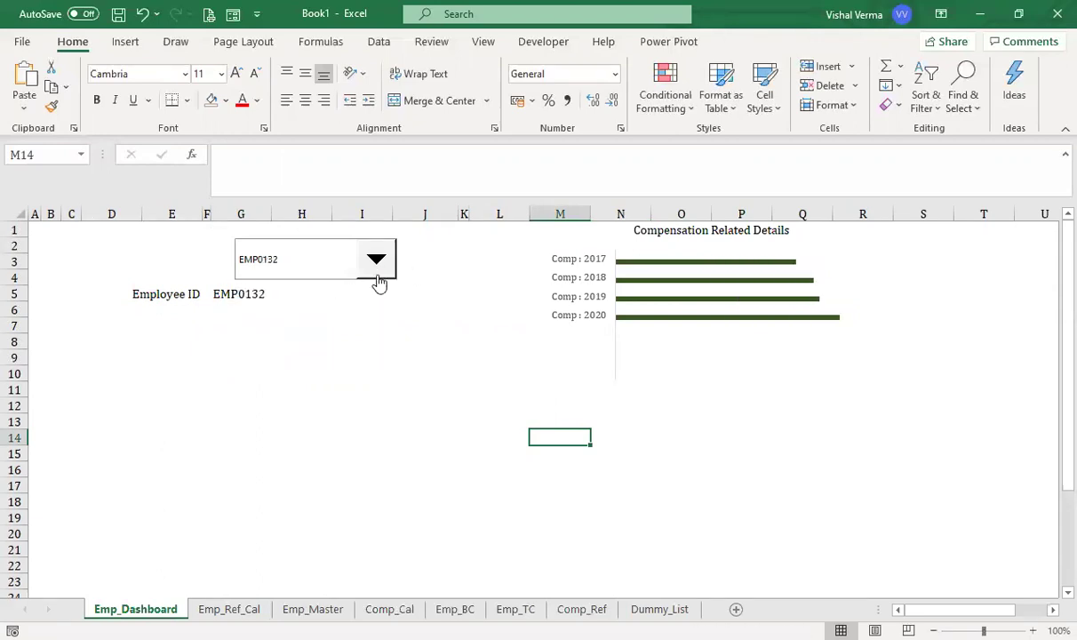
{"action": "left_click", "coordinate": [377, 271]}
{"action": "left_click", "coordinate": [336, 322]}
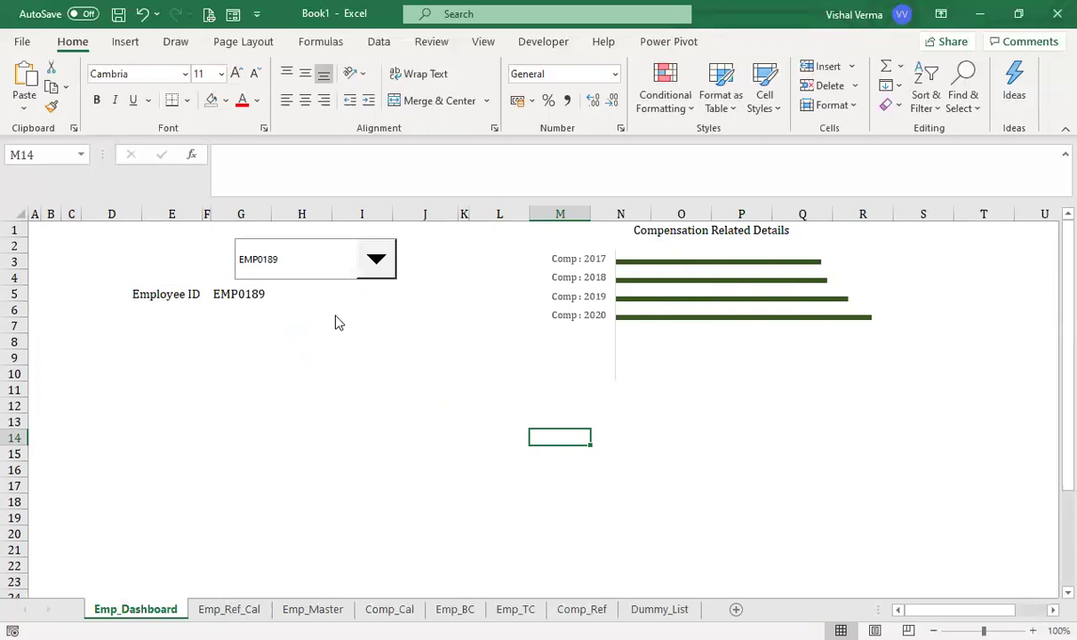
{"action": "left_click", "coordinate": [379, 438]}
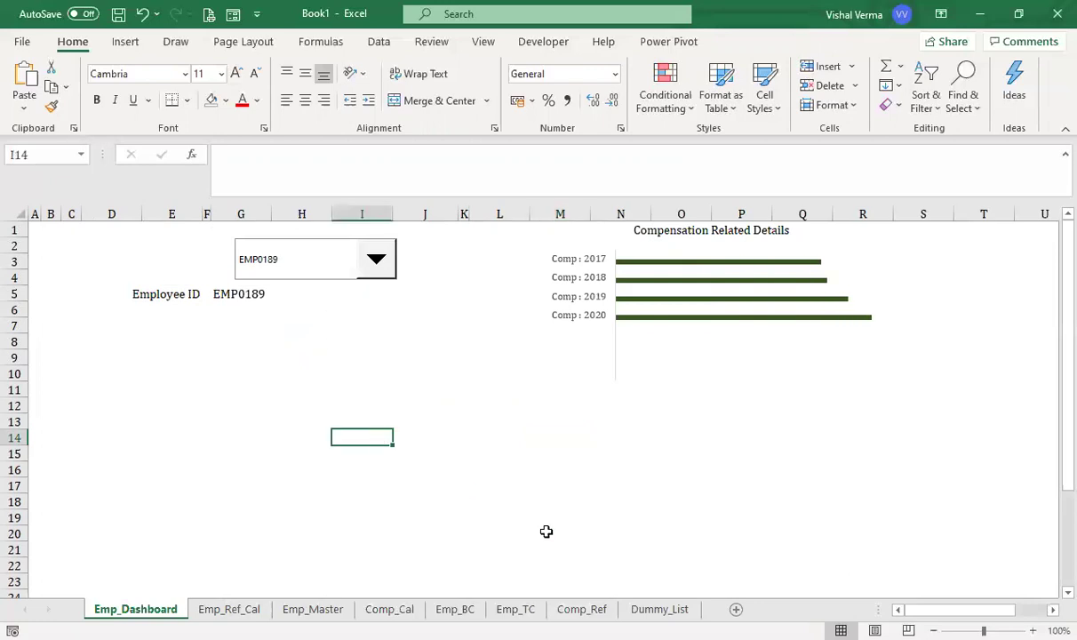
On the Emp_Ref_Cal sheet, enter the heading "Gender" in merged cell I2, with "Male" in I3 and "Female" in I4.
{"action": "left_click", "coordinate": [232, 609]}
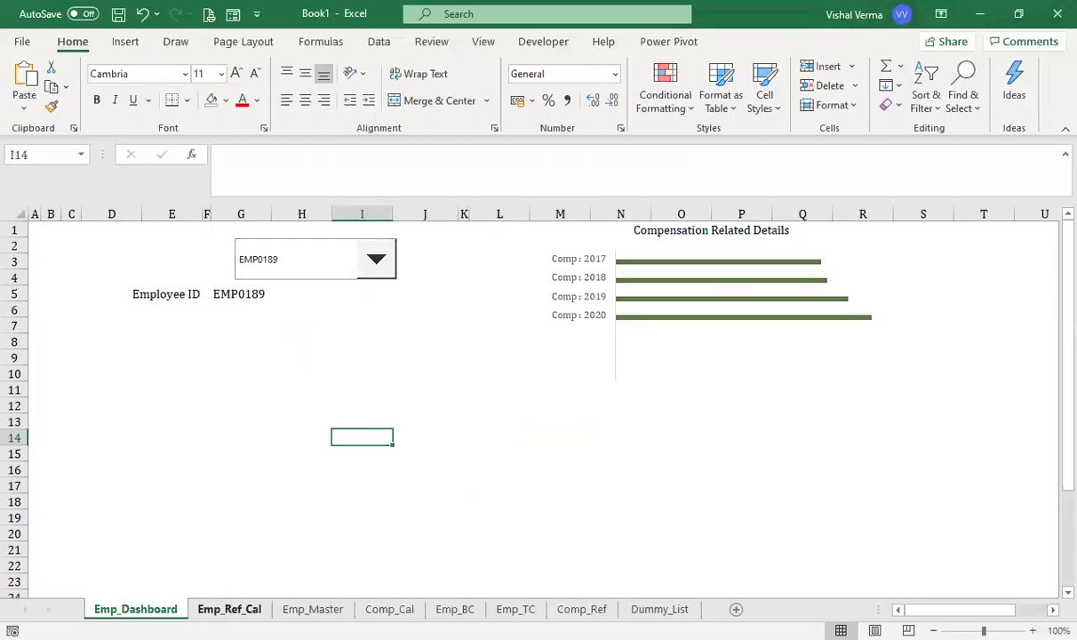
{"action": "left_click", "coordinate": [630, 566]}
{"action": "scroll", "coordinate": [632, 565], "scroll_direction": "up", "scroll_amount": 5}
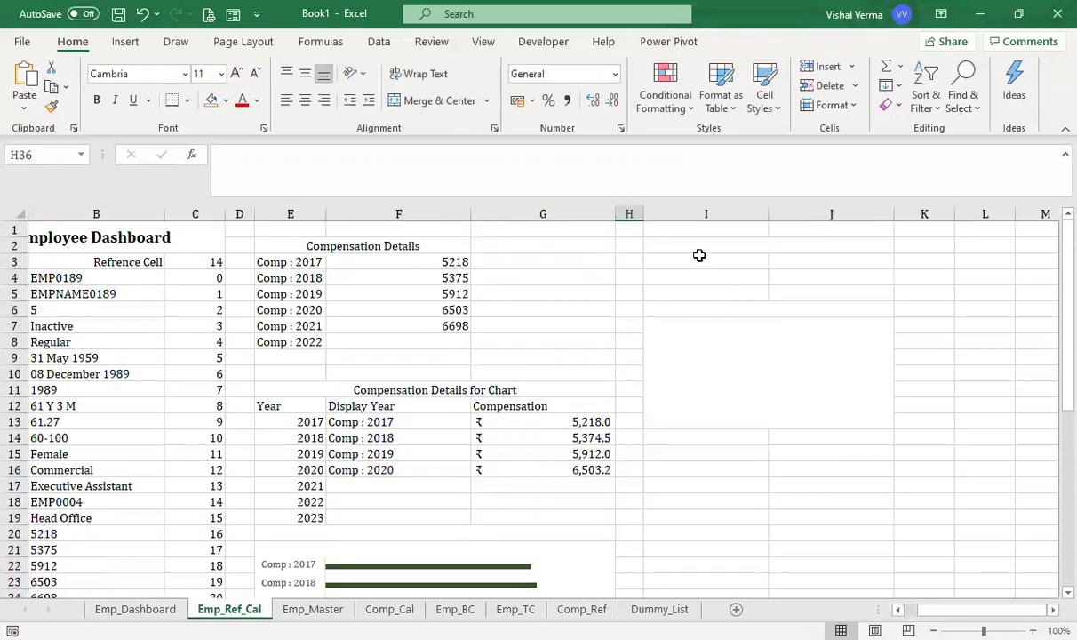
{"action": "left_click", "coordinate": [758, 244]}
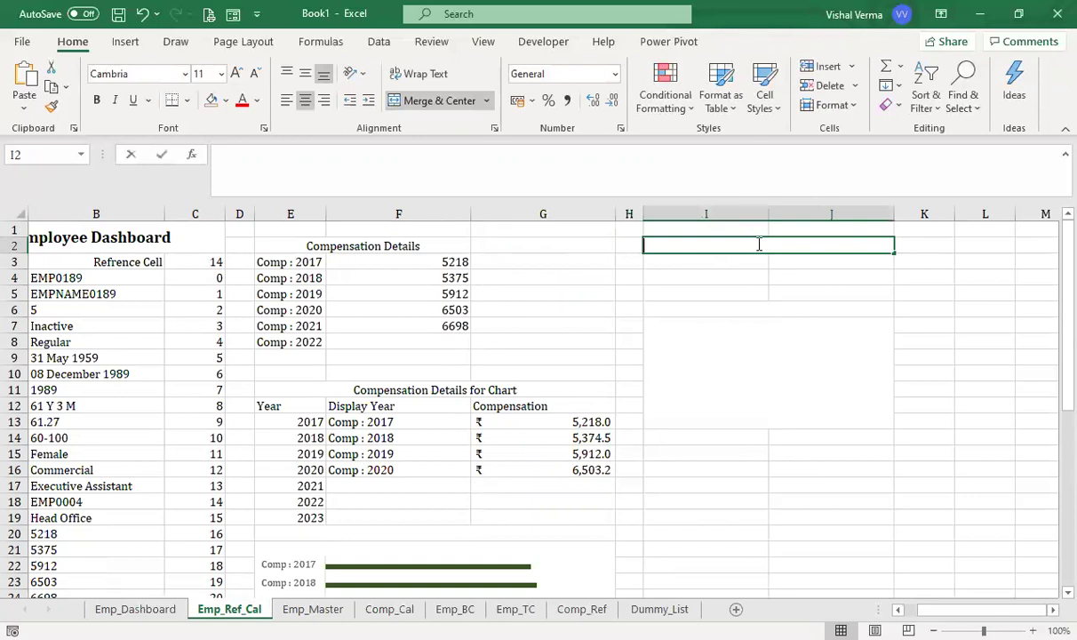
{"action": "type", "text": "Gender"}
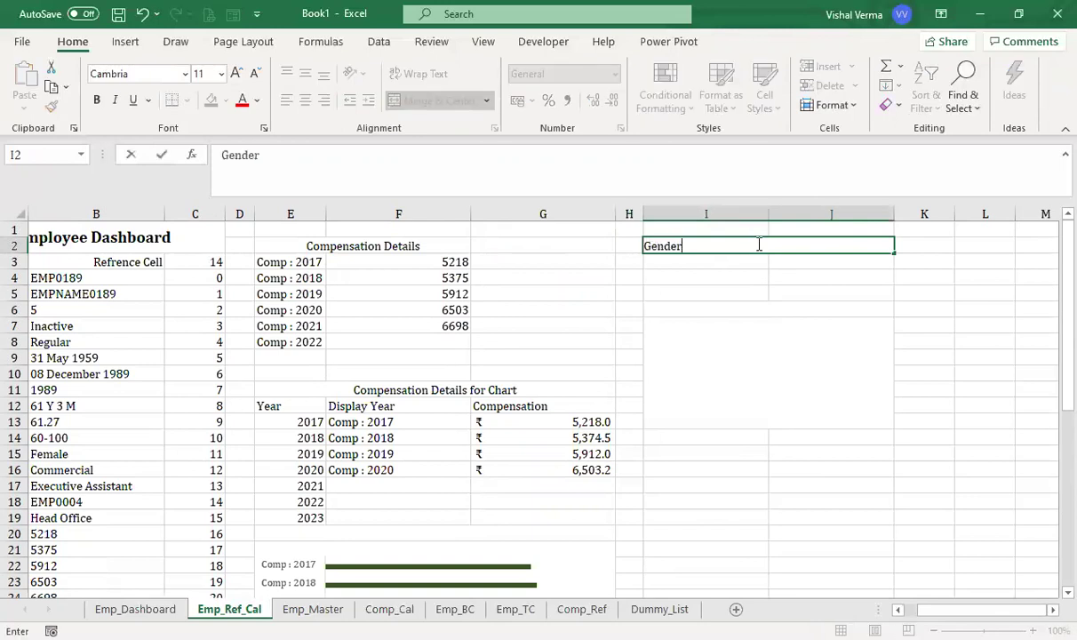
{"action": "key", "text": "Return"}
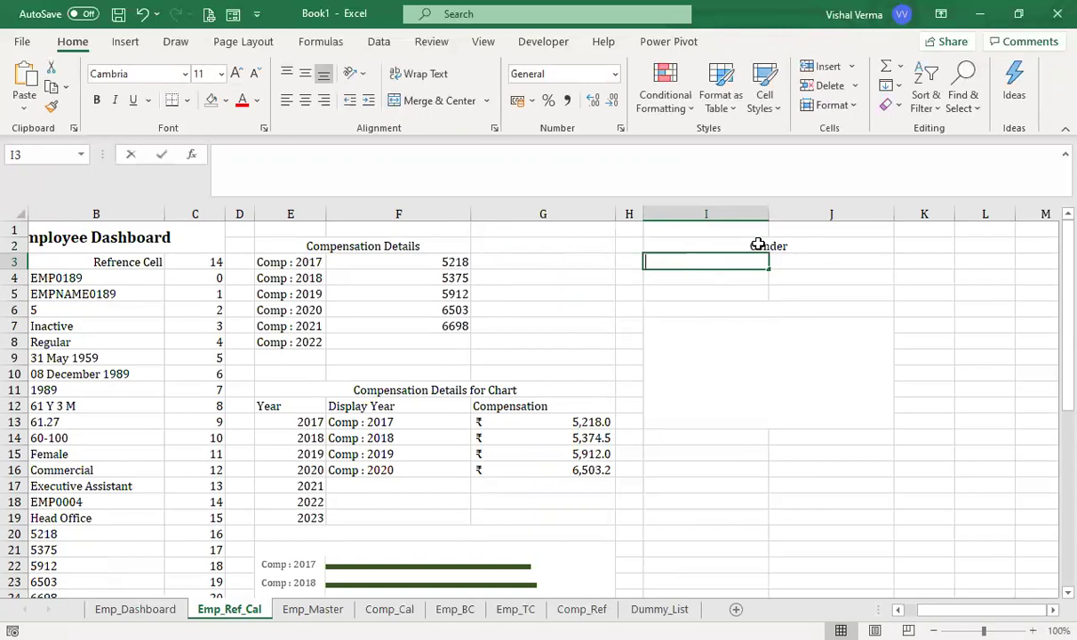
{"action": "type", "text": "Male"}
{"action": "key", "text": "Return"}
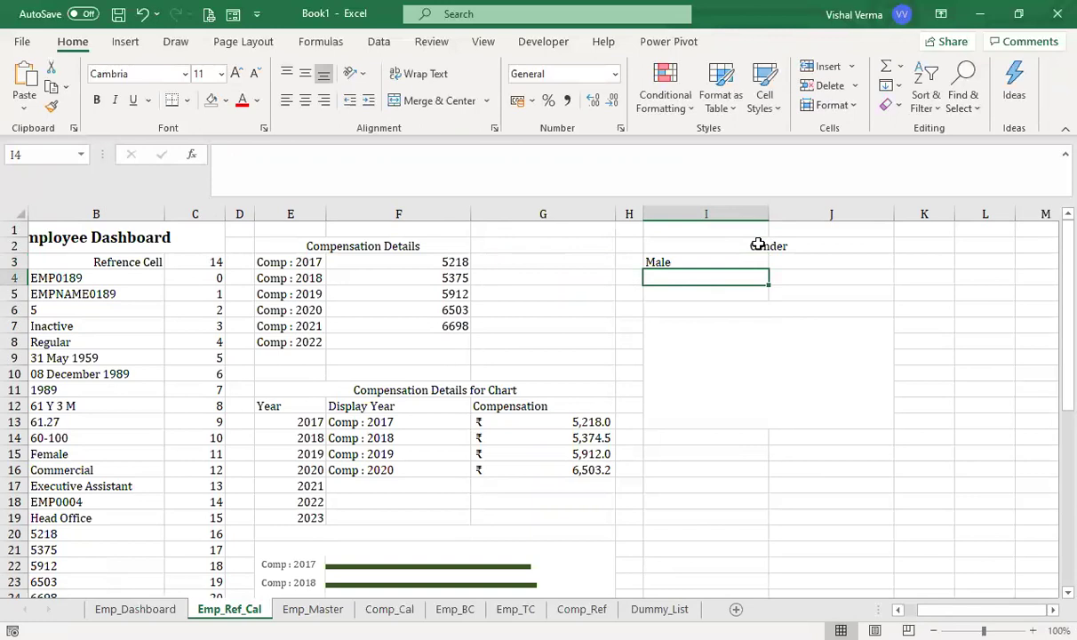
{"action": "type", "text": "Female"}
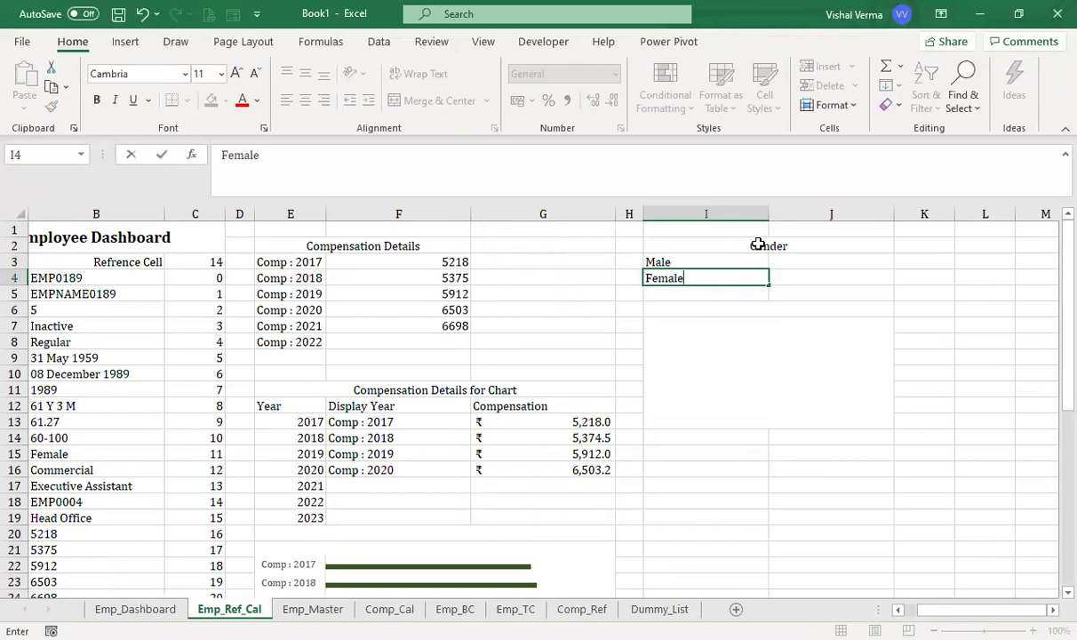
{"action": "left_click", "coordinate": [798, 502]}
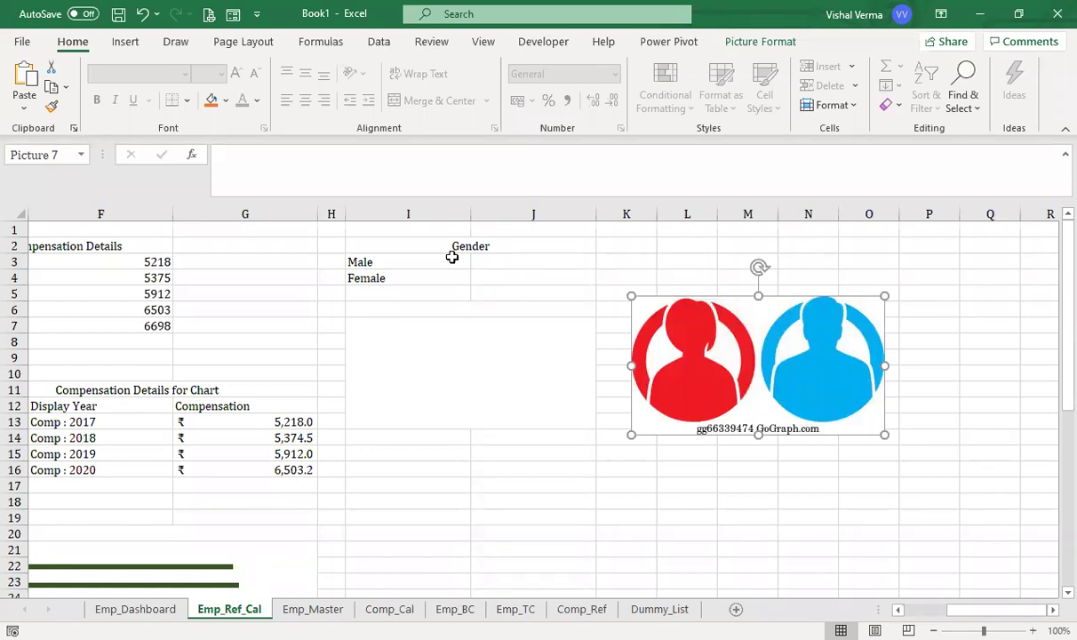
Make the white background of the red and blue person icons picture transparent.
{"action": "double_click", "coordinate": [767, 391]}
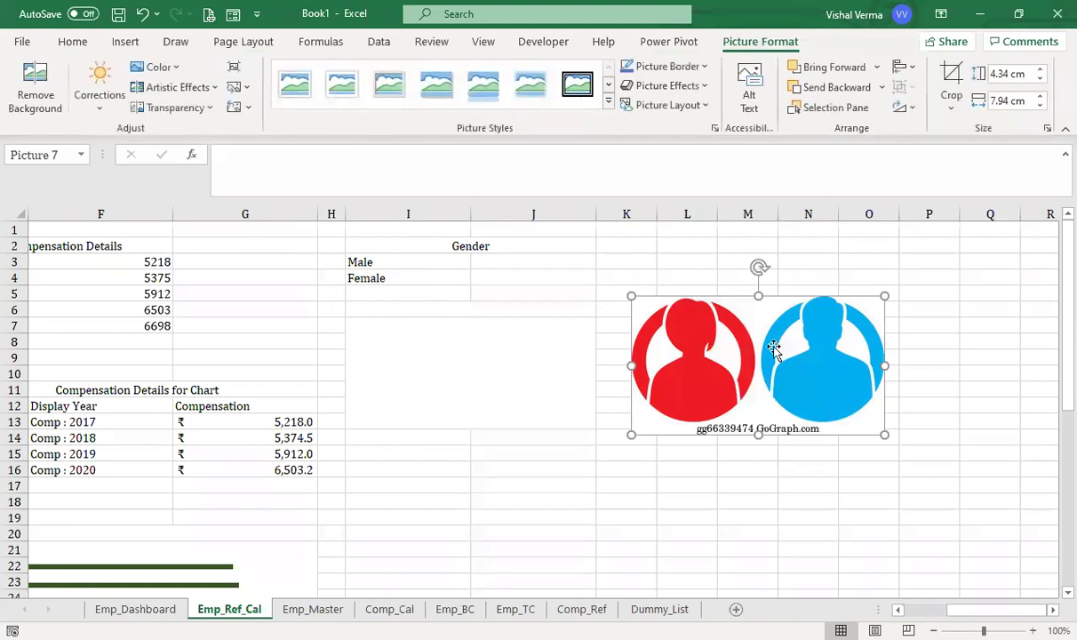
{"action": "left_click", "coordinate": [960, 106]}
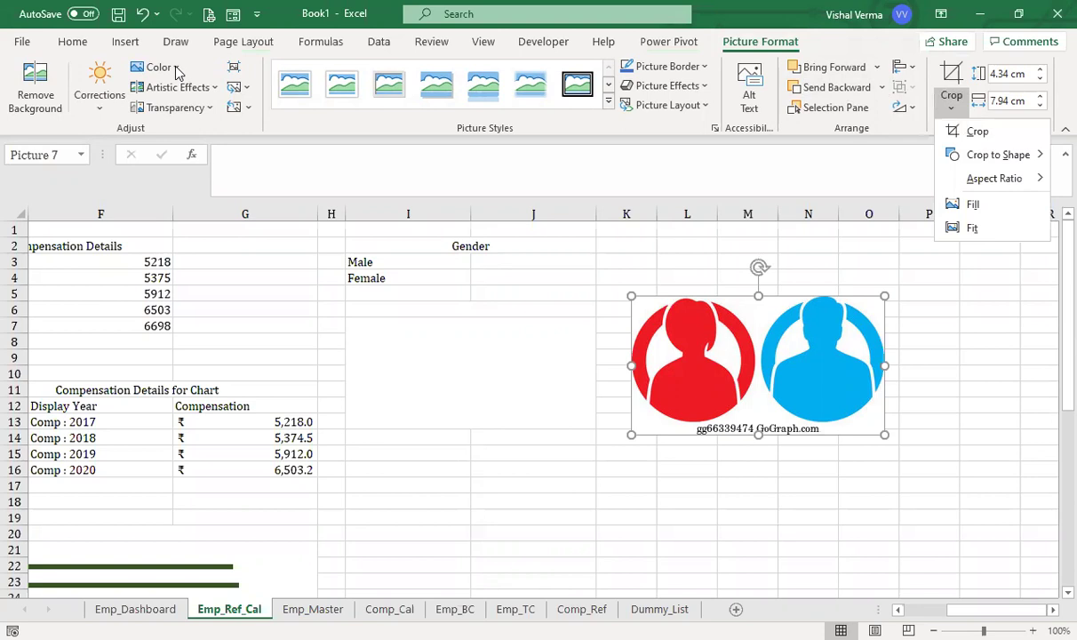
{"action": "left_click", "coordinate": [158, 68]}
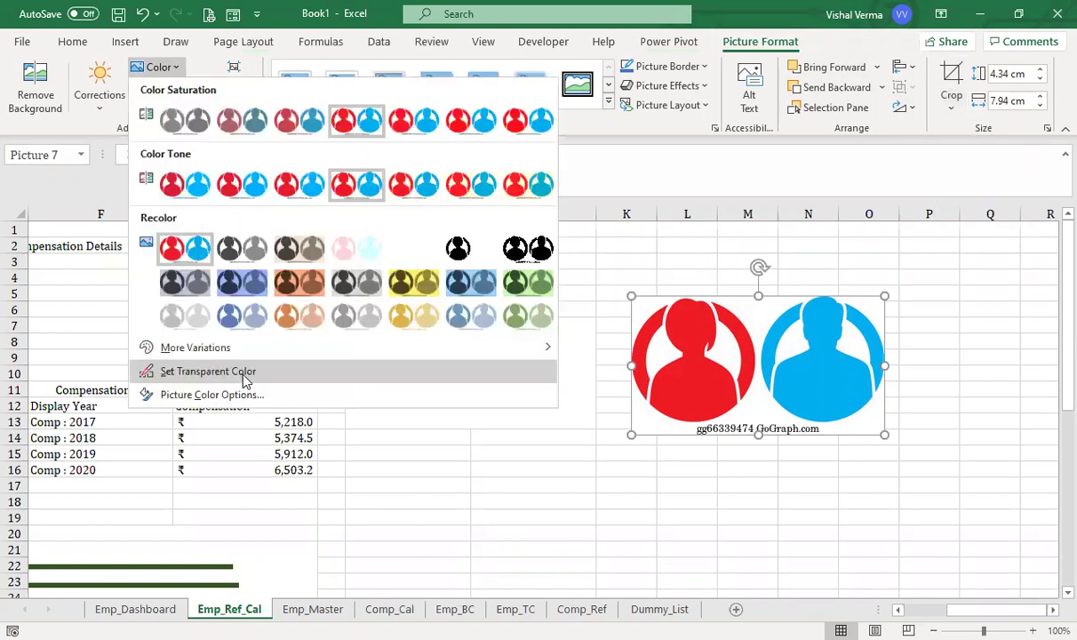
{"action": "left_click", "coordinate": [208, 371]}
{"action": "left_click", "coordinate": [758, 317]}
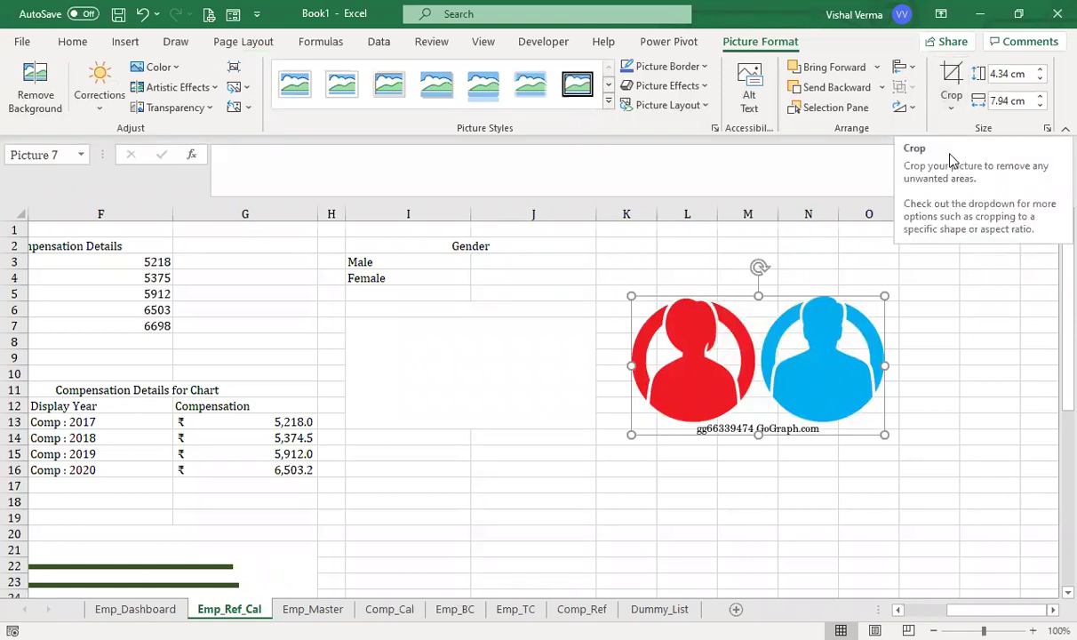
Crop the picture to only the red female icon, about 4 cm high and 3.97 cm wide, removing the caption strip.
{"action": "left_click", "coordinate": [950, 80]}
{"action": "left_click_drag", "start_coordinate": [759, 430], "coordinate": [760, 426]}
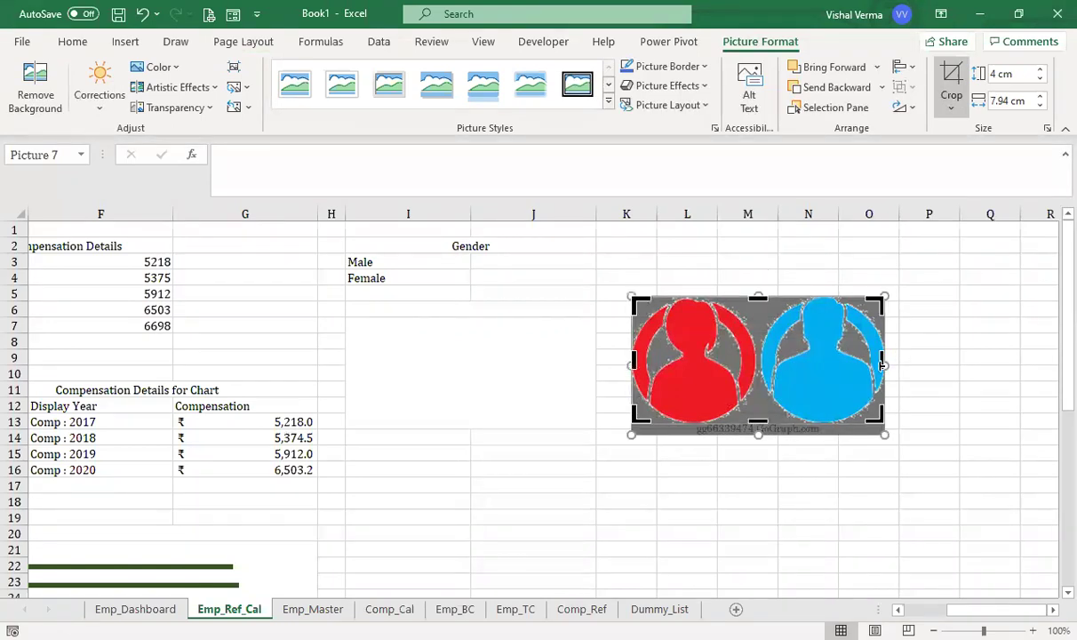
{"action": "left_click_drag", "start_coordinate": [883, 363], "coordinate": [758, 371]}
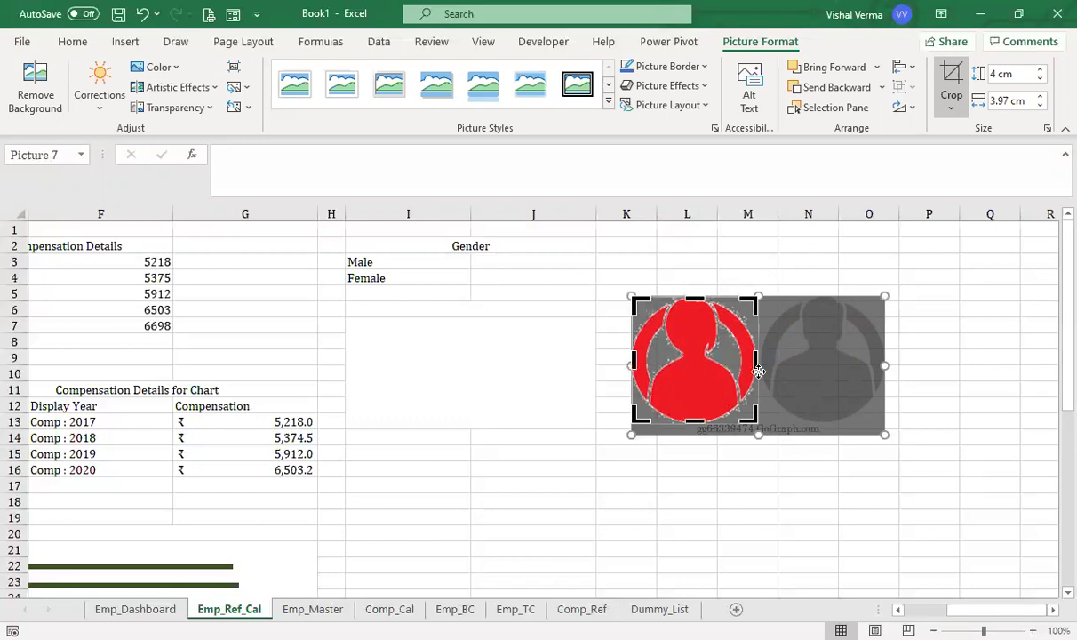
{"action": "left_click", "coordinate": [930, 435]}
Duplicate the cropped female icon and place the copy beside the original, over about columns N and O.
{"action": "left_click", "coordinate": [675, 396]}
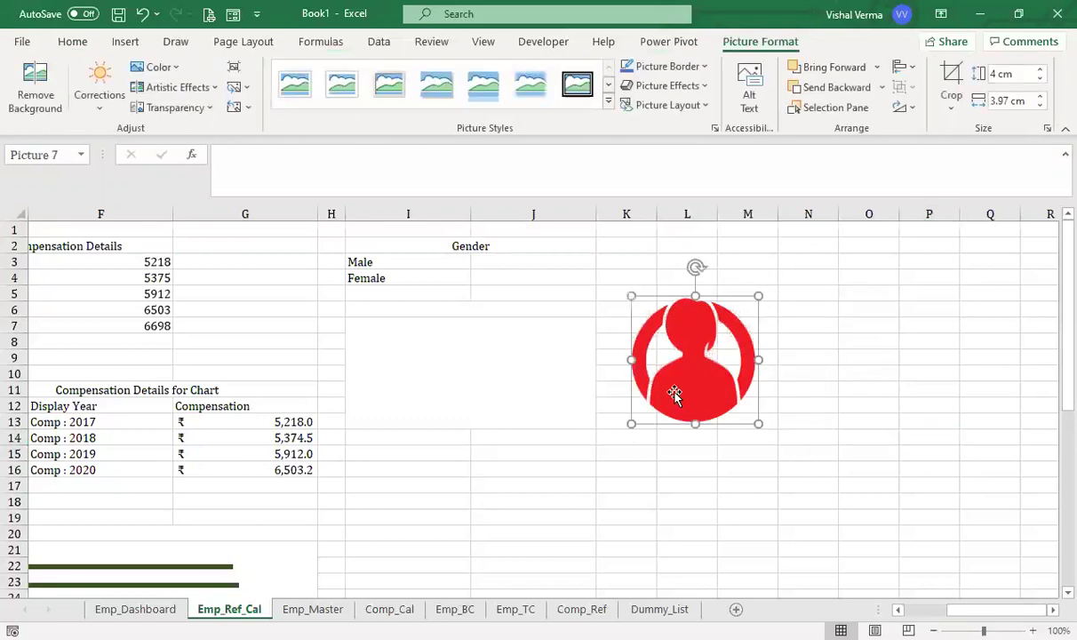
{"action": "key", "text": "ctrl+d"}
{"action": "left_click_drag", "start_coordinate": [707, 392], "coordinate": [861, 355]}
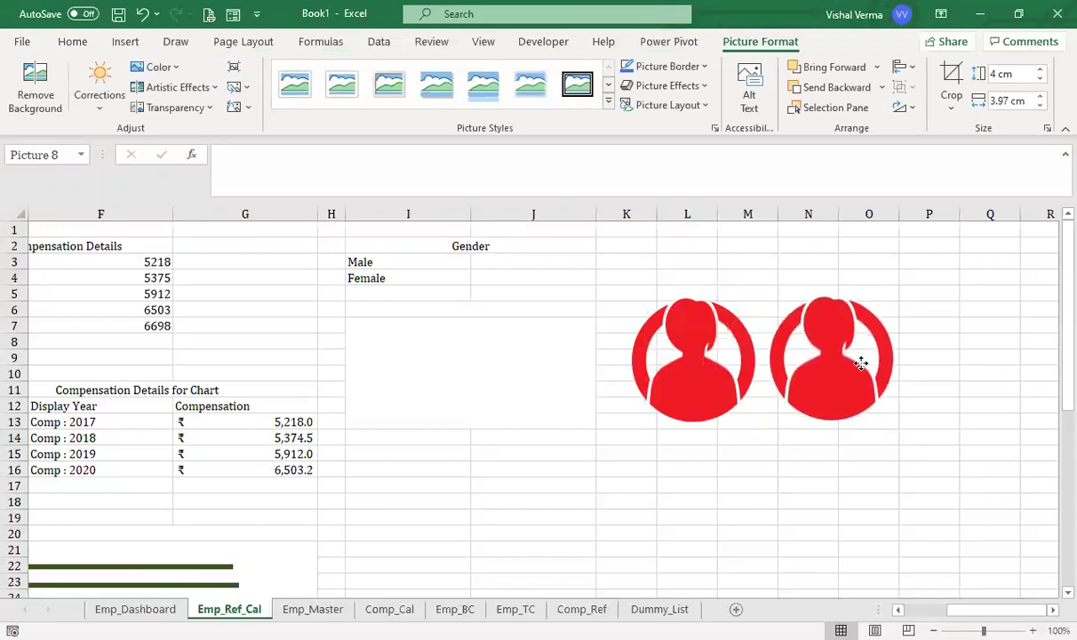
Shift the crop of the duplicated icon over columns N and O so that it frames only the blue male icon.
{"action": "left_click", "coordinate": [951, 98]}
{"action": "left_click", "coordinate": [976, 127]}
{"action": "left_click_drag", "start_coordinate": [945, 345], "coordinate": [868, 363]}
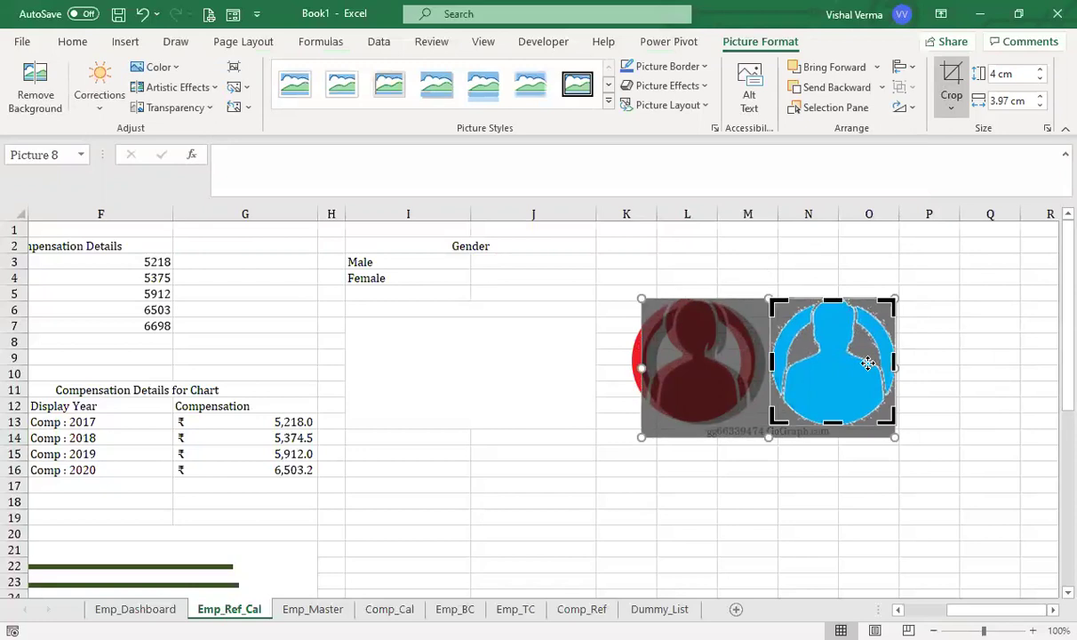
{"action": "left_click", "coordinate": [945, 377]}
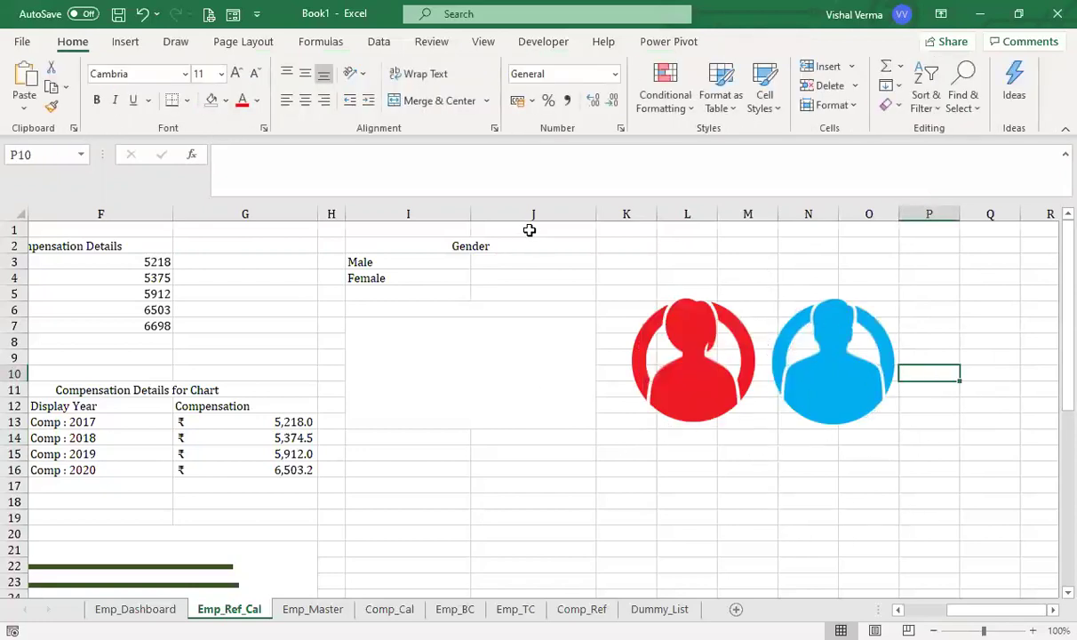
Enter 1 beside Male in J3 and 1 beside Female in J4.
{"action": "left_click", "coordinate": [507, 266]}
{"action": "type", "text": "1"}
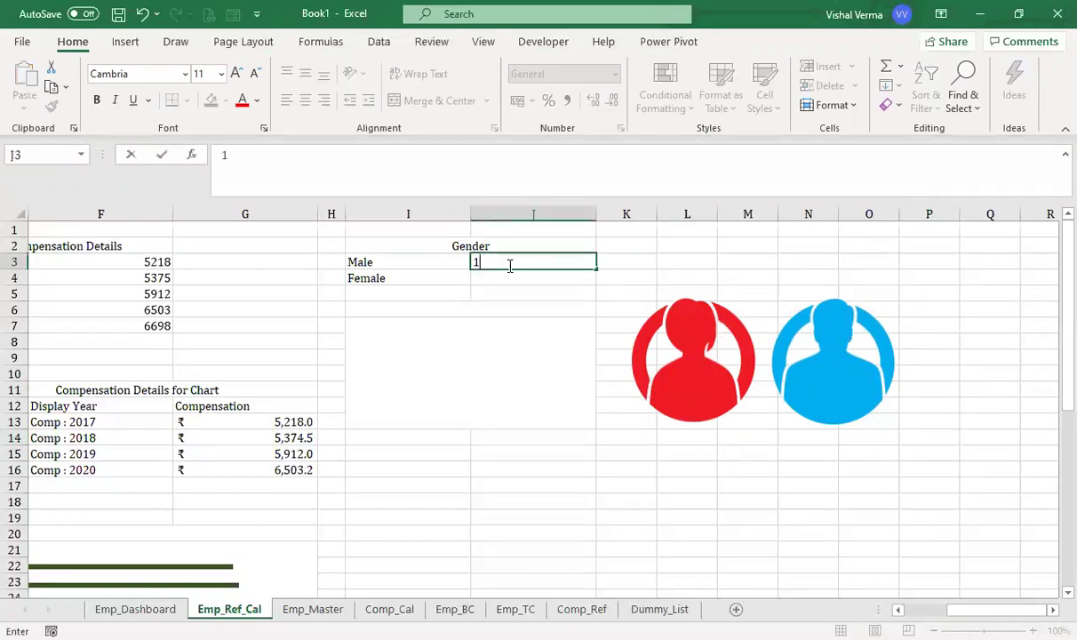
{"action": "key", "text": "Return"}
{"action": "type", "text": "1"}
{"action": "key", "text": "Return"}
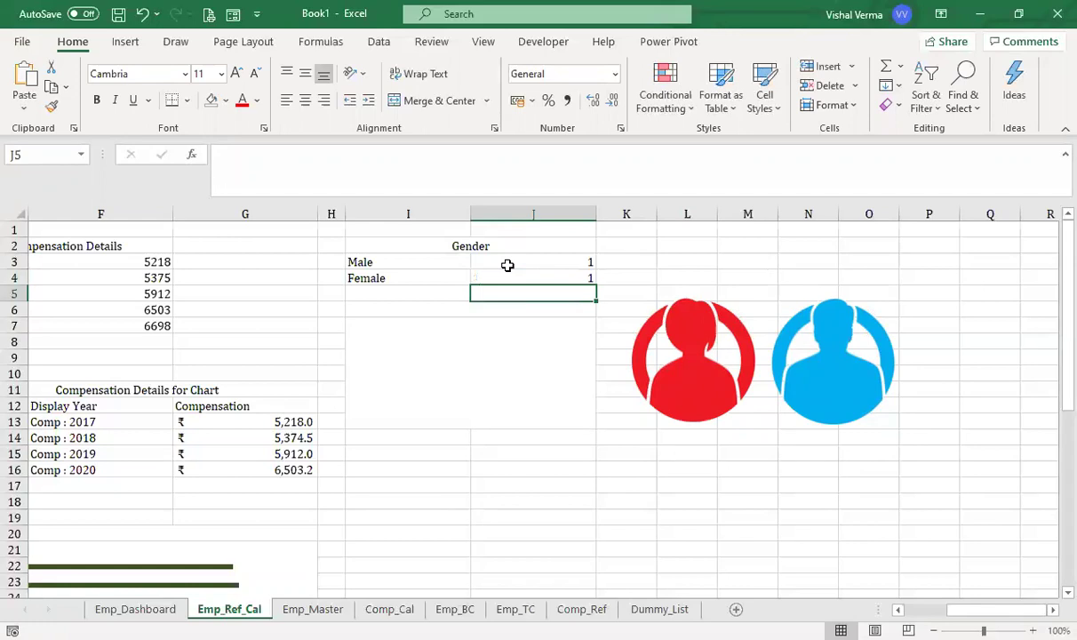
Insert a default clustered column chart from I3:J4, shrink it and place it below the Gender table, starting around row 8.
{"action": "left_click_drag", "start_coordinate": [435, 260], "coordinate": [498, 276]}
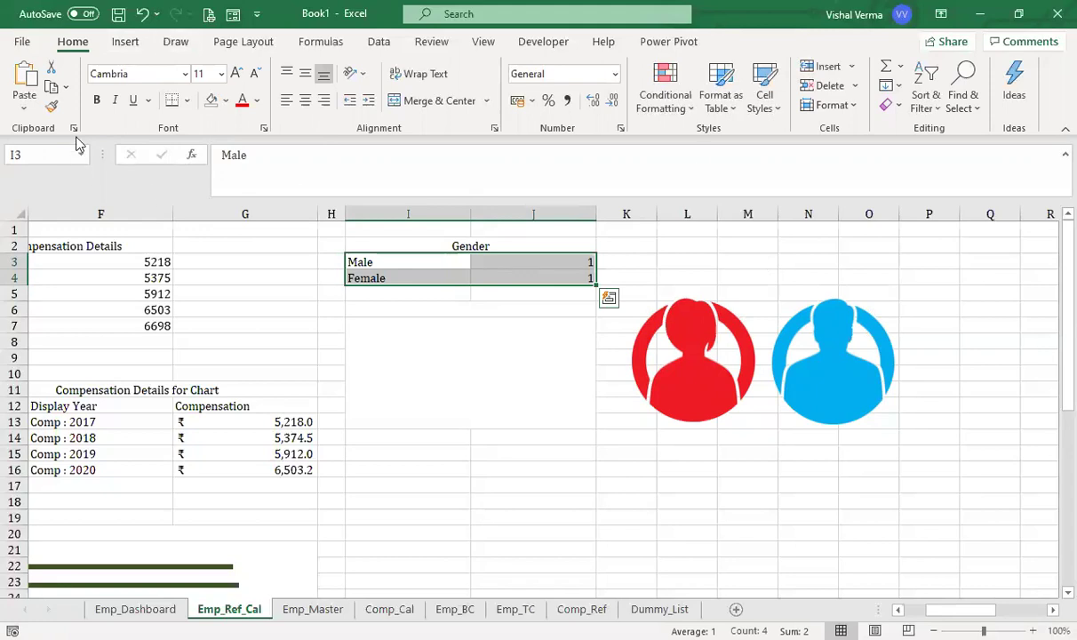
{"action": "left_click", "coordinate": [126, 42]}
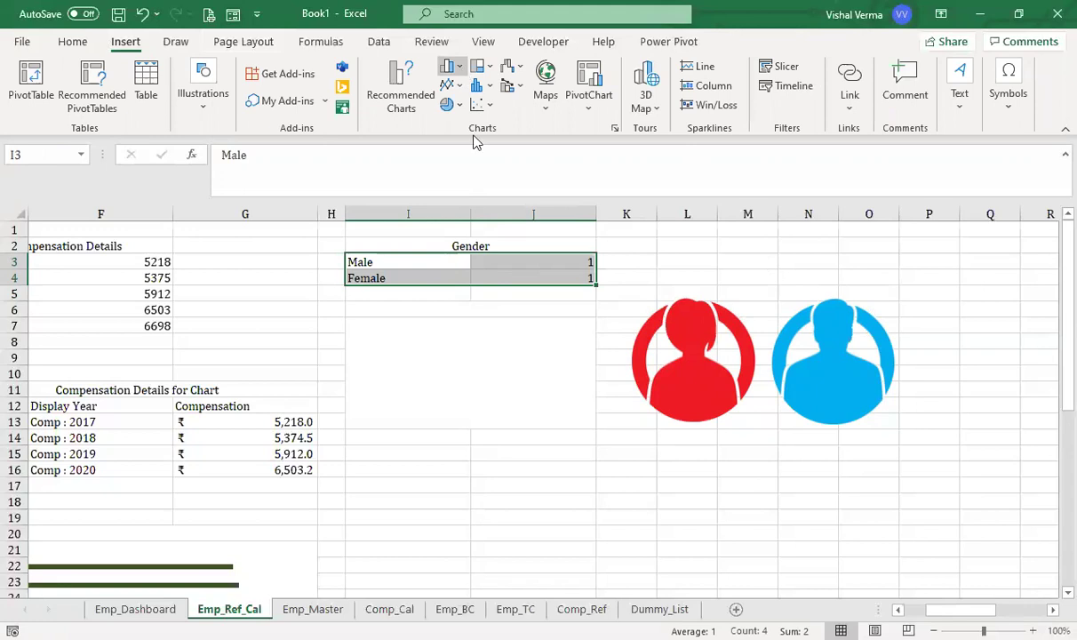
{"action": "key", "text": "alt+F1"}
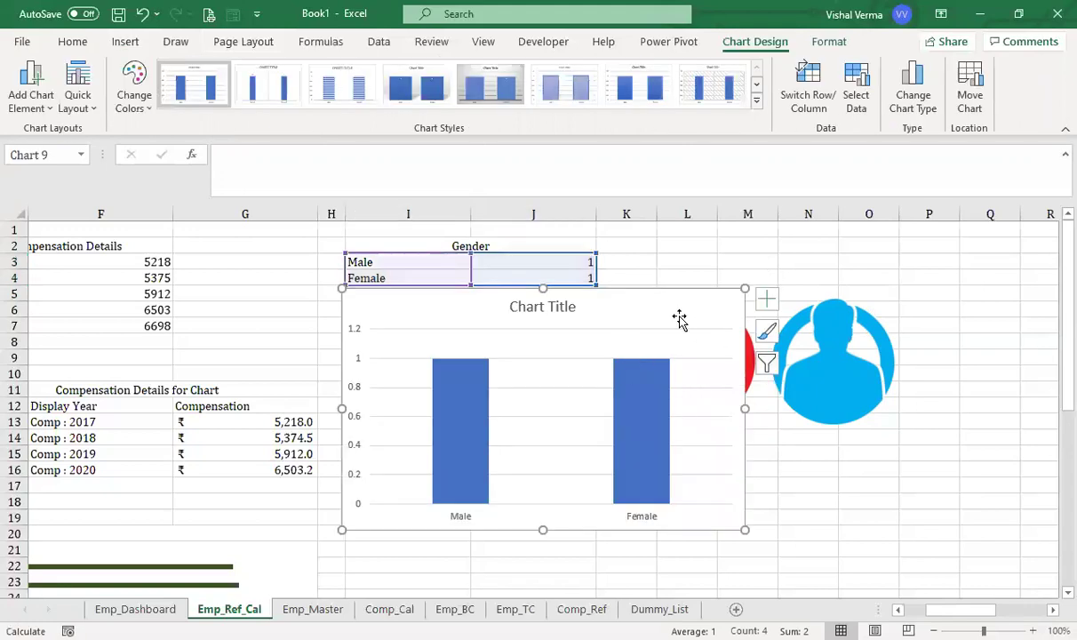
{"action": "left_click_drag", "start_coordinate": [742, 287], "coordinate": [671, 371]}
{"action": "left_click_drag", "start_coordinate": [580, 375], "coordinate": [572, 349]}
Delete the chart title and the vertical value axis from the Gender chart.
{"action": "left_click", "coordinate": [503, 364]}
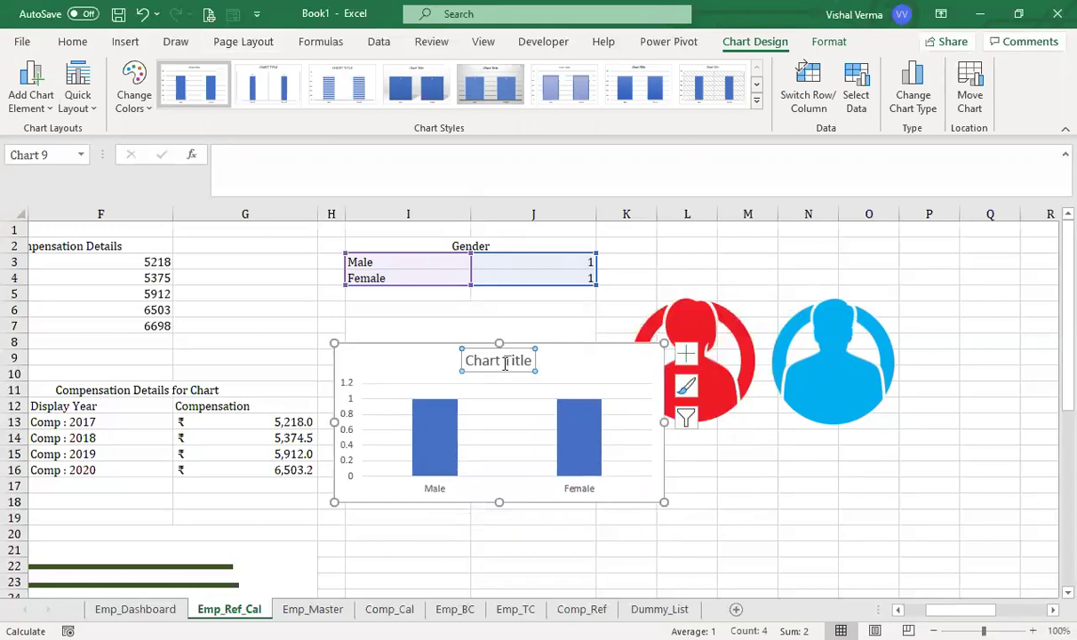
{"action": "key", "text": "Delete"}
{"action": "left_click", "coordinate": [350, 388]}
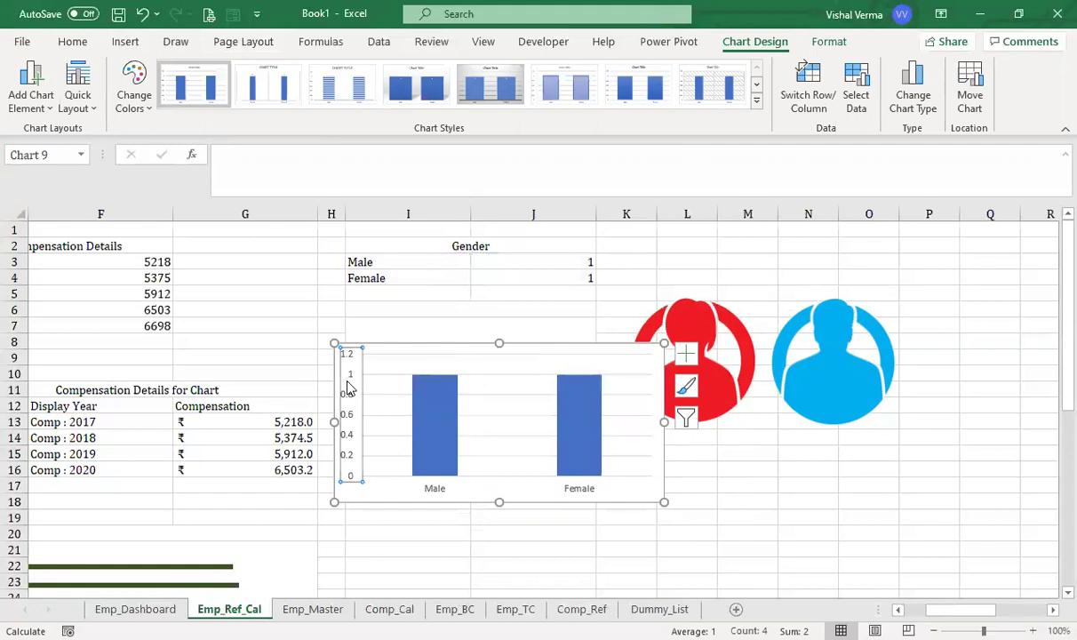
{"action": "key", "text": "Delete"}
Try to fill the Gender chart's whole column series with the copied blue male icon.
{"action": "left_click", "coordinate": [442, 421]}
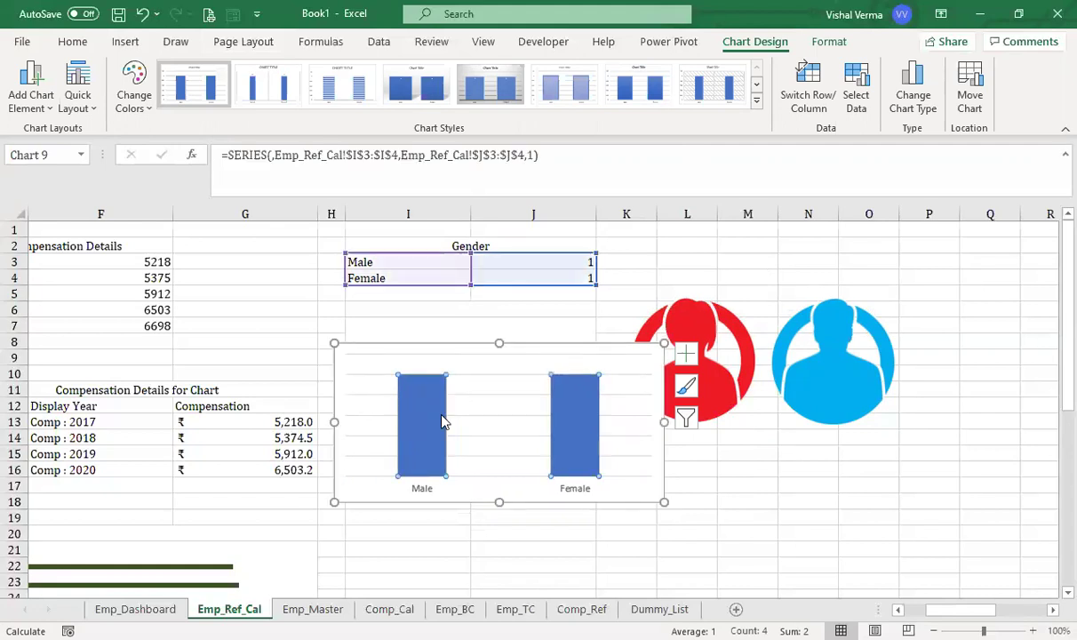
{"action": "left_click", "coordinate": [817, 379]}
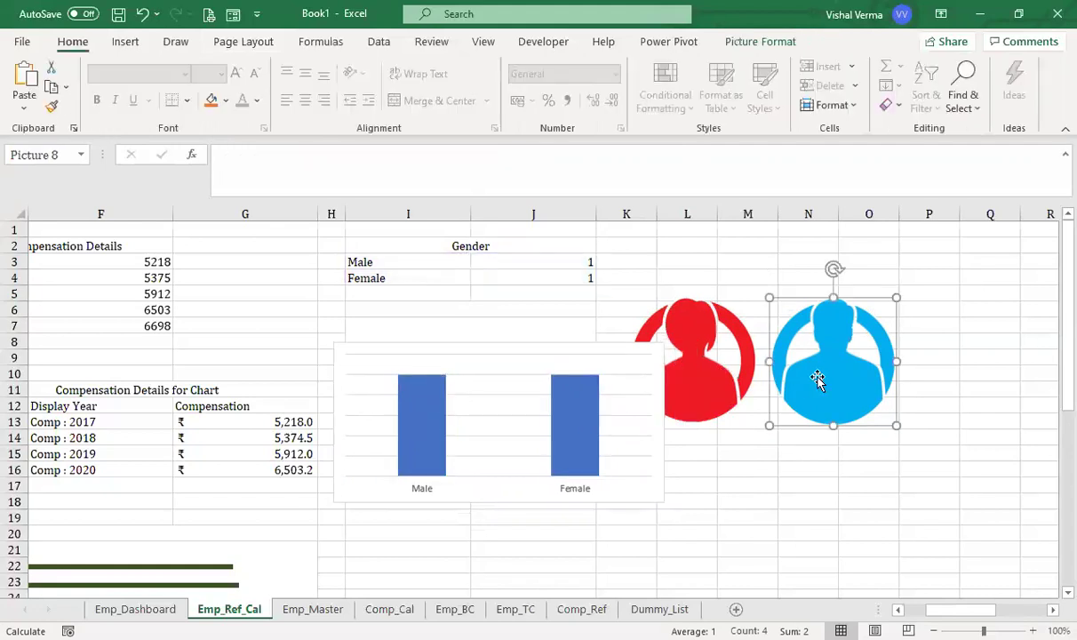
{"action": "left_click", "coordinate": [423, 442]}
{"action": "key", "text": "ctrl+v"}
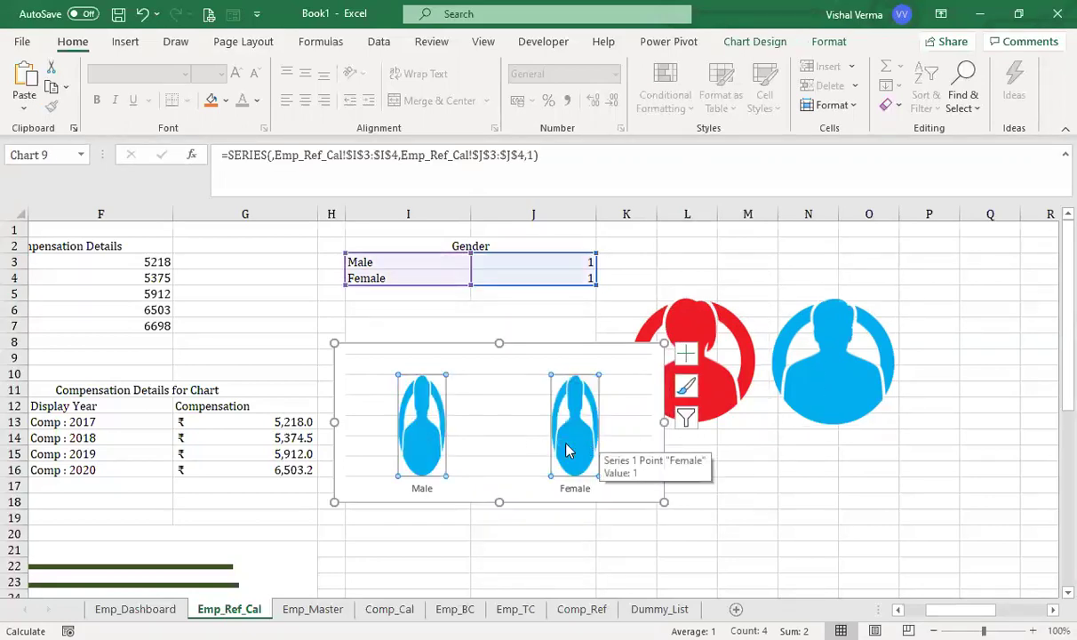
{"action": "key", "text": "ctrl+z"}
{"action": "left_click", "coordinate": [815, 476]}
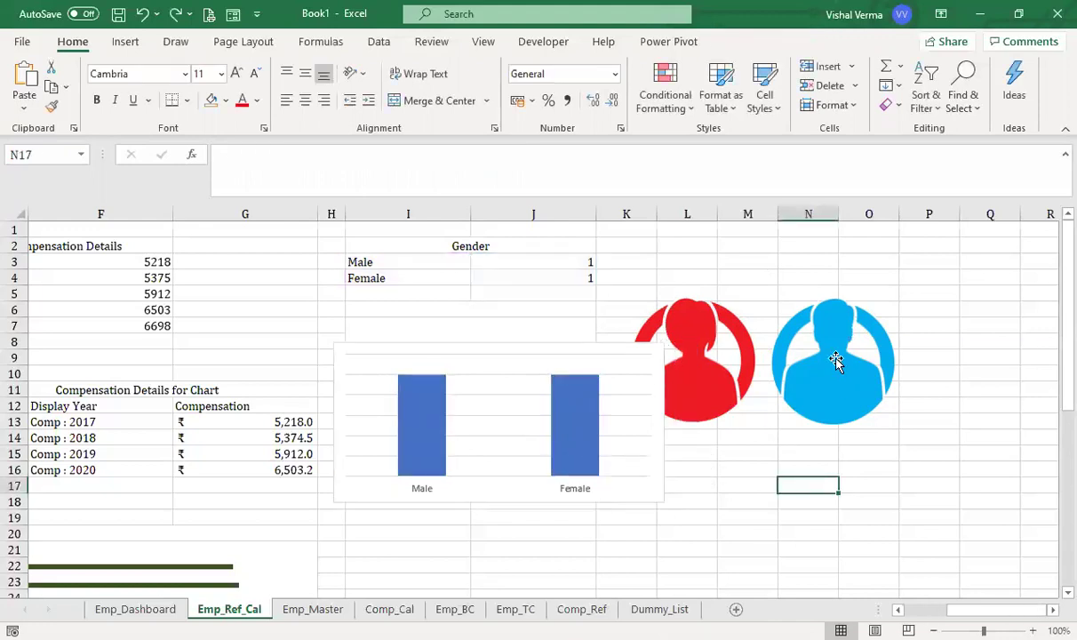
Fill only the Male column of the Gender chart with a copy of the blue male icon.
{"action": "left_click", "coordinate": [835, 359]}
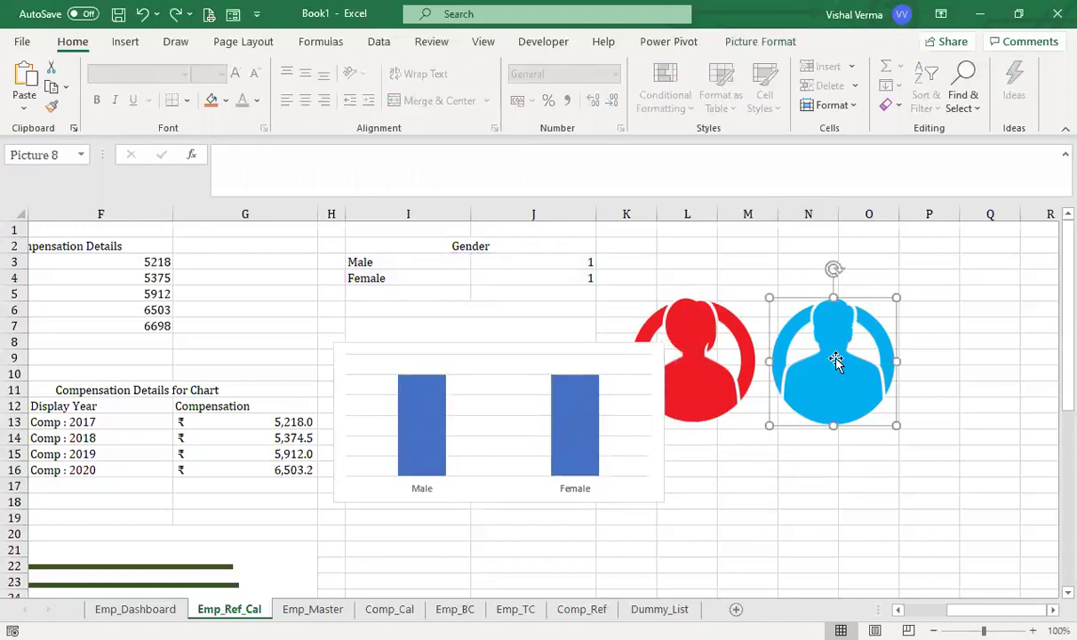
{"action": "double_click", "coordinate": [422, 434]}
{"action": "left_click", "coordinate": [422, 434]}
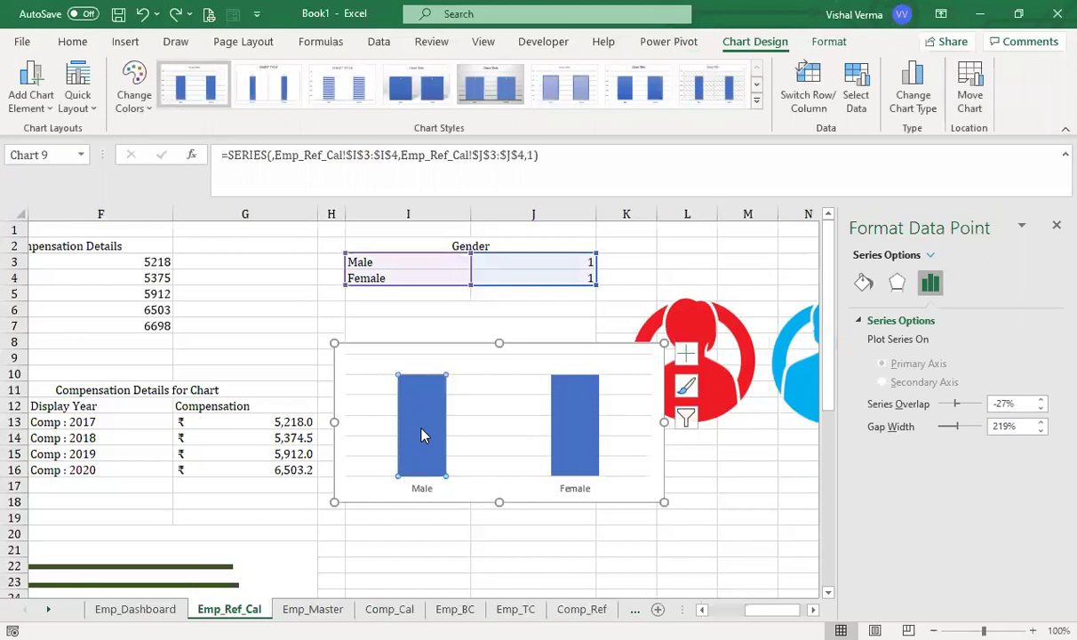
{"action": "key", "text": "ctrl+v"}
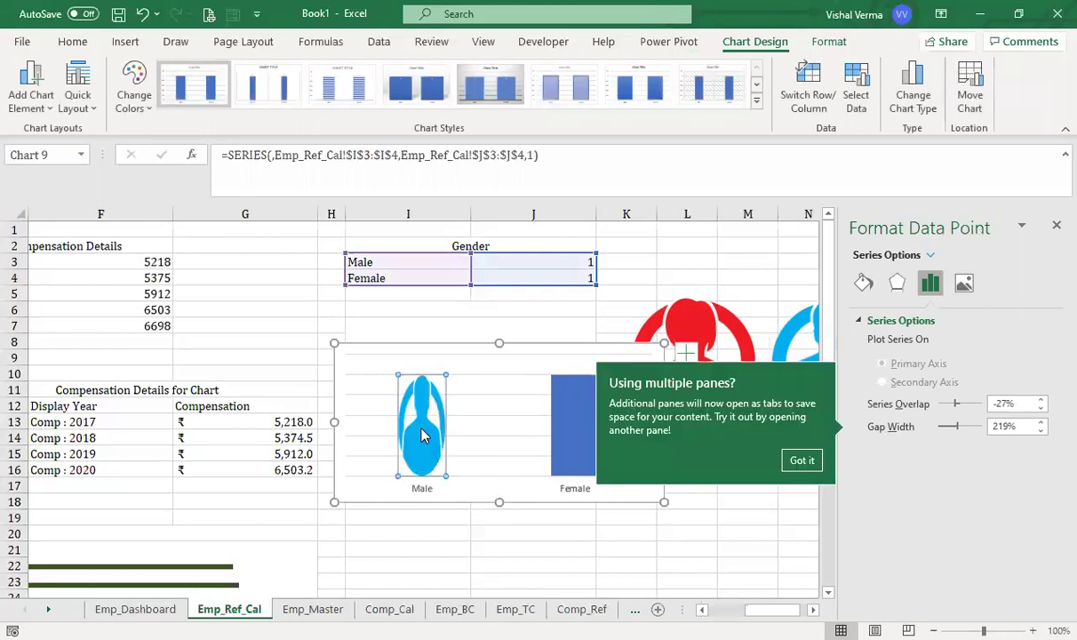
{"action": "left_click", "coordinate": [805, 465]}
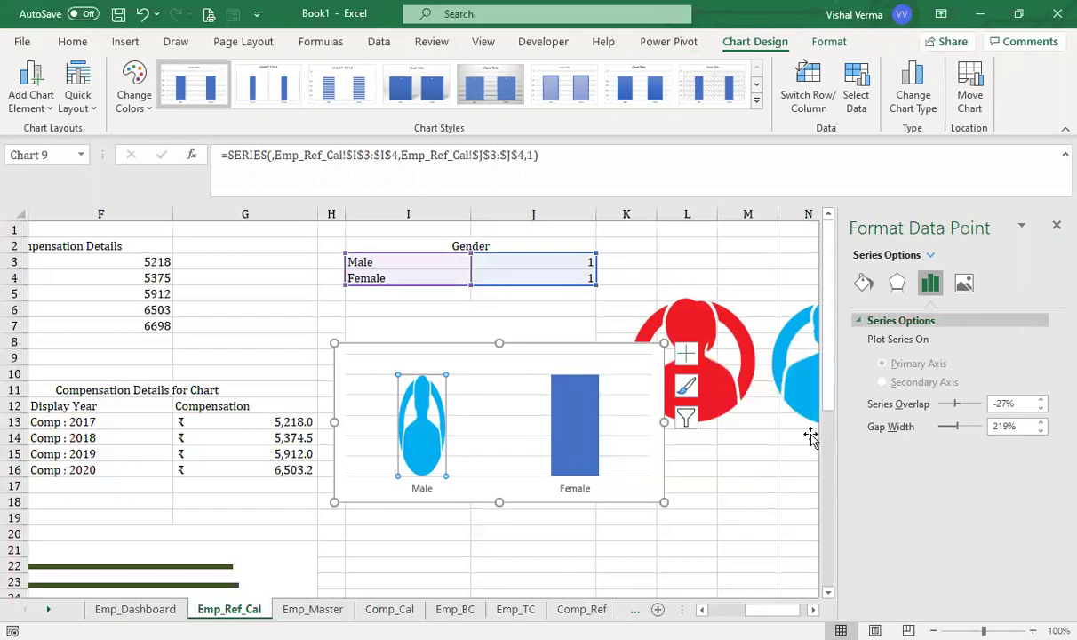
Fill only the Female column of the Gender chart with a copy of the red female icon.
{"action": "left_click", "coordinate": [716, 393]}
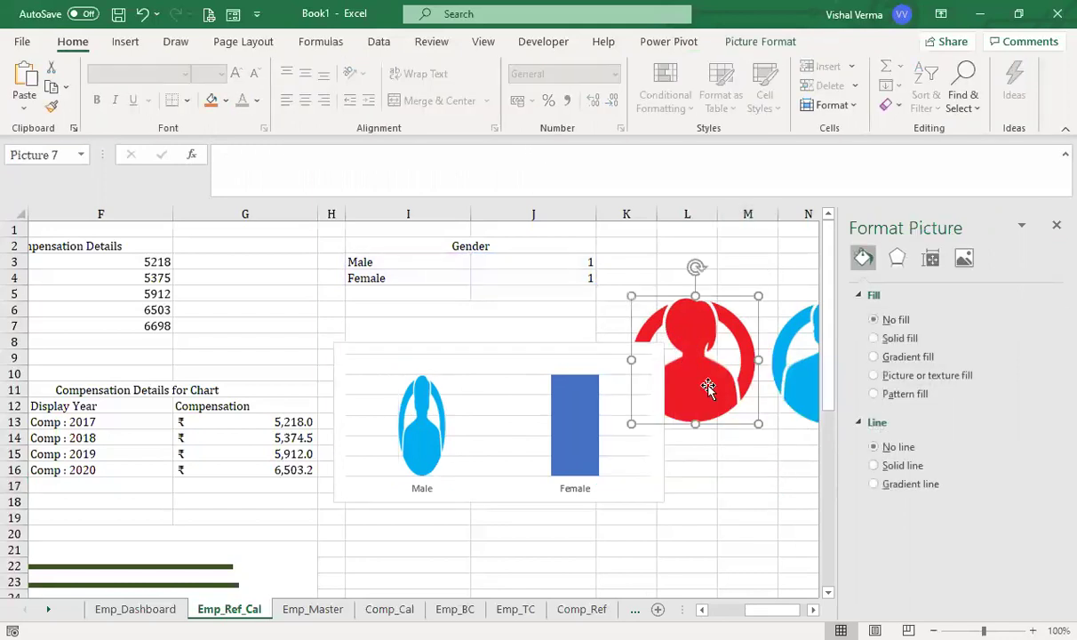
{"action": "left_click", "coordinate": [570, 458]}
{"action": "key", "text": "ctrl+v"}
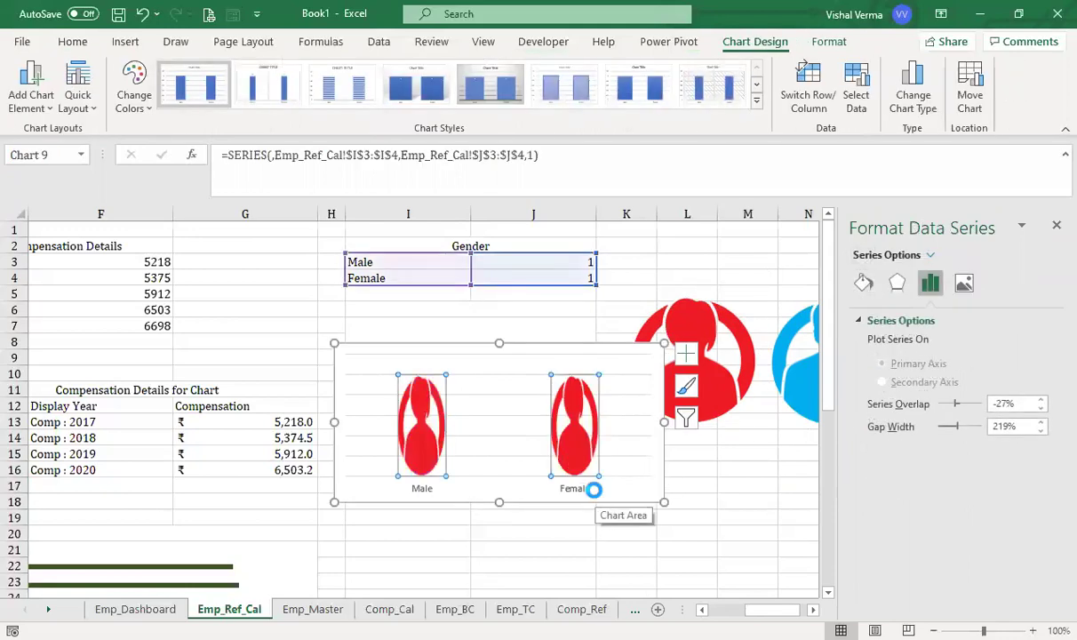
{"action": "key", "text": "ctrl+z"}
{"action": "left_click", "coordinate": [587, 462]}
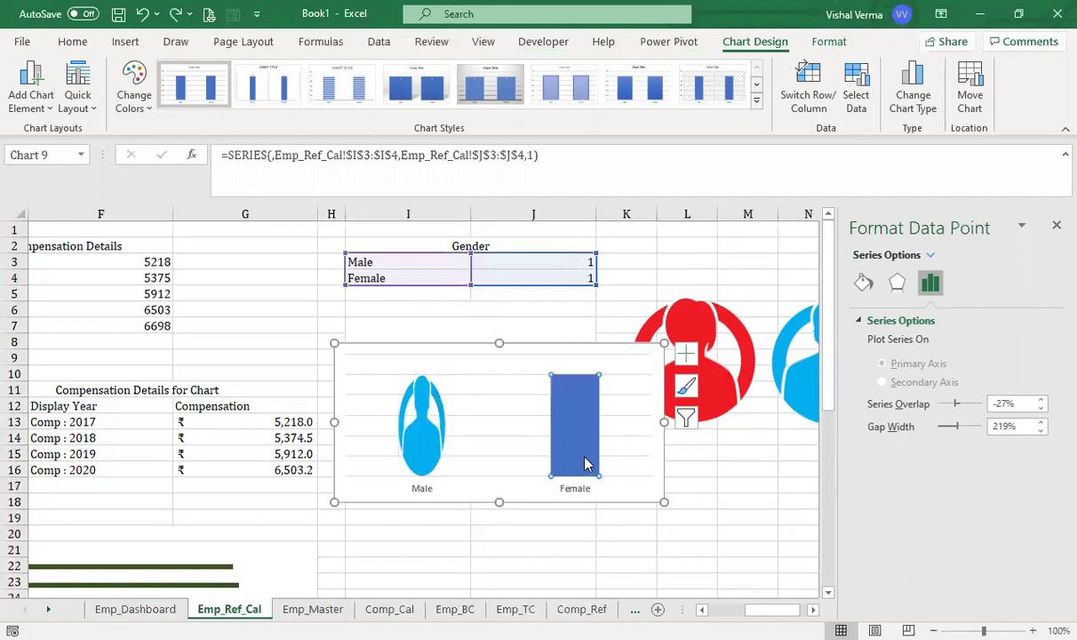
{"action": "key", "text": "ctrl+v"}
{"action": "left_click", "coordinate": [686, 485]}
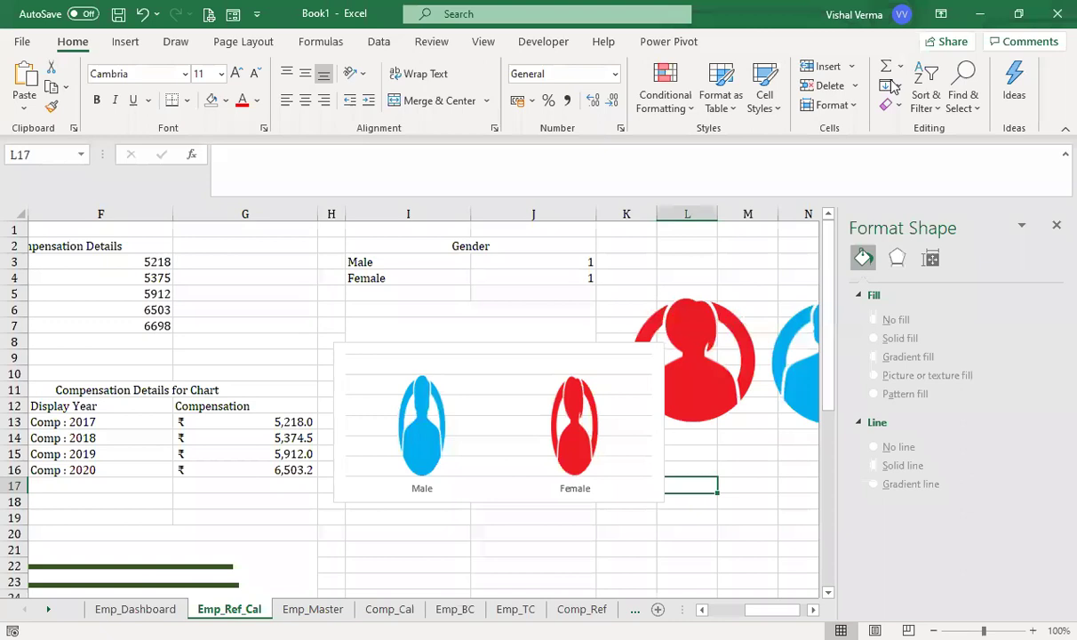
Remove the Gender chart's major gridlines and set the series overlap to 100%.
{"action": "left_click", "coordinate": [645, 399]}
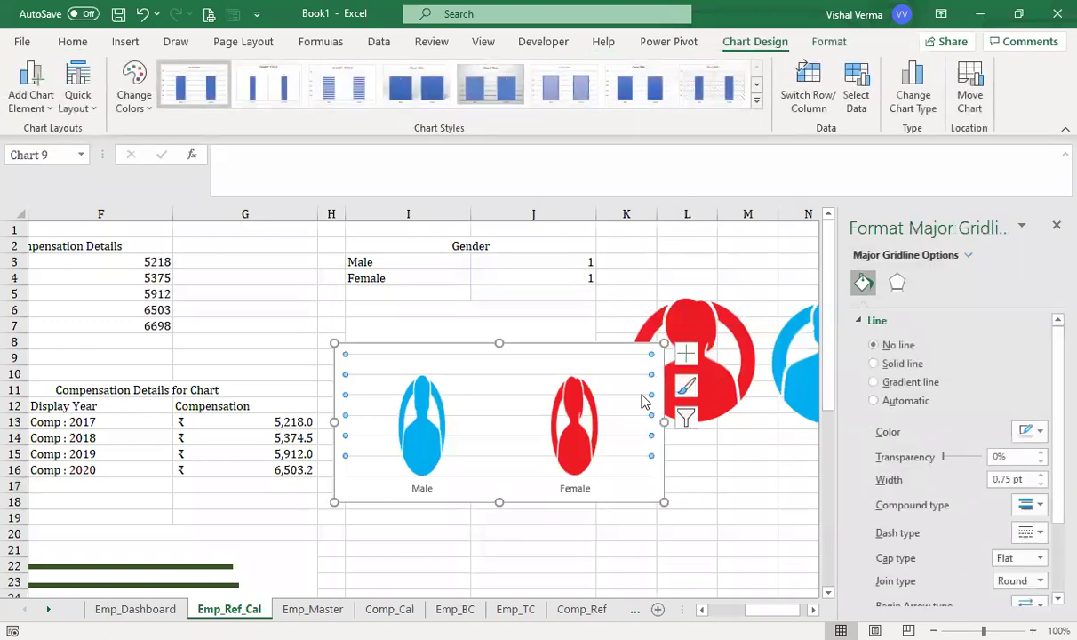
{"action": "left_click", "coordinate": [598, 433]}
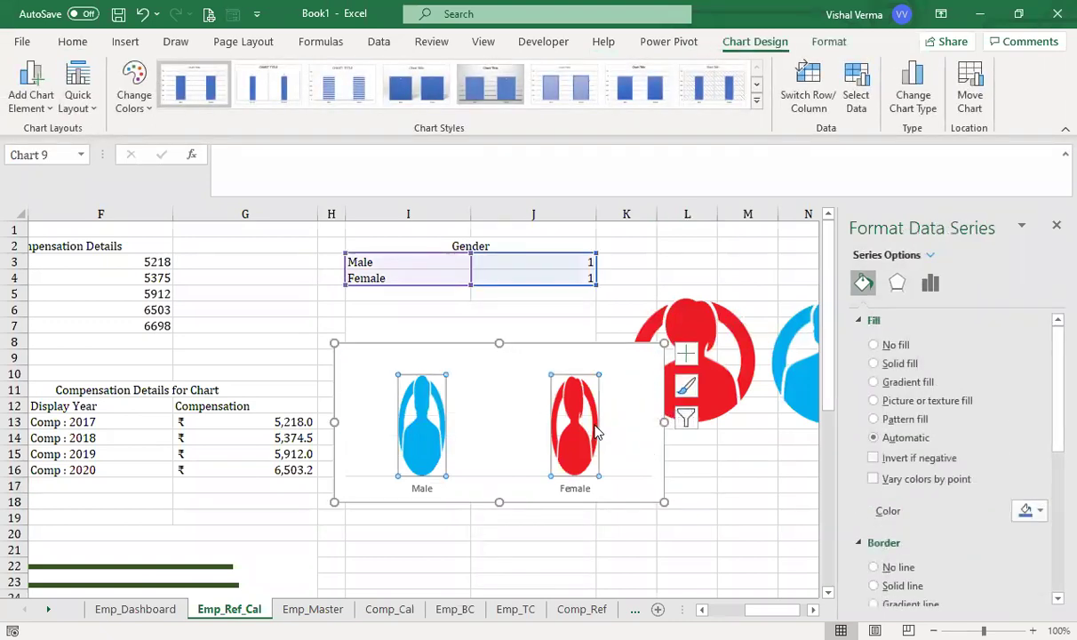
{"action": "left_click", "coordinate": [931, 285]}
{"action": "left_click_drag", "start_coordinate": [1012, 405], "coordinate": [949, 407]}
{"action": "type", "text": "1"}
{"action": "key", "text": "Return"}
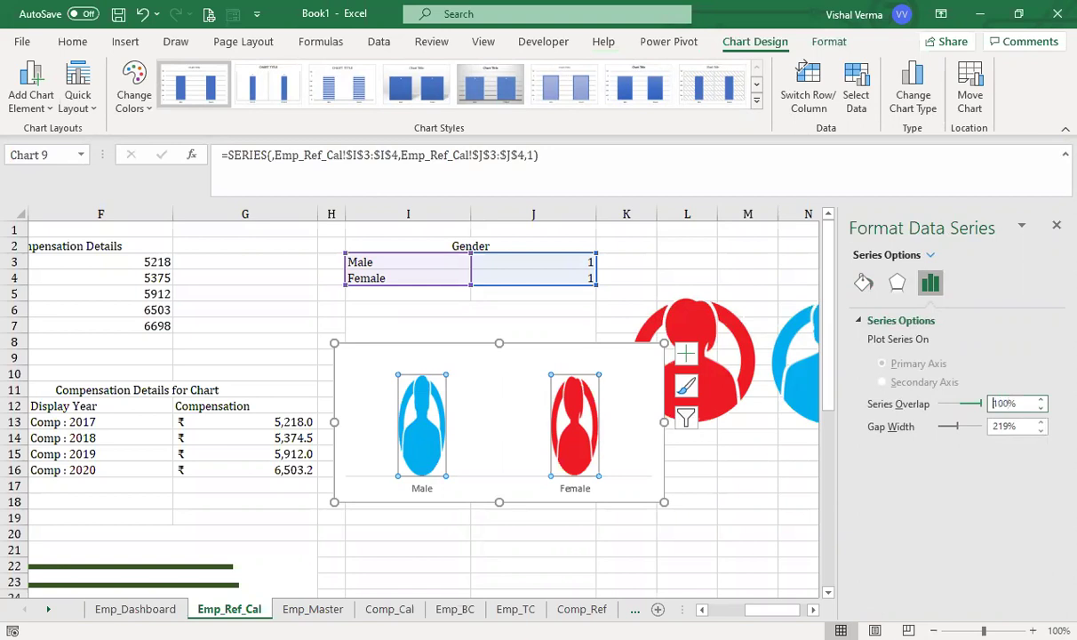
Set the gap width of the Gender chart's icon series to 100% and close the formatting options.
{"action": "left_click_drag", "start_coordinate": [1014, 426], "coordinate": [944, 426]}
{"action": "type", "text": "1"}
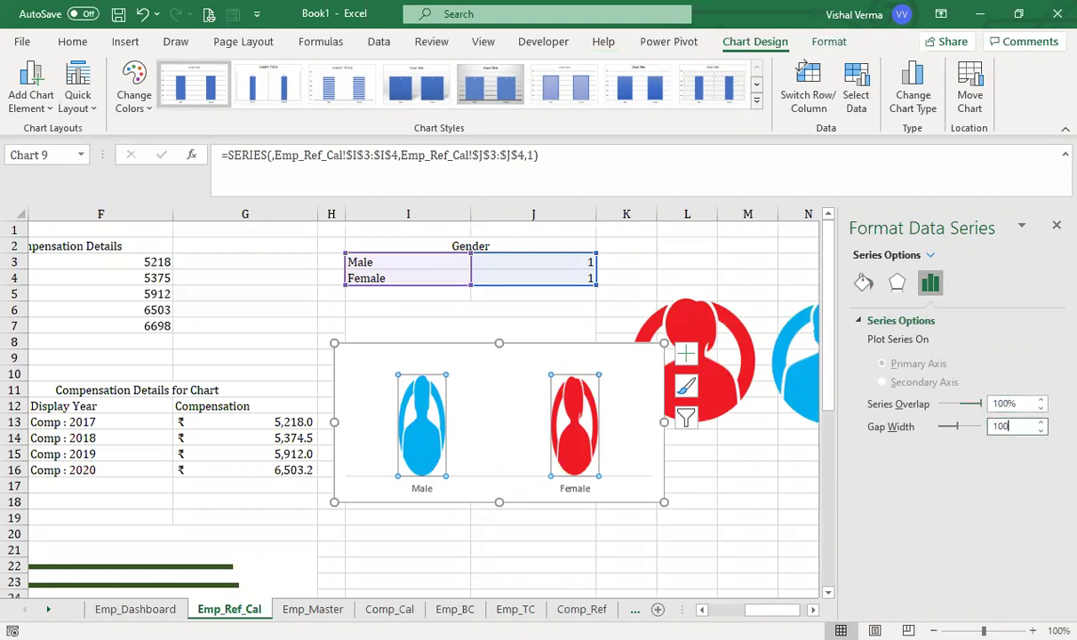
{"action": "type", "text": "00"}
{"action": "key", "text": "Return"}
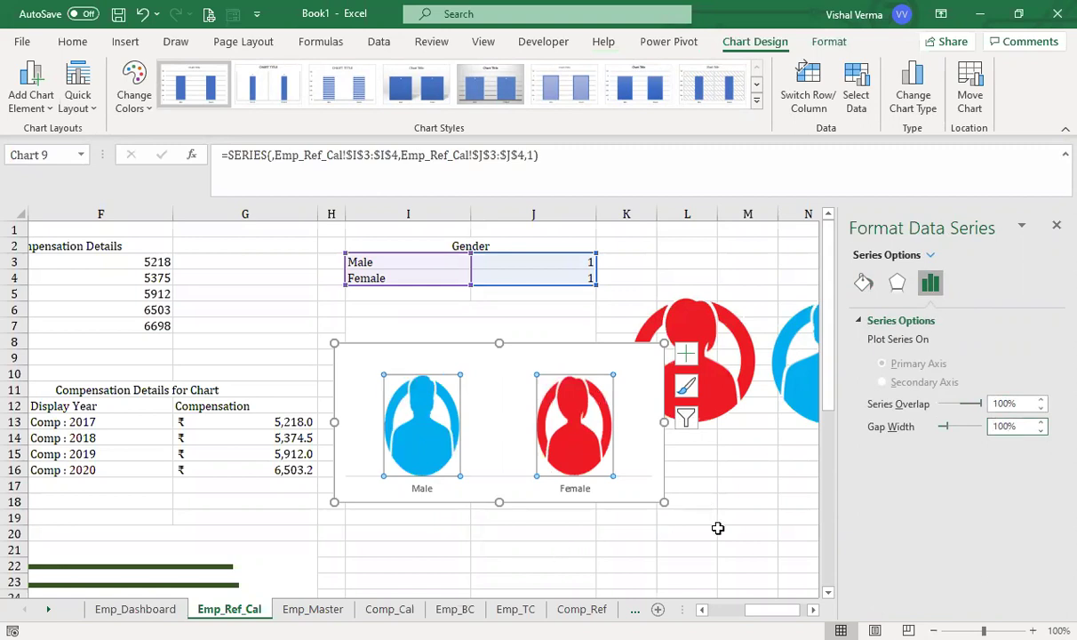
{"action": "left_click", "coordinate": [701, 563]}
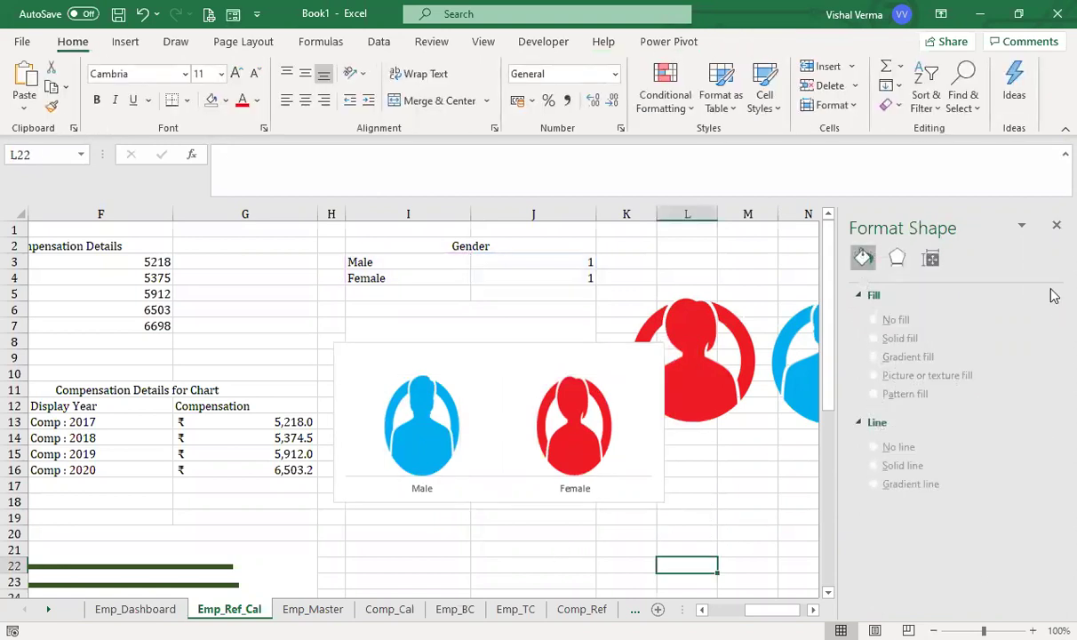
{"action": "left_click", "coordinate": [1055, 229]}
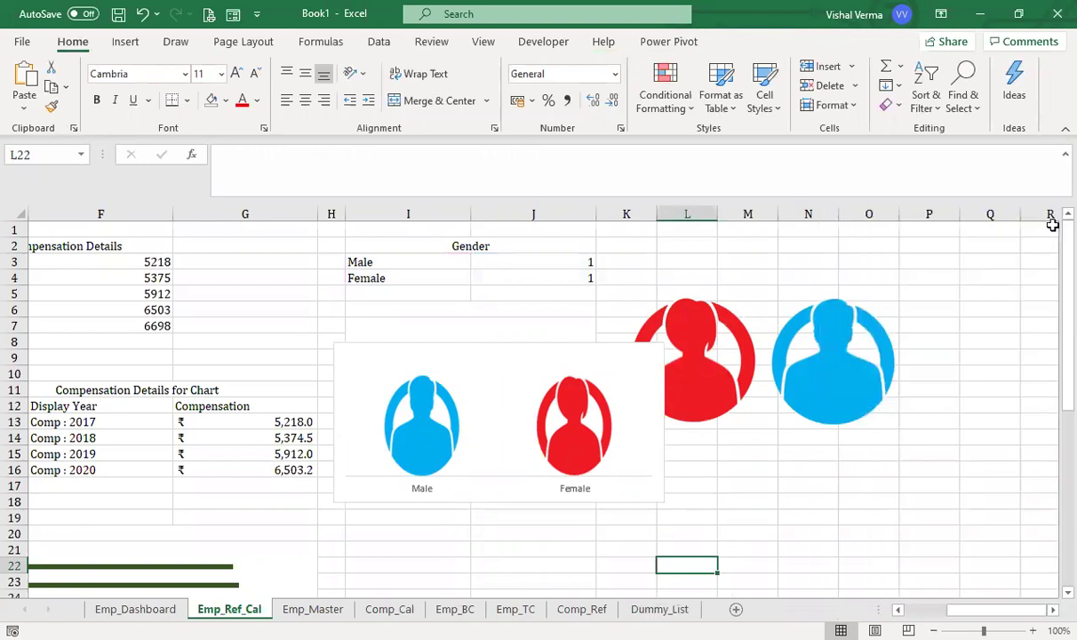
Delete the Gender chart's category axis and shrink the chart to about rows 8 to 15 across columns I and J.
{"action": "left_click", "coordinate": [660, 482]}
{"action": "left_click", "coordinate": [584, 491]}
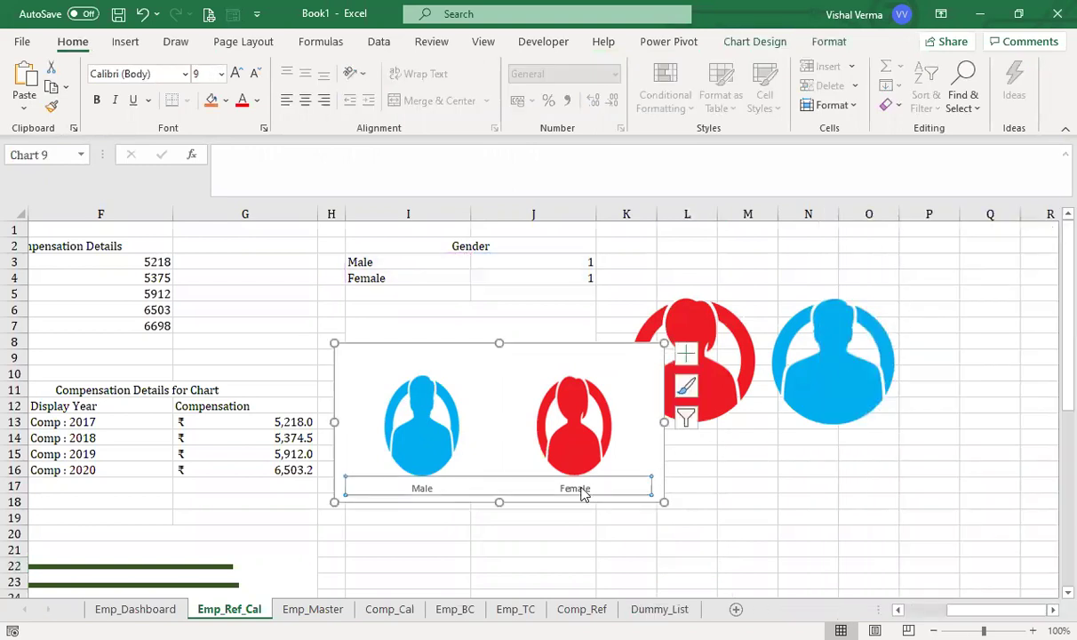
{"action": "key", "text": "Delete"}
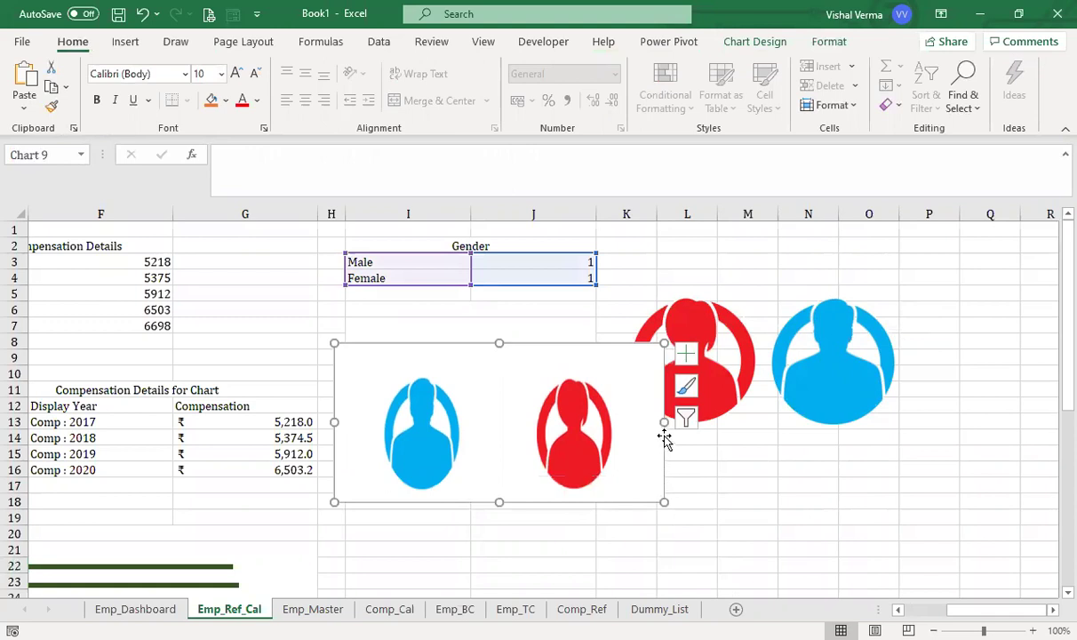
{"action": "left_click_drag", "start_coordinate": [662, 421], "coordinate": [575, 421]}
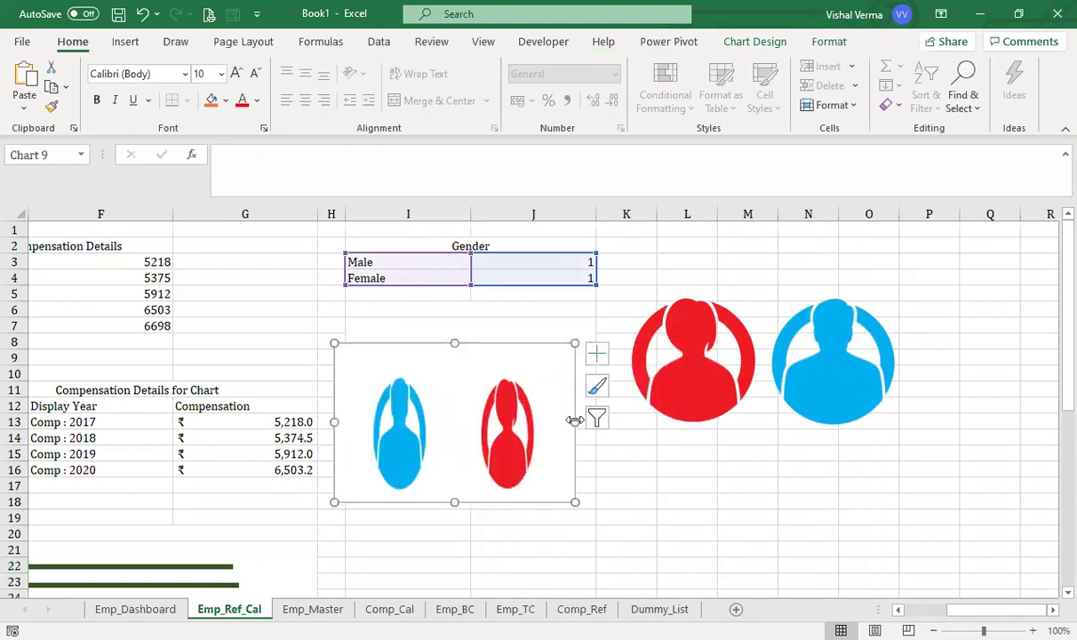
{"action": "left_click_drag", "start_coordinate": [454, 502], "coordinate": [455, 456]}
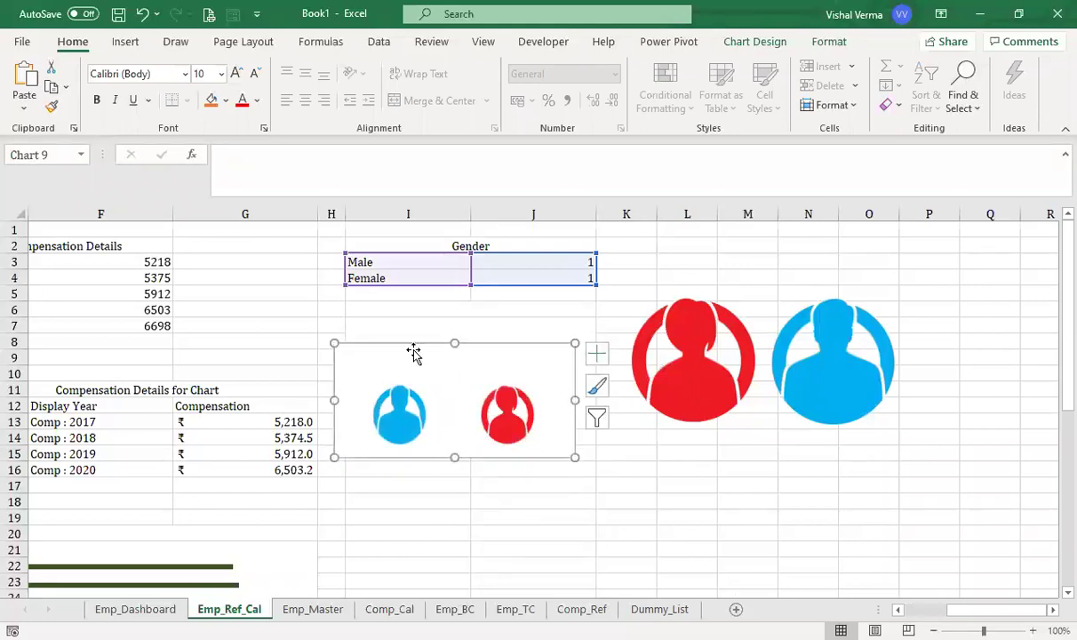
{"action": "double_click", "coordinate": [351, 384]}
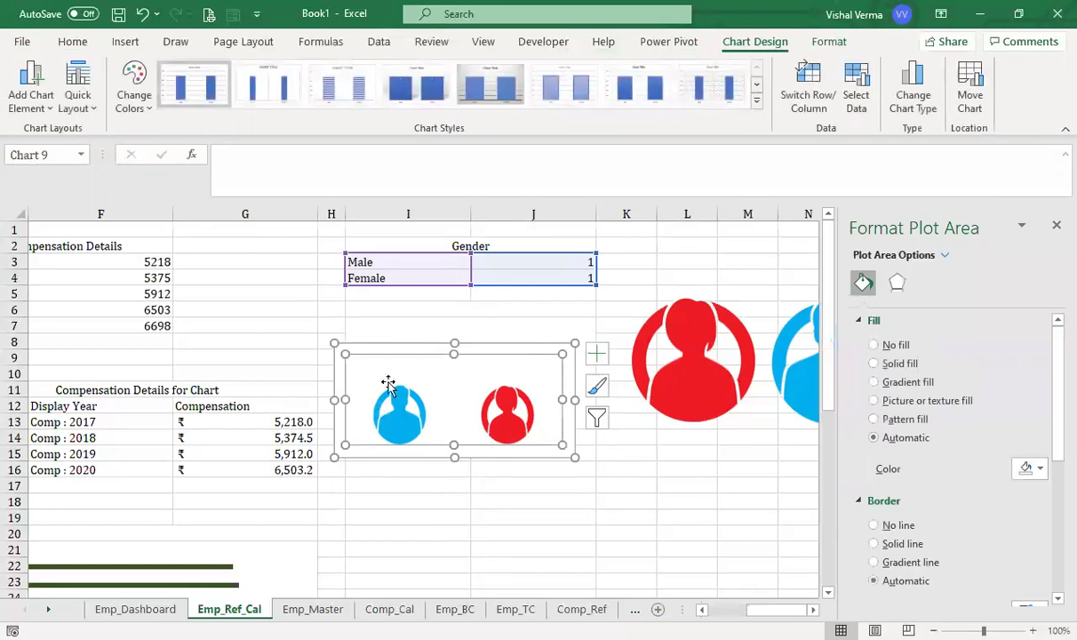
{"action": "left_click", "coordinate": [648, 275]}
Enter the formula =IF(B15="Male",1,0) in cell J3 as the Male value of the Gender table.
{"action": "left_click", "coordinate": [565, 257]}
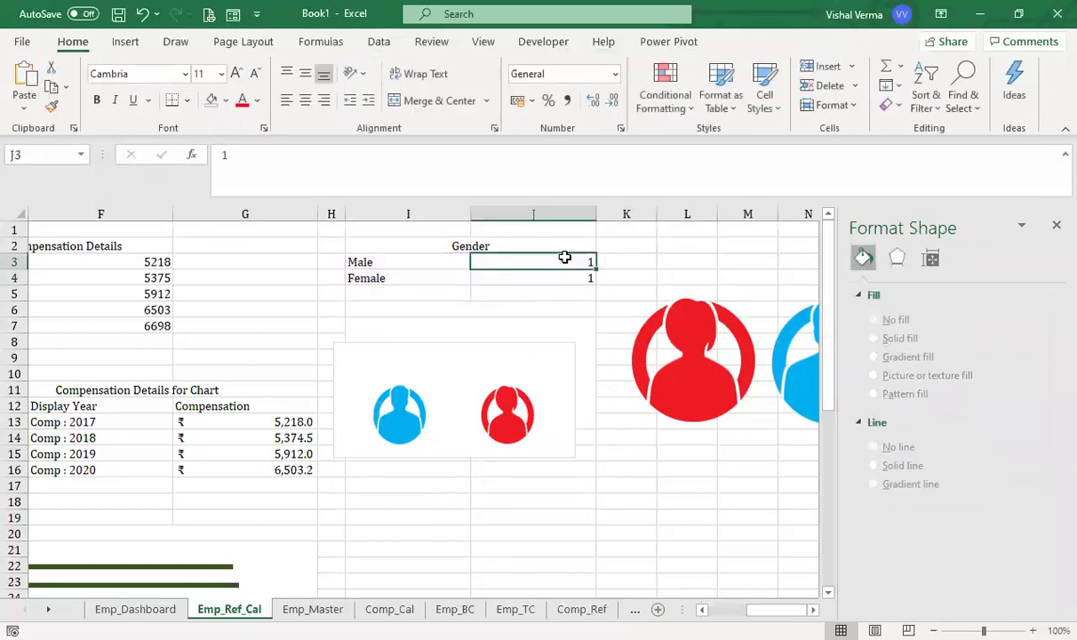
{"action": "type", "text": "="}
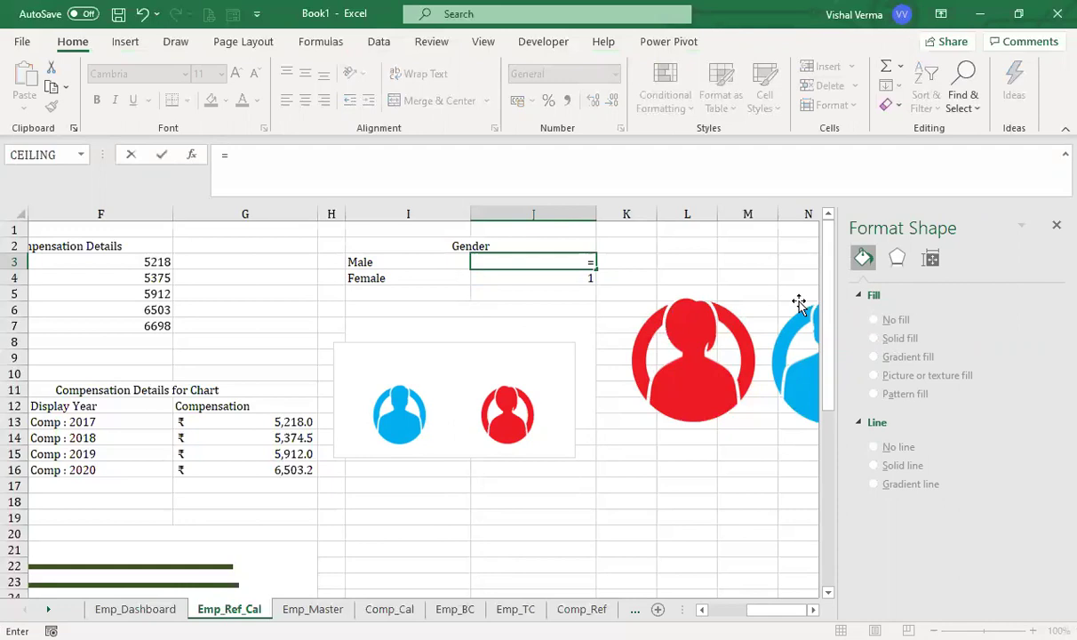
{"action": "type", "text": "if"}
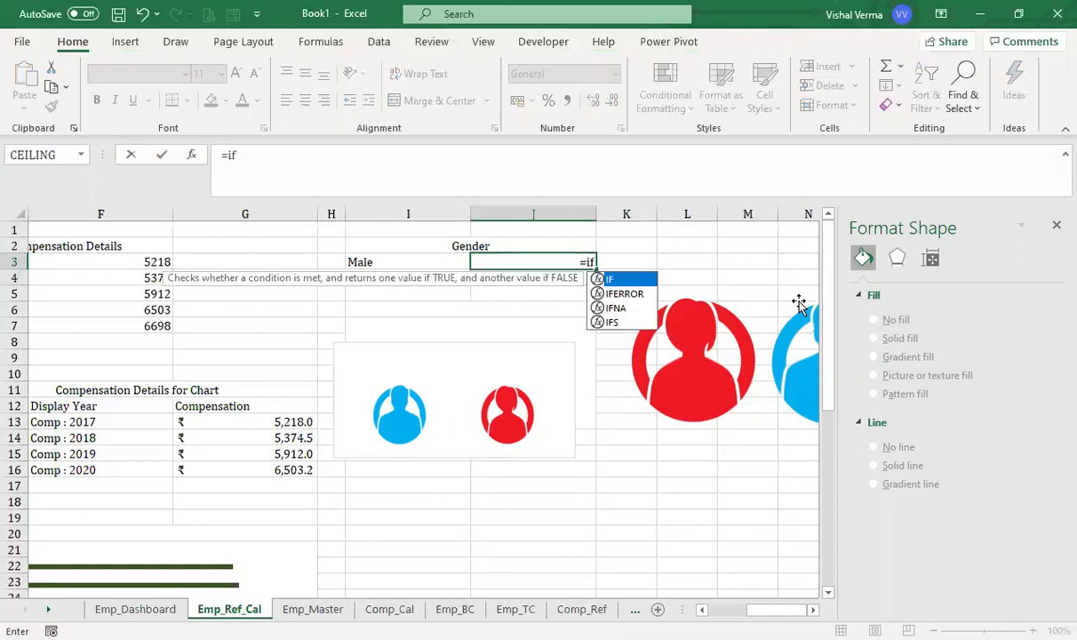
{"action": "key", "text": "Tab"}
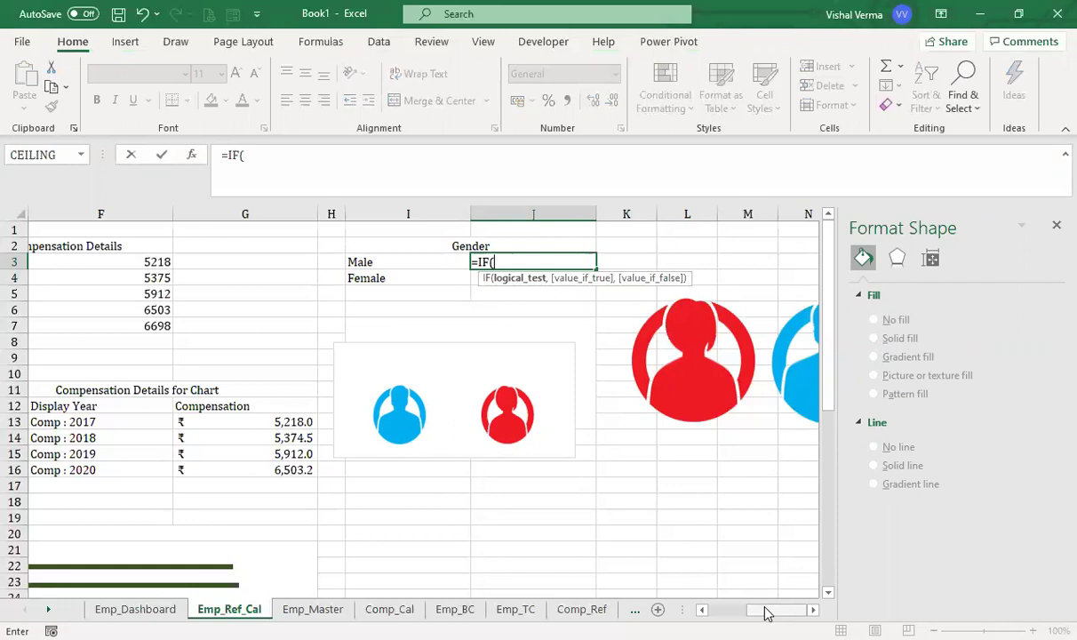
{"action": "left_click_drag", "start_coordinate": [767, 614], "coordinate": [716, 613]}
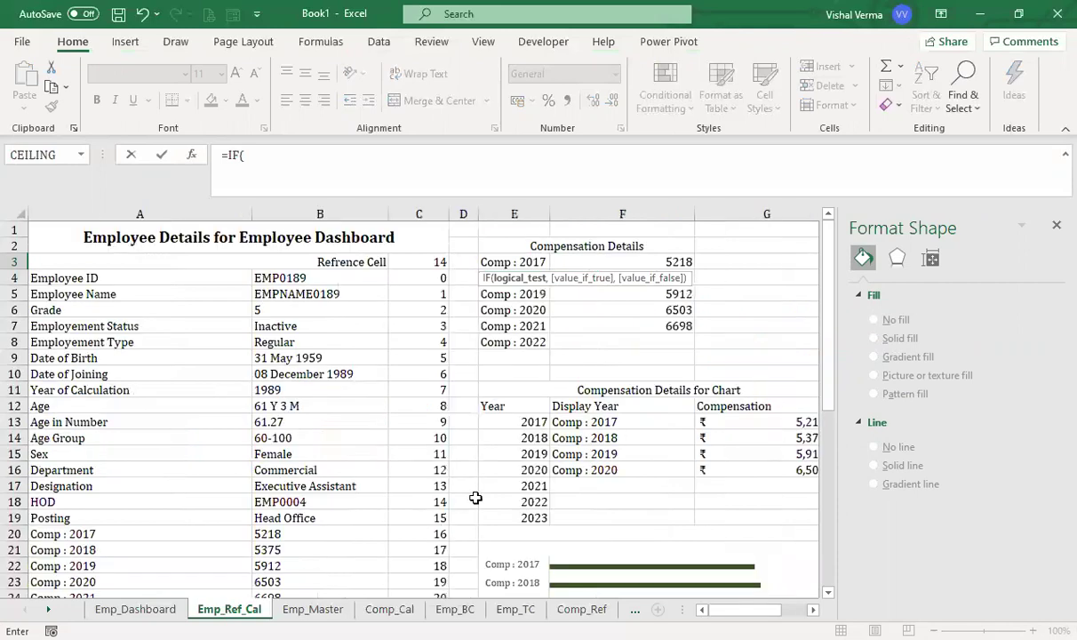
{"action": "left_click", "coordinate": [319, 452]}
{"action": "type", "text": "=\"Male"}
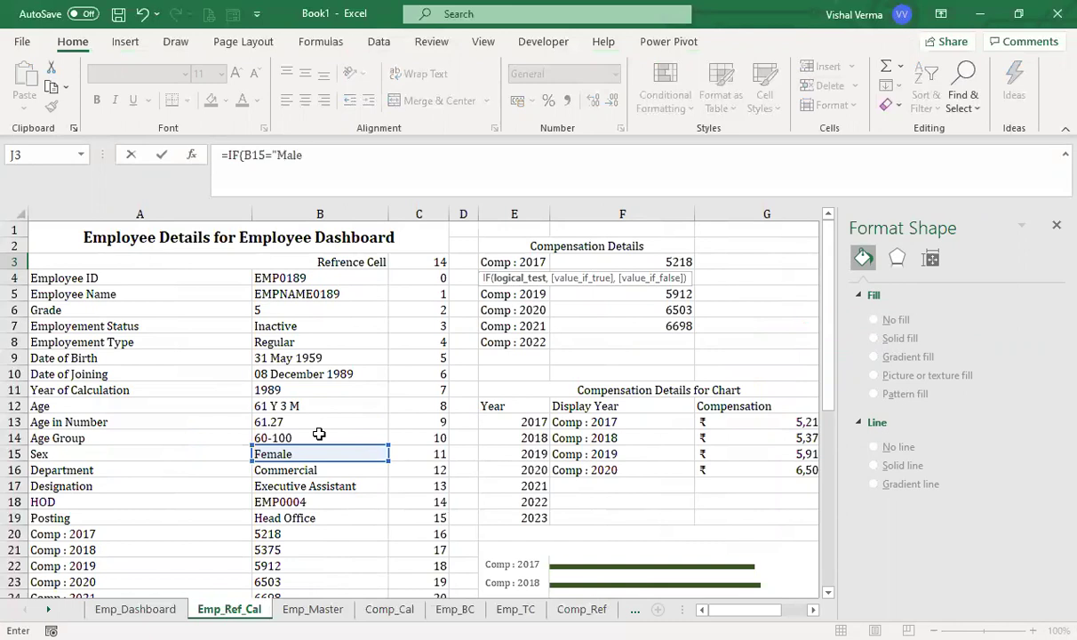
{"action": "type", "text": "\",1"}
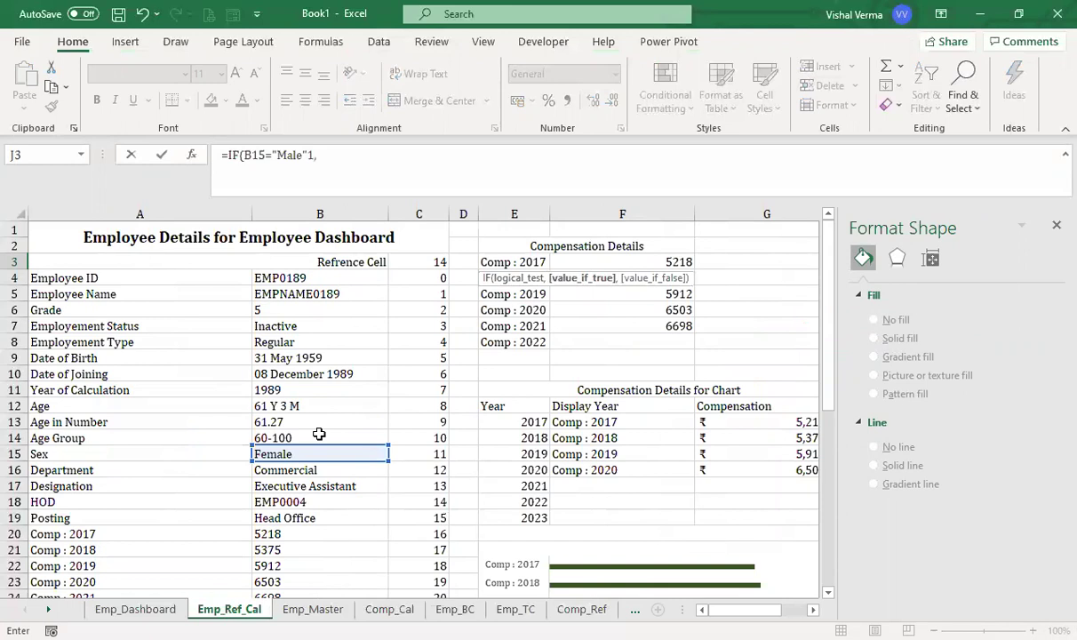
{"action": "type", "text": ",0)"}
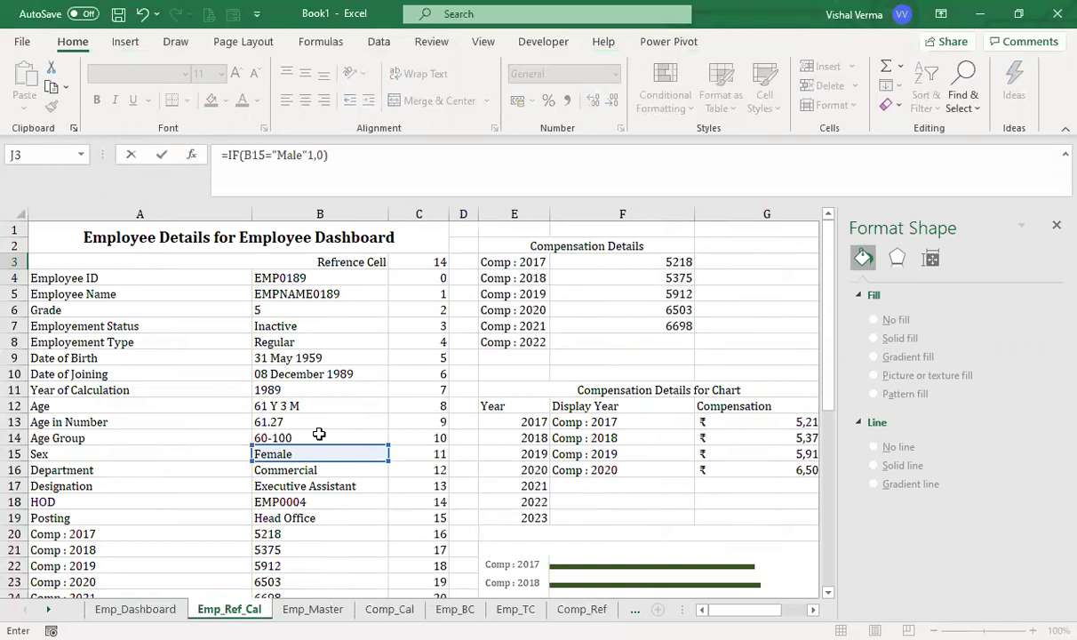
{"action": "left_click", "coordinate": [309, 153]}
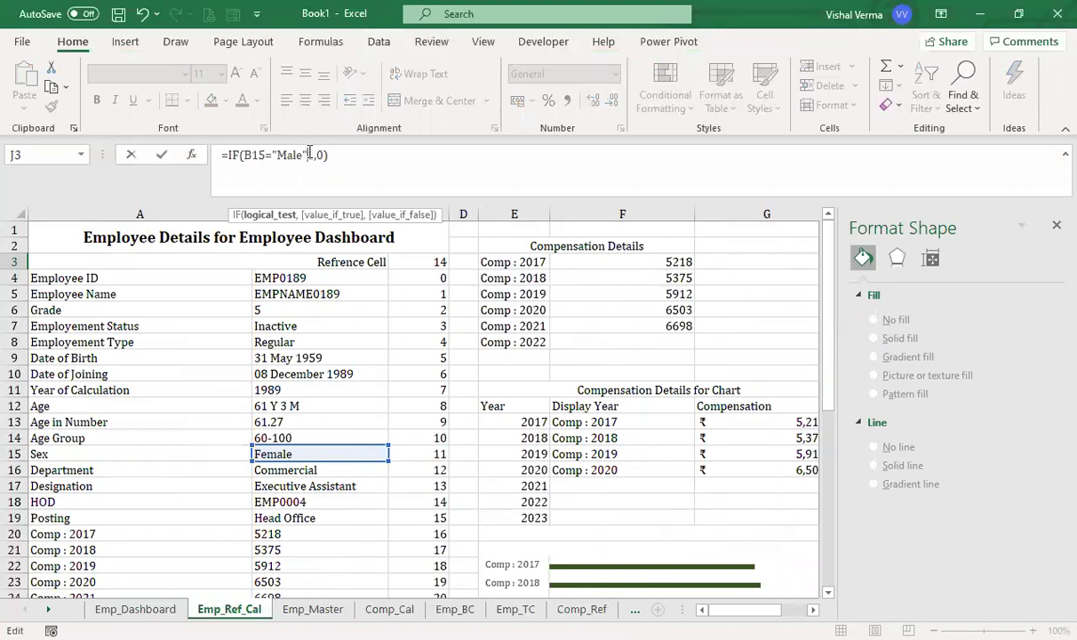
{"action": "key", "text": "Return"}
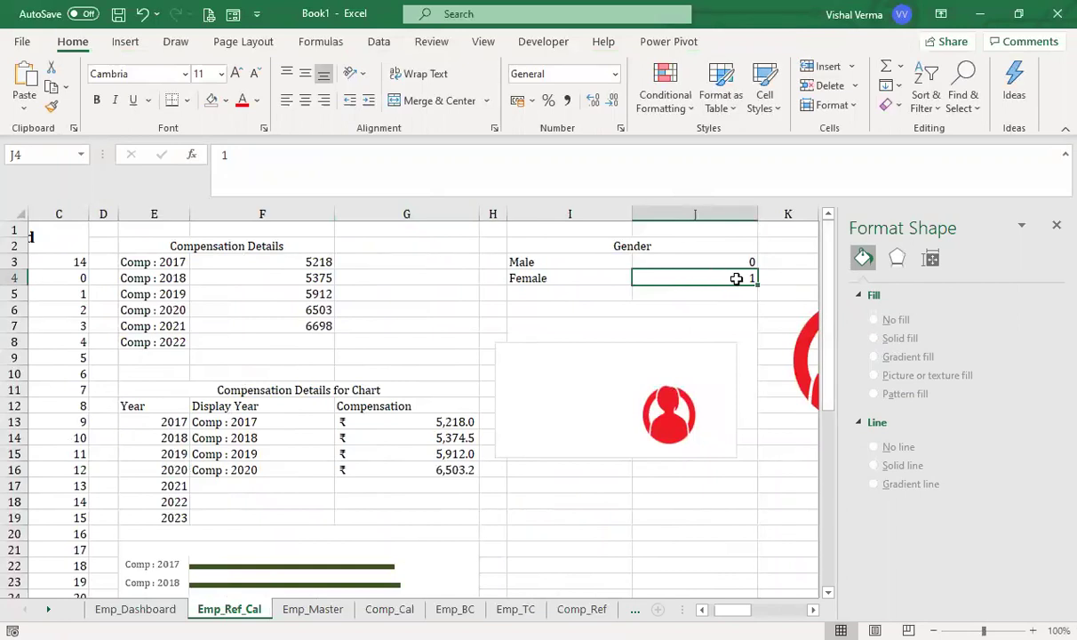
Enter the formula =1-J3 in cell J4 as the Female value of the Gender table.
{"action": "type", "text": "=1"}
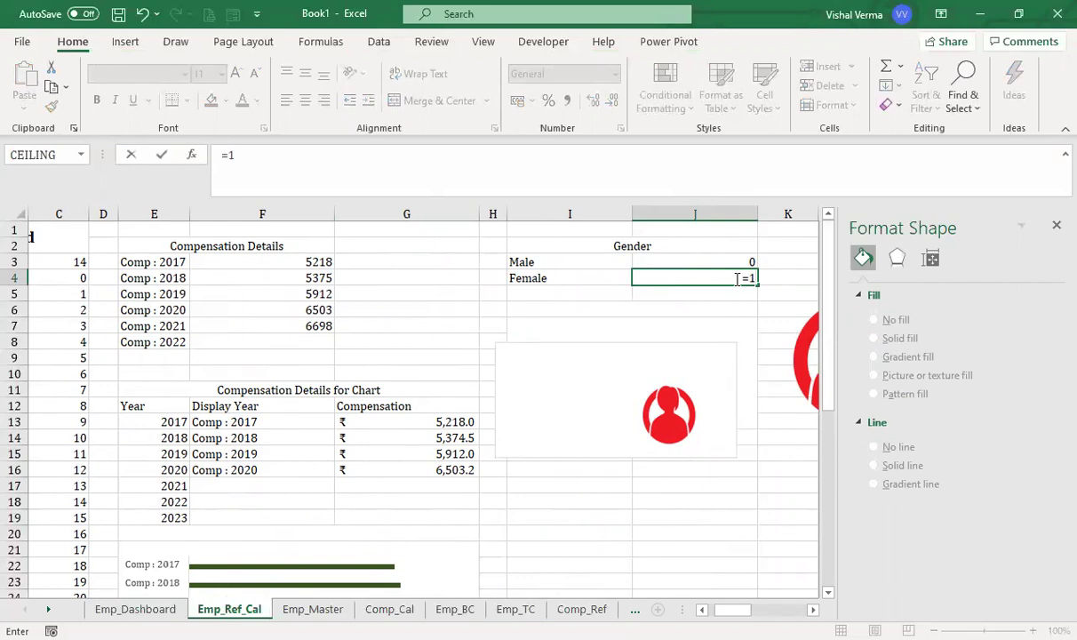
{"action": "type", "text": "-"}
{"action": "key", "text": "Up"}
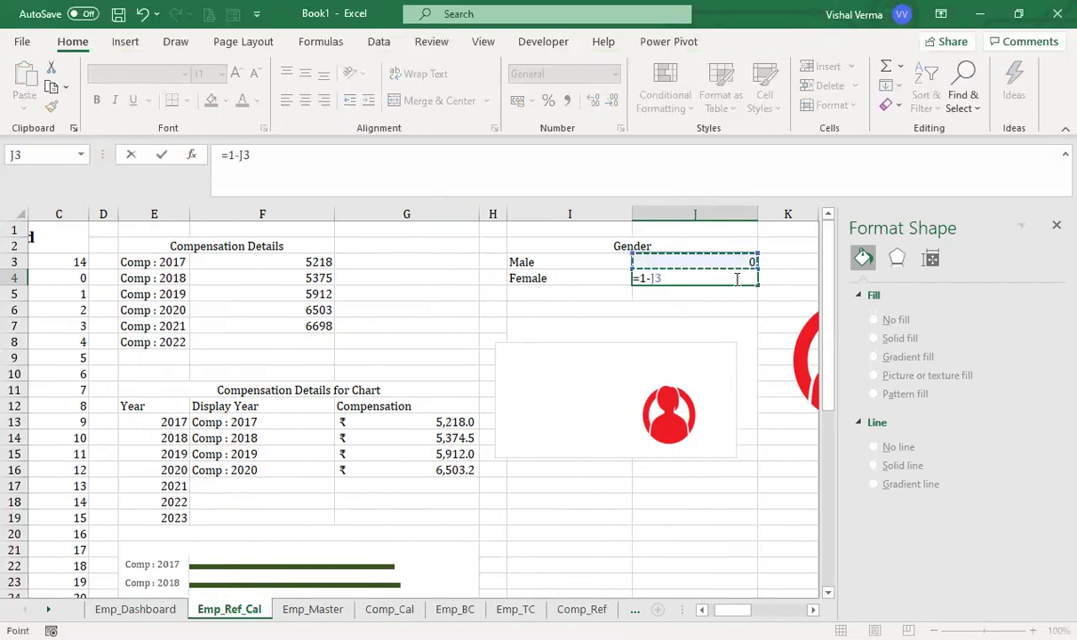
{"action": "key", "text": "Return"}
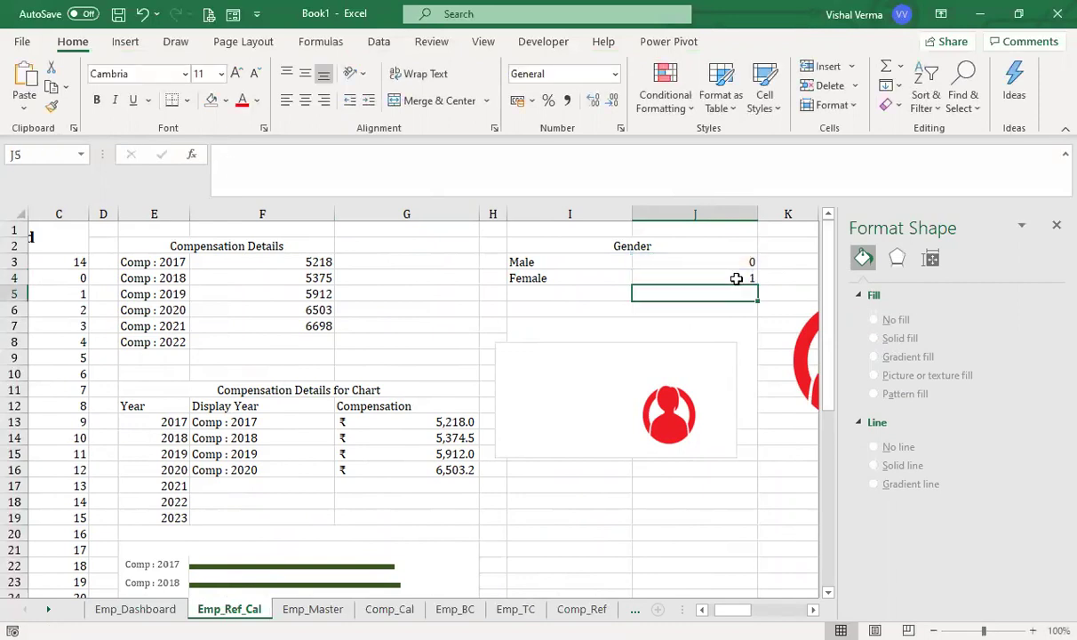
Paste the Gender chart onto the Emp_Dashboard sheet and place it beside the compensation chart, across about columns S to V and rows 1 to 7.
{"action": "left_click", "coordinate": [726, 444]}
{"action": "left_click", "coordinate": [709, 514]}
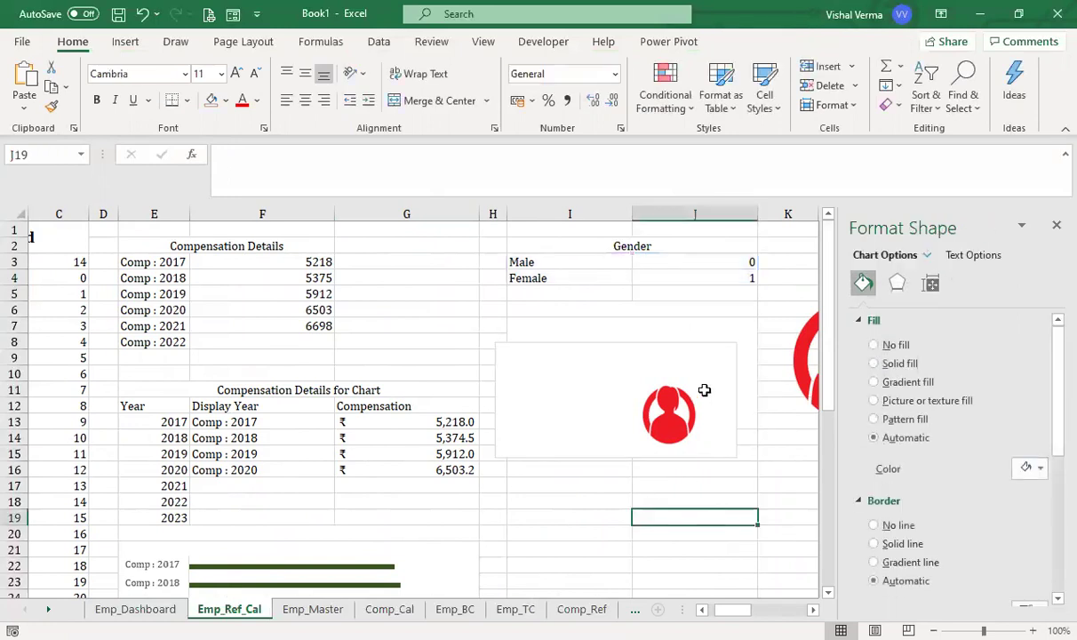
{"action": "left_click", "coordinate": [647, 343]}
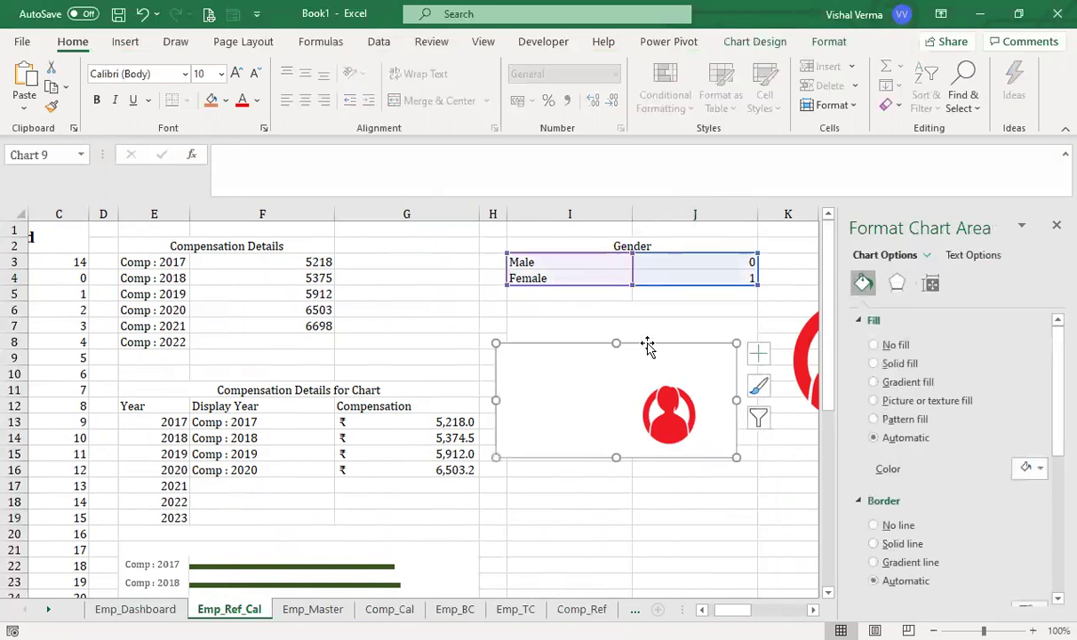
{"action": "left_click", "coordinate": [143, 609]}
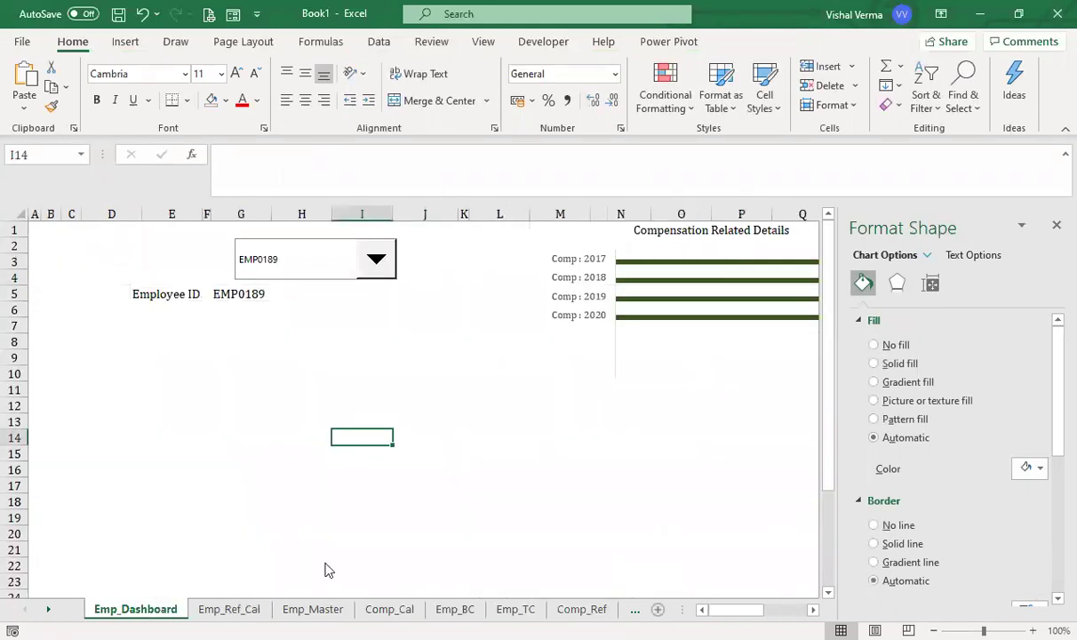
{"action": "left_click", "coordinate": [1055, 227]}
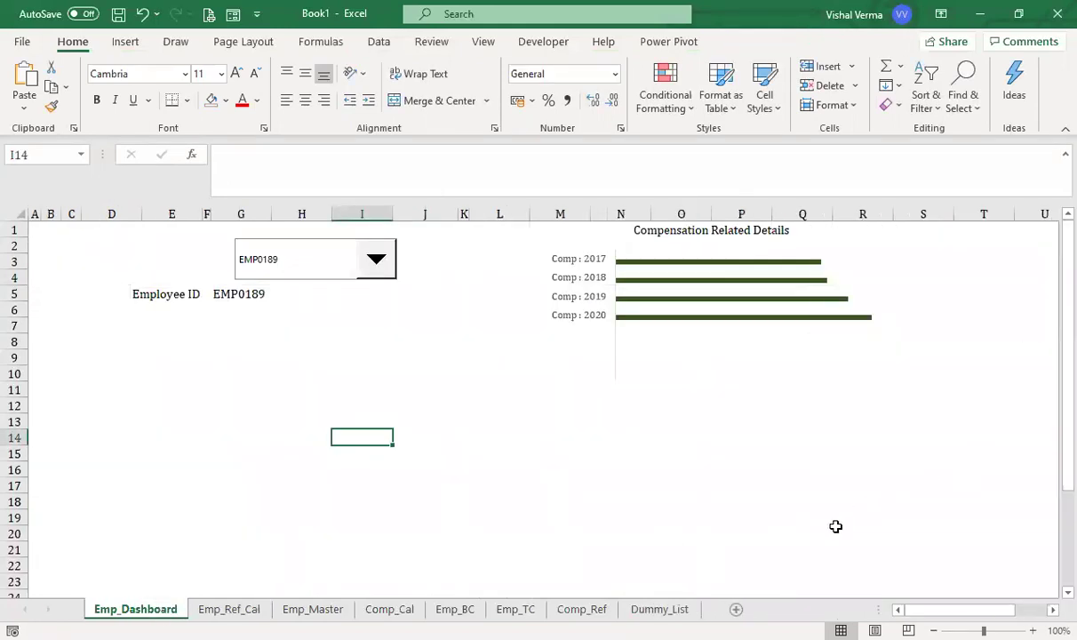
{"action": "key", "text": "ctrl+v"}
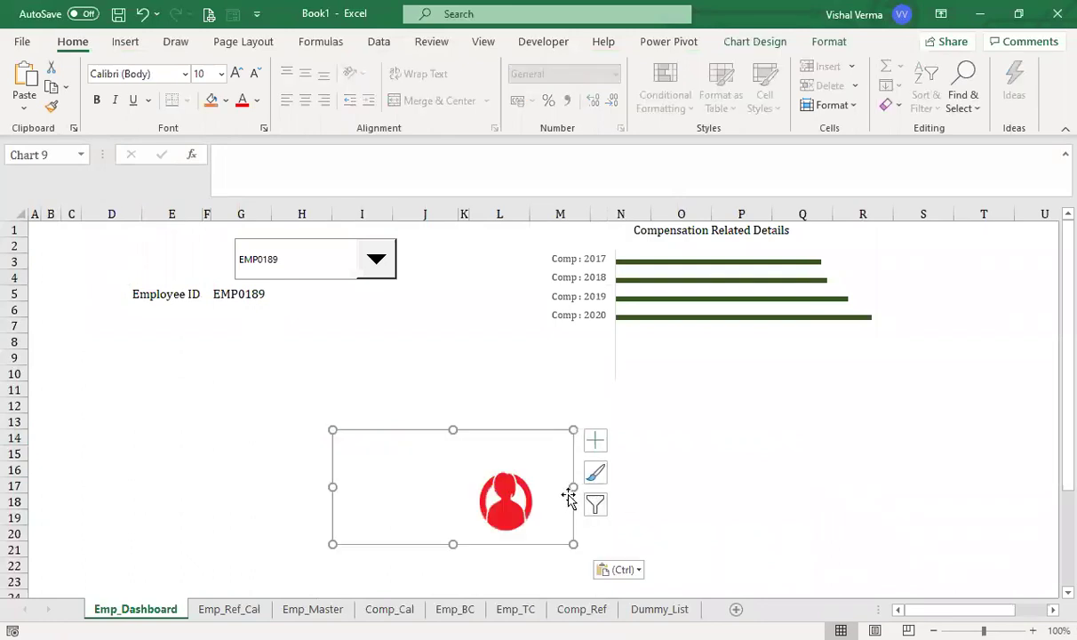
{"action": "left_click_drag", "start_coordinate": [571, 476], "coordinate": [1016, 267]}
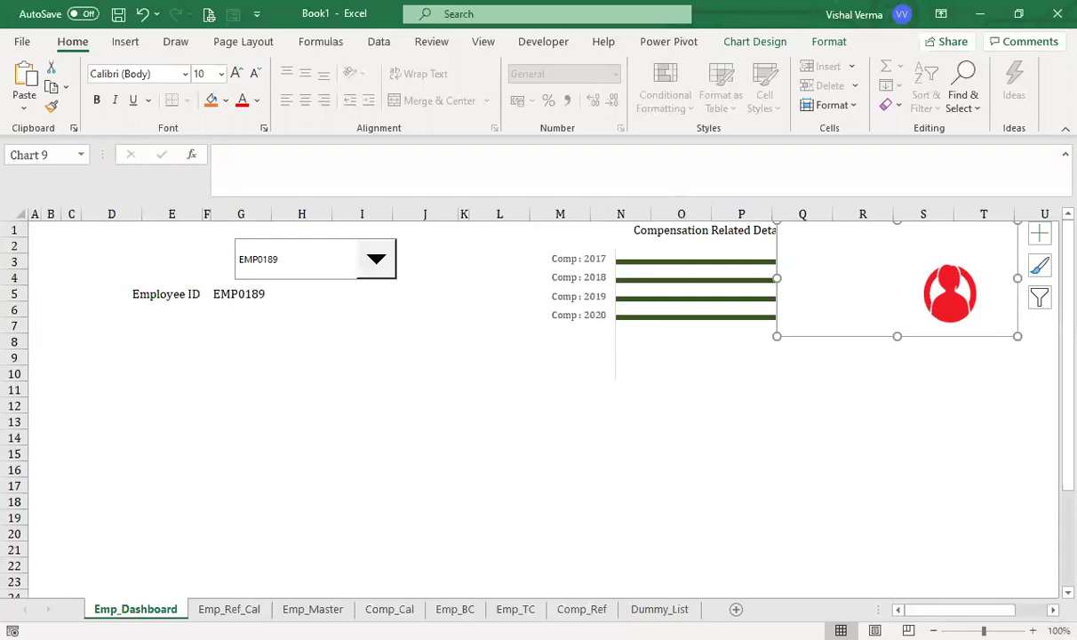
{"action": "scroll", "coordinate": [693, 380], "scroll_direction": "right", "scroll_amount": 5}
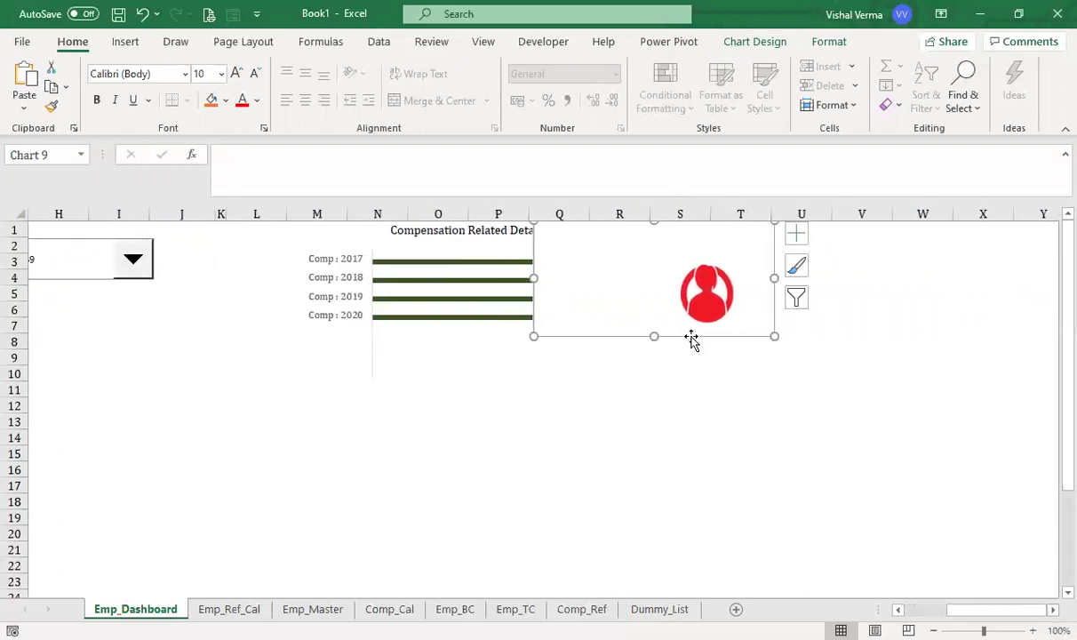
{"action": "left_click_drag", "start_coordinate": [691, 341], "coordinate": [817, 337]}
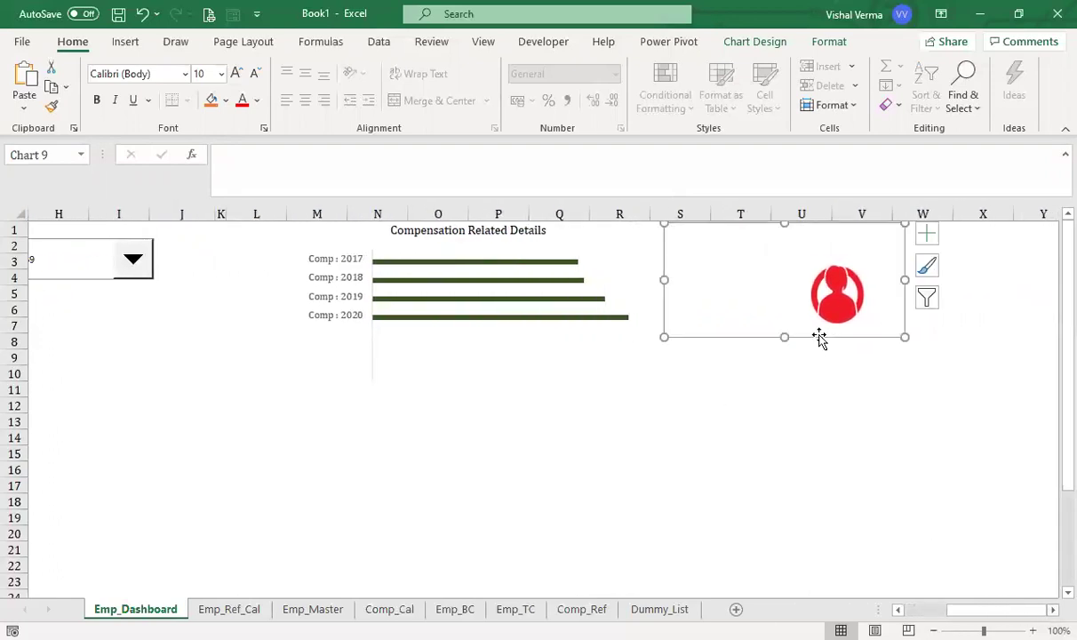
Set the dashboard's Gender chart area to no fill and no border line, and close the formatting options.
{"action": "double_click", "coordinate": [767, 339]}
{"action": "left_click", "coordinate": [873, 346]}
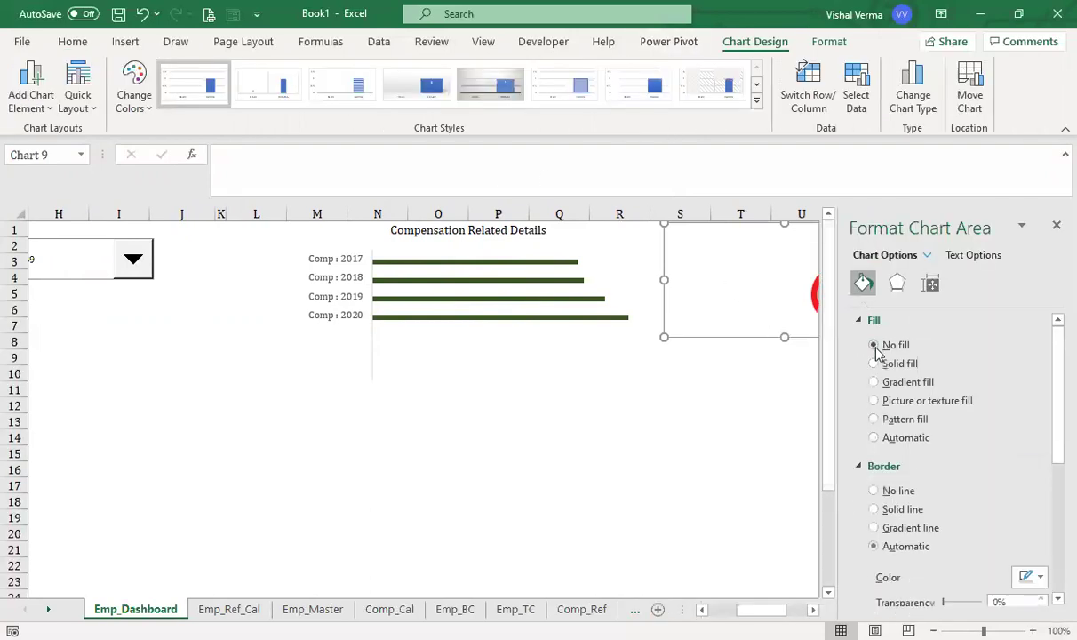
{"action": "left_click", "coordinate": [875, 490]}
{"action": "left_click", "coordinate": [750, 439]}
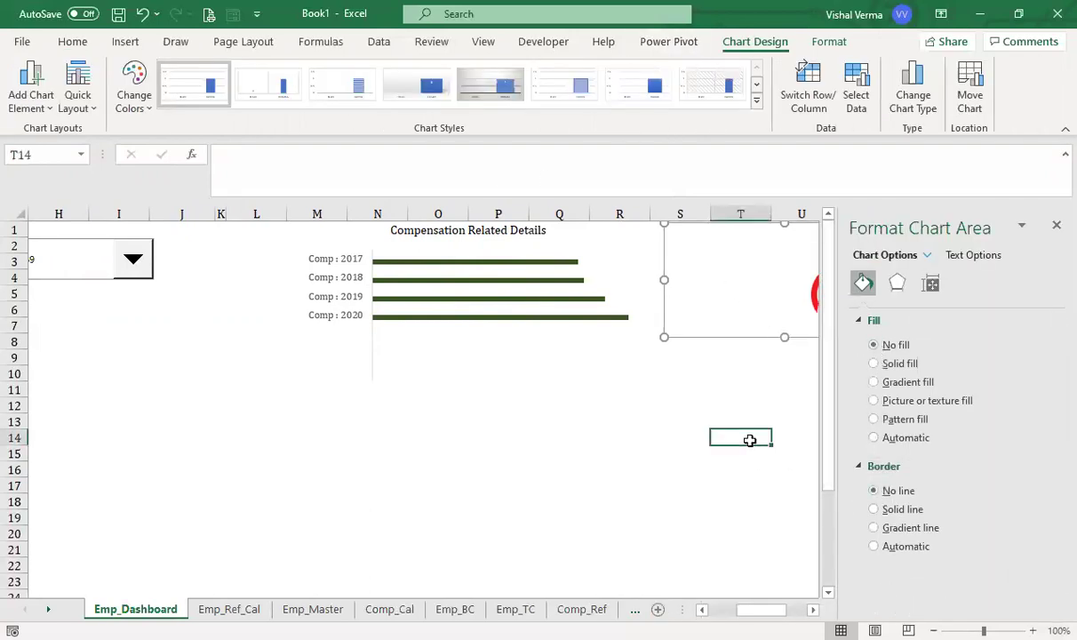
{"action": "left_click", "coordinate": [1055, 225]}
{"action": "left_click", "coordinate": [253, 449]}
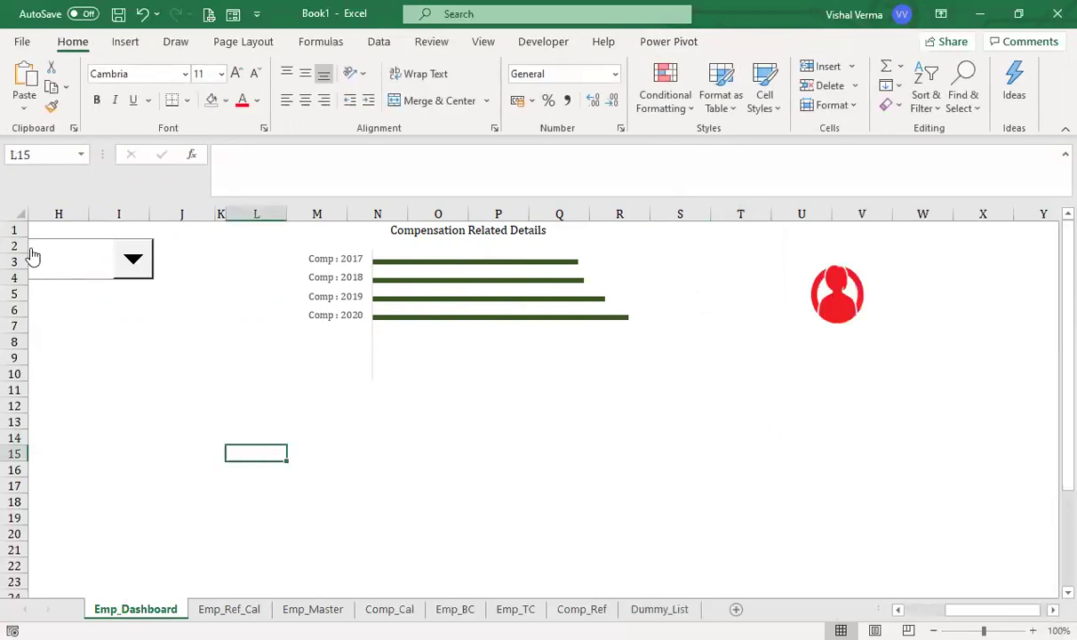
Fill all cells of the Emp_Dashboard sheet with the lightest gold theme color.
{"action": "left_click", "coordinate": [16, 212]}
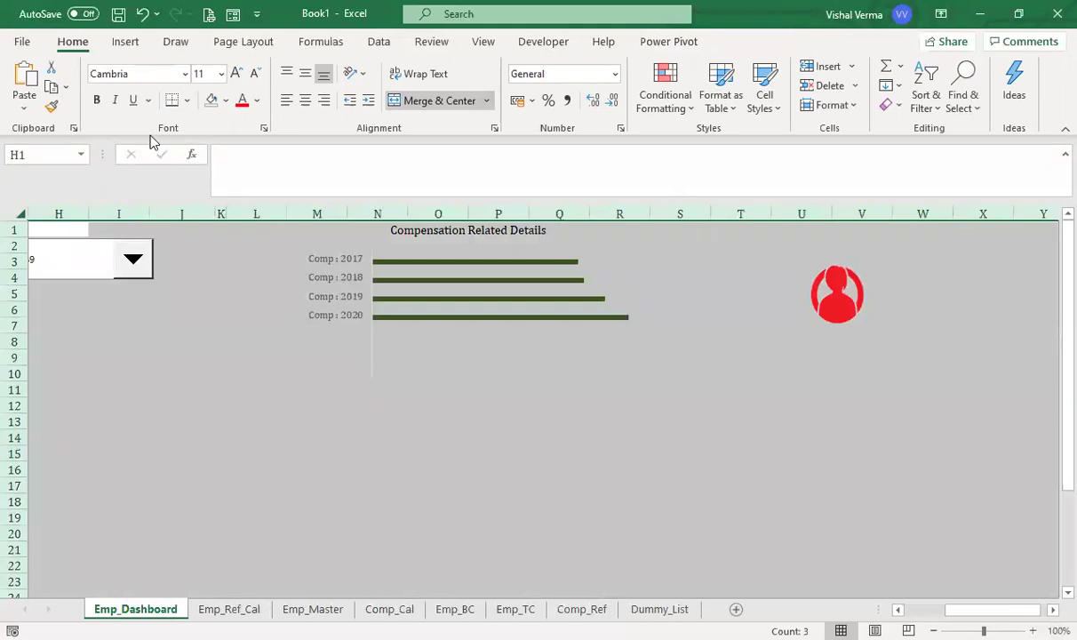
{"action": "left_click", "coordinate": [225, 101]}
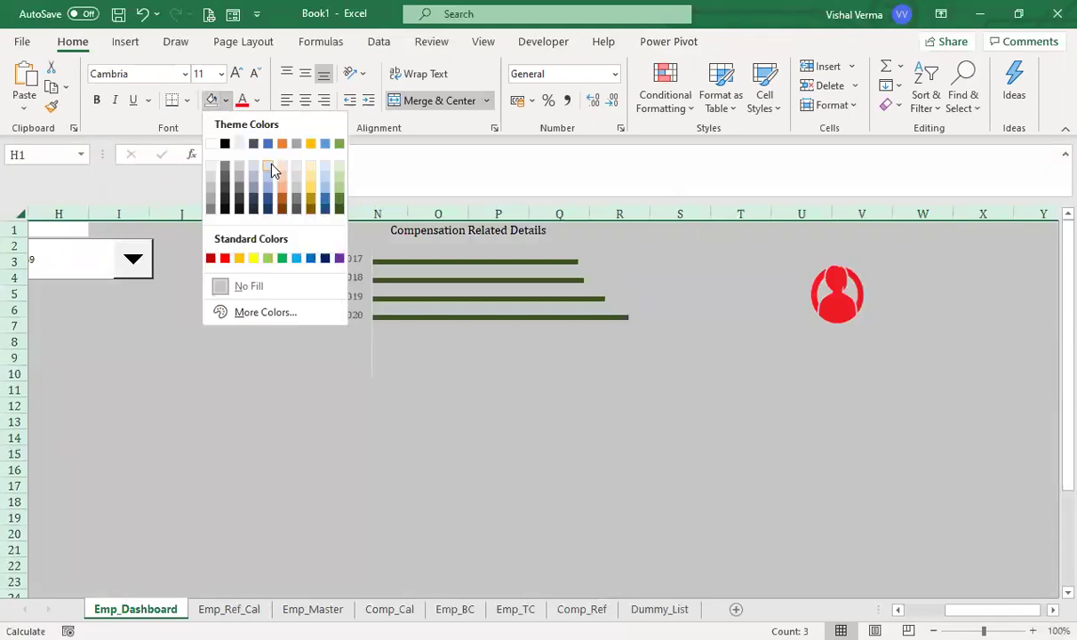
{"action": "left_click", "coordinate": [311, 172]}
{"action": "left_click", "coordinate": [619, 468]}
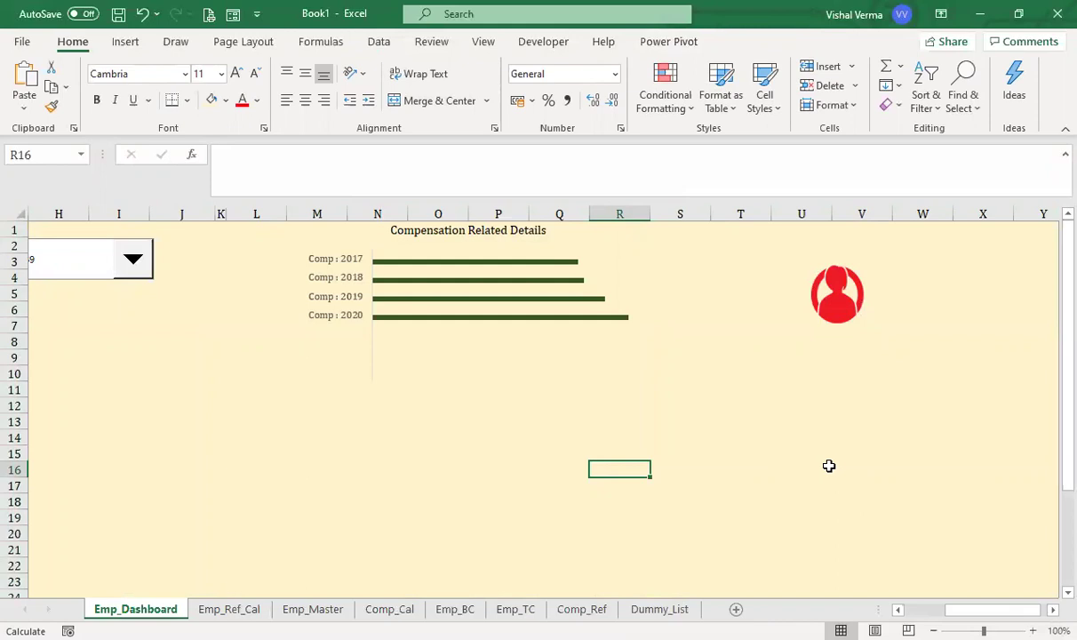
{"action": "scroll", "coordinate": [828, 466], "scroll_direction": "left", "scroll_amount": 3}
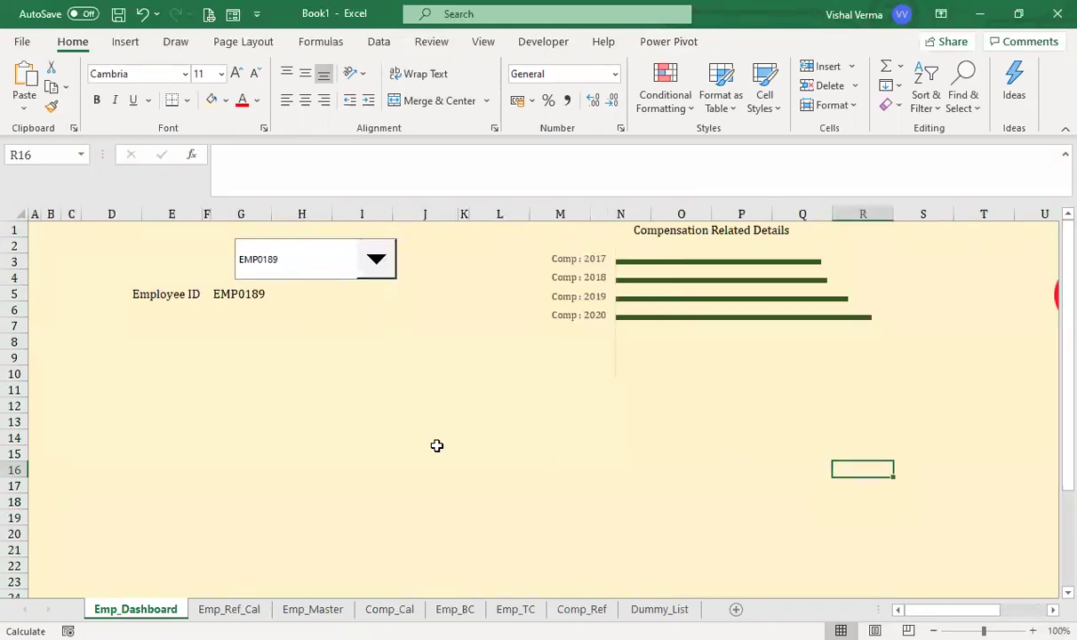